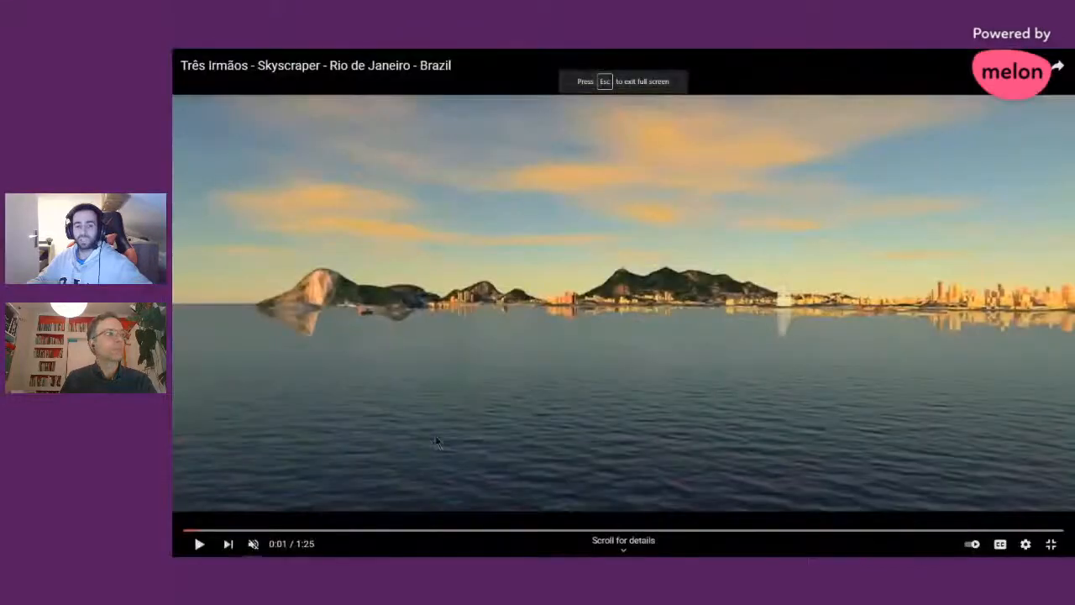
- Play the "Três Irmãos - Skyscraper - Rio de Janeiro - Brazil" video, leave full screen and return to the search results
left_click(200, 544)
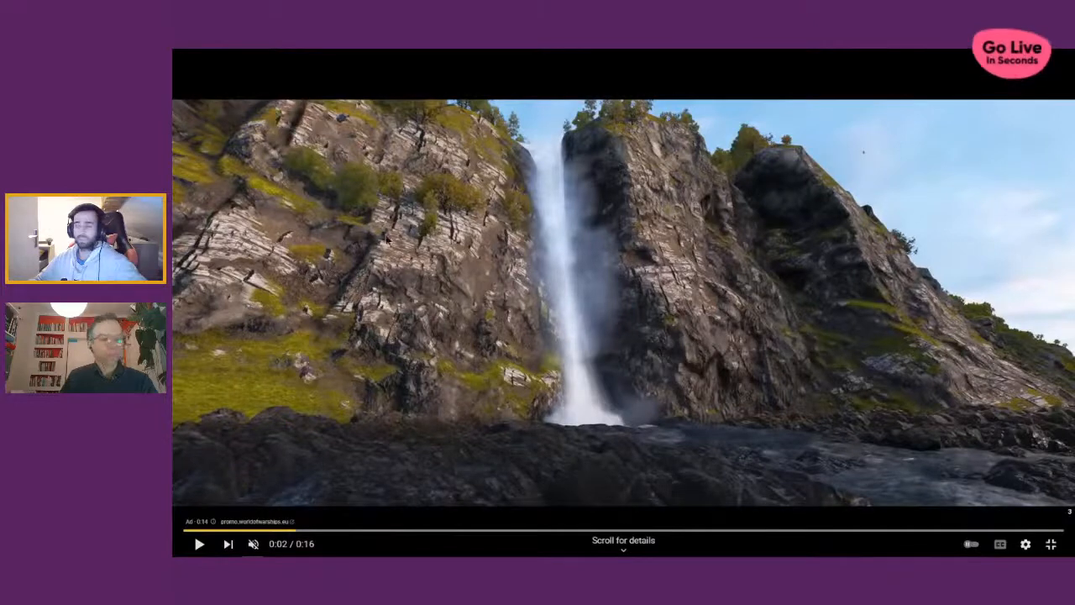
key("Escape")
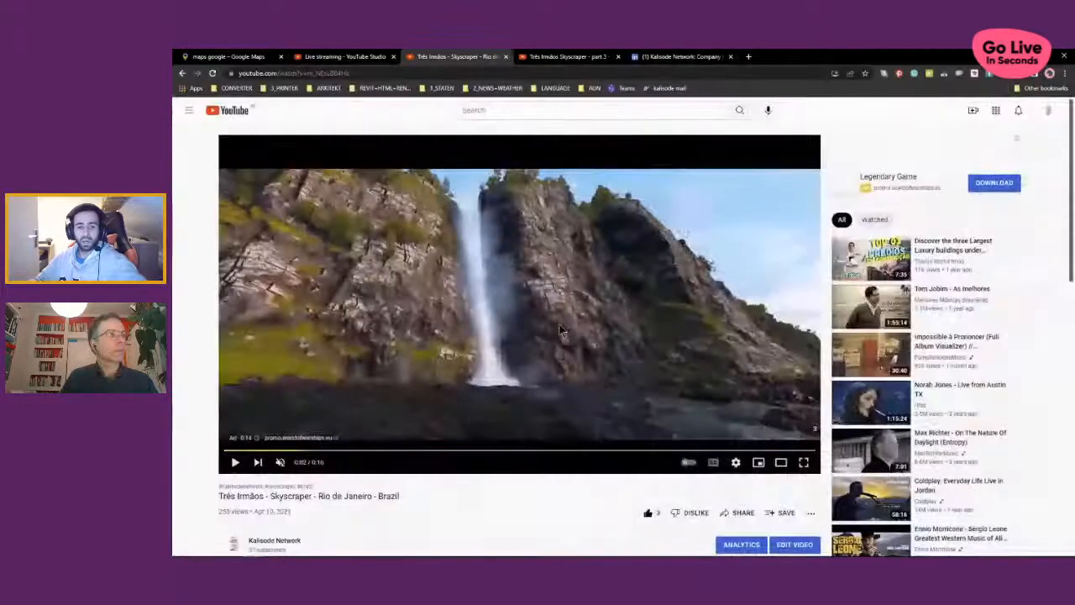
left_click(183, 74)
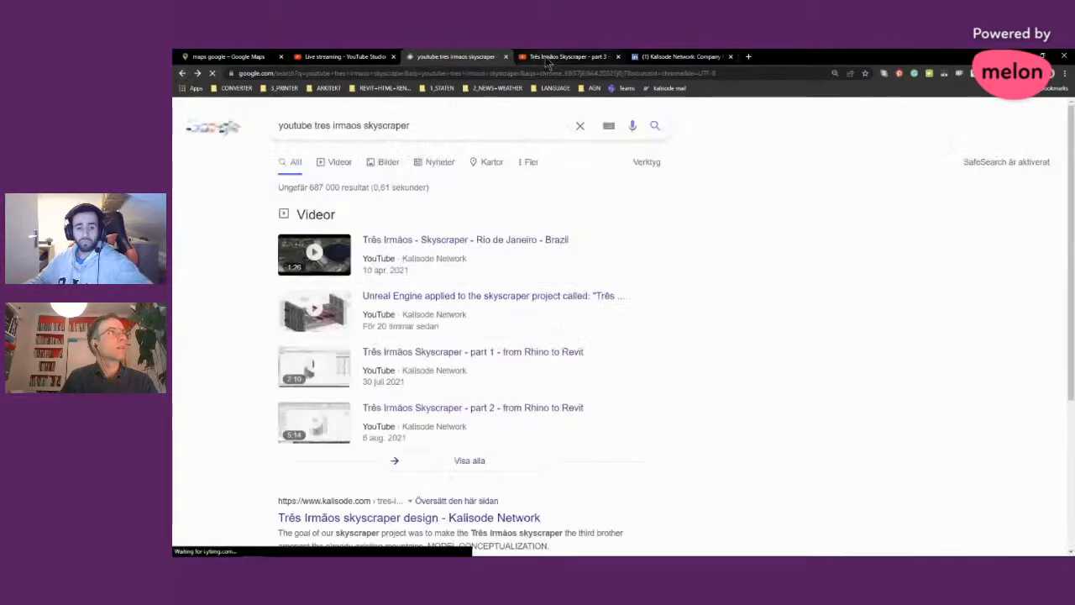
- Open the "Três Irmãos - Skyscraper - Rio de Janeiro - Brazil" video from the Kalisode Network channel's videos and copy its share link
left_click(547, 61)
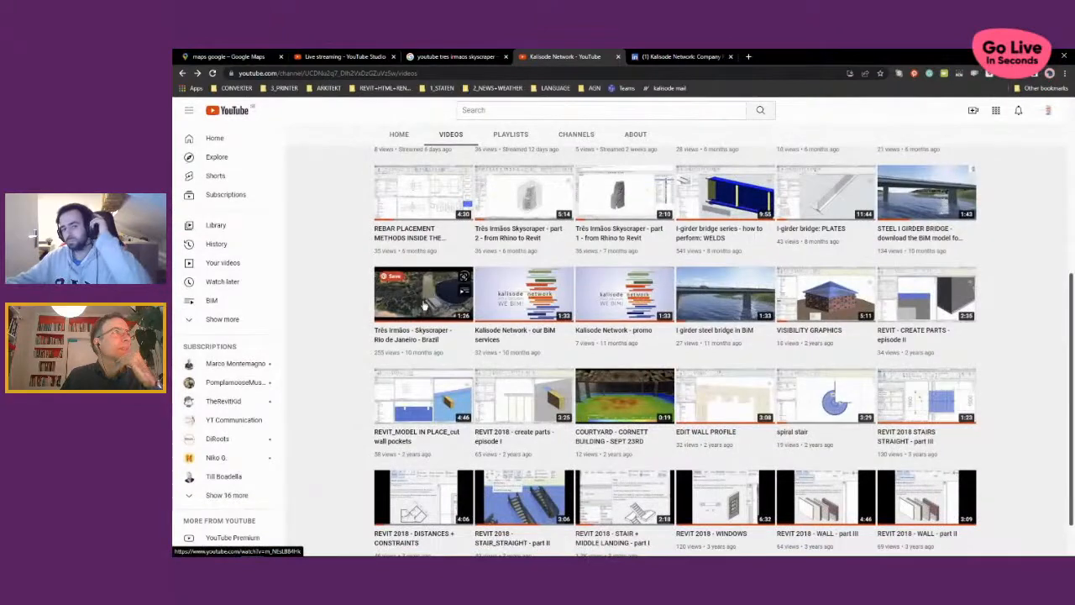
left_click(404, 308)
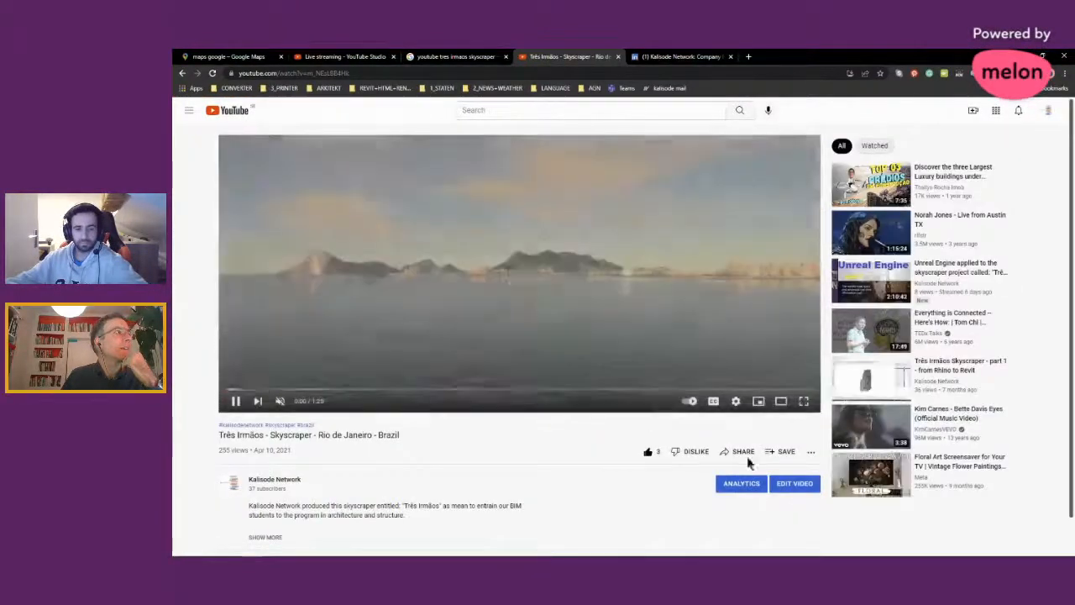
left_click(739, 451)
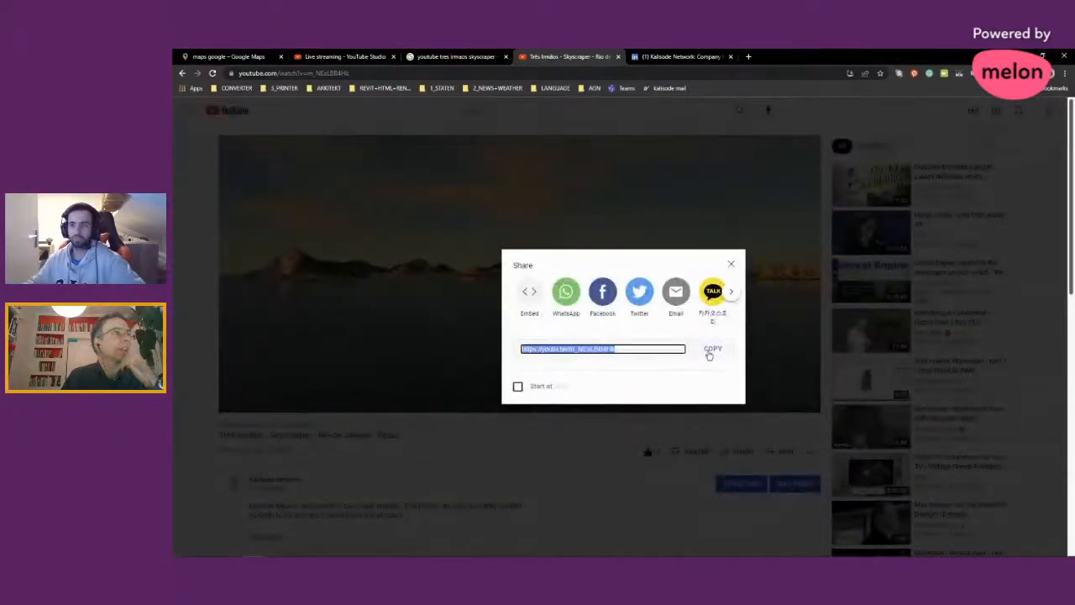
left_click(732, 266)
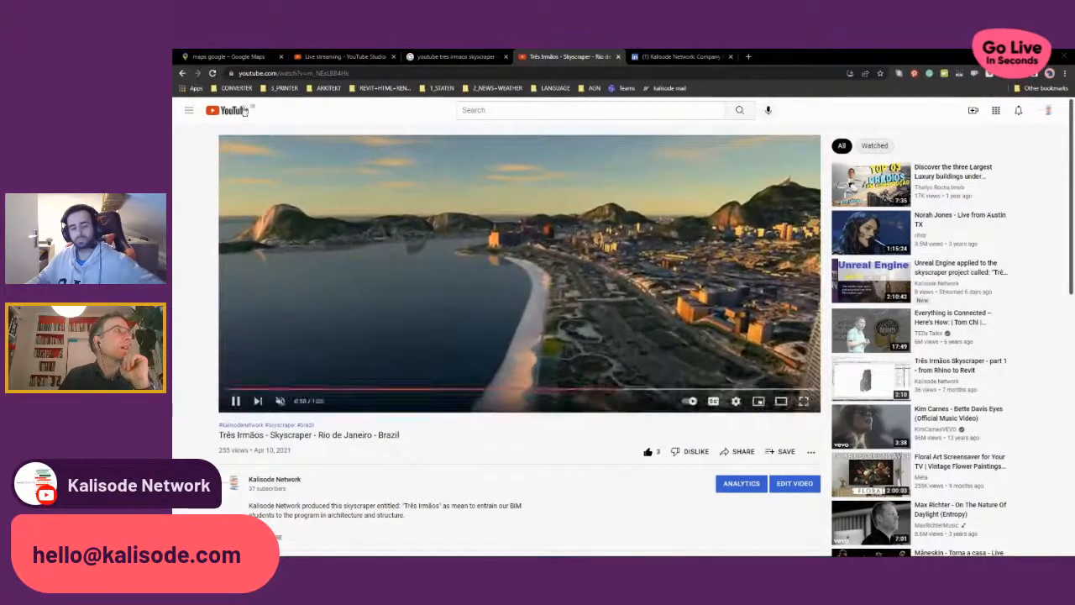
- Open the channel's "Três Irmãos Skyscraper - part 3 - create centroids and sections" video and copy its share link
left_click(182, 73)
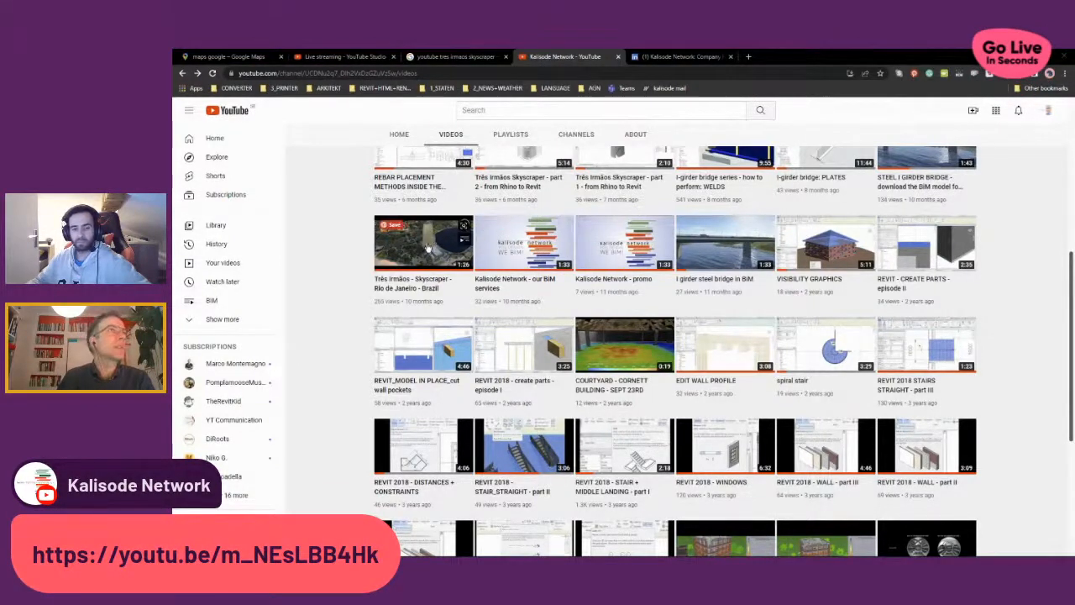
scroll(534, 280, "up", 3)
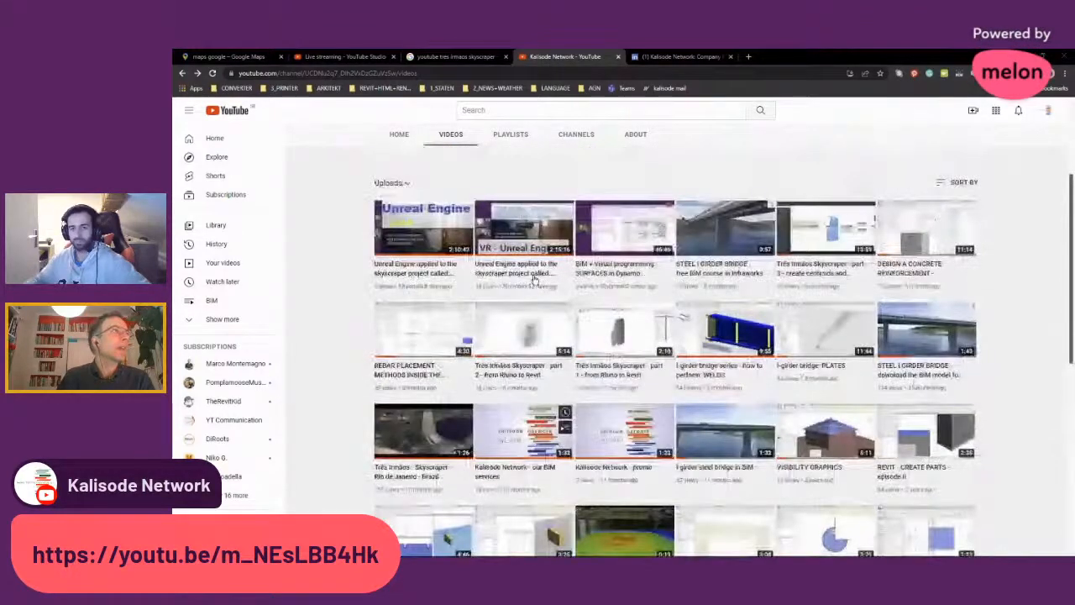
left_click(825, 231)
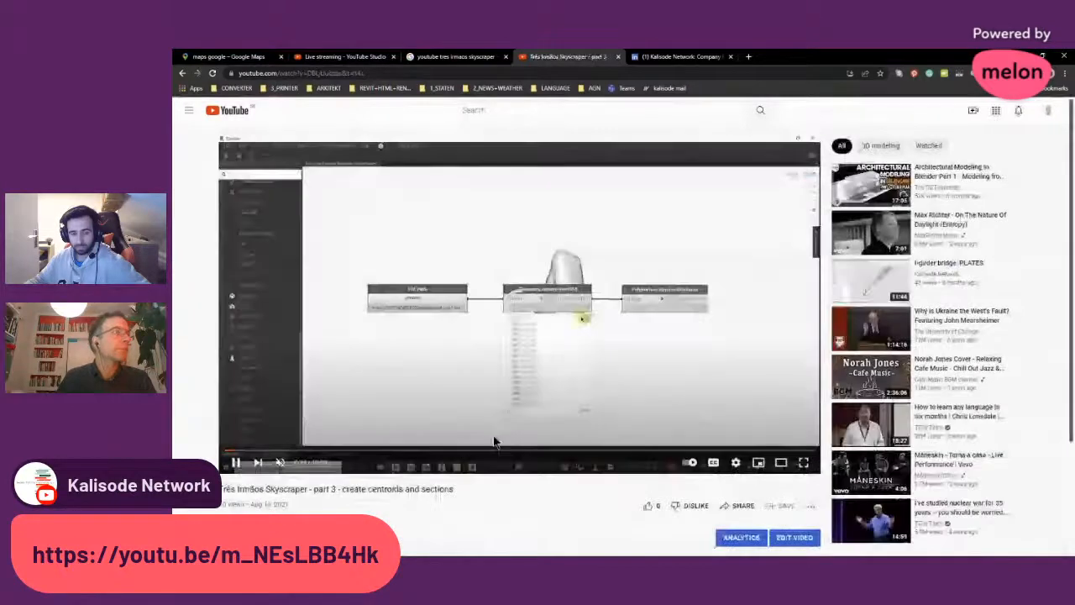
left_click(741, 507)
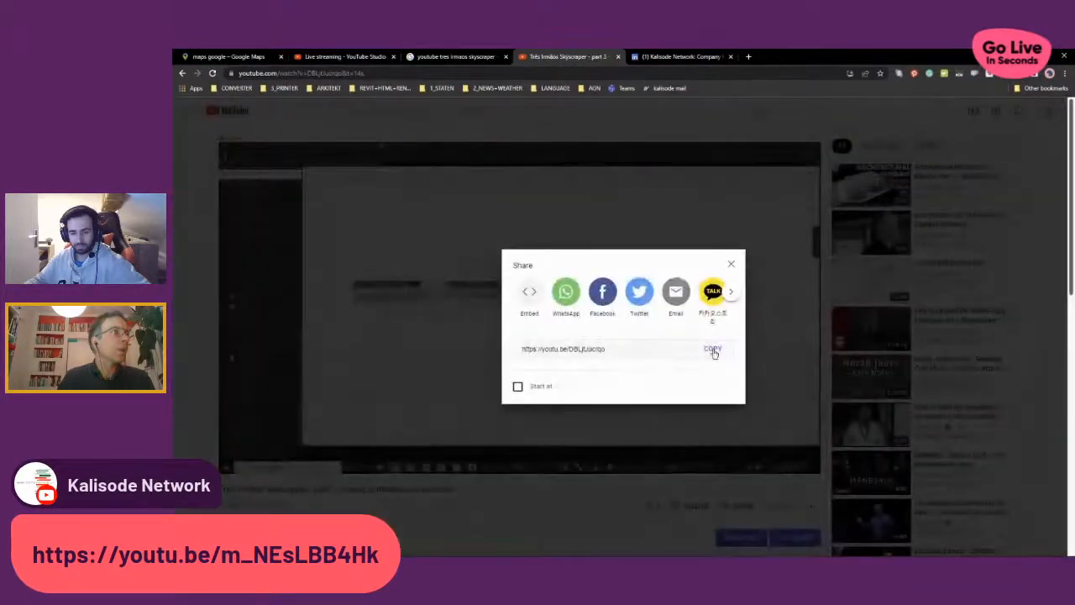
left_click(712, 348)
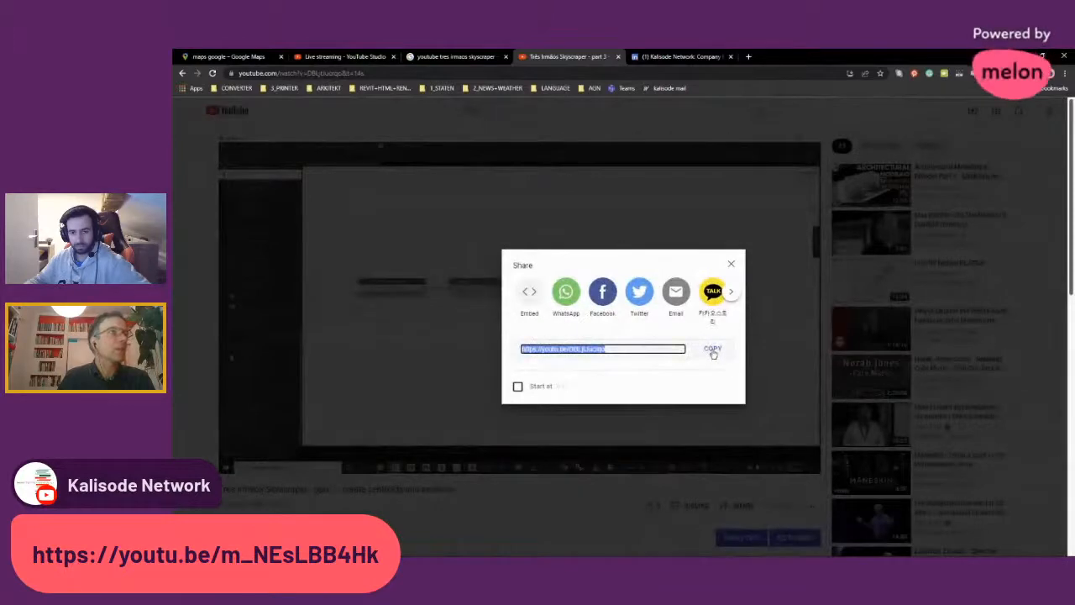
left_click(713, 353)
left_click(730, 266)
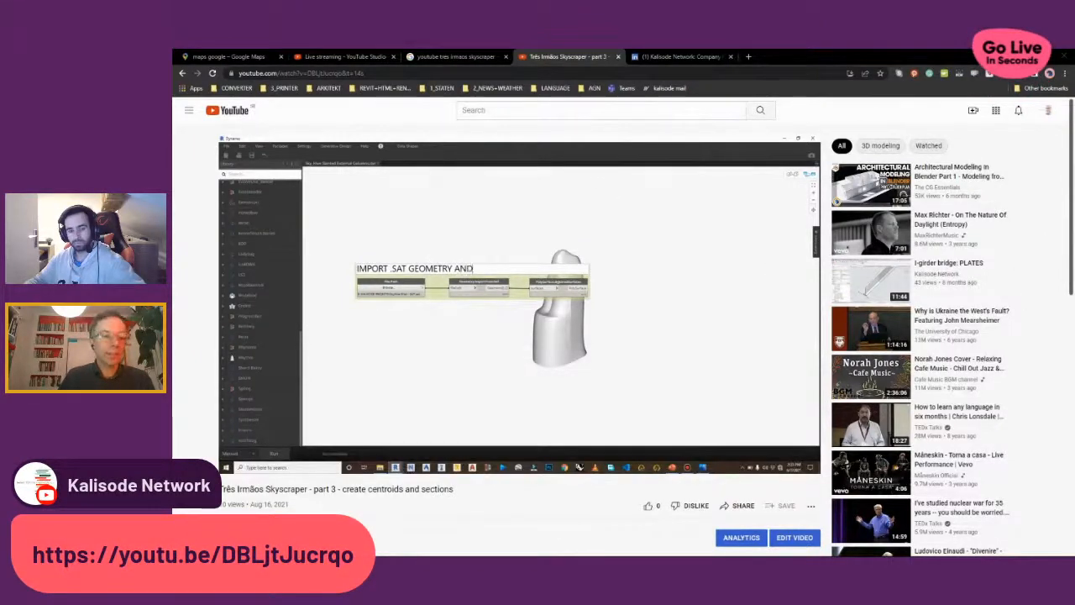
- Switch to Unreal Editor and examine the building's roof, the surrounding landscape and city, and the outdoor stairs
key("alt+Tab")
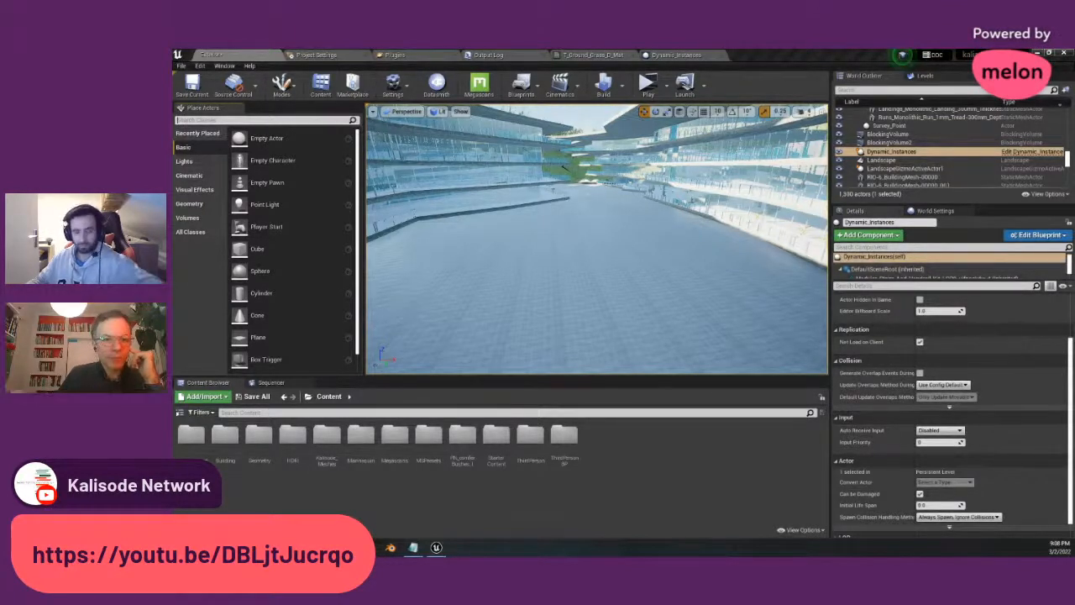
mouse_move(675, 206)
right_mouse_down()
mouse_move(657, 206)
mouse_move(1072, 201)
mouse_move(767, 178)
mouse_move(712, 252)
mouse_move(683, 247)
mouse_move(664, 195)
mouse_move(636, 197)
mouse_move(701, 214)
mouse_move(668, 200)
right_mouse_up()
key("e")
key("a")
key("w")
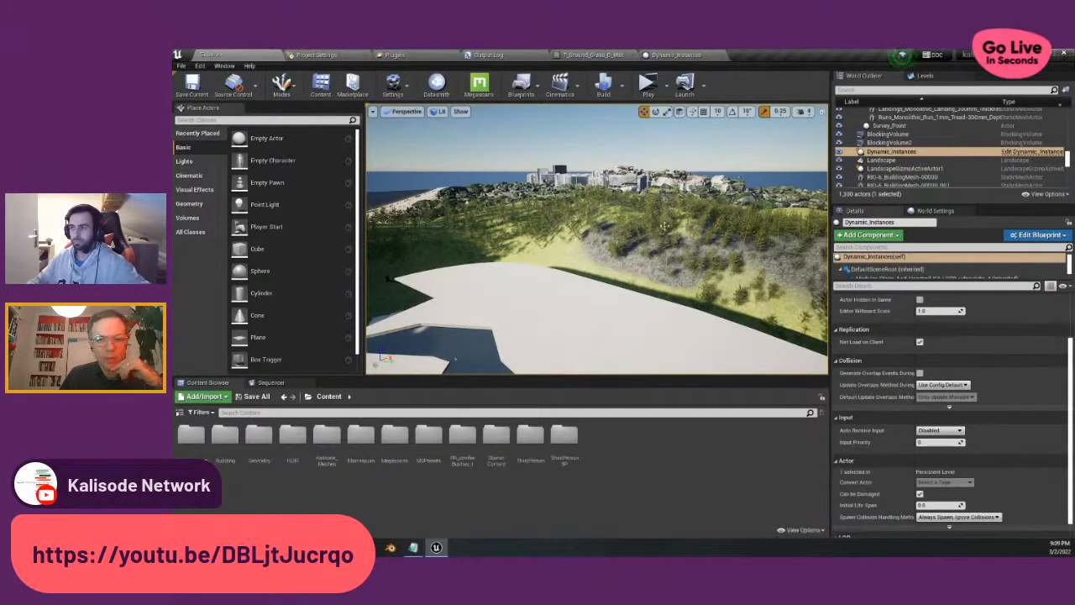
right_click_drag(603, 225, 592, 231)
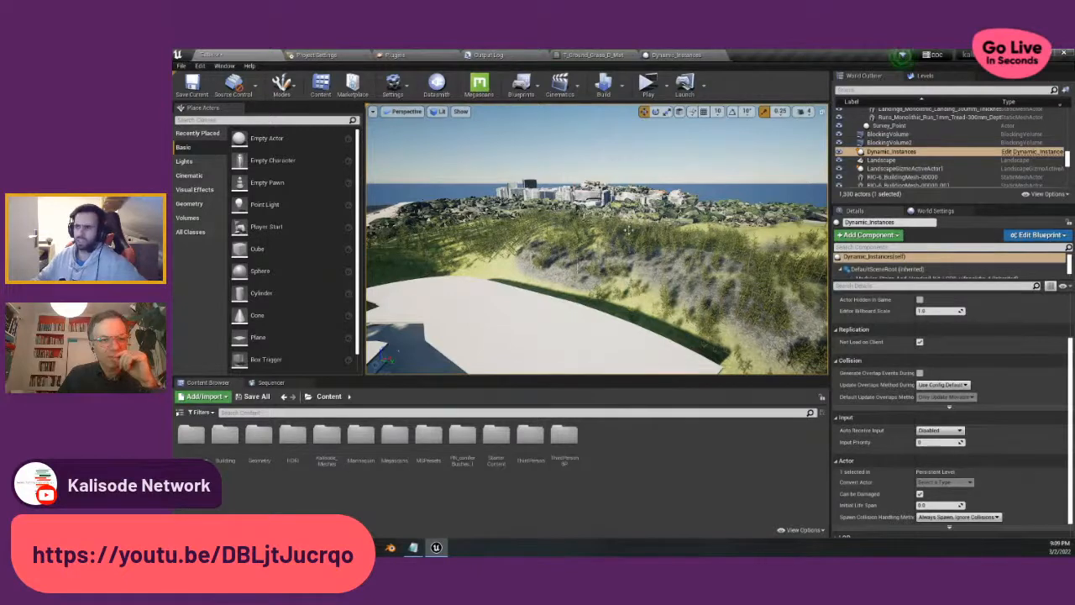
mouse_move(627, 230)
right_mouse_down()
mouse_move(583, 238)
mouse_move(619, 235)
right_mouse_up()
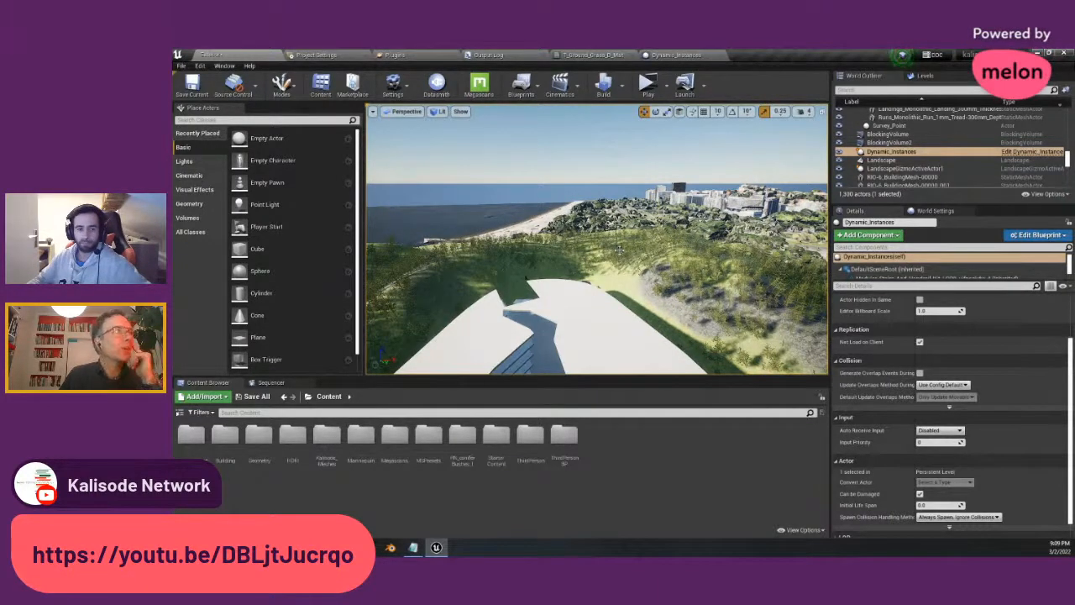
right_click_drag(580, 244, 642, 192)
key("w")
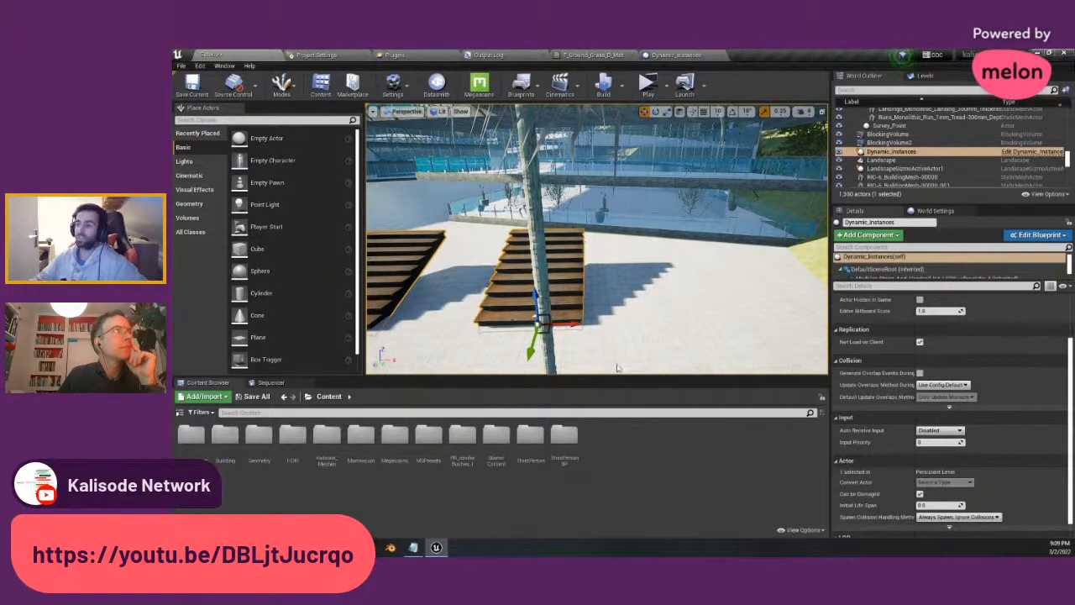
key("w")
mouse_move(618, 367)
right_mouse_down()
mouse_move(678, 374)
mouse_move(628, 376)
right_mouse_up()
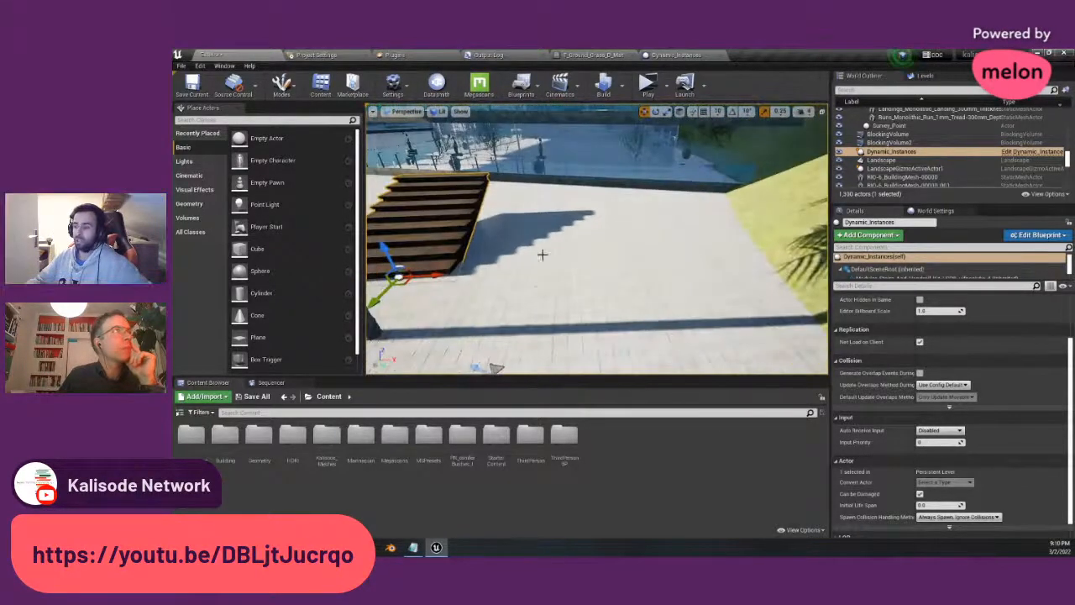
- Find the SunSky actor by searching the level's actors for "sun" and inspect the DirectionalLight settings in its blueprint
left_click(863, 88)
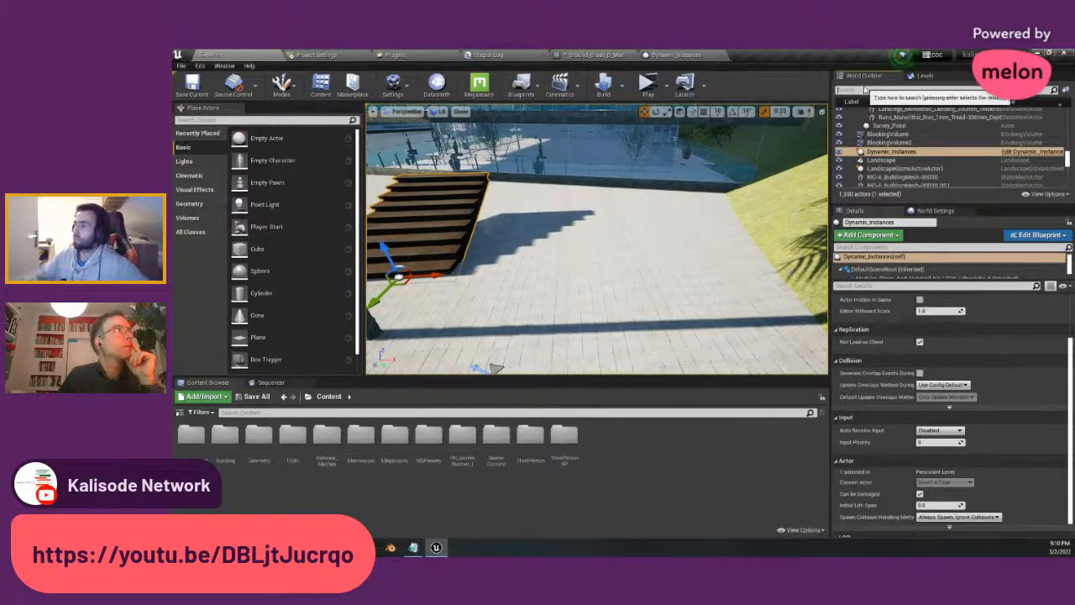
type("sun")
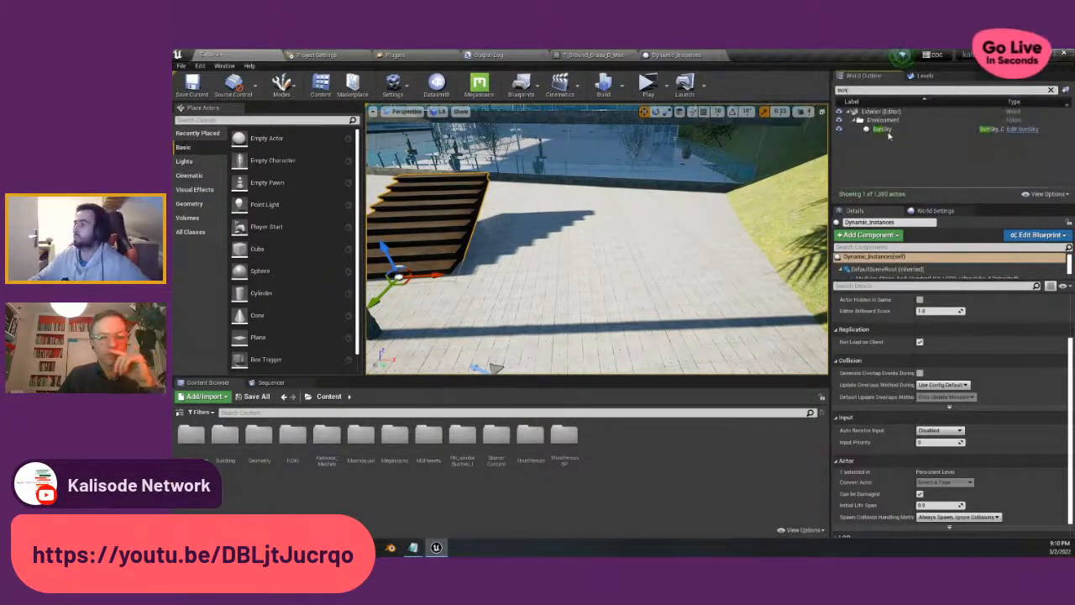
left_click(1029, 130)
left_click(1028, 130)
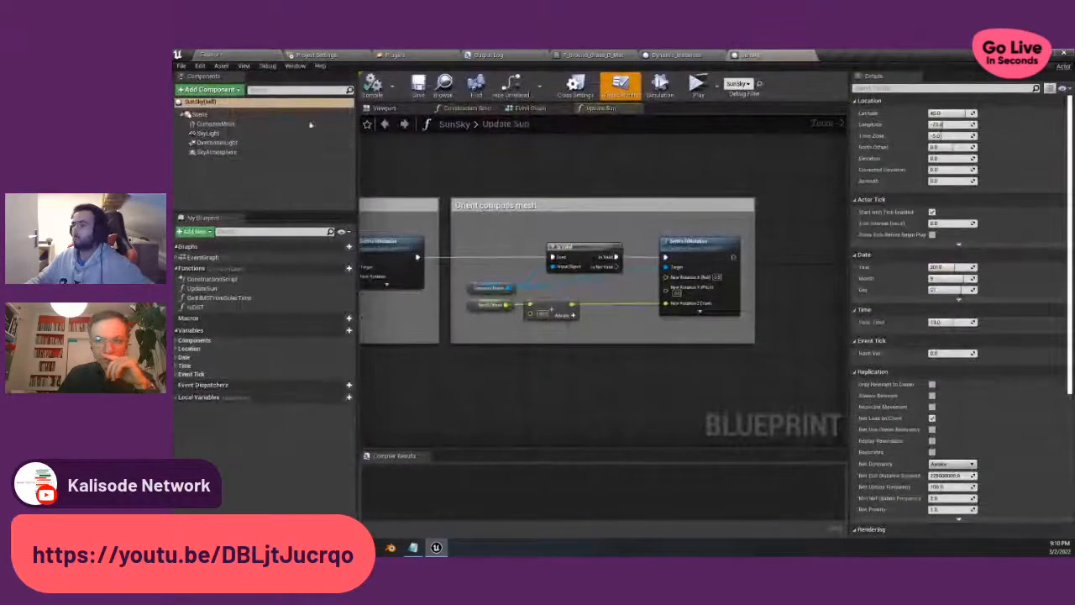
left_click(222, 142)
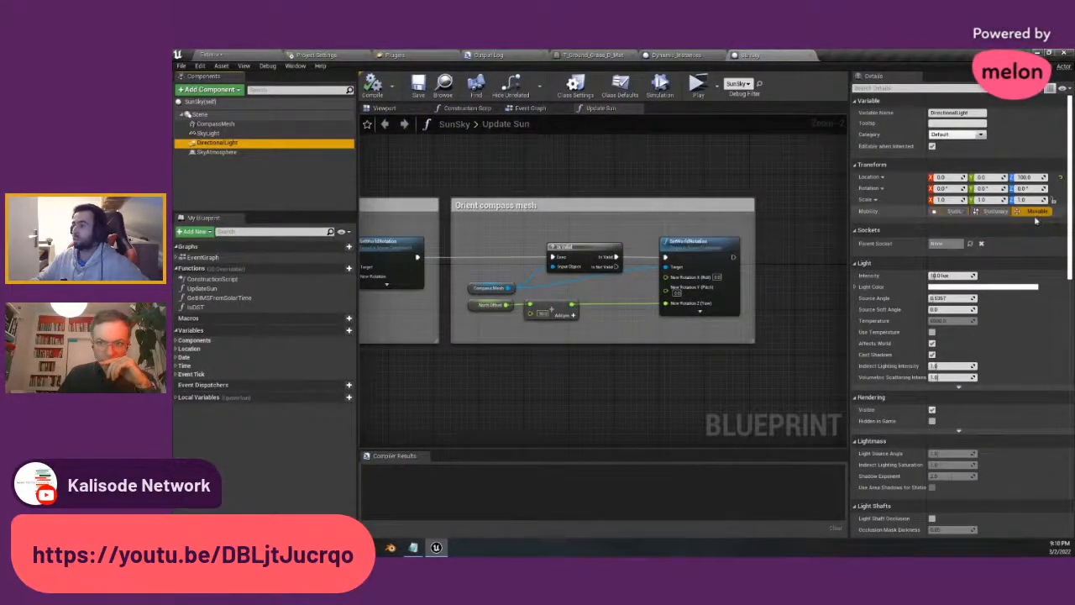
left_click(214, 56)
right_click_drag(638, 300, 583, 303)
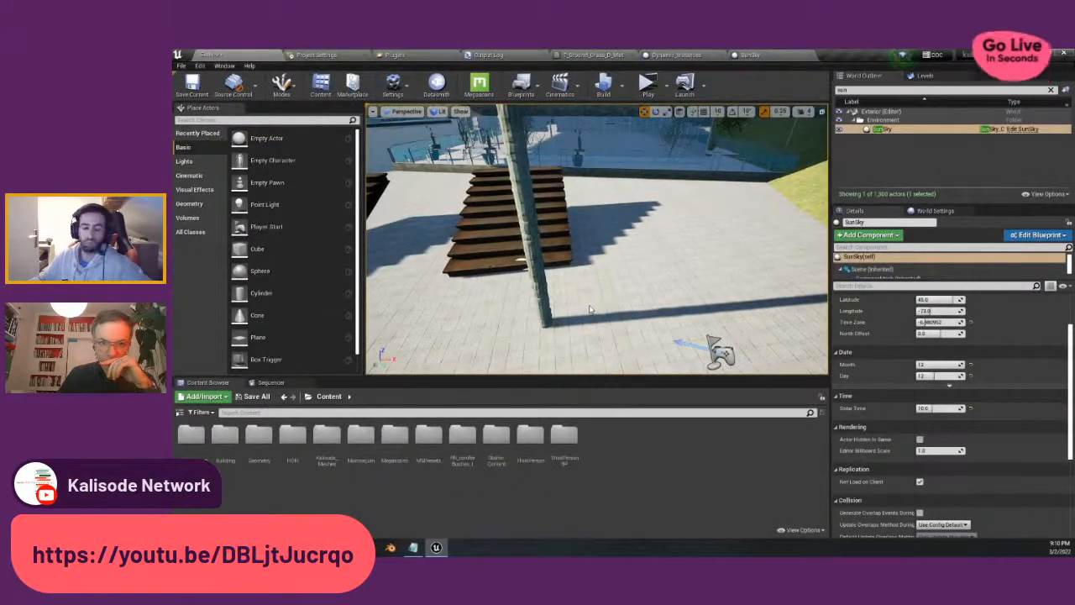
- Set the engine scalability quality to Medium and view the building in the viewport
left_click(401, 94)
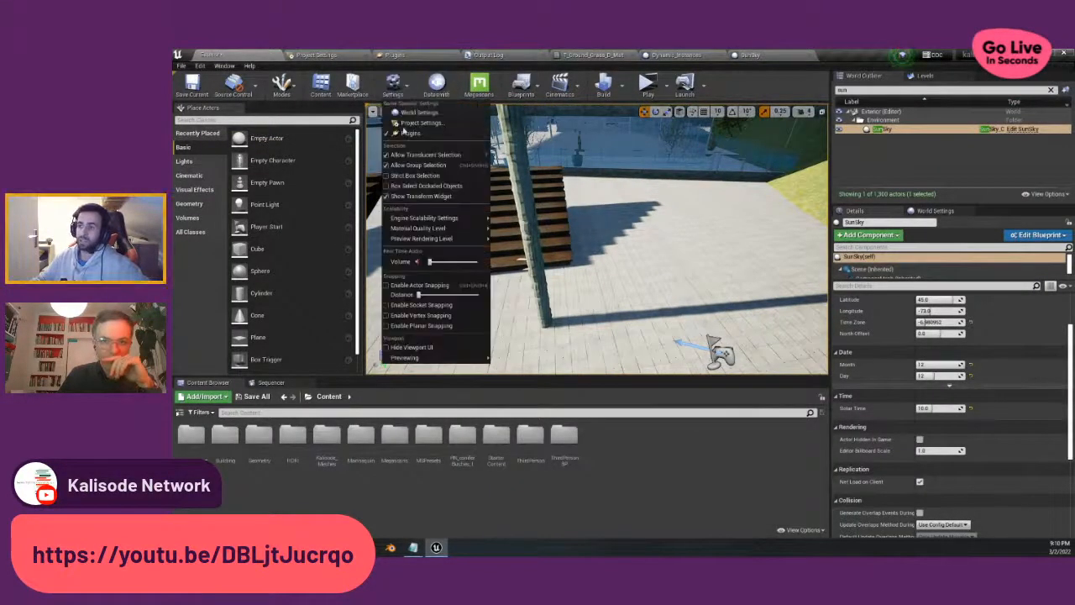
mouse_move(420, 219)
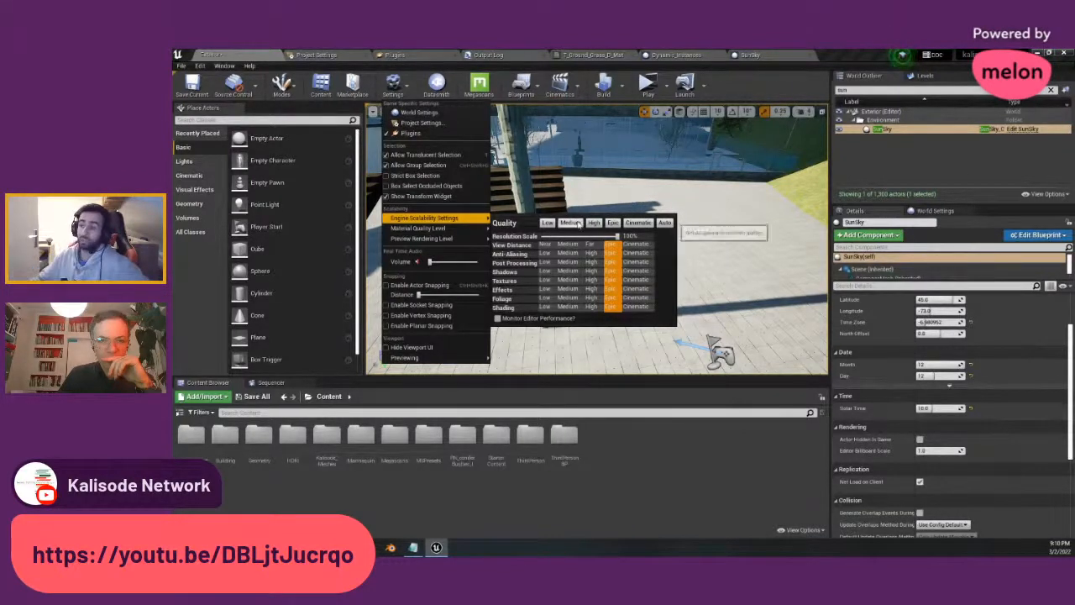
right_click_drag(587, 184, 643, 204)
left_click(392, 84)
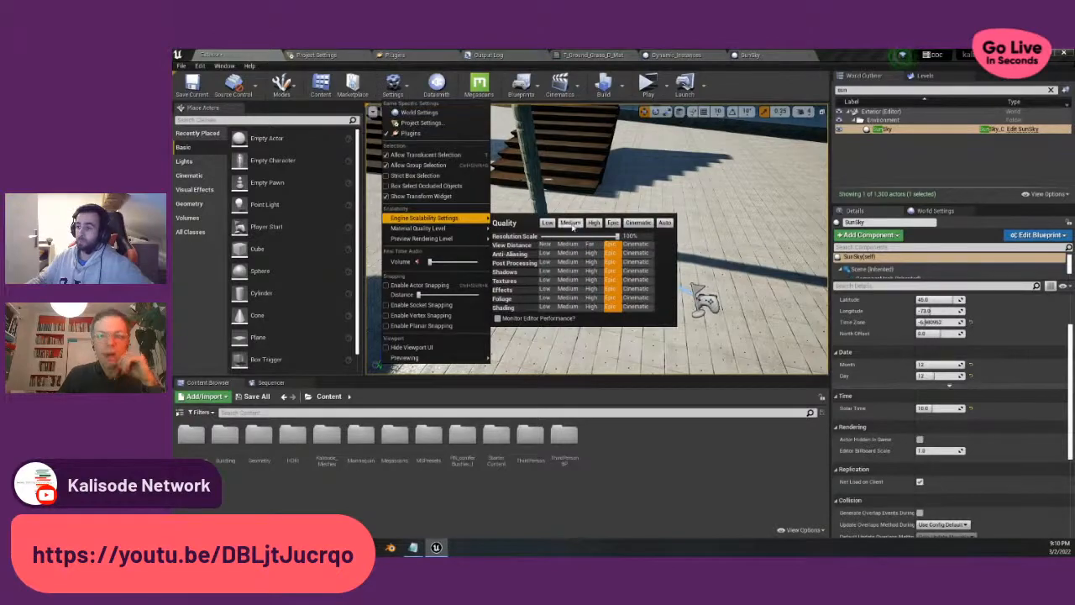
left_click(571, 223)
right_click_drag(652, 191, 579, 148)
- Set the engine scalability quality to Epic and view the paved area around the stairs
left_click(394, 84)
mouse_move(436, 218)
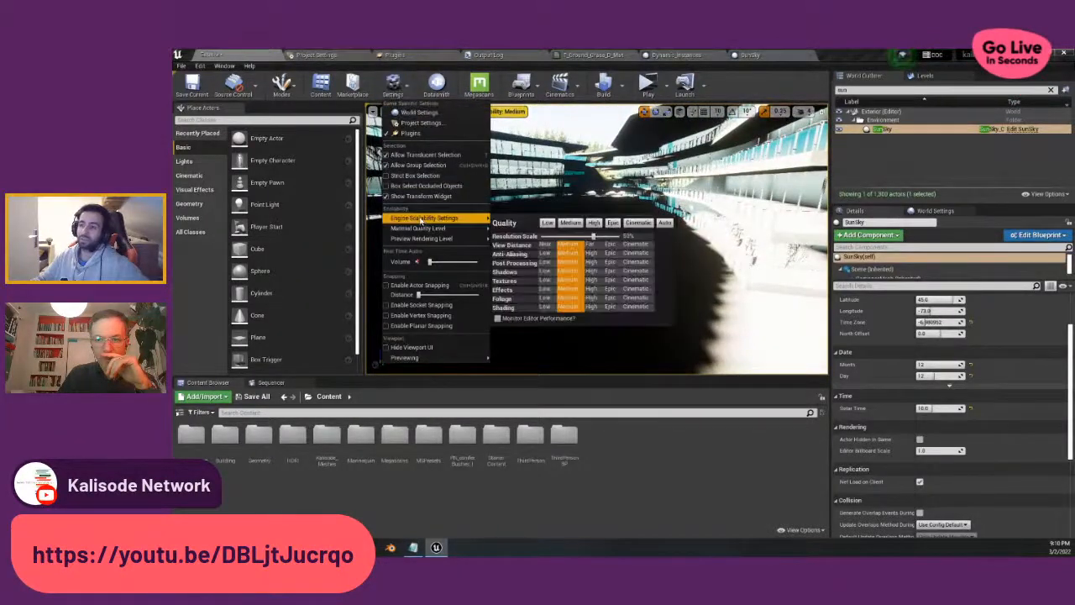
left_click(613, 222)
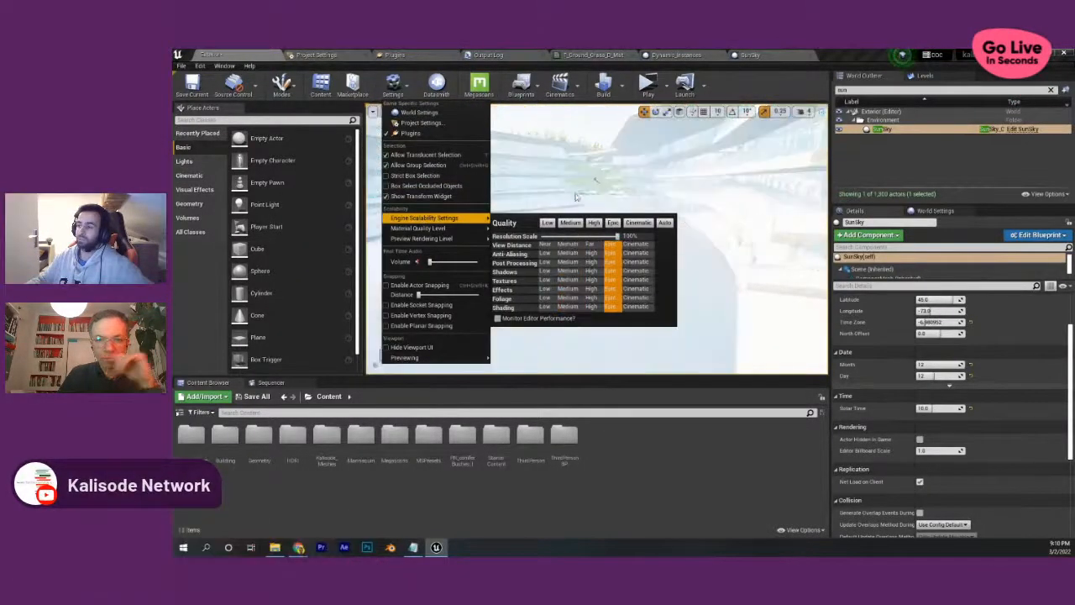
left_click(661, 225)
right_click_drag(660, 225, 639, 217)
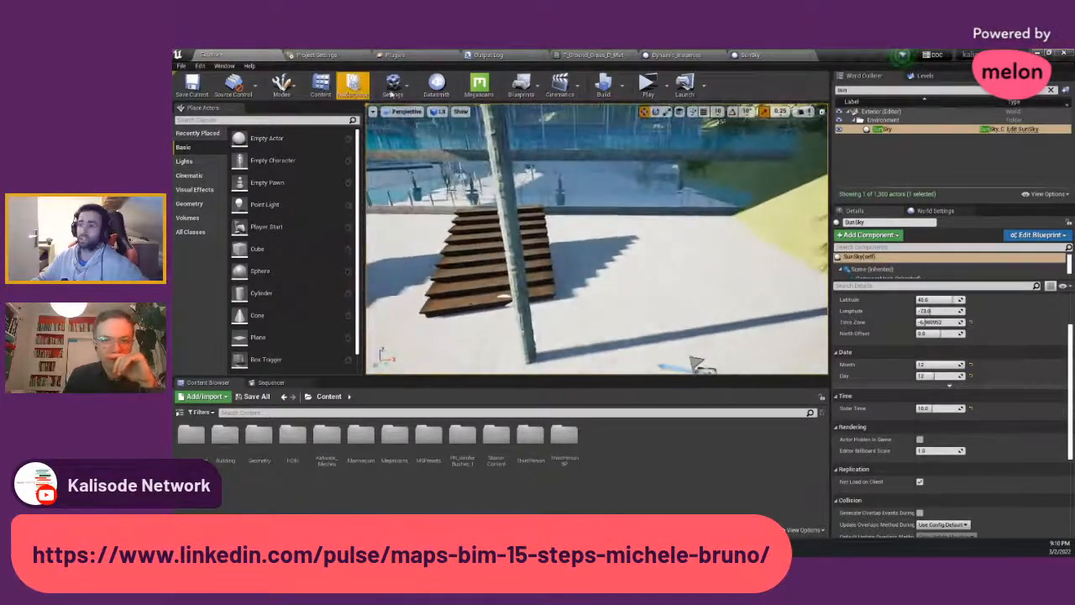
left_click(393, 84)
mouse_move(420, 228)
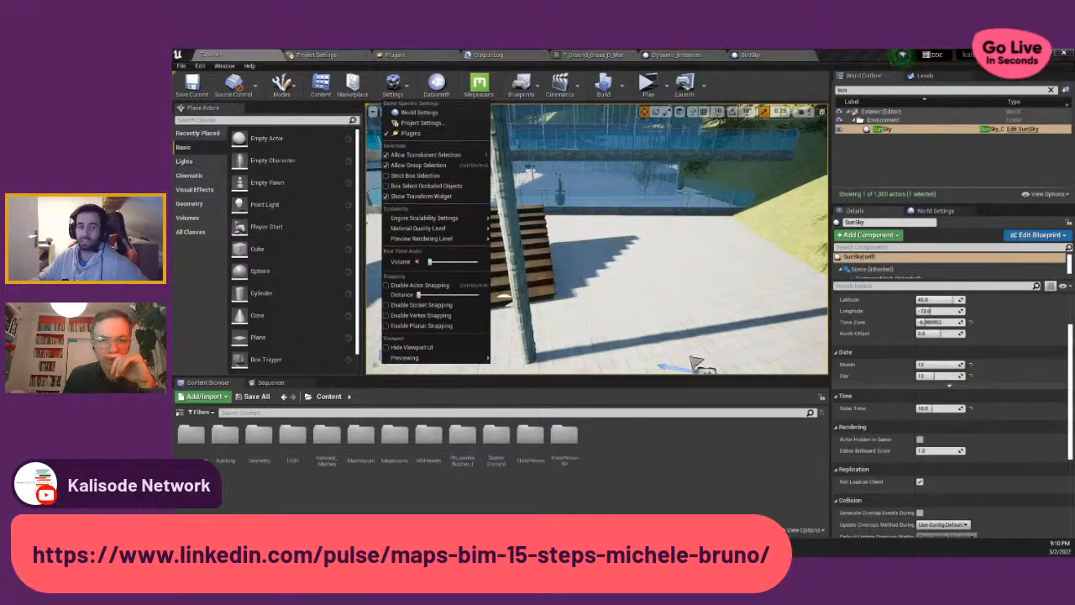
left_click(259, 234)
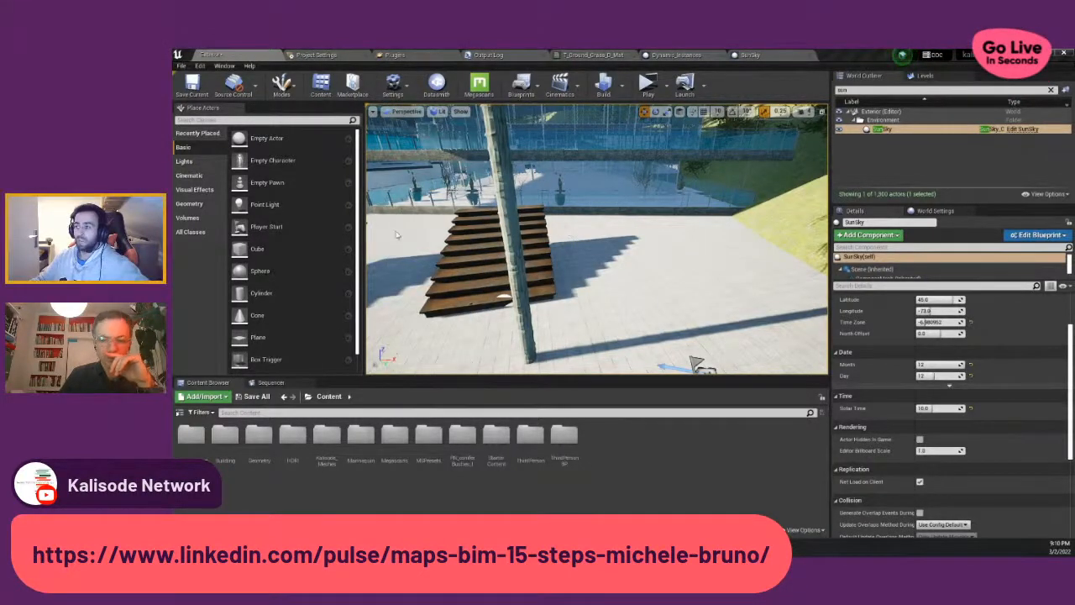
- Run the level in a separate preview window, look around the wooden stairs and end the preview
right_click_drag(397, 235, 347, 238)
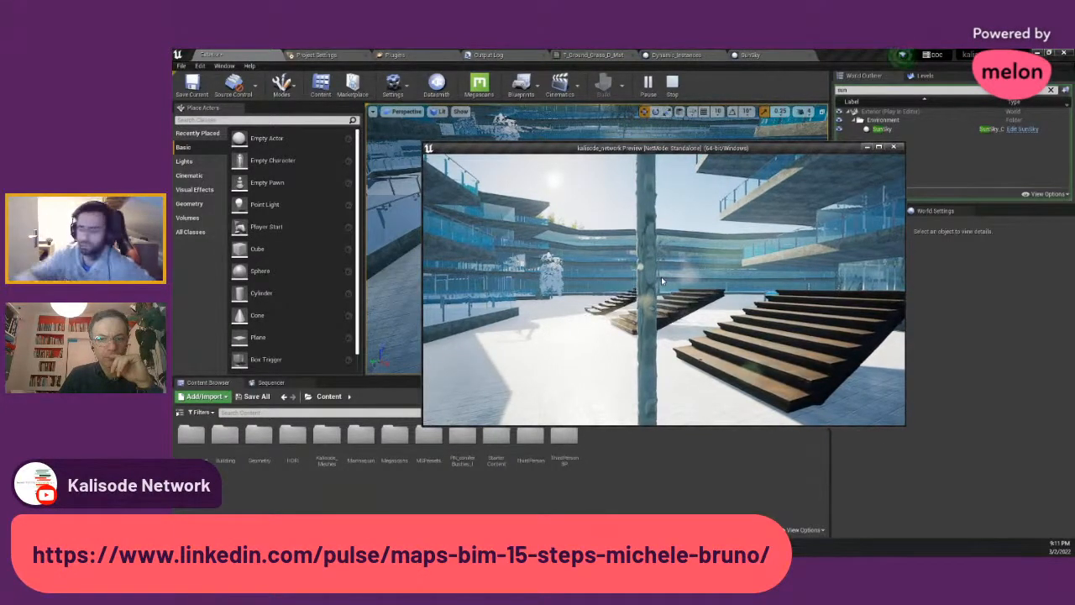
left_click_drag(721, 301, 760, 316)
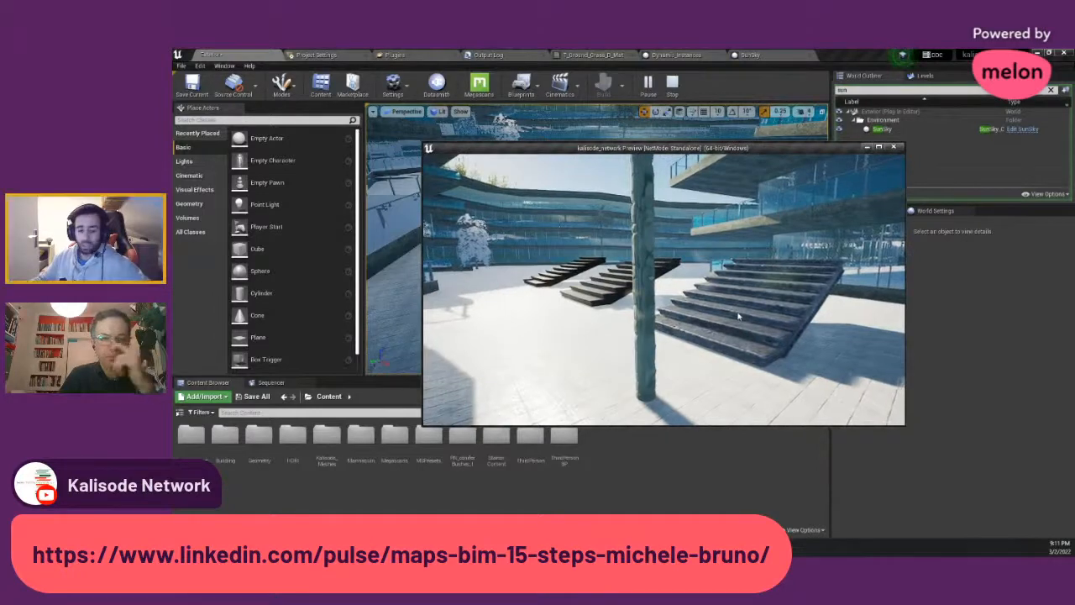
key("Escape")
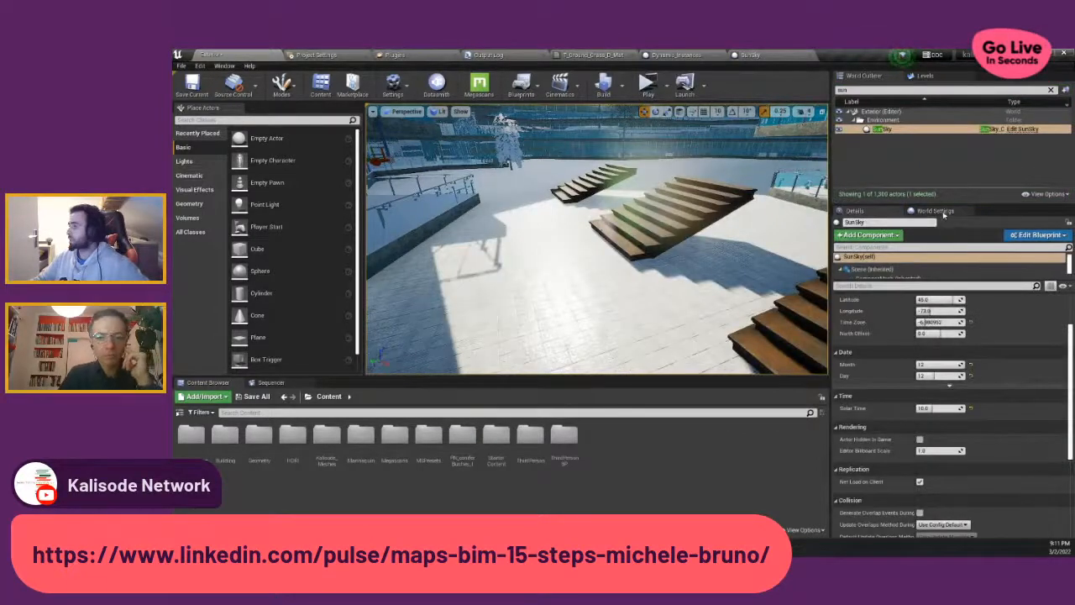
- Locate the level's default pawn class through World Settings and open the ThirdPersonCharacter blueprint in its 3D view
left_click(935, 210)
left_click(989, 304)
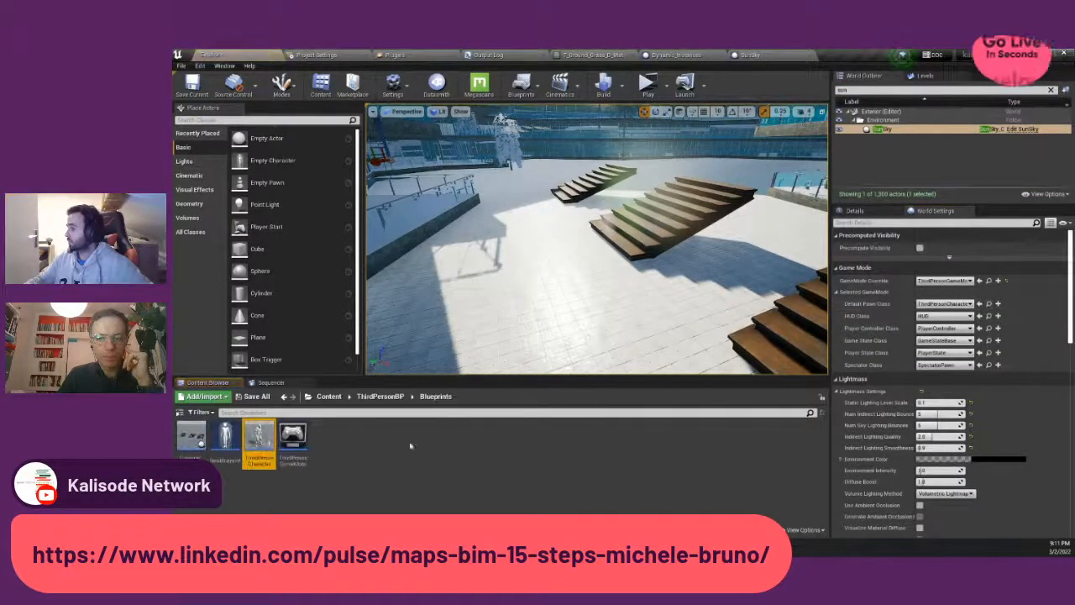
double_click(257, 437)
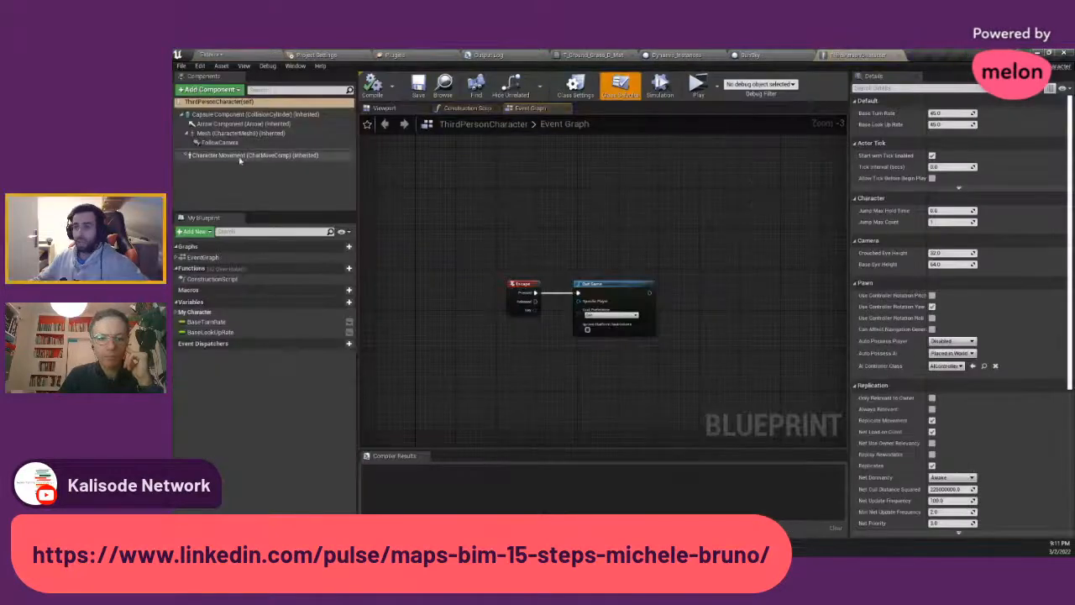
left_click(385, 109)
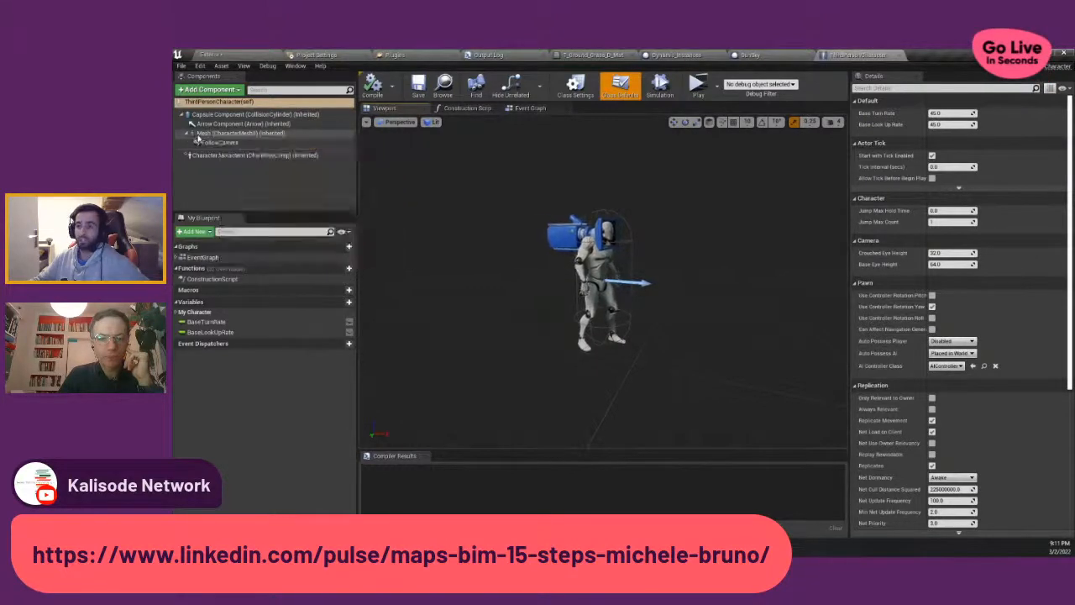
- Search the ThirdPersonCharacter properties for "yaw" and inspect the unfiltered settings of its FollowCamera component
left_click(221, 104)
left_click(888, 89)
type("ya")
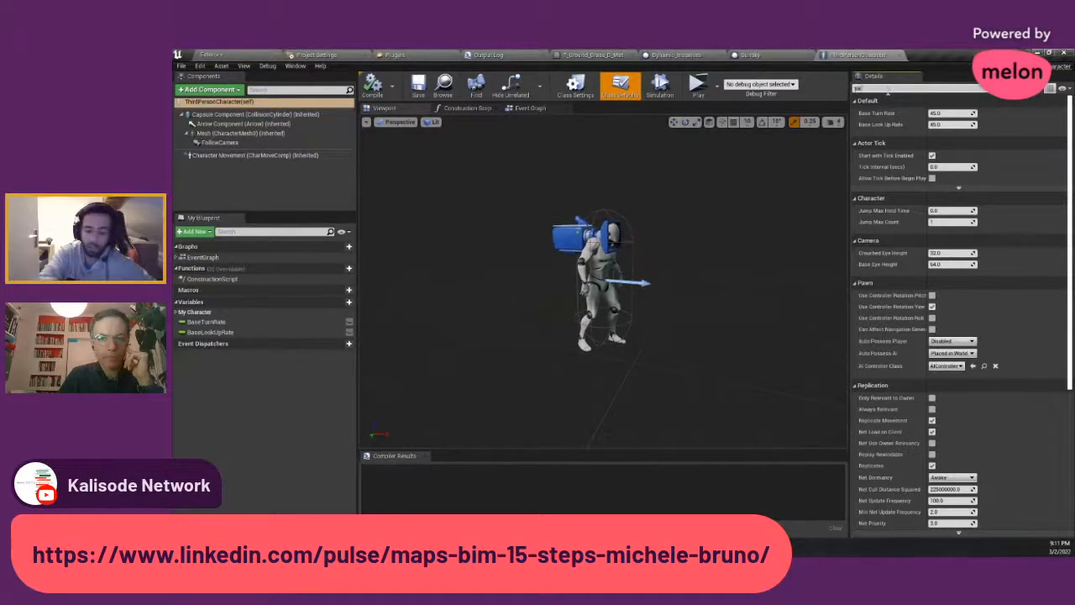
type("w")
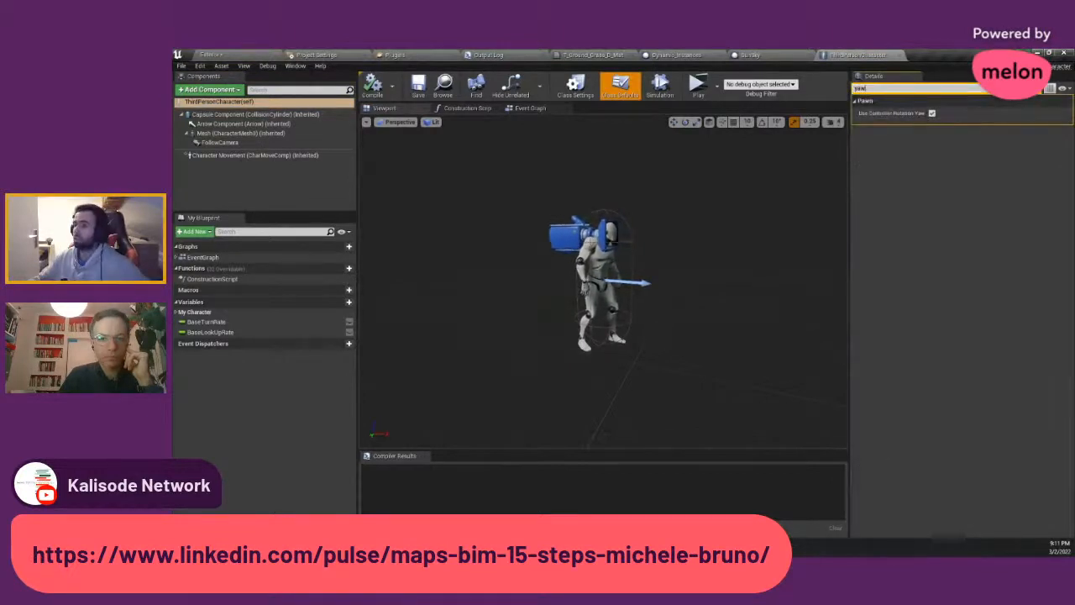
left_click(220, 143)
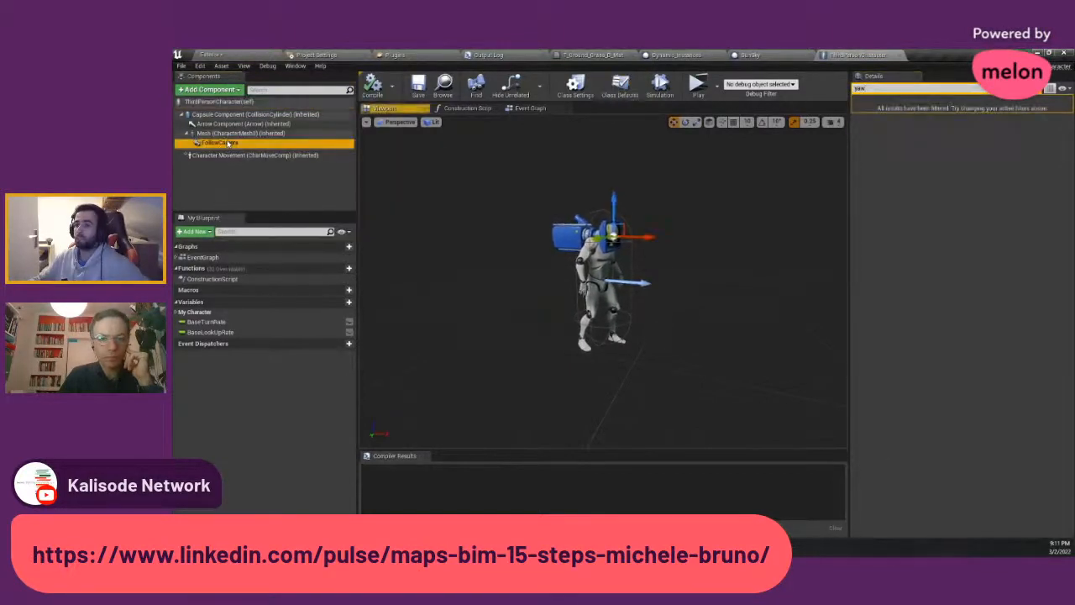
left_click(1037, 88)
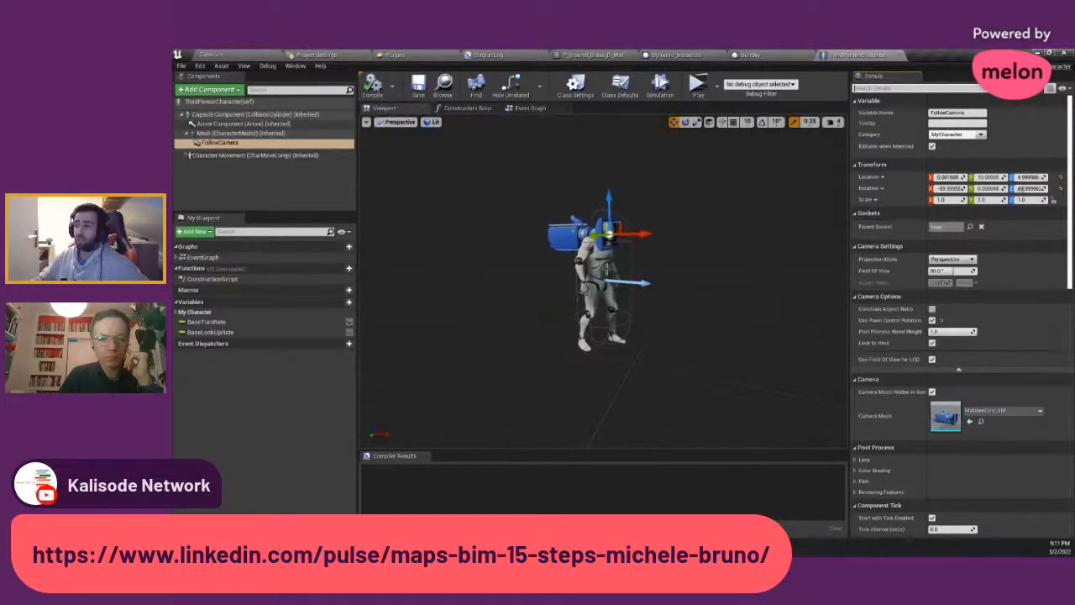
- Enable Hidden in Game for the character mesh, compile the blueprint and test it in a short preview run
left_click(603, 266)
scroll(916, 396, "down", 15)
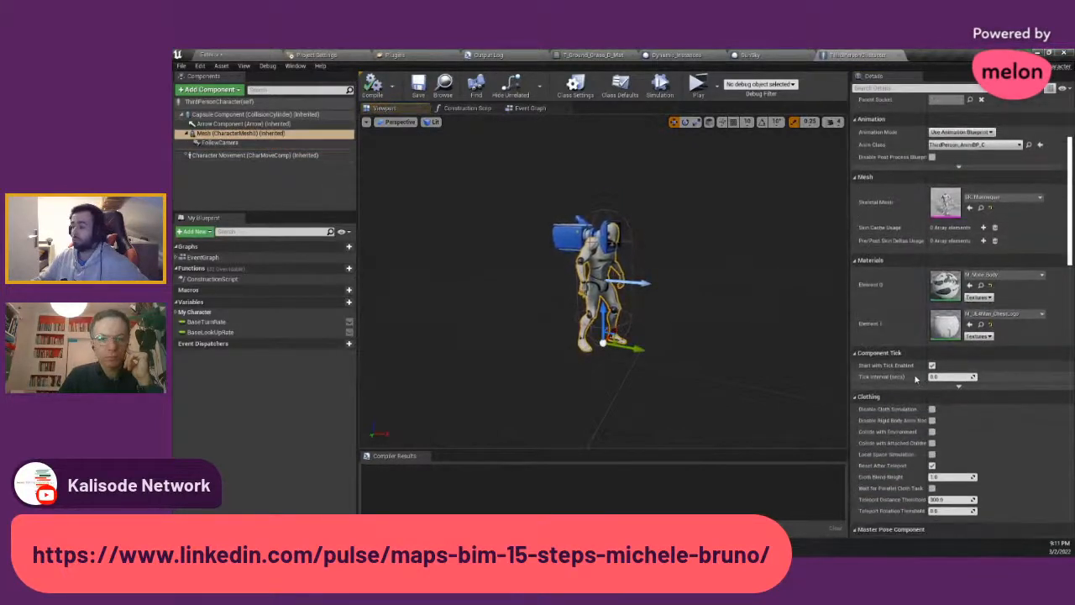
scroll(916, 397, "down", 5)
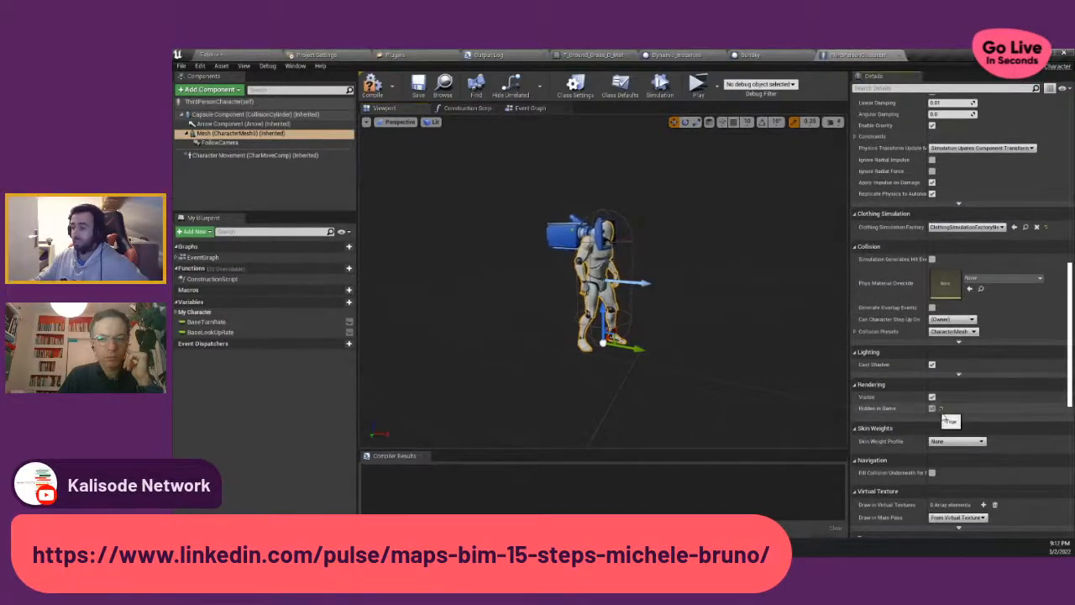
left_click(372, 83)
left_click(702, 88)
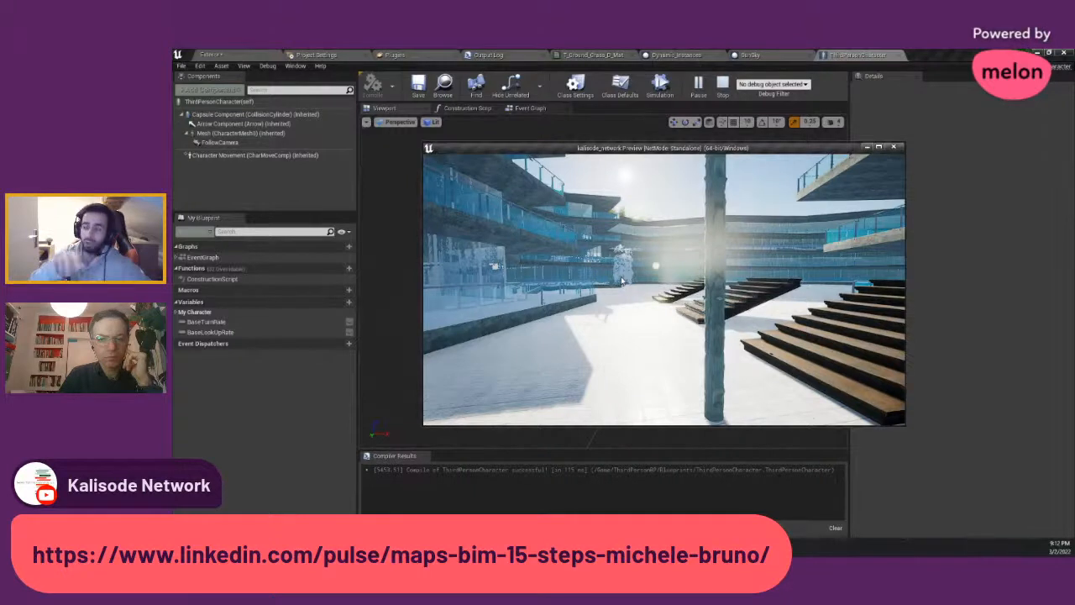
key("Escape")
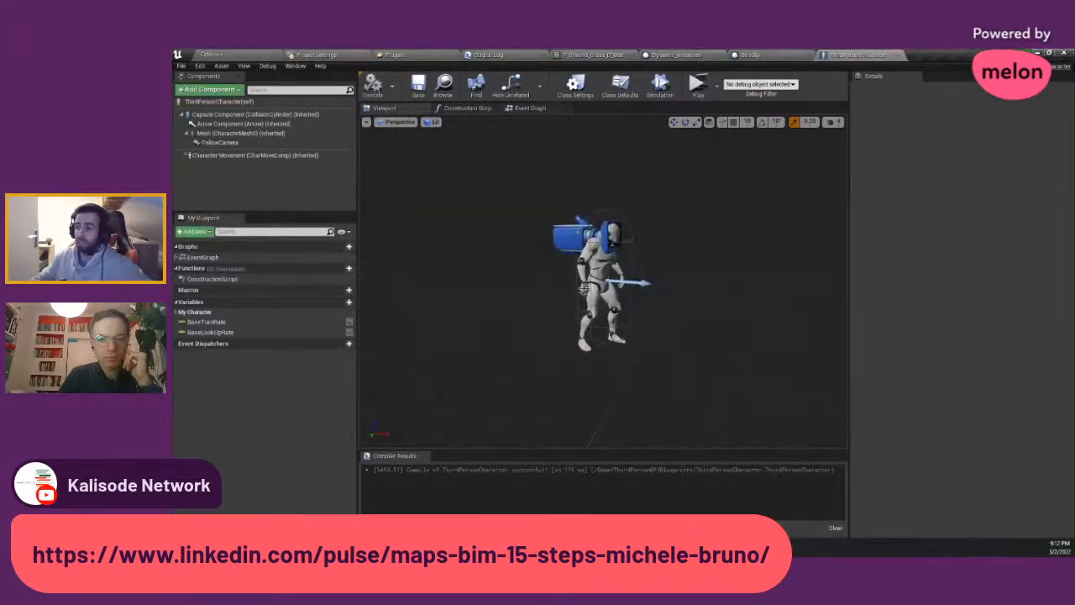
- Try turning off the character mesh's Visible option and turn it back on
left_click(612, 313)
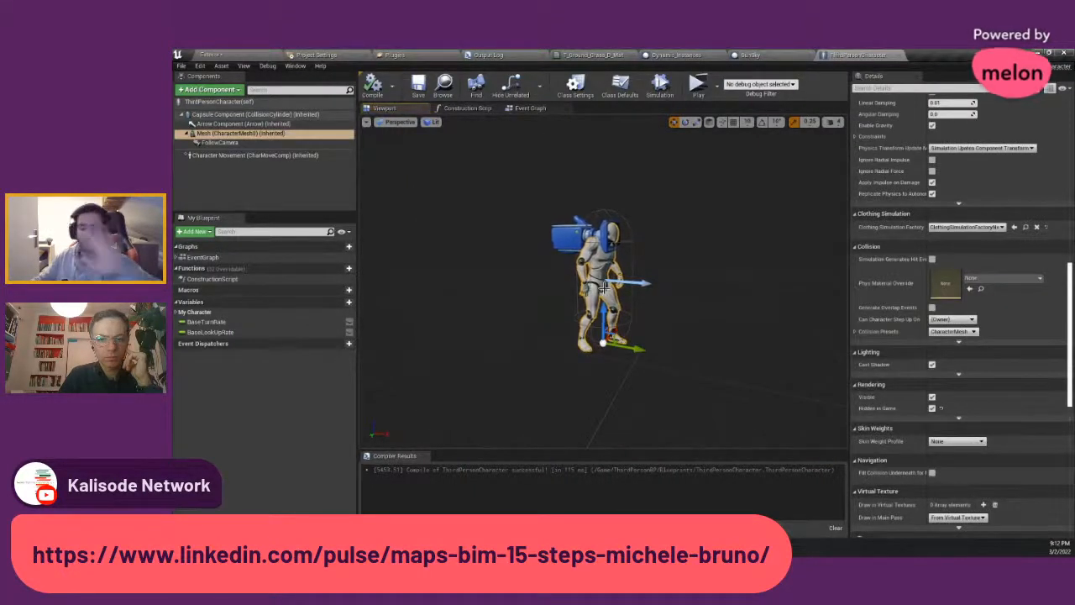
left_click(931, 396)
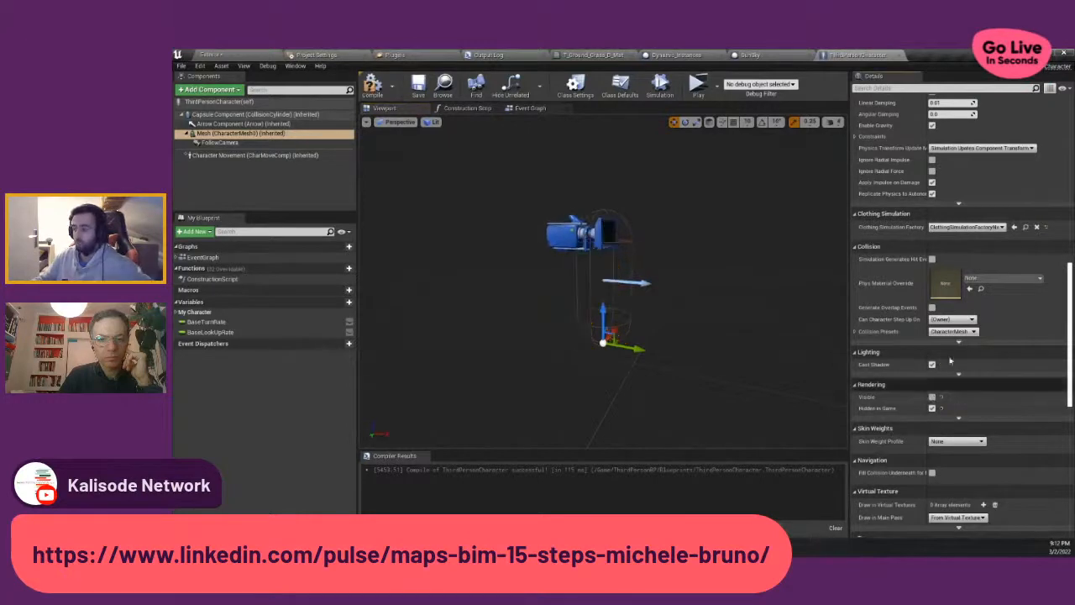
scroll(952, 349, "up", 2)
left_click(932, 456)
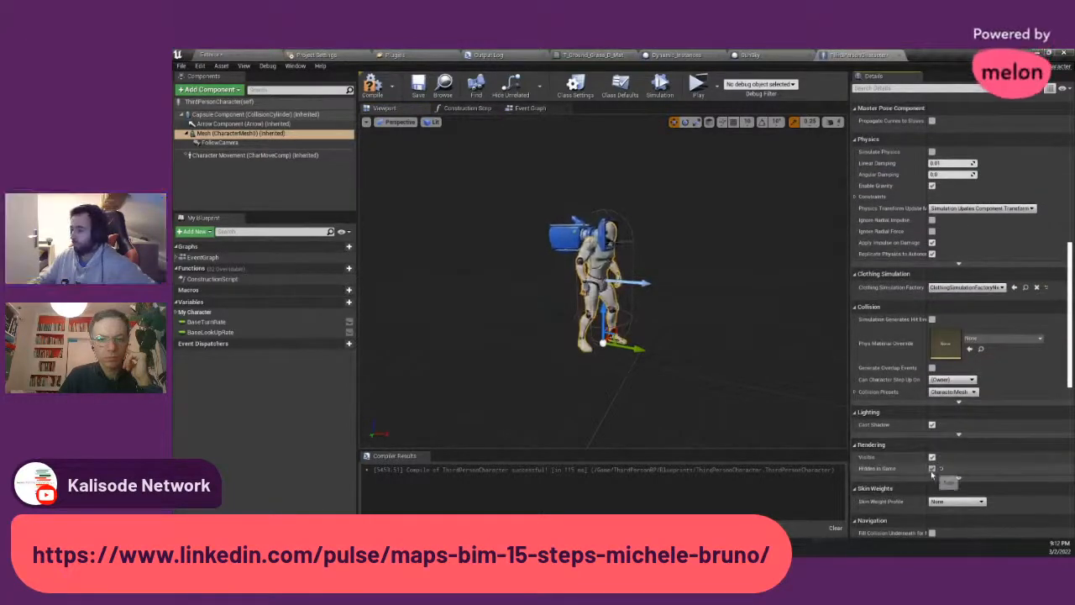
- Examine the character mesh's Element 1 material and the node graph of its parent material, and return to the character blueprint
scroll(939, 391, "up", 1)
scroll(939, 391, "up", 10)
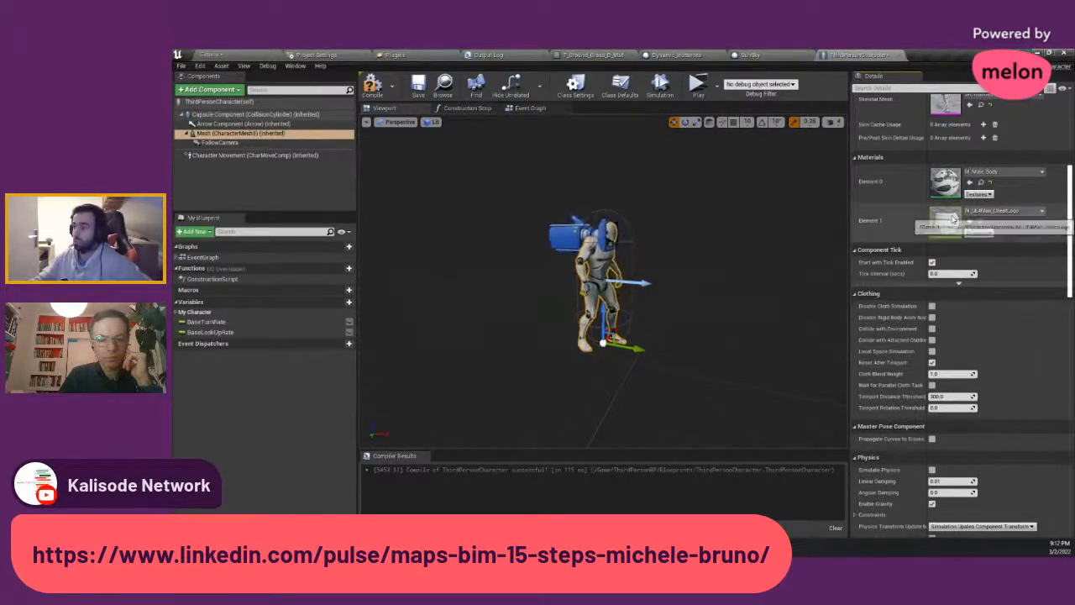
double_click(956, 221)
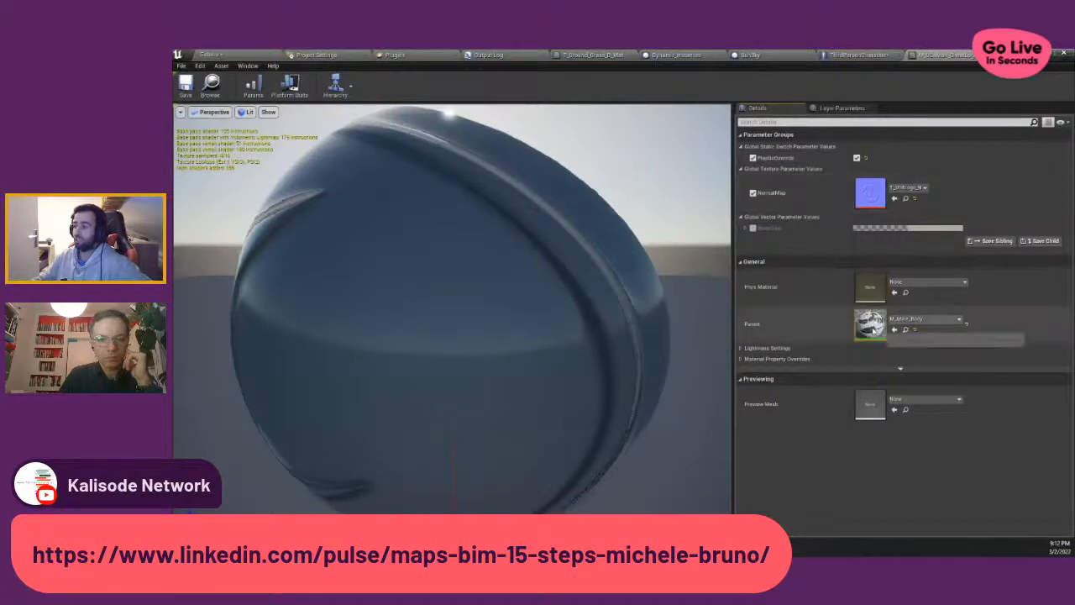
double_click(872, 325)
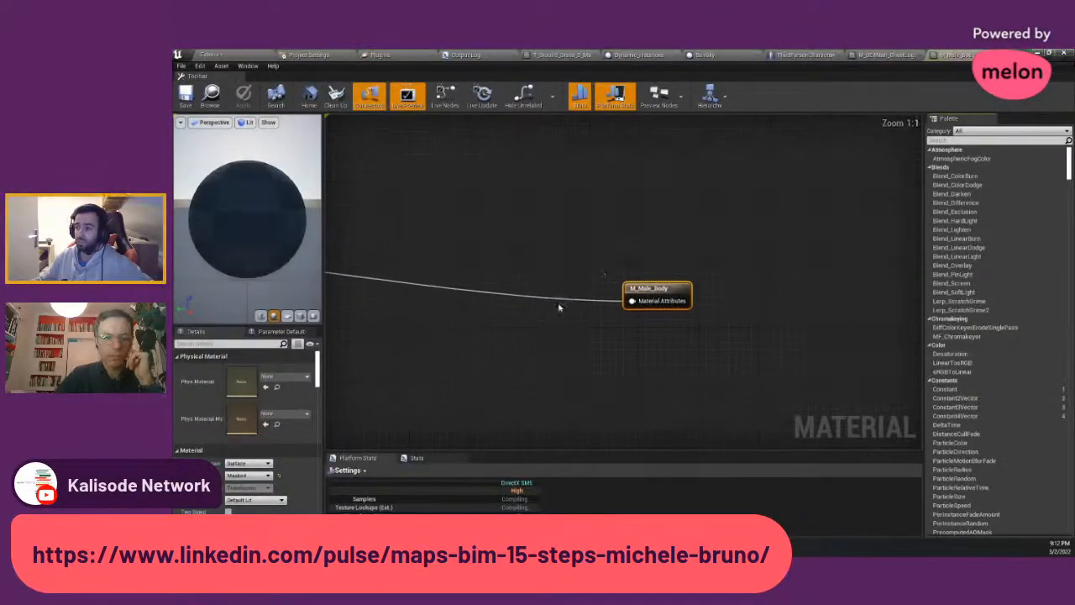
right_click_drag(560, 306, 618, 259)
scroll(617, 261, "down", 12)
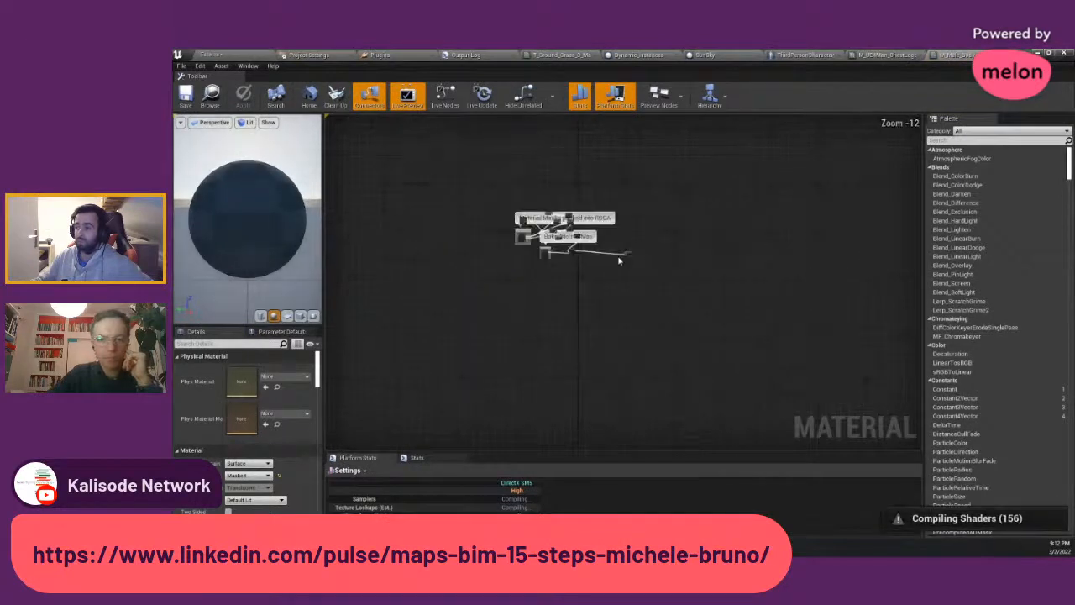
scroll(619, 260, "up", 3)
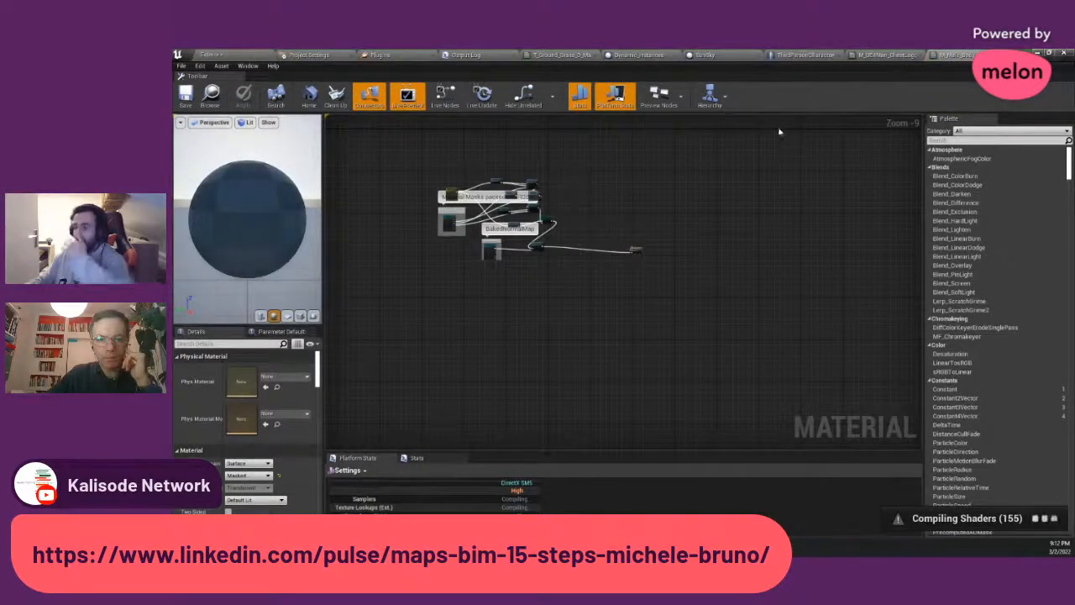
left_click(915, 55)
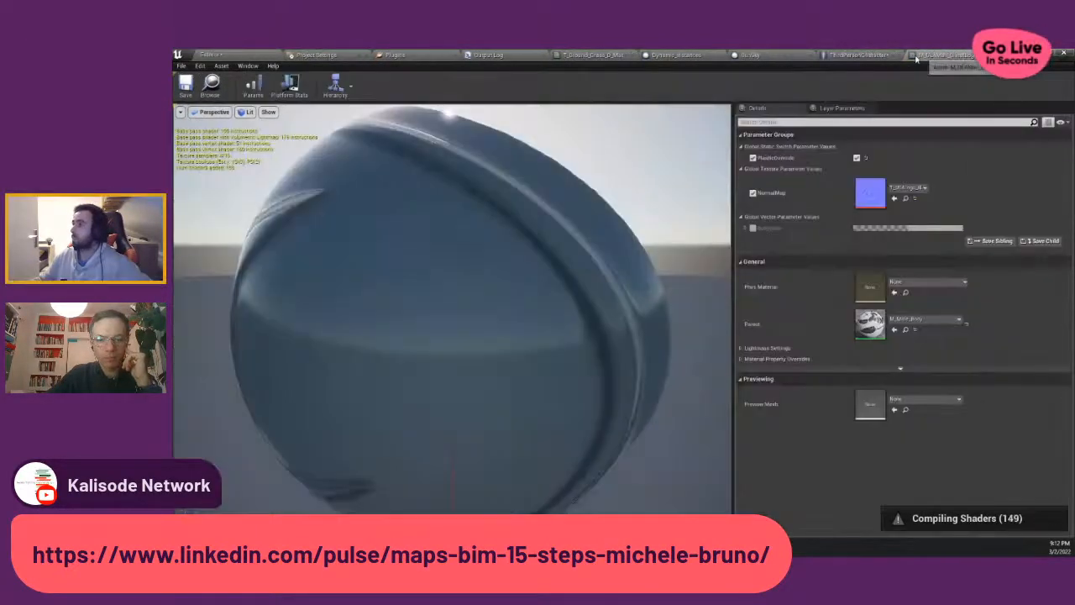
left_click(868, 53)
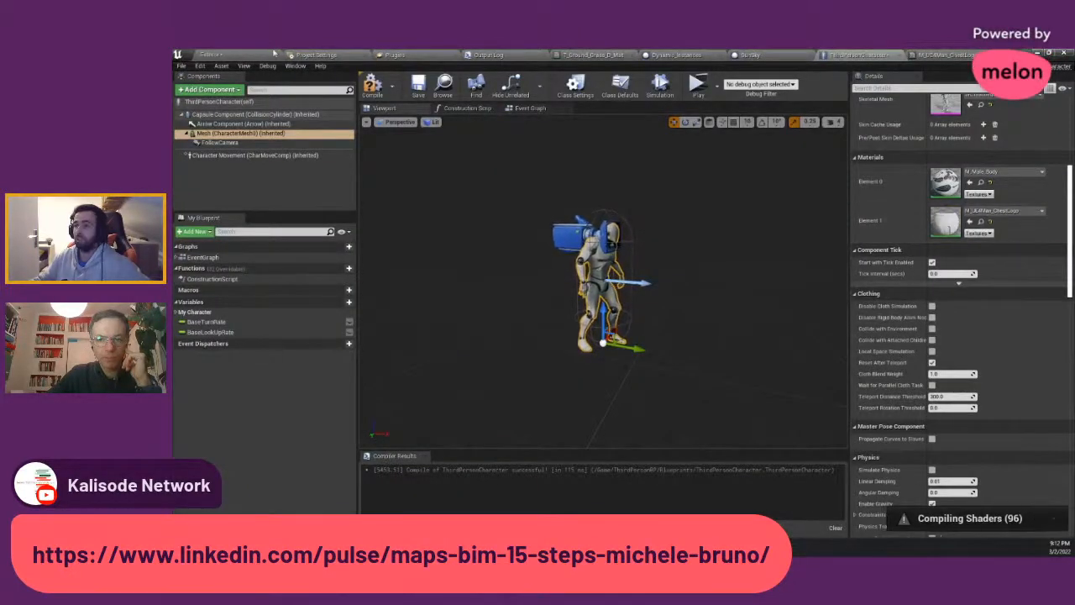
- Create a material named Test in the ThirdPersonBP Blueprints folder and set its blend mode to Masked
left_click(212, 55)
right_click(326, 435)
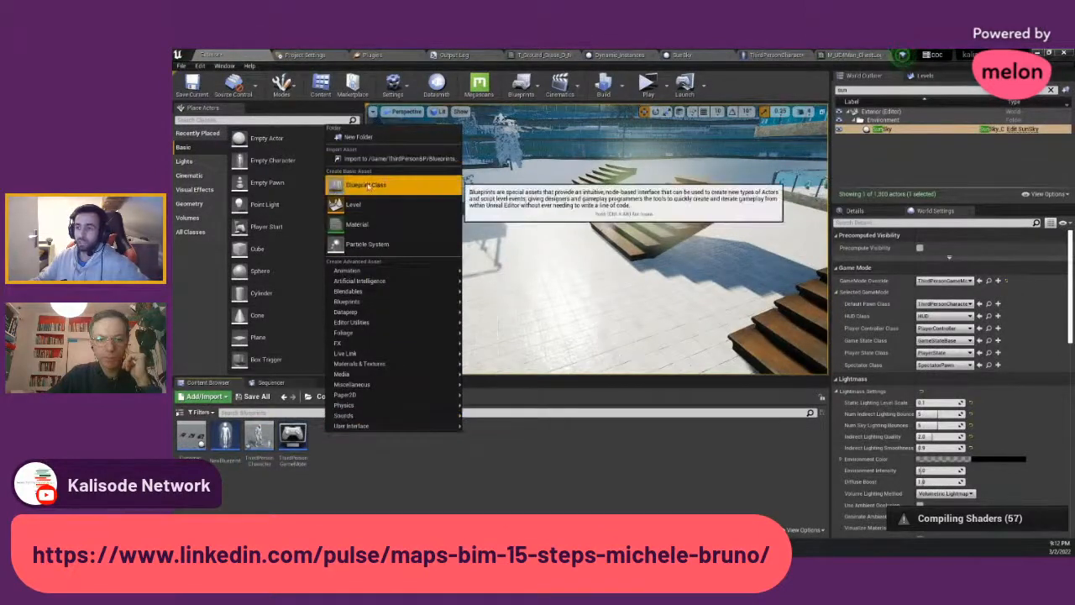
left_click(357, 224)
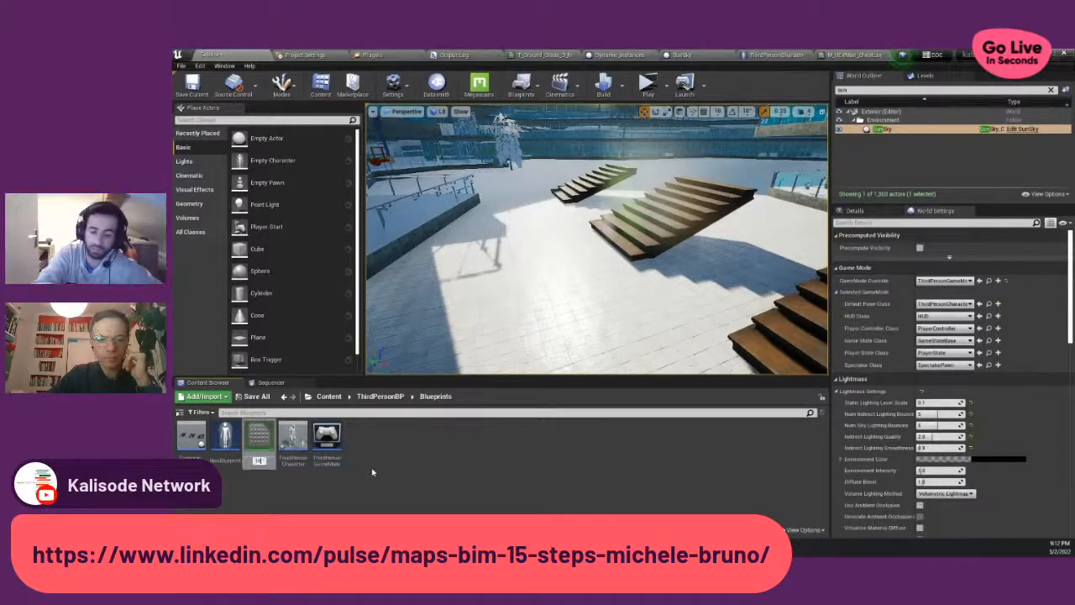
double_click(258, 437)
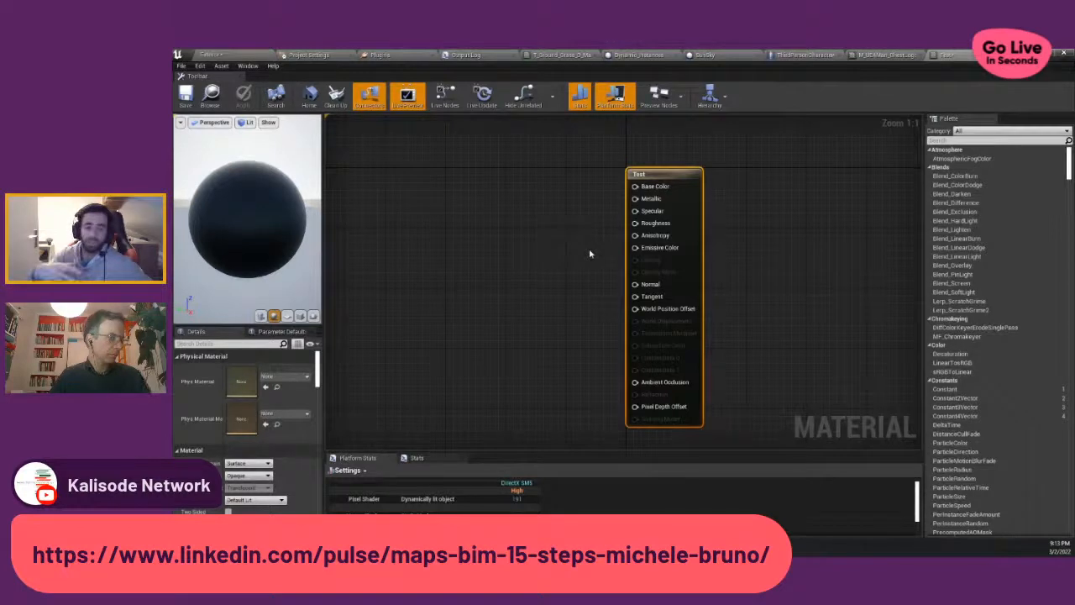
left_click(253, 476)
left_click(237, 488)
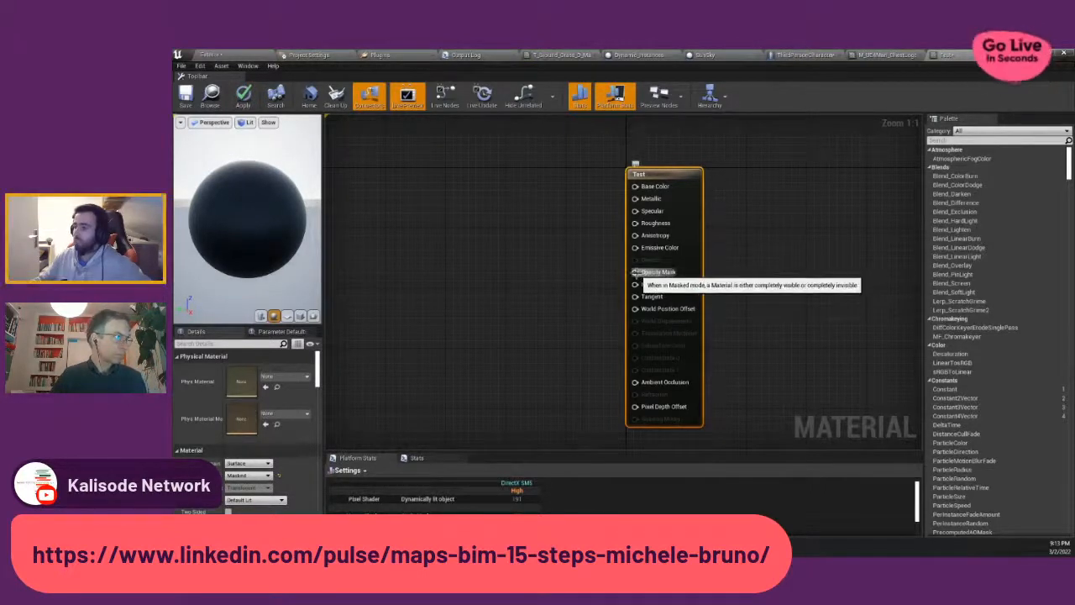
- Connect a new Constant node to the Test material's Opacity Mask input and apply the material changes
left_click_drag(635, 272, 569, 289)
type("co")
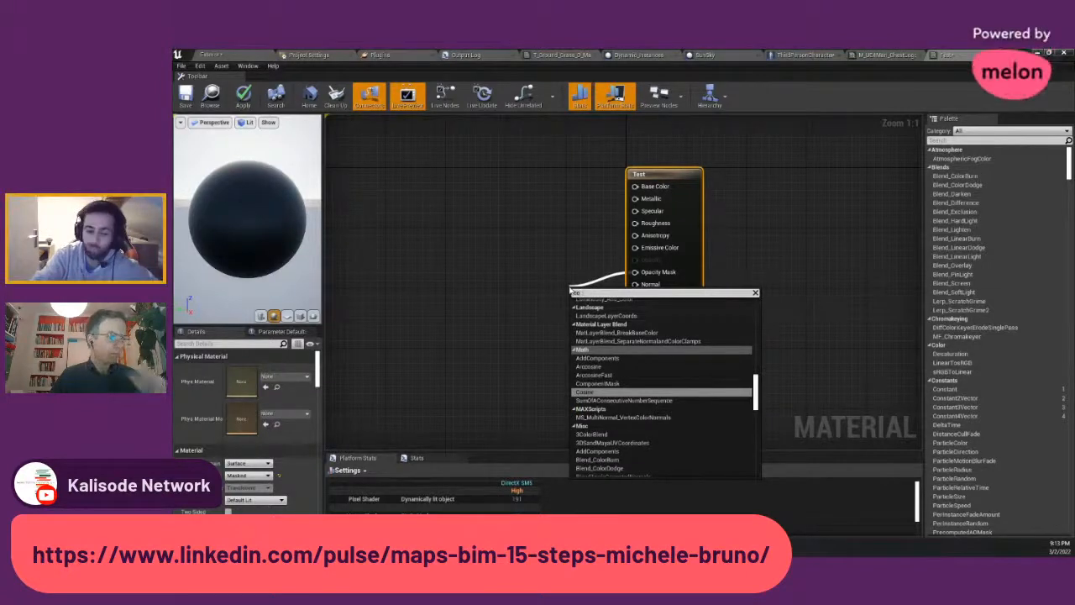
type("m")
key("BackSpace")
type("ns")
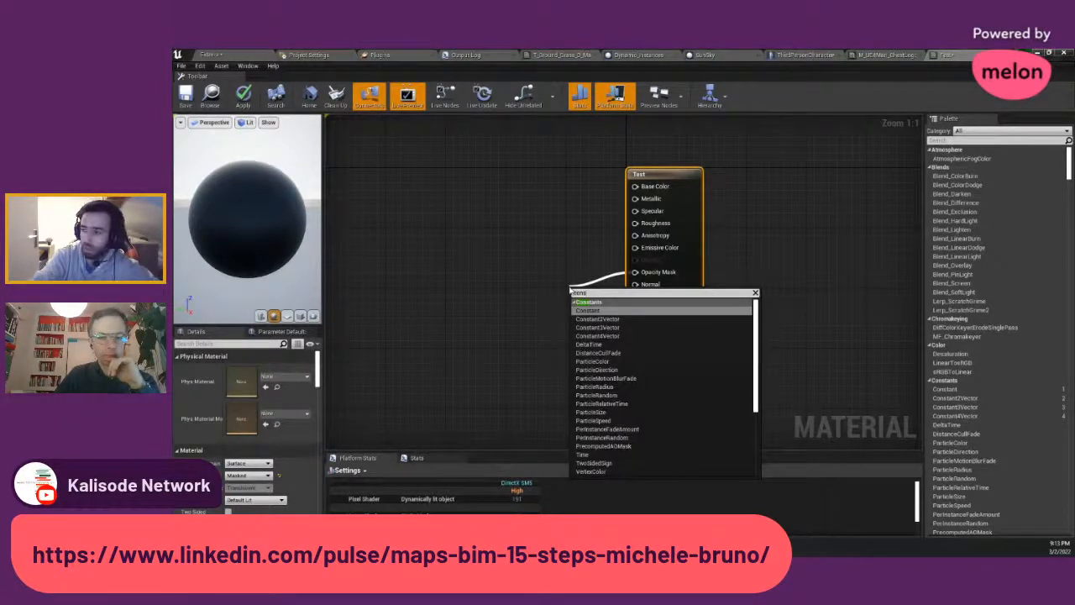
key("Return")
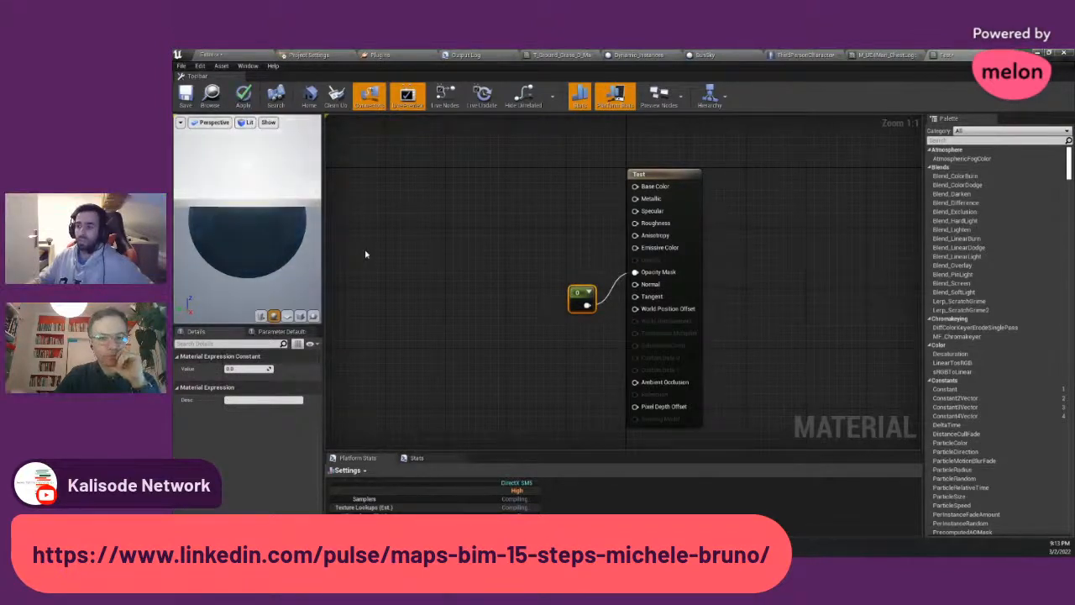
mouse_move(290, 247)
left_mouse_down()
mouse_move(220, 276)
mouse_move(286, 241)
left_mouse_up()
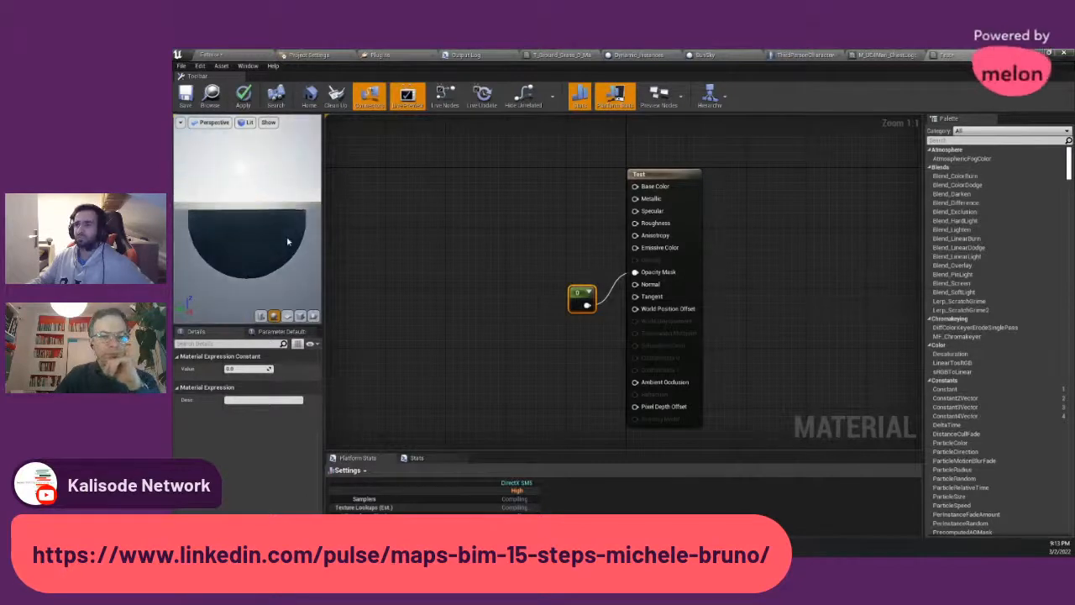
left_click(246, 97)
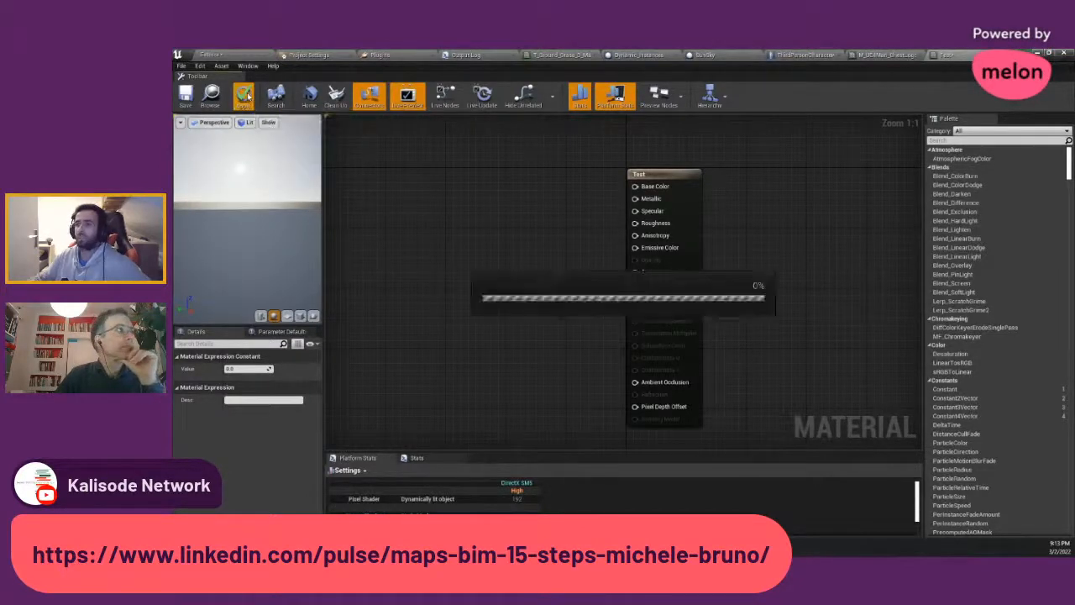
right_click_drag(672, 307, 711, 322)
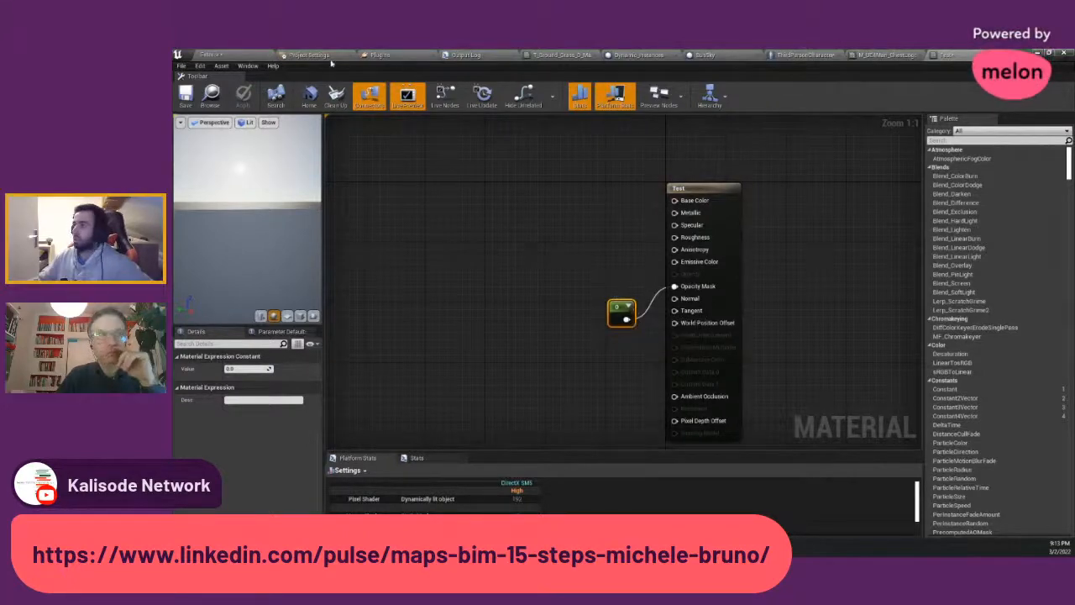
- Assign the Test material to Element 1 and Element 0 of the character mesh in the ThirdPersonCharacter blueprint
left_click(216, 97)
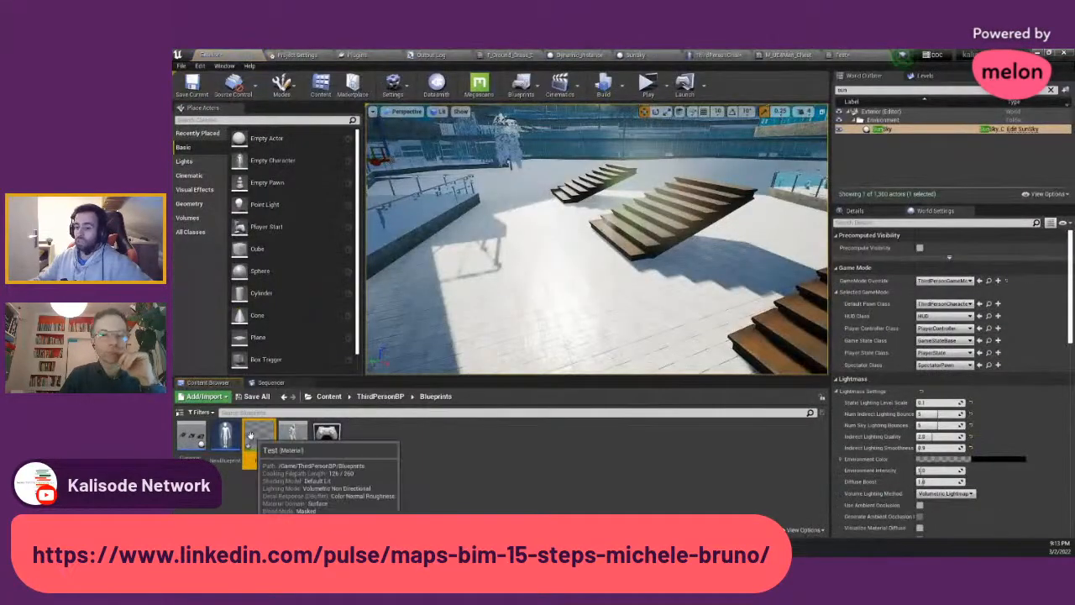
left_click(726, 54)
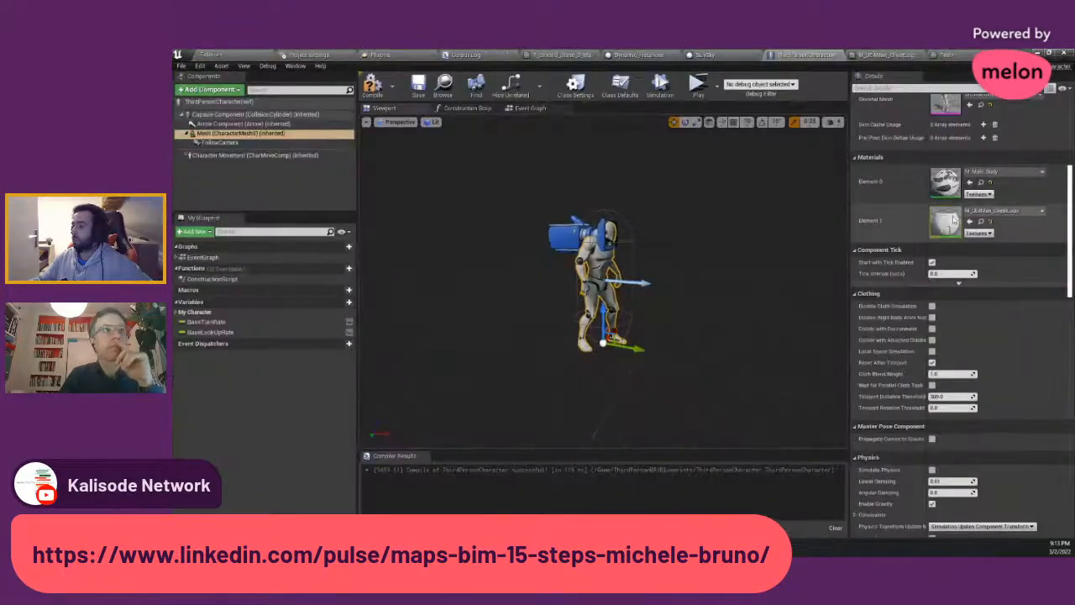
left_click(970, 221)
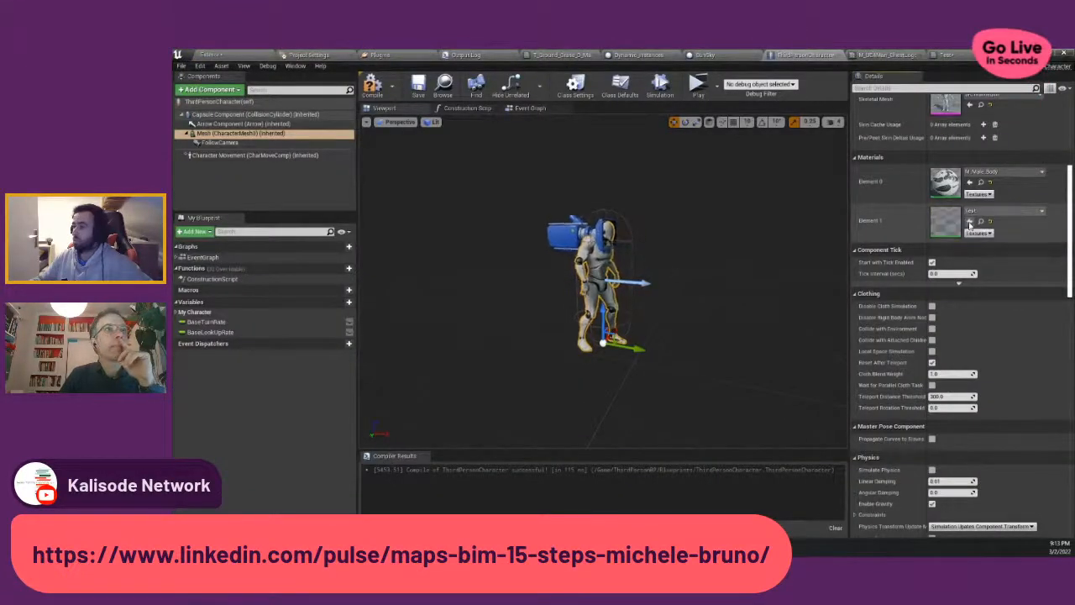
right_click_drag(714, 270, 688, 269)
left_click(970, 181)
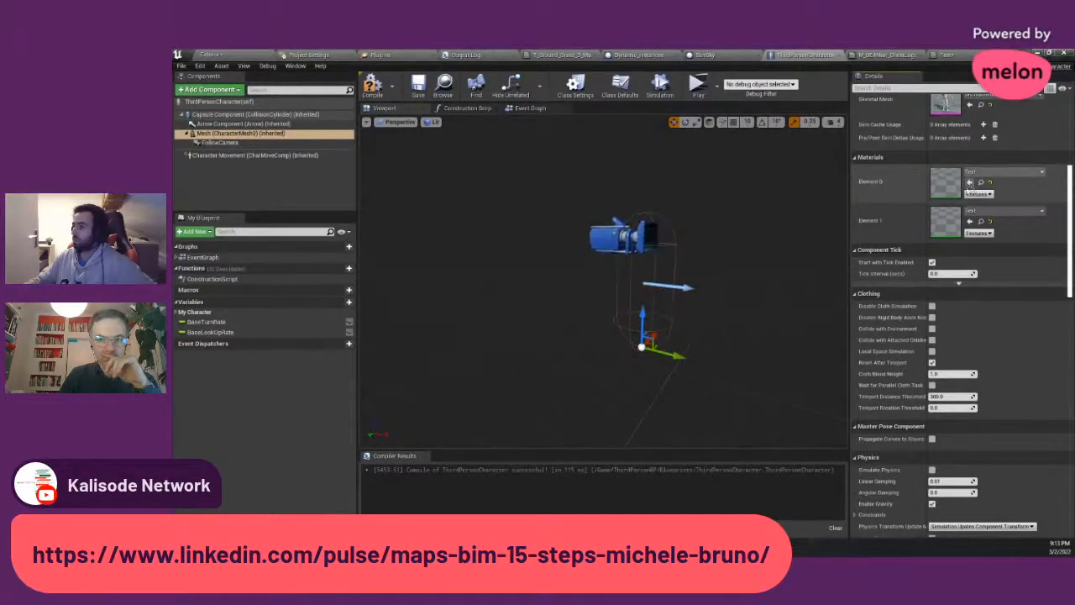
- Compile the ThirdPersonCharacter blueprint, play-test the level in a preview window, and end the play session
left_click(372, 85)
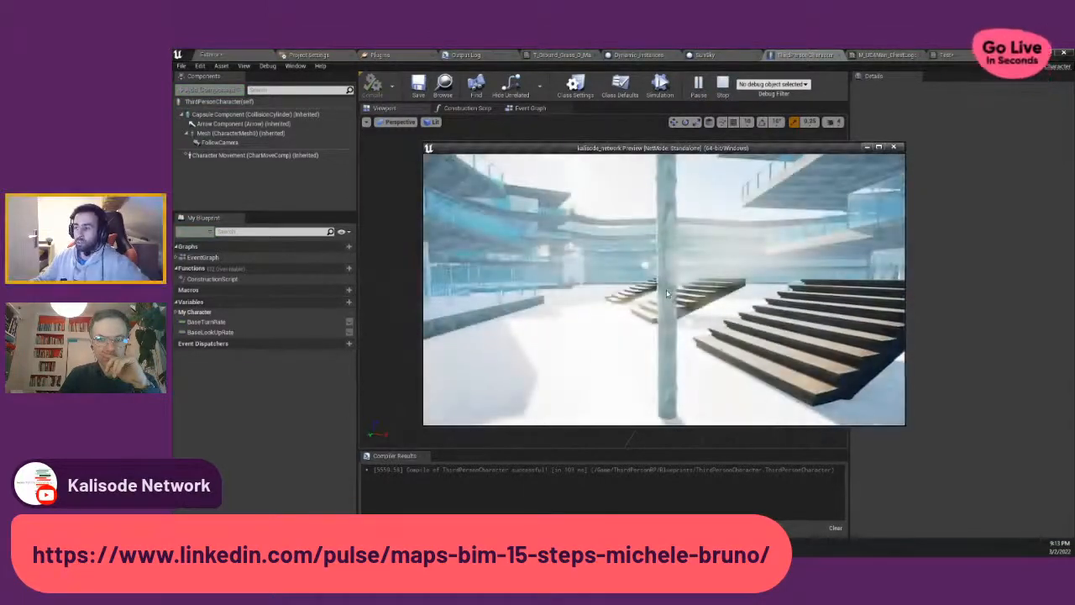
left_click(673, 317)
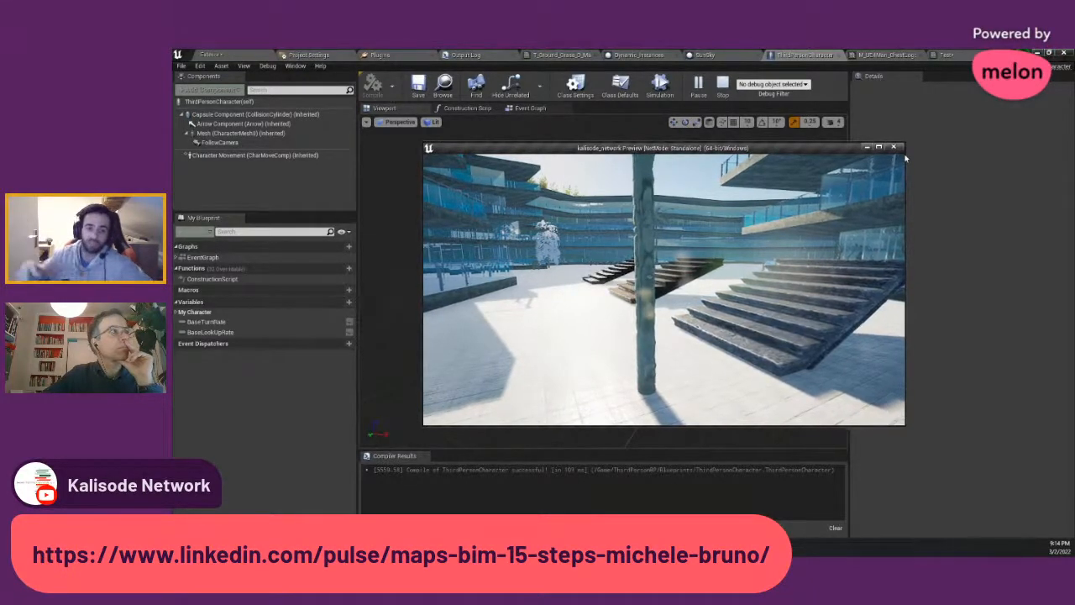
key("Escape")
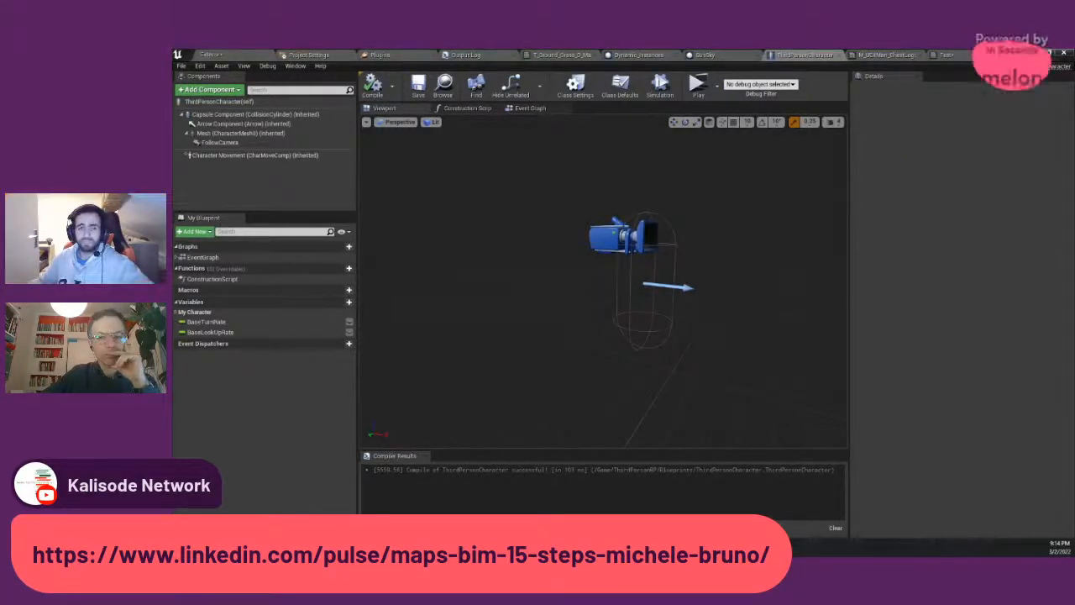
- Return to the level and close the Test, chest logo material, ThirdPersonCharacter and SunSky editors
left_click(243, 53)
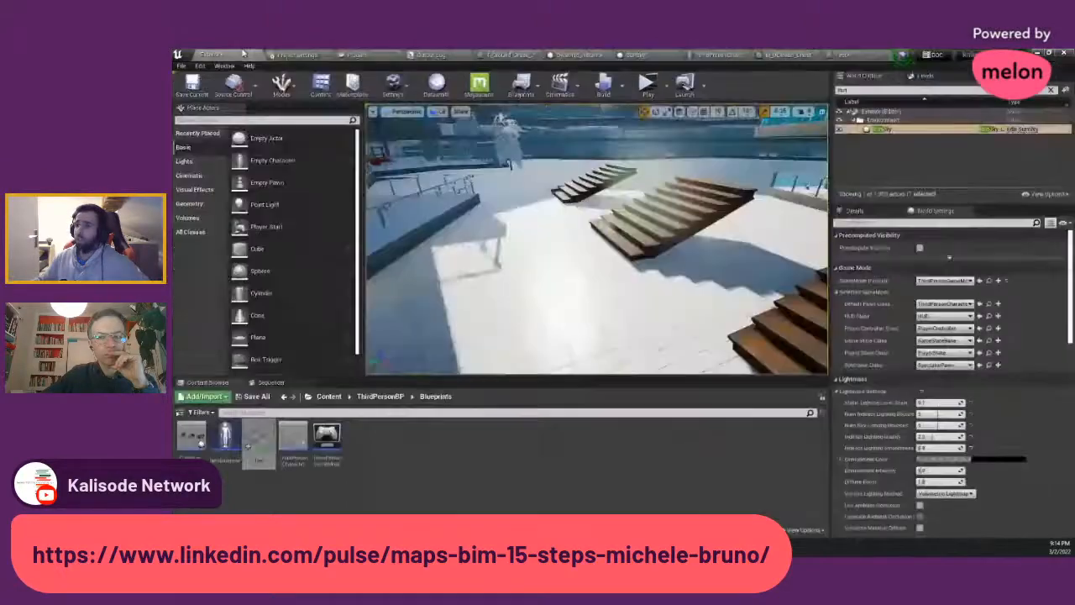
right_click_drag(597, 239, 987, 159)
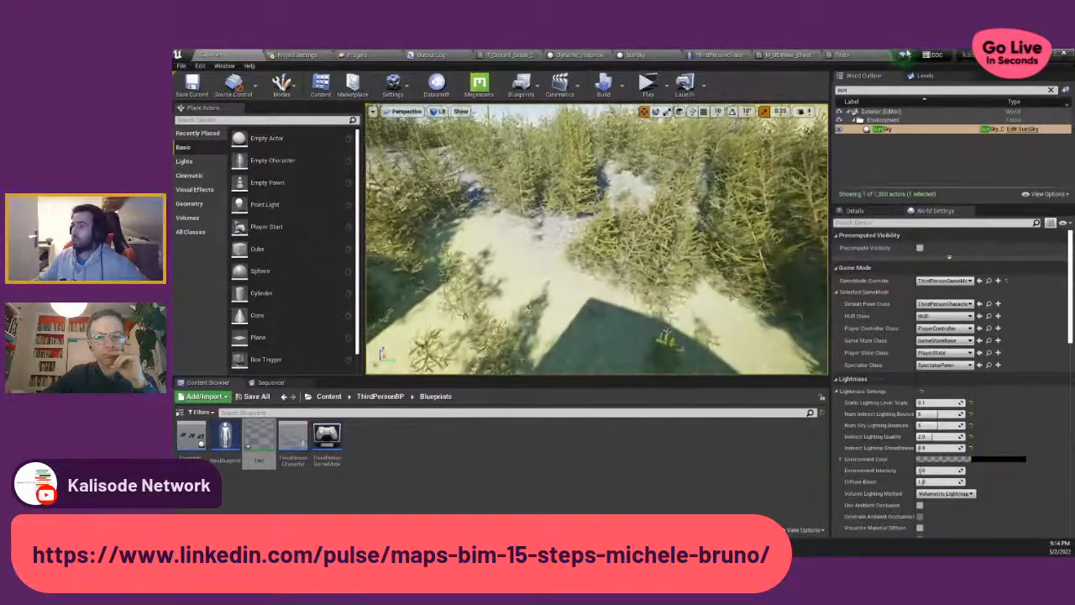
left_click(896, 56)
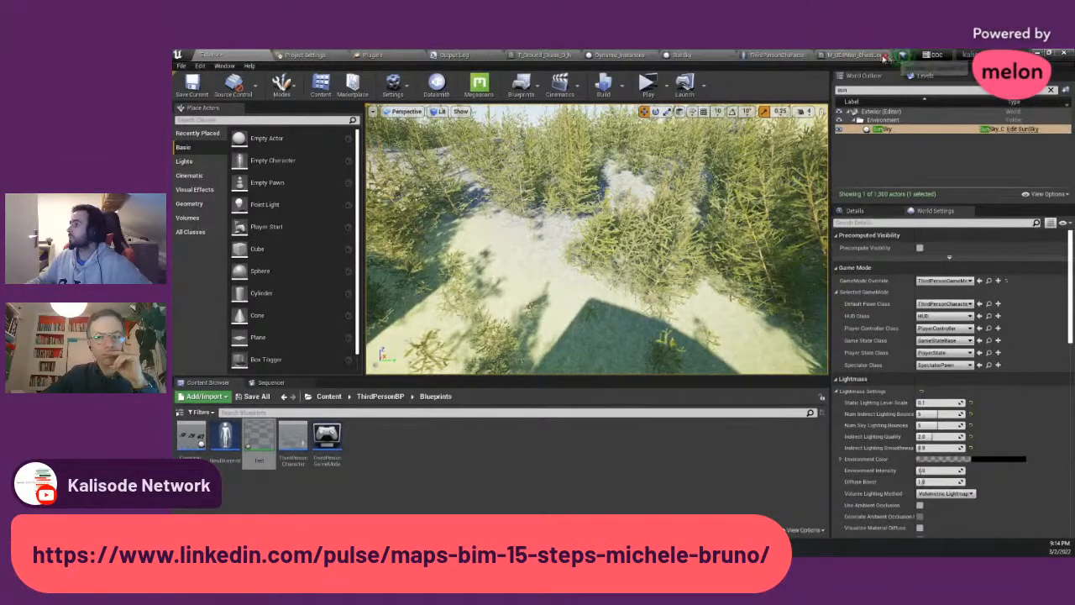
left_click(887, 56)
left_click(882, 56)
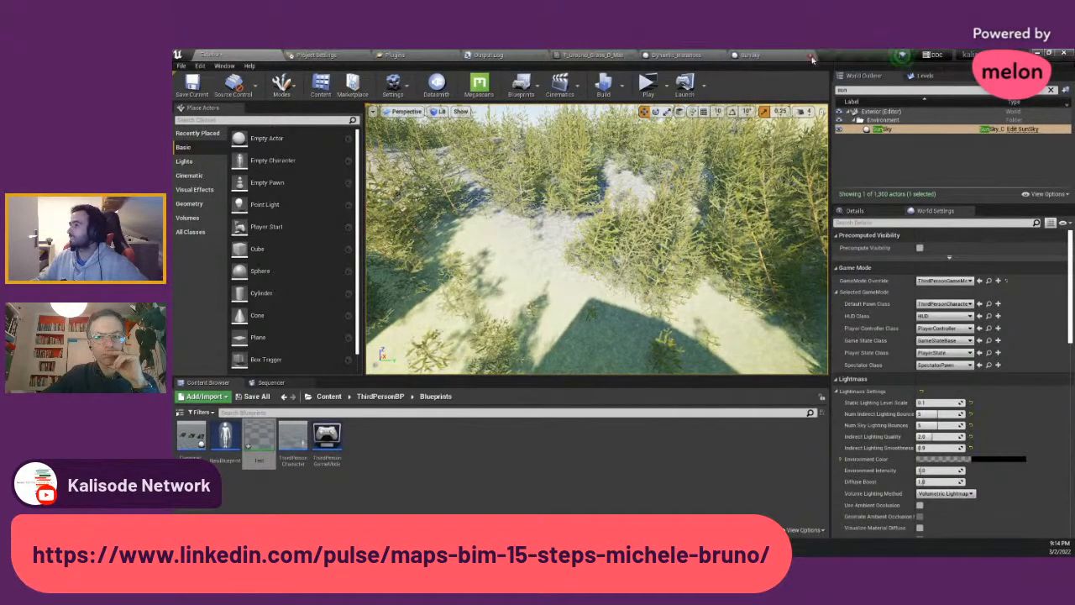
left_click(783, 56)
- Open the landscape's T_Ground_Grass_D_Mat instance and place its editor as a floating window over the level editor
left_click(590, 54)
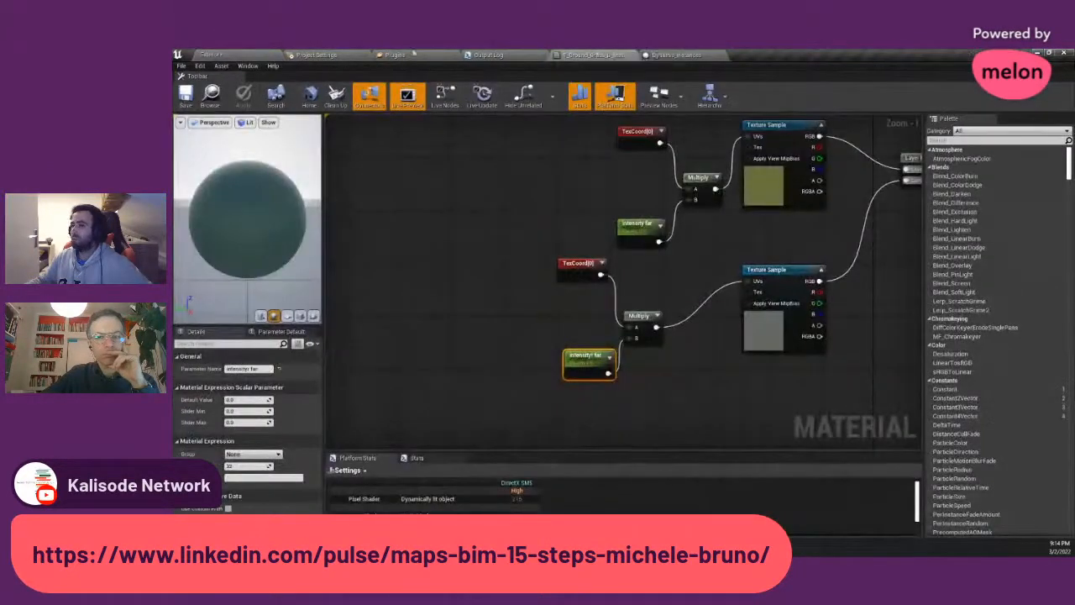
left_click(217, 54)
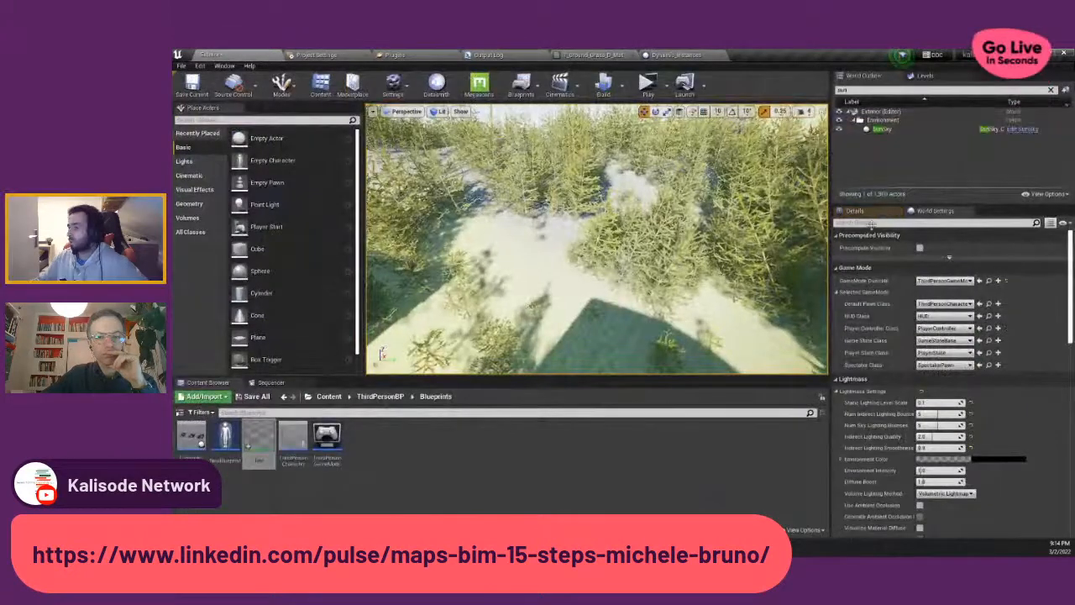
double_click(932, 443)
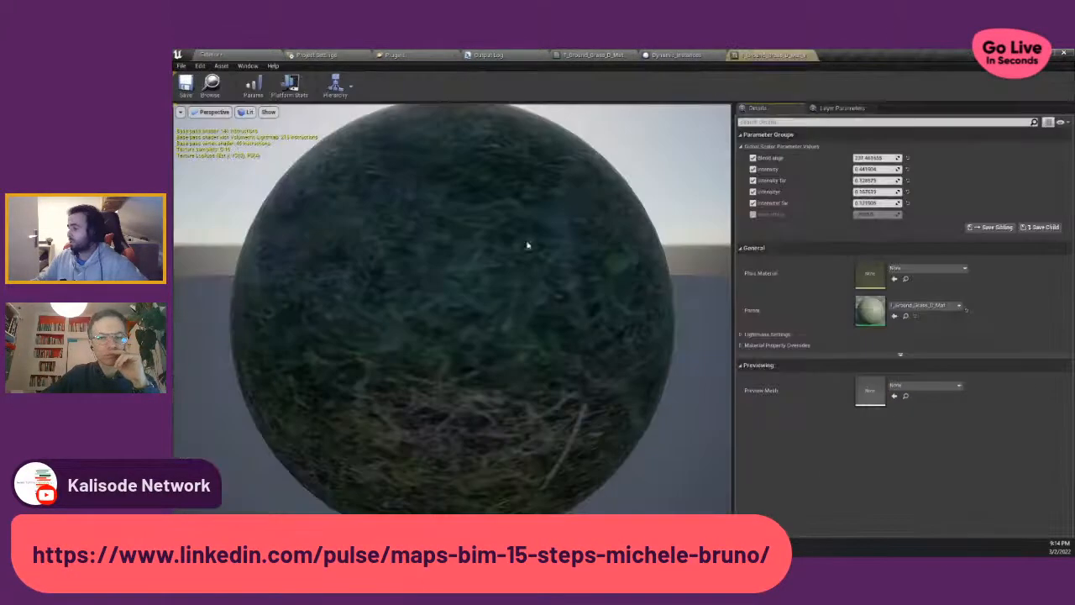
left_click_drag(754, 57, 696, 256)
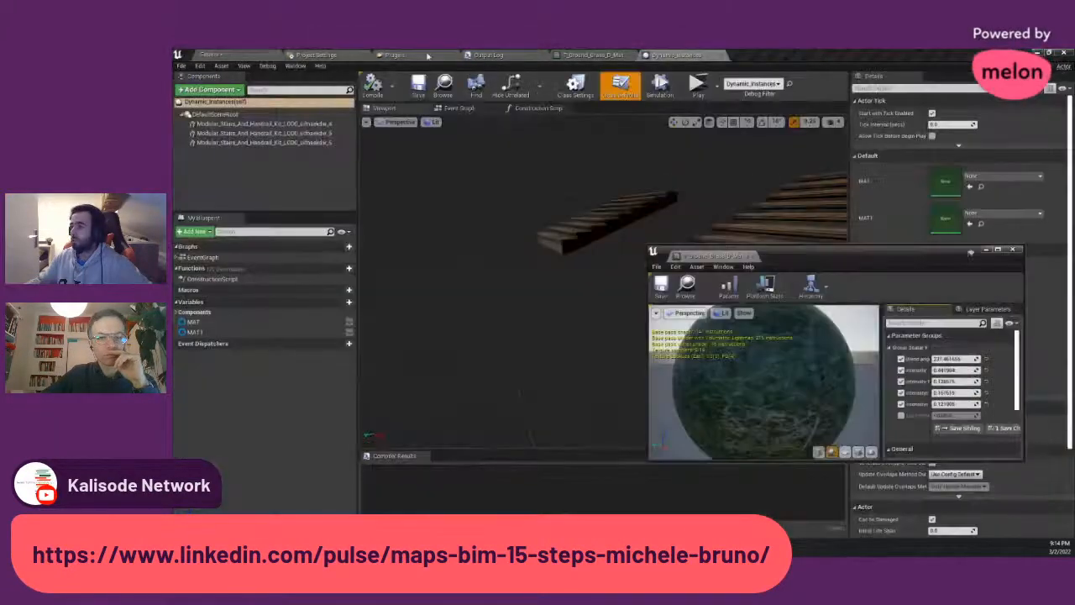
left_click(227, 54)
left_click_drag(849, 258, 375, 309)
- Open the instance's parent material and examine how its Texture Sample, Layer Blend, Distance_Blend and Lerp nodes are connected
scroll(453, 431, "down", 3)
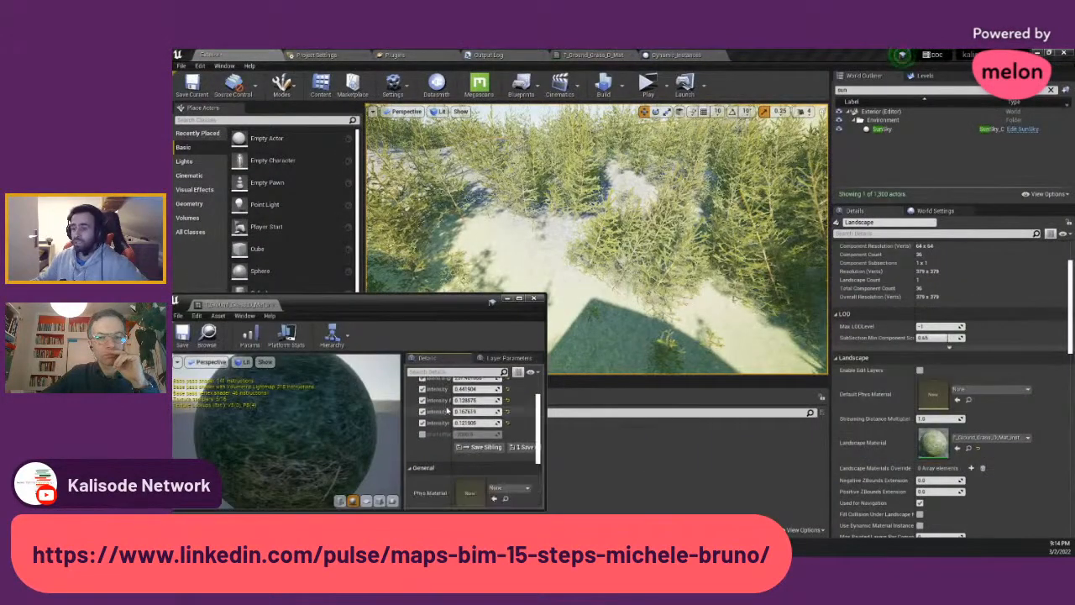
scroll(454, 430, "down", 1)
double_click(469, 439)
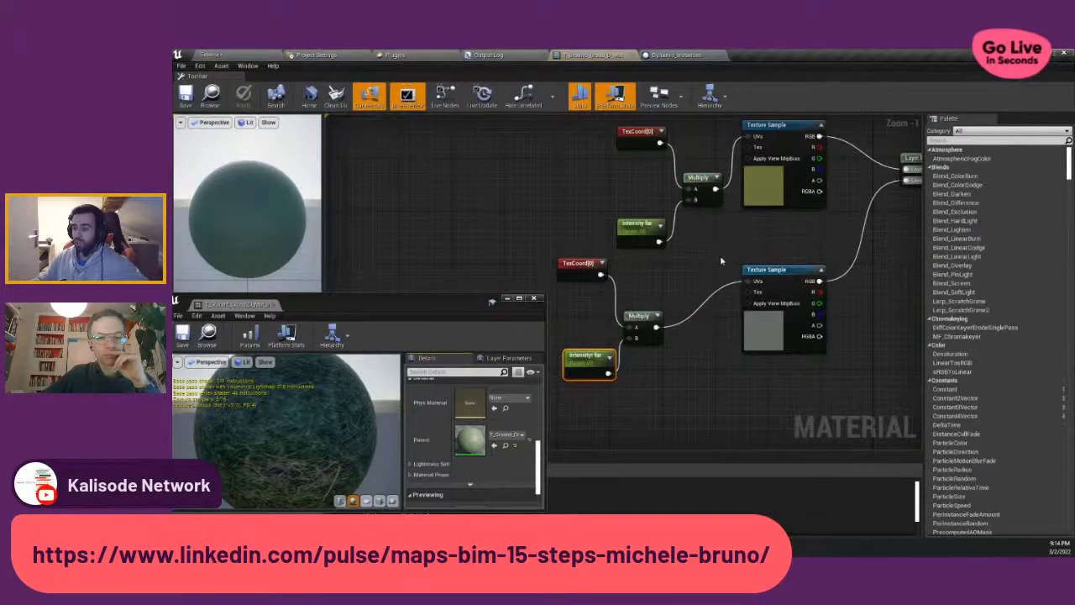
right_click_drag(720, 256, 579, 309)
scroll(579, 309, "down", 4)
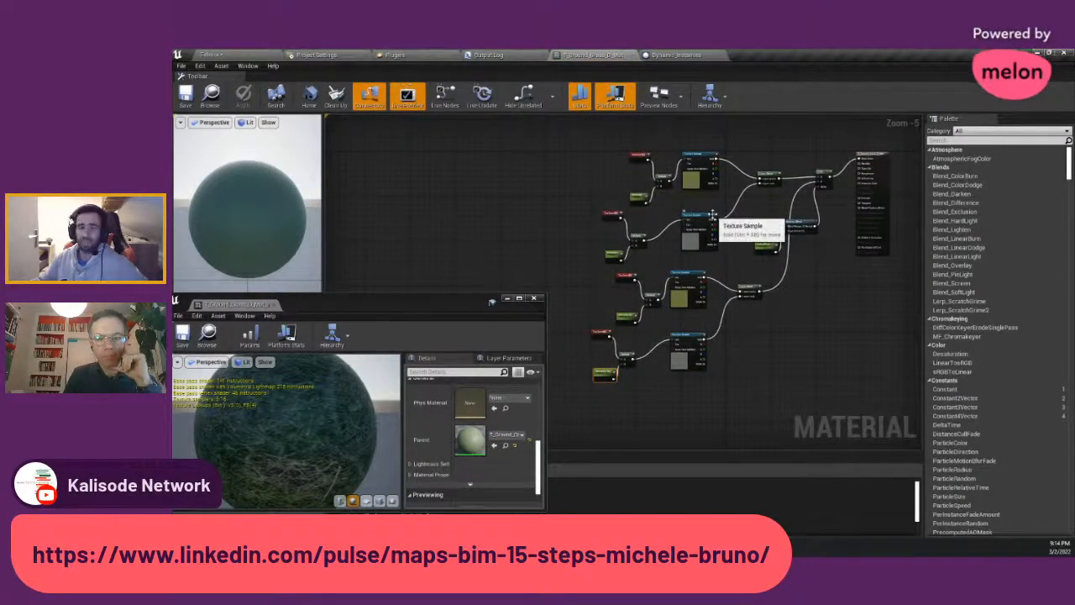
scroll(712, 216, "up", 3)
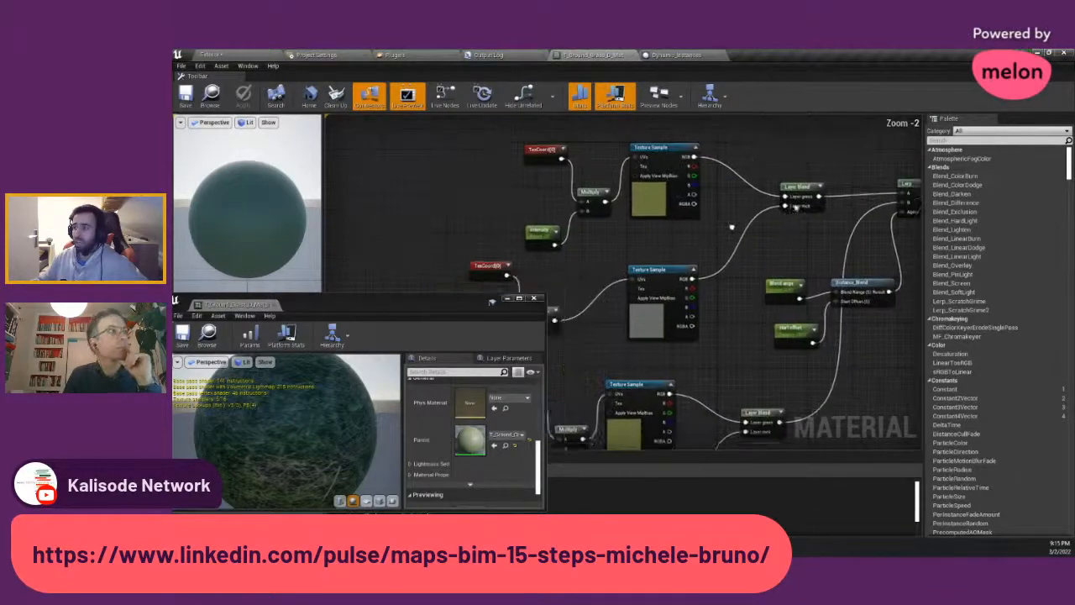
right_click_drag(732, 227, 599, 240)
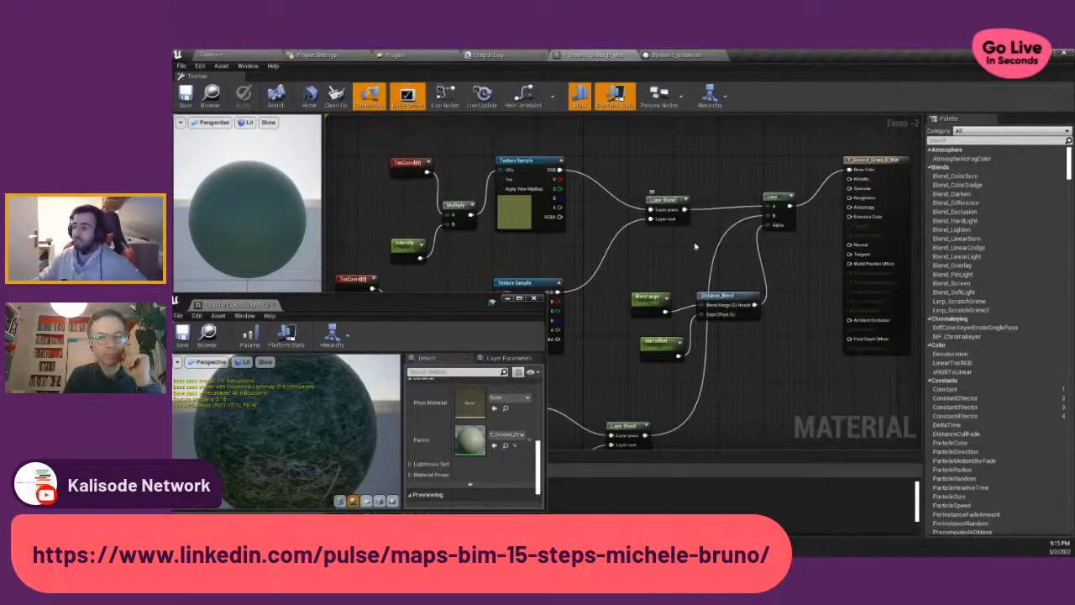
right_click_drag(713, 265, 741, 200)
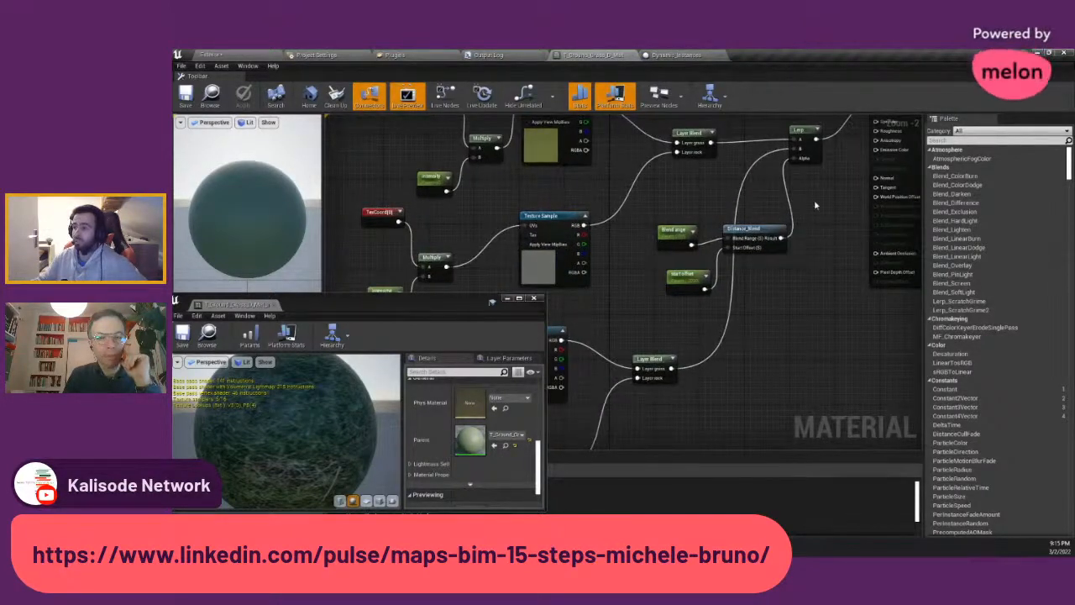
right_click_drag(816, 204, 804, 222)
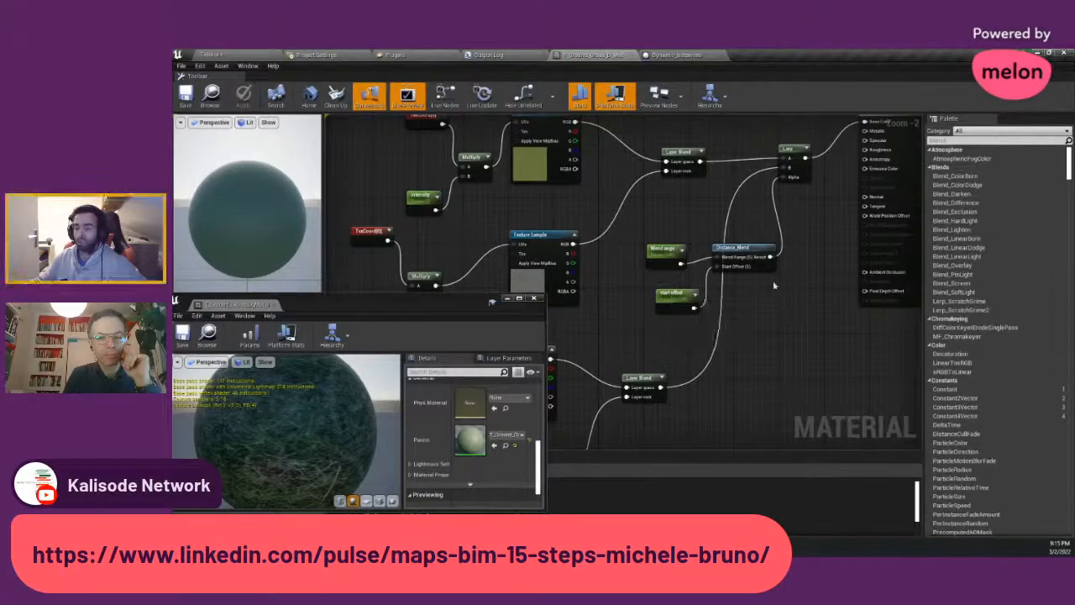
- Disable both far-intensity parameter overrides in the landscape's ground grass material instance
left_click(238, 53)
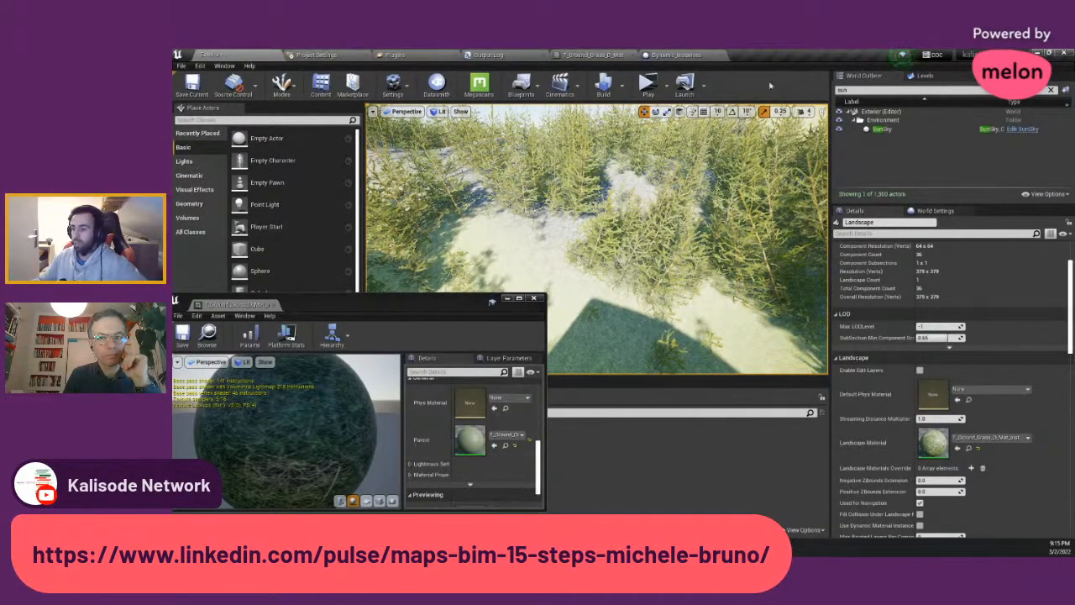
scroll(516, 470, "up", 2)
scroll(515, 471, "up", 2)
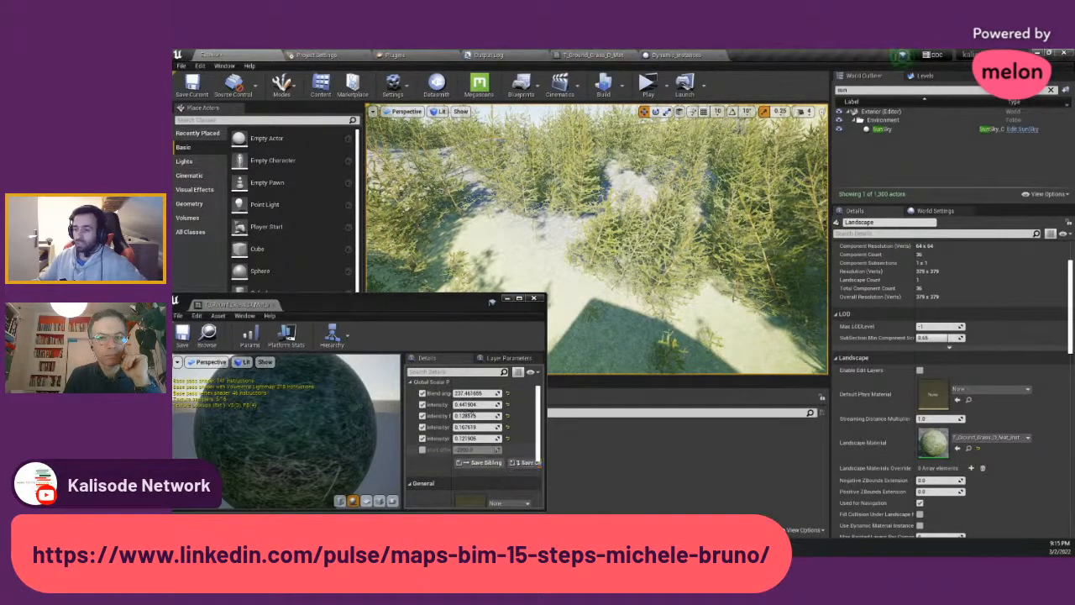
right_click_drag(574, 291, 585, 294)
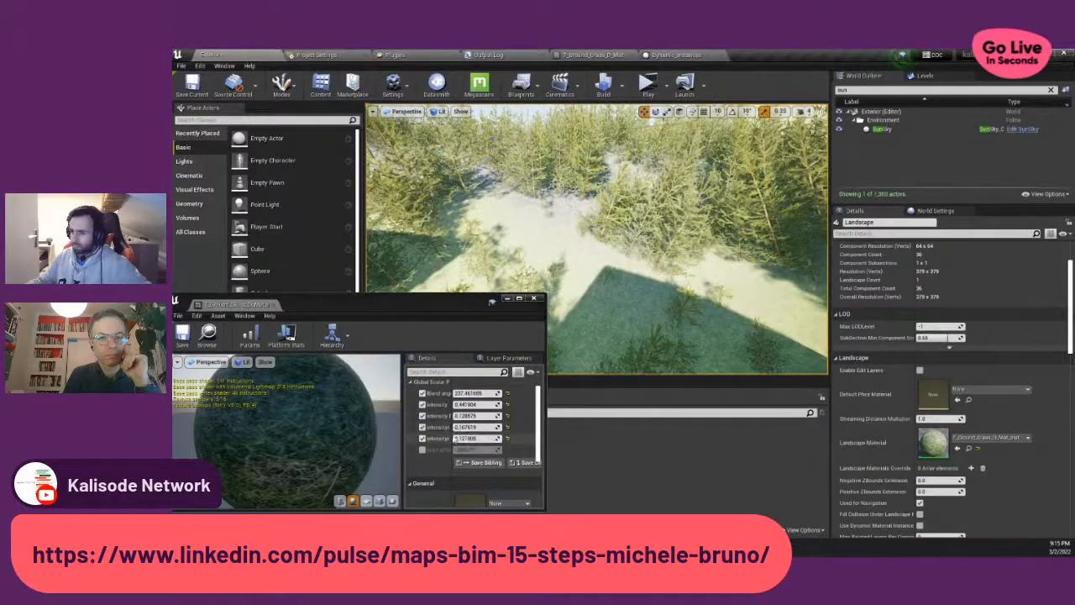
left_click_drag(452, 437, 466, 436)
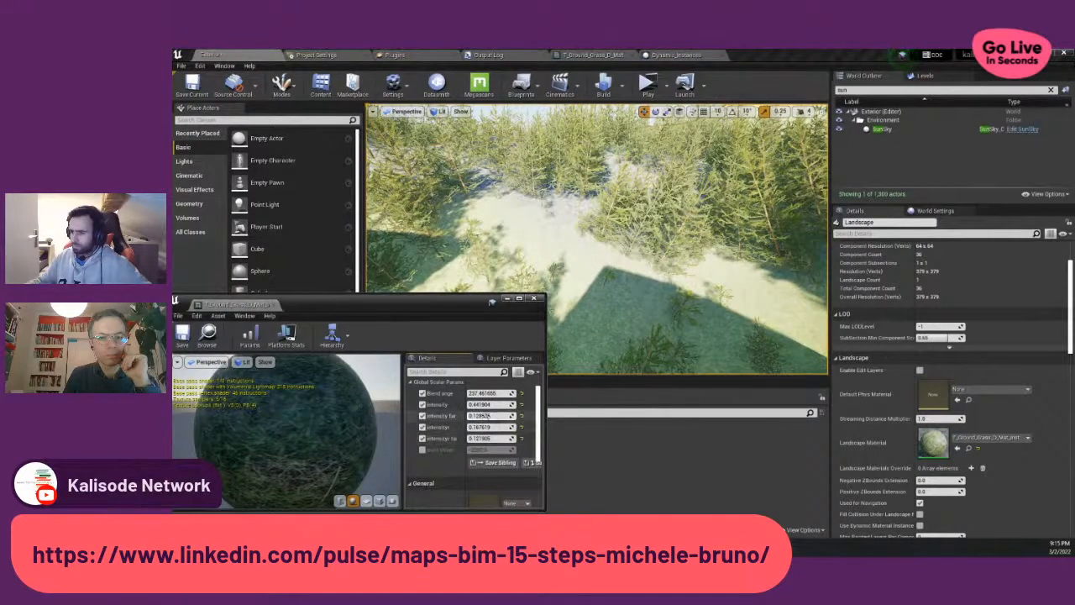
left_click(421, 416)
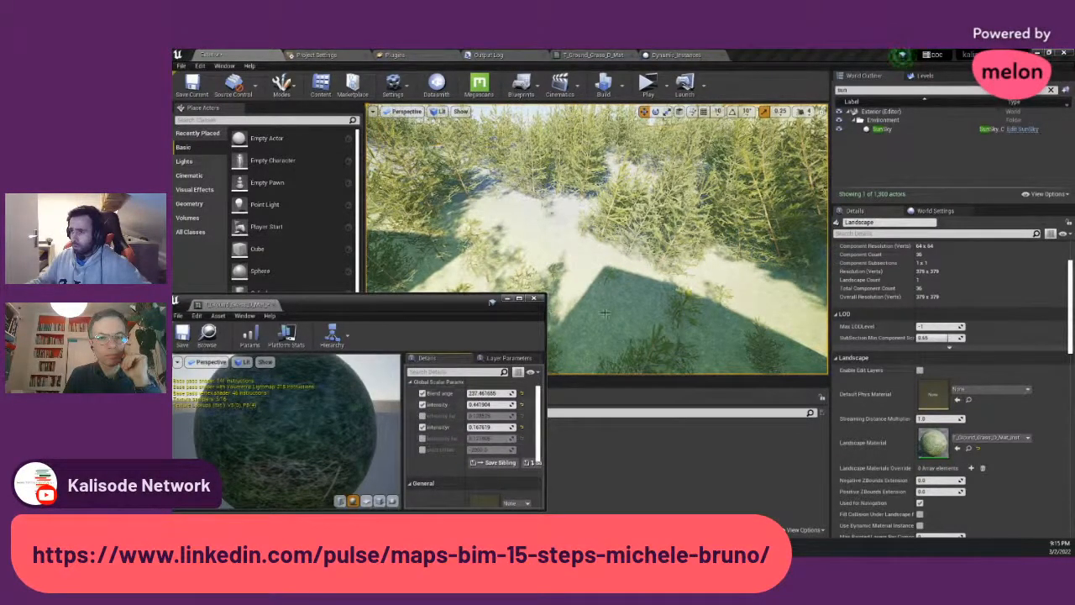
- Examine the ground texture tiling between the buildings from near and far camera distances
scroll(605, 314, "down", 10)
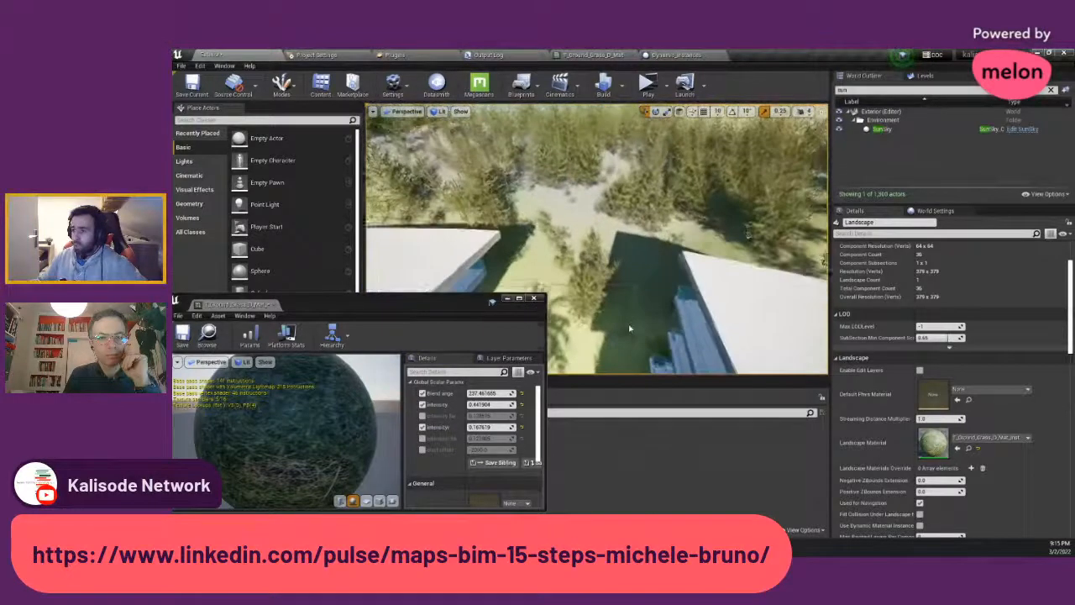
scroll(630, 327, "down", 8)
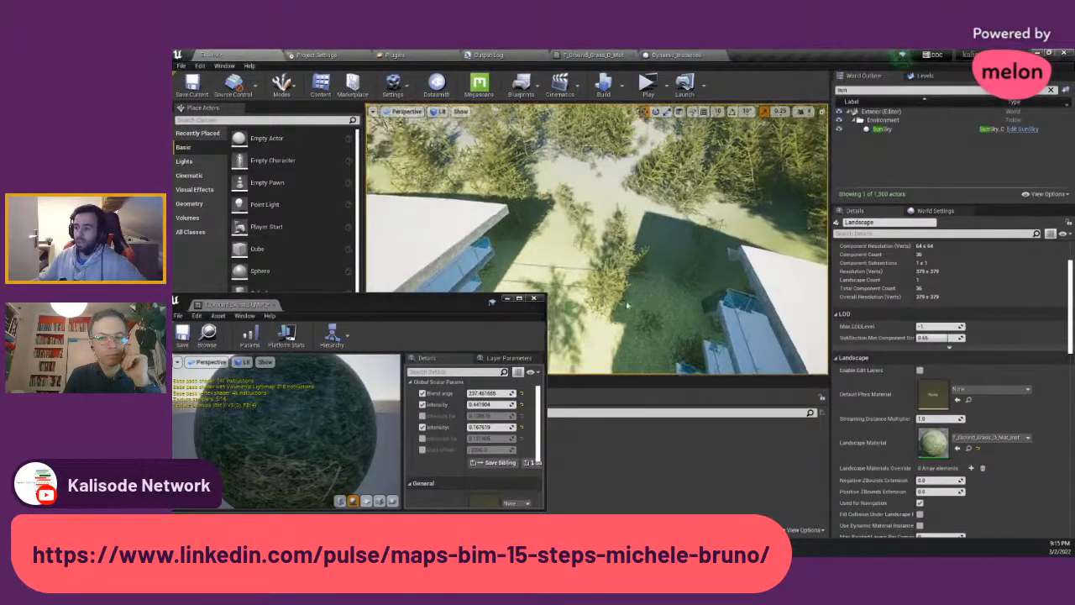
scroll(628, 304, "up", 6)
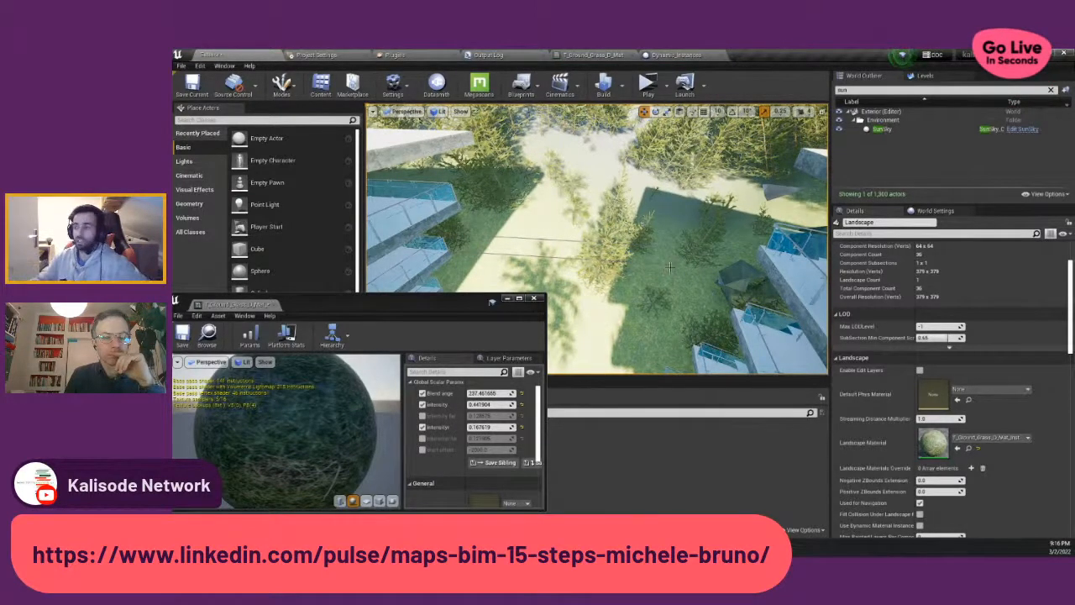
key("w")
right_click_drag(669, 267, 666, 254)
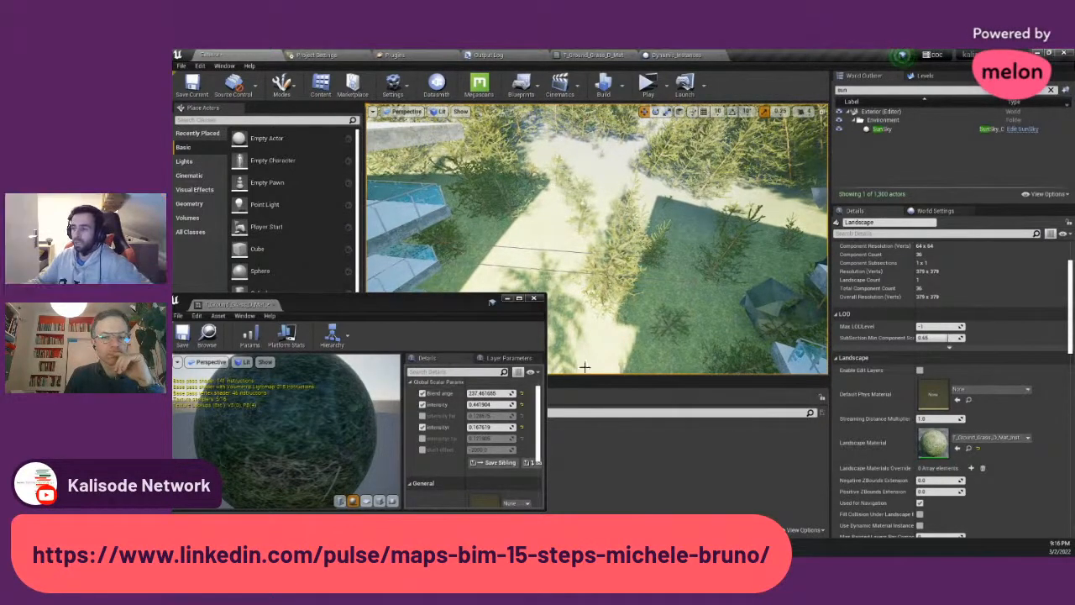
right_click_drag(687, 289, 682, 221)
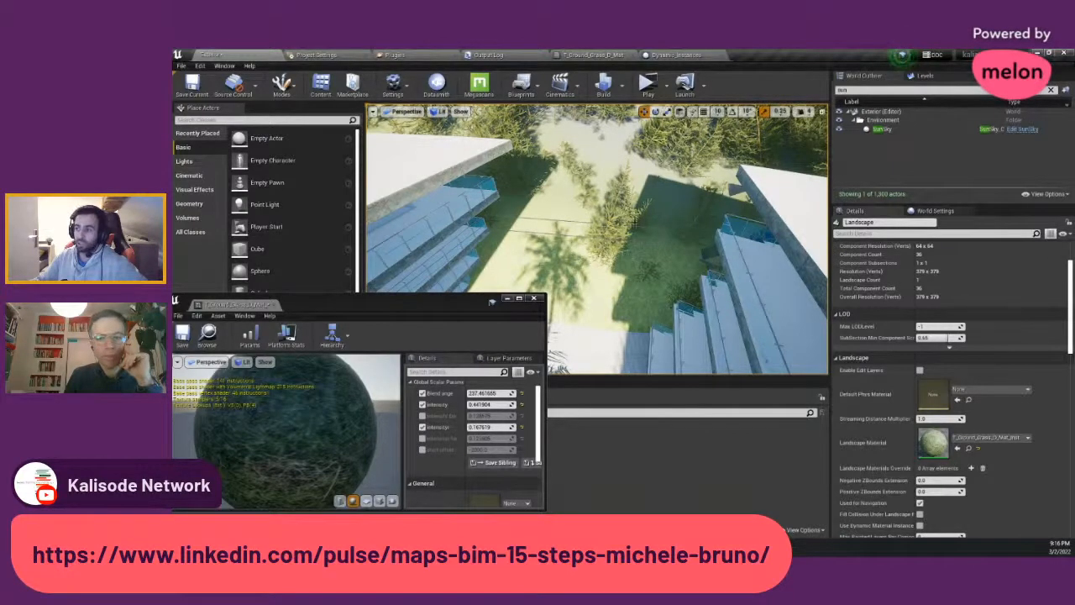
scroll(633, 228, "down", 2)
scroll(633, 228, "up", 6)
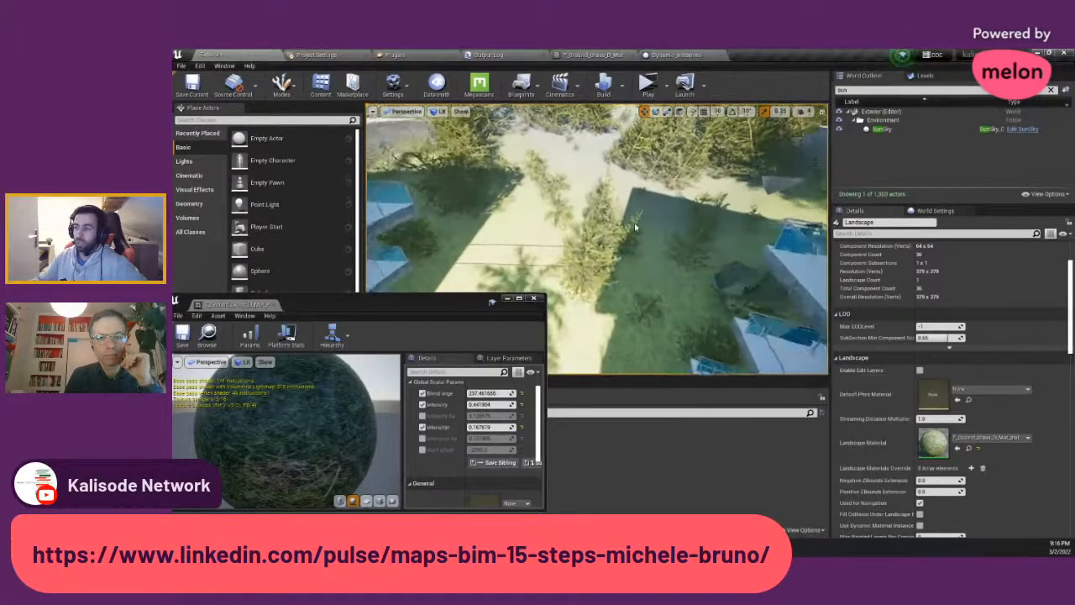
mouse_move(635, 226)
right_mouse_down()
mouse_move(639, 217)
mouse_move(638, 228)
right_mouse_up()
scroll(638, 217, "down", 4)
scroll(638, 230, "up", 3)
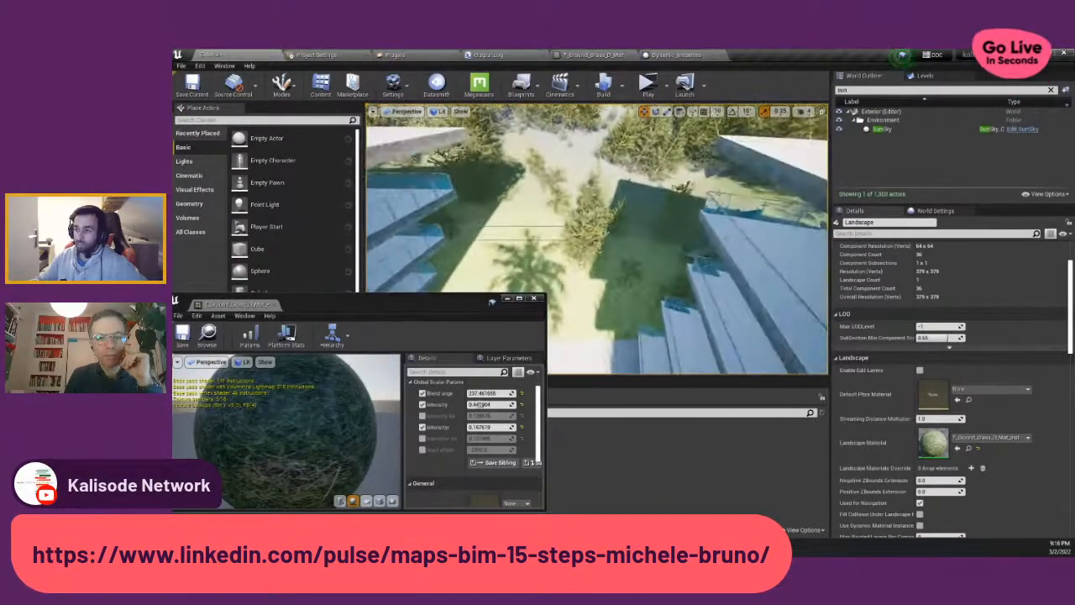
- Re-enable both far-intensity overrides in the ground grass material instance and review the parent material's node graph
left_click(423, 415)
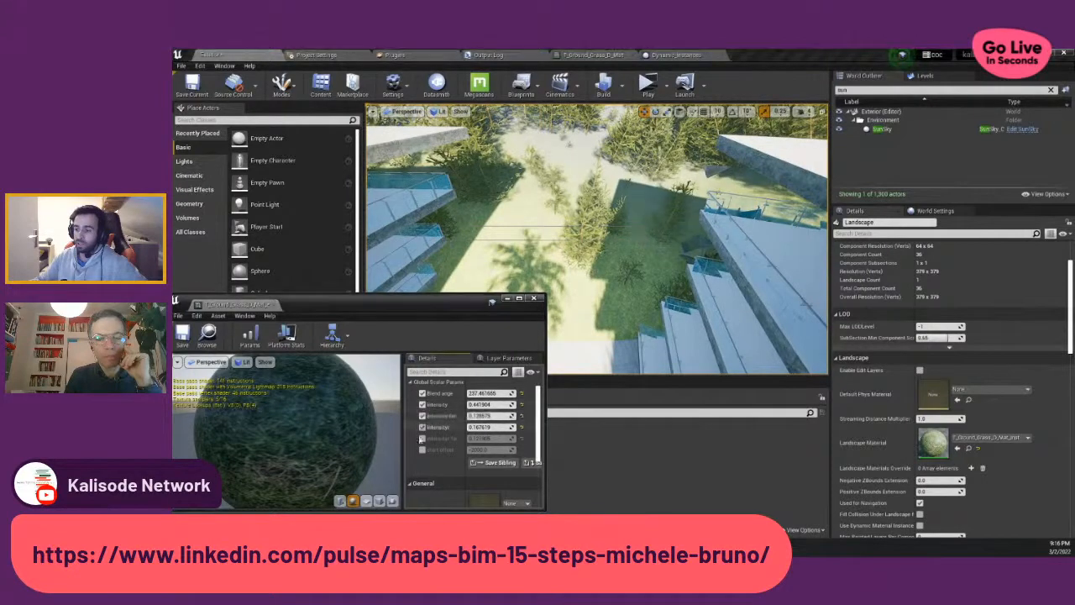
left_click(422, 438)
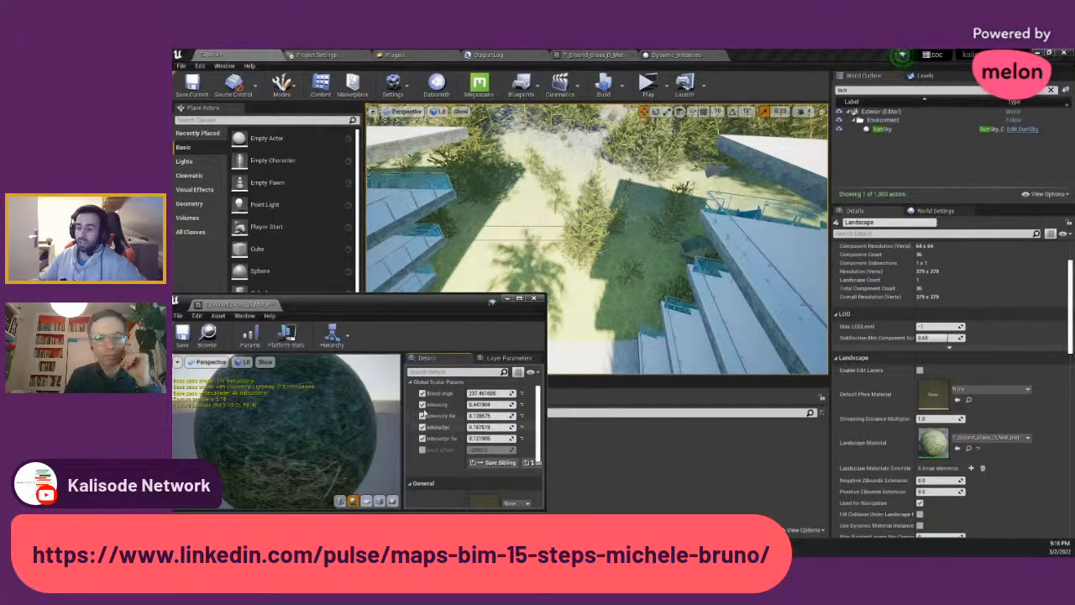
left_click(590, 54)
right_click_drag(600, 262, 693, 420)
scroll(707, 391, "down", 1)
left_click(213, 55)
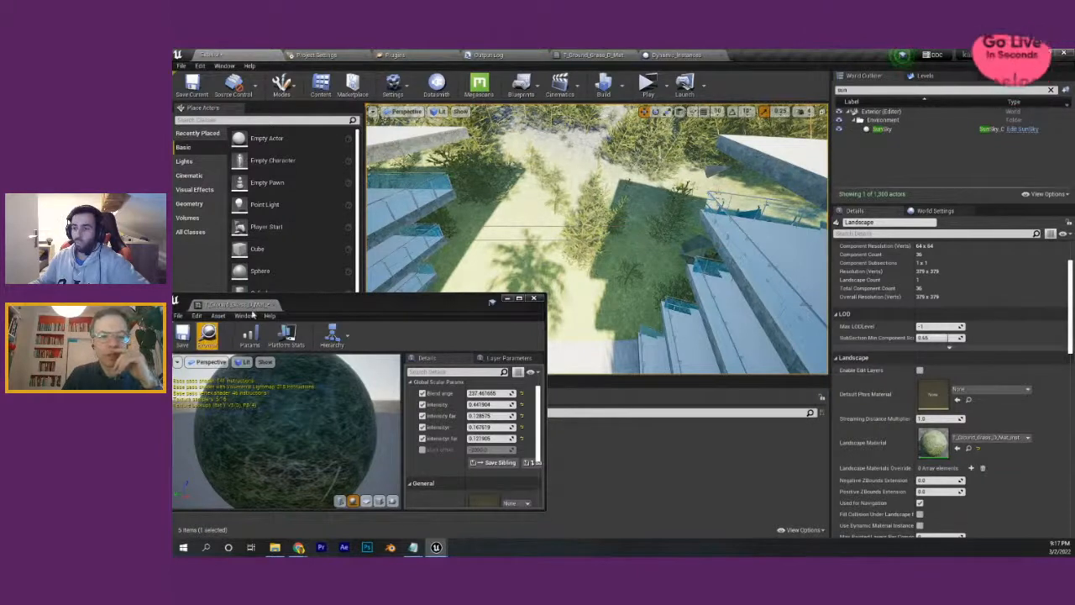
- Locate the ground grass parent material in the project content and dock the instance editor back into the main window
left_click(592, 54)
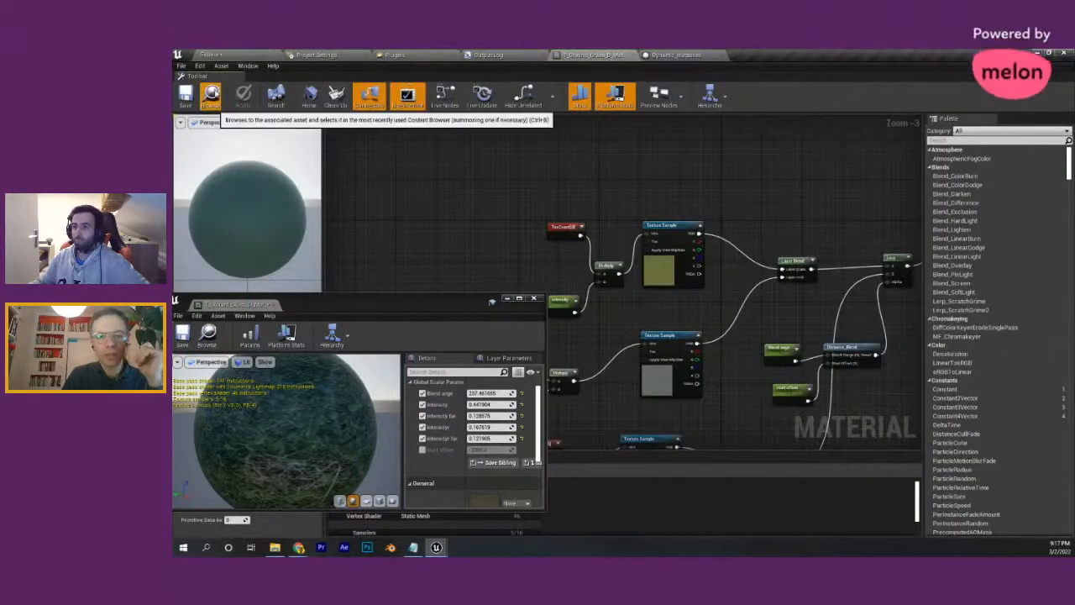
left_click(215, 91)
left_click_drag(239, 305, 768, 55)
left_click(215, 54)
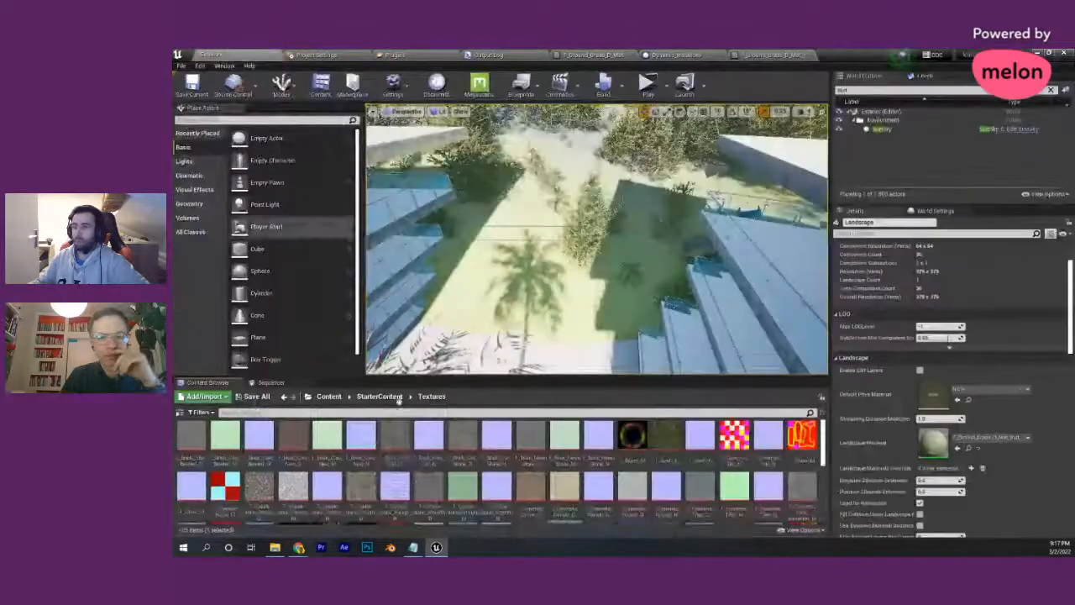
- Start exporting the T_Ground_Grass_D_Mat parent material from the StarterContent Textures folder as Unreal object text (*.COPY)
scroll(482, 477, "down", 2)
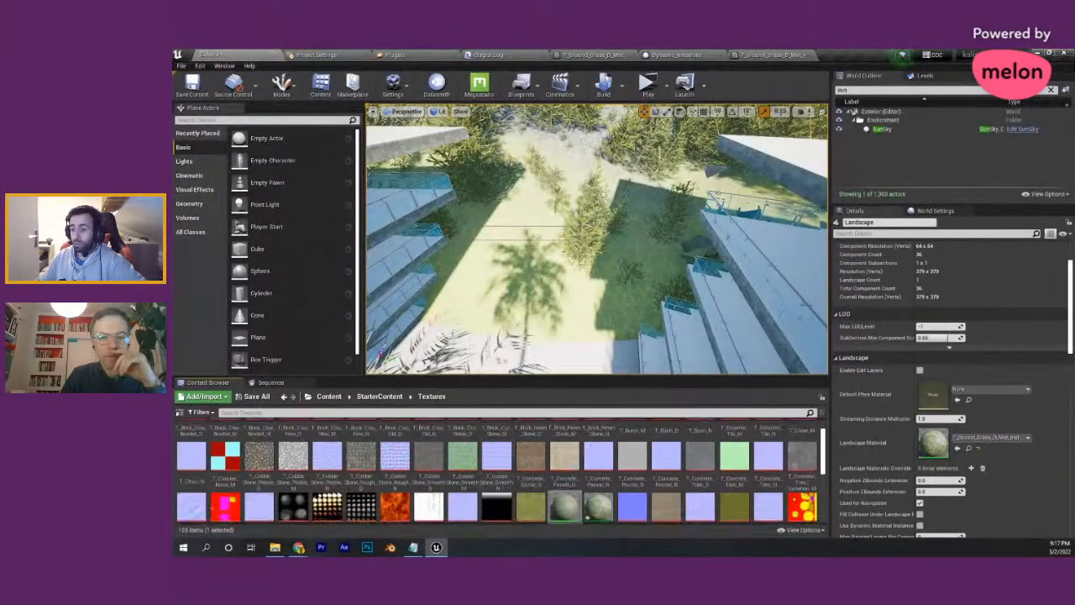
left_click(610, 54)
left_click(212, 96)
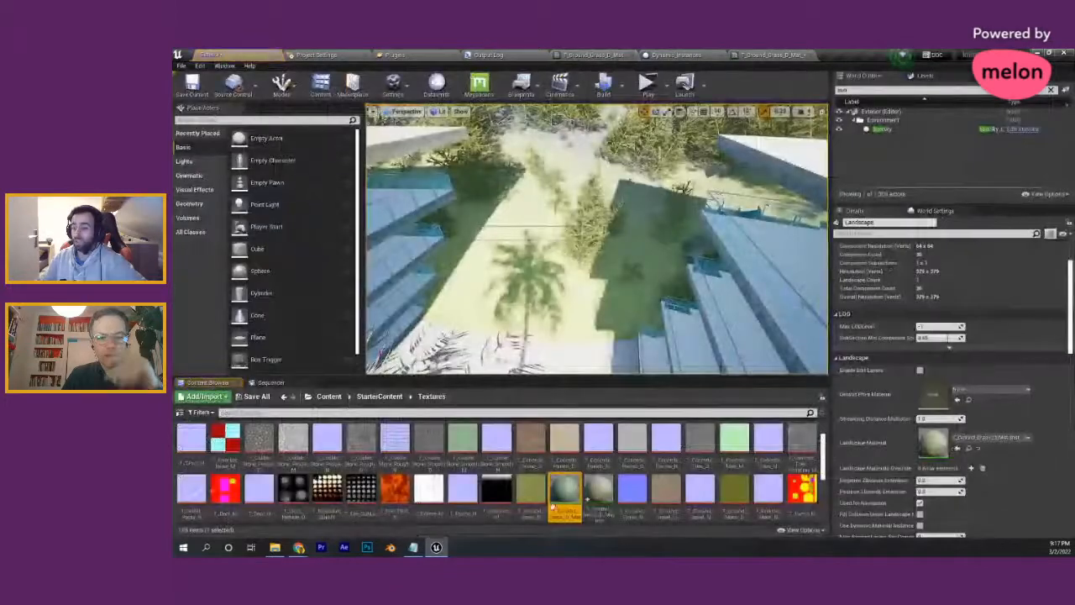
right_click(580, 495)
mouse_move(638, 324)
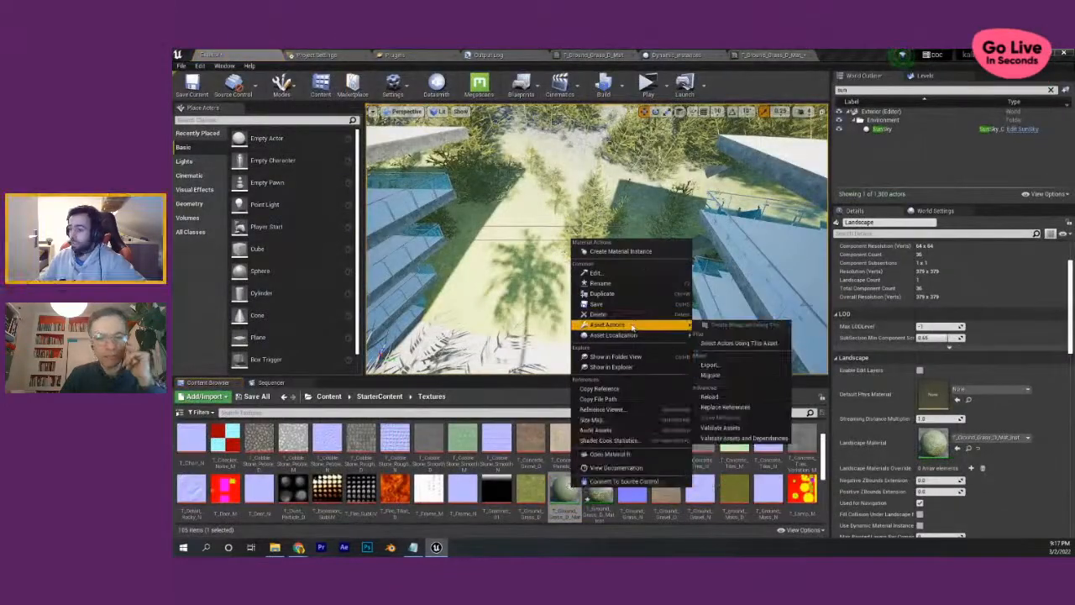
left_click(707, 366)
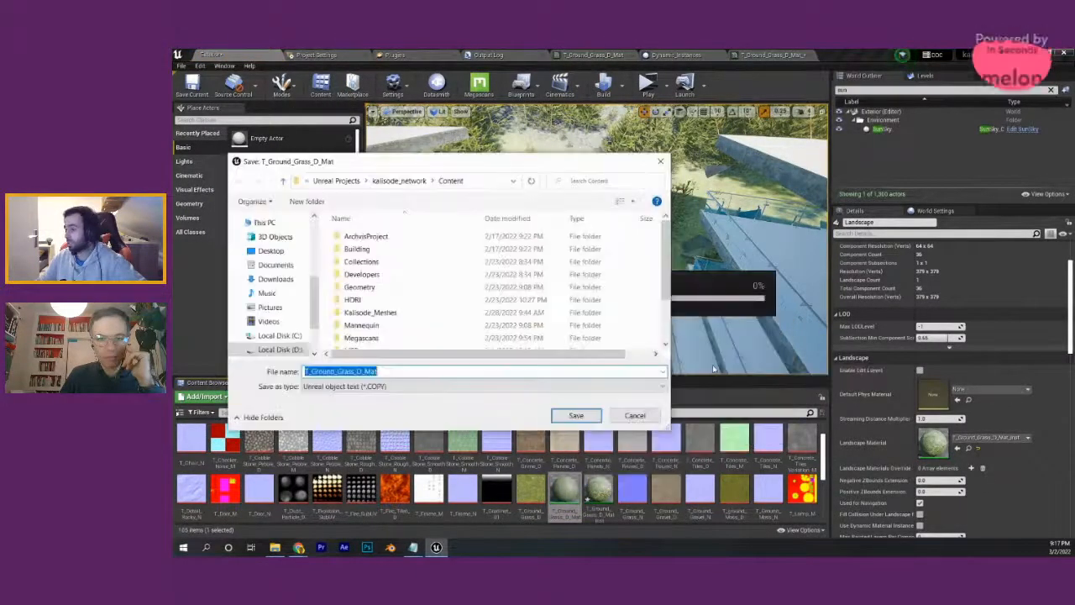
left_click(351, 387)
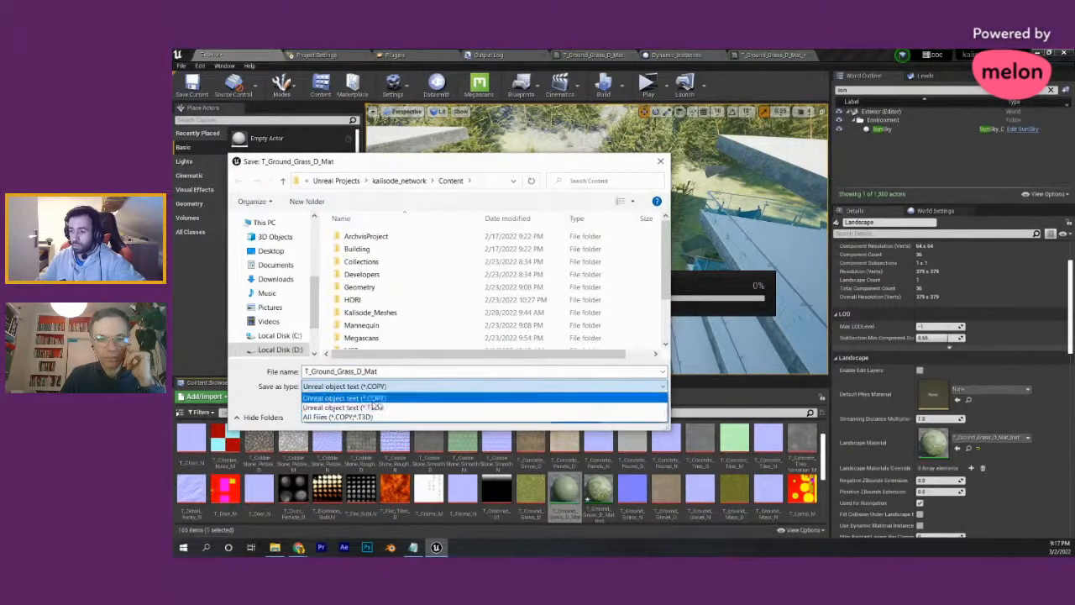
left_click(271, 401)
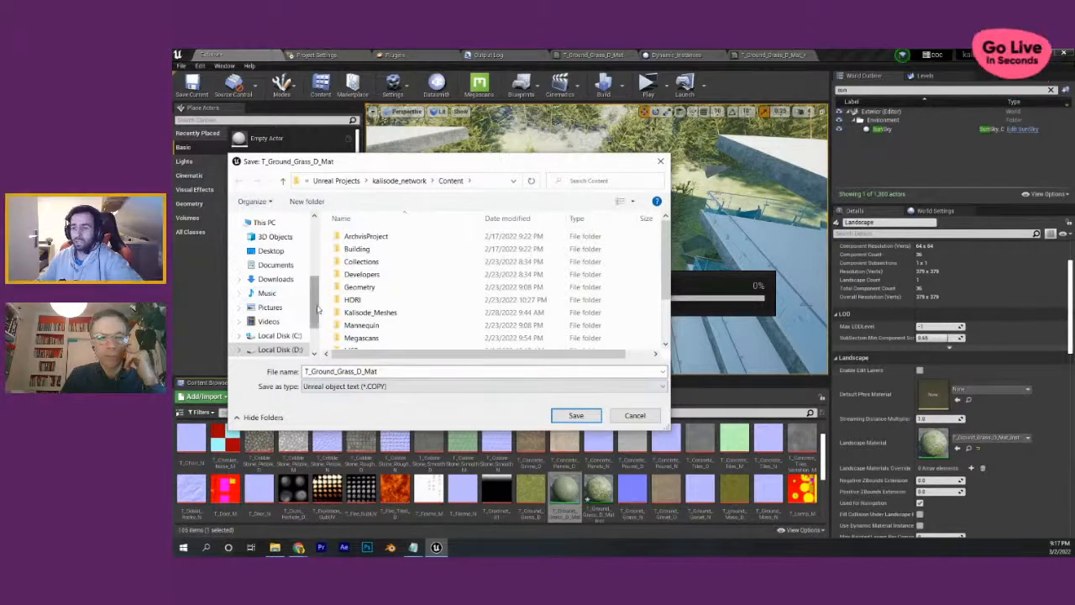
left_click_drag(317, 310, 316, 320)
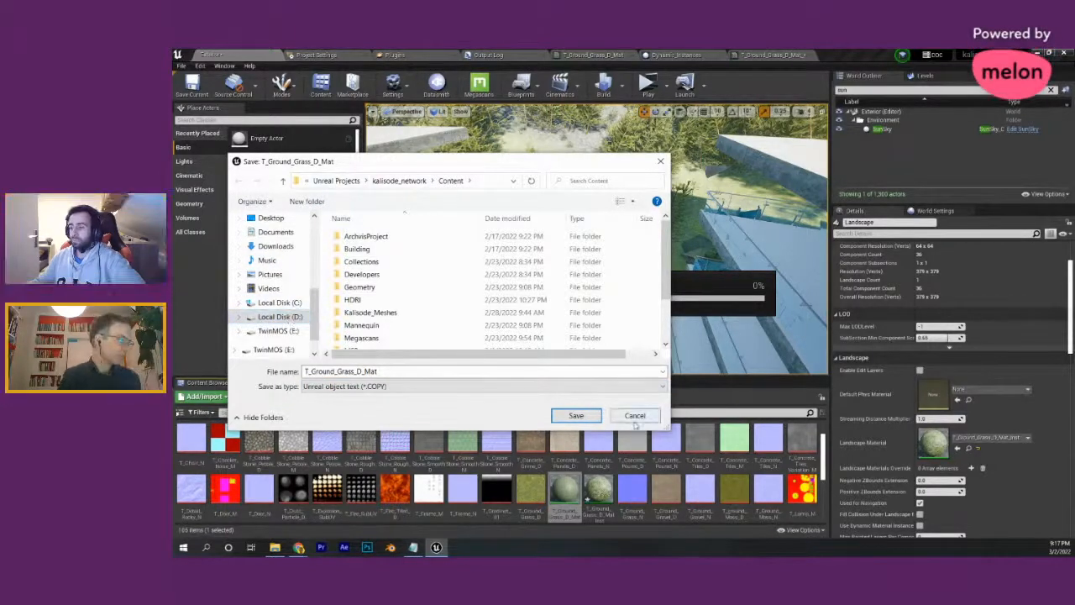
- Create a folder named test on Local Disk (D:) and save the exported T_Ground_Grass_D_Mat file in it
left_click(289, 317)
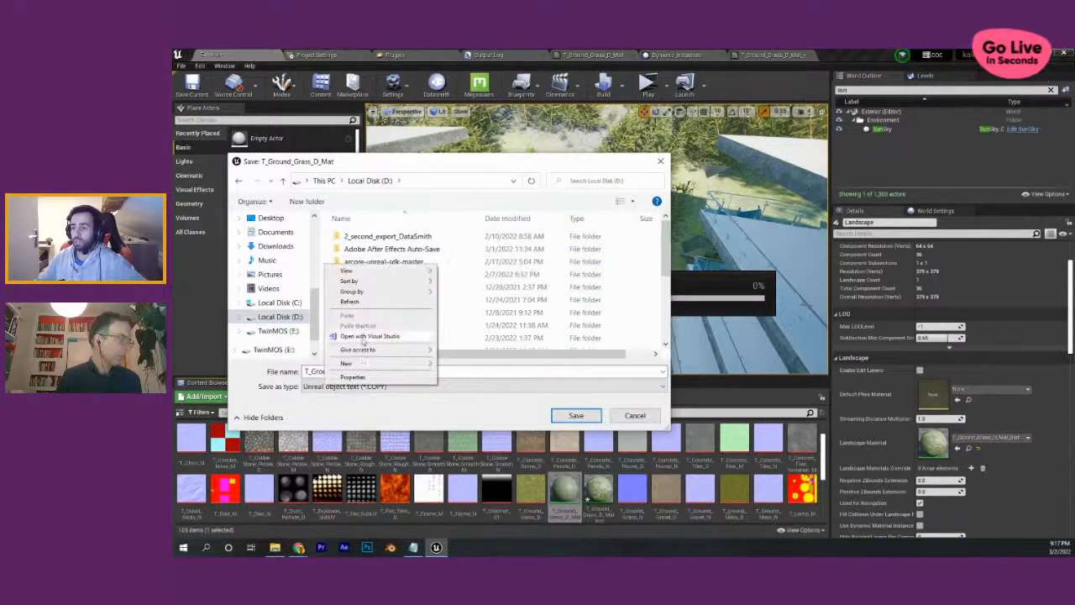
mouse_move(395, 362)
left_click(464, 364)
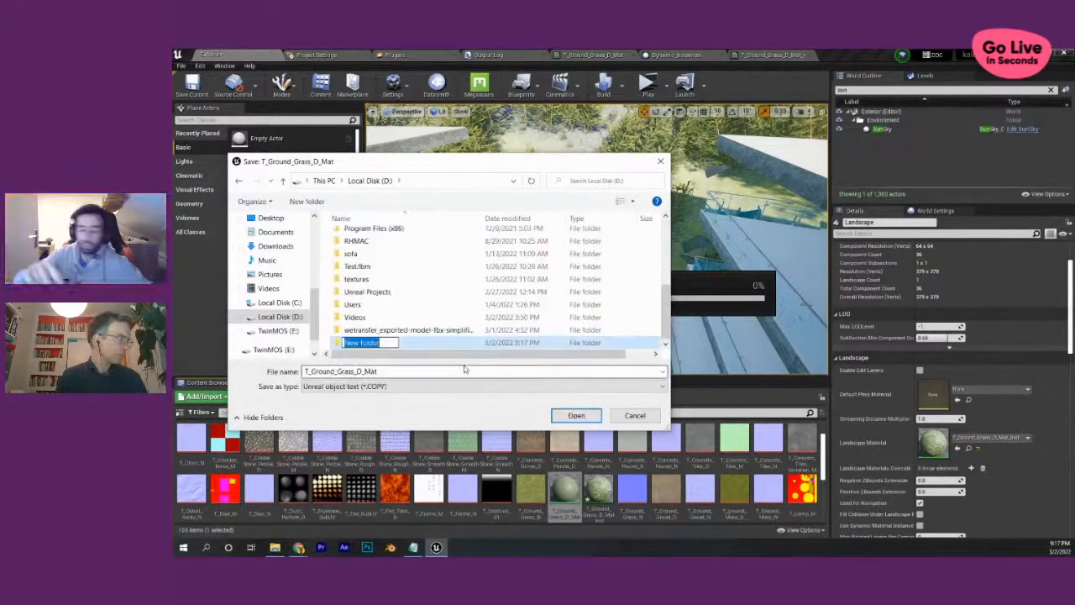
type("test")
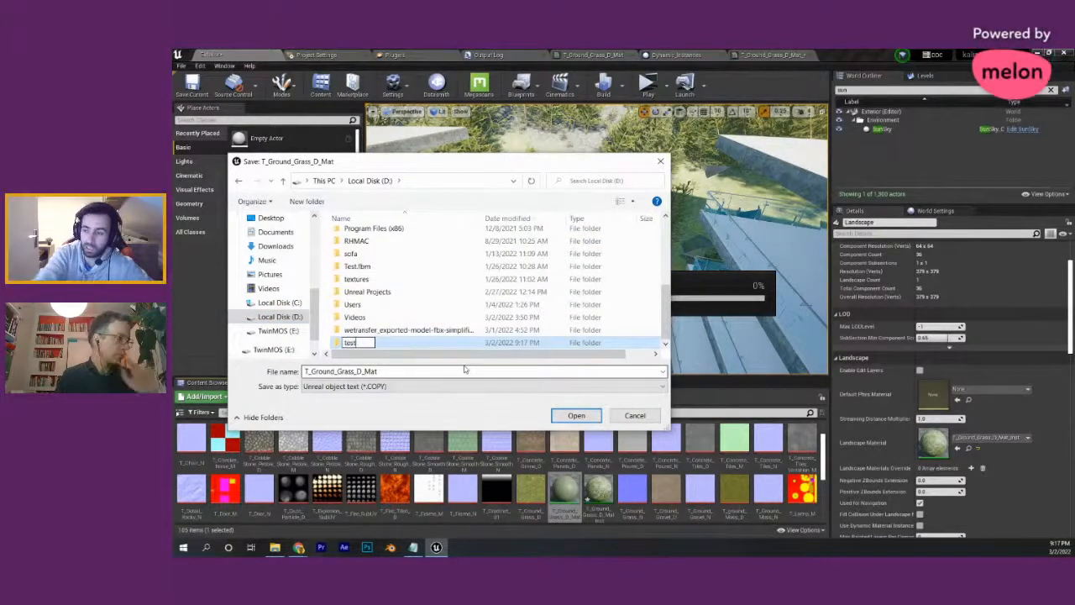
key("Return")
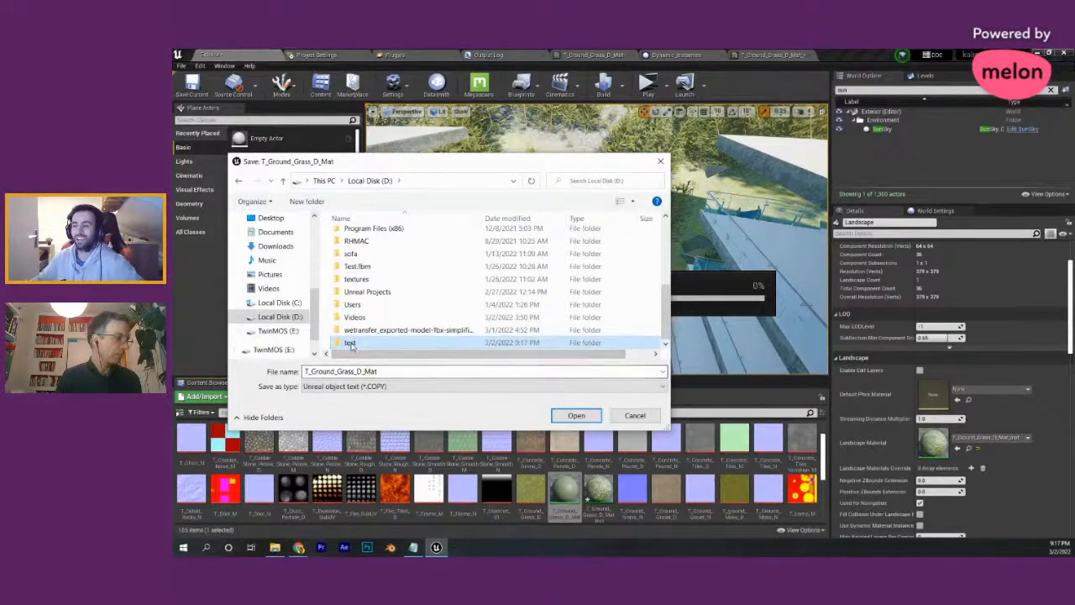
double_click(351, 343)
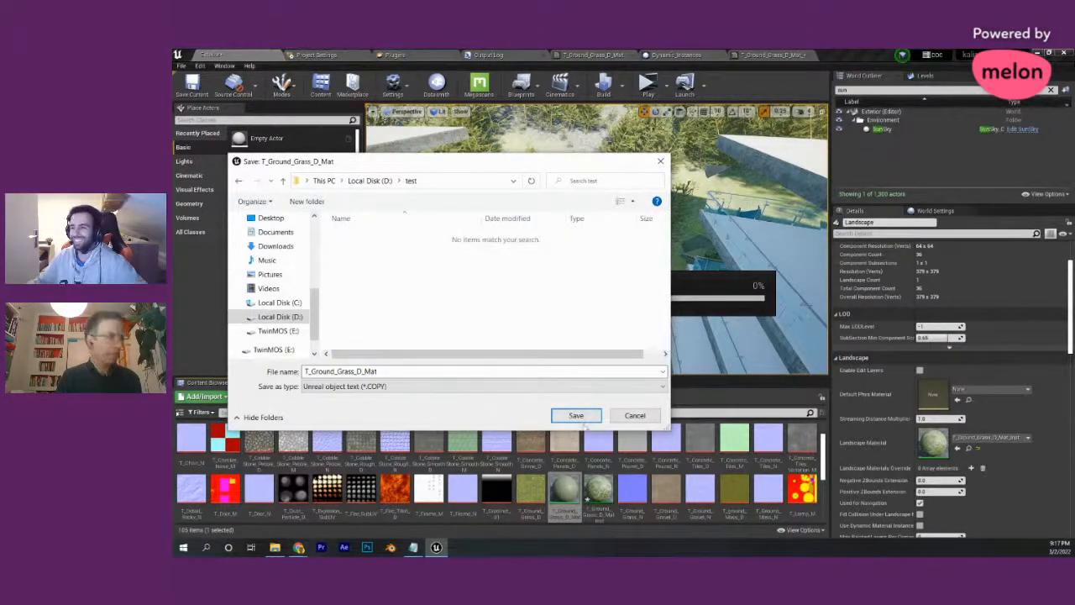
left_click(578, 415)
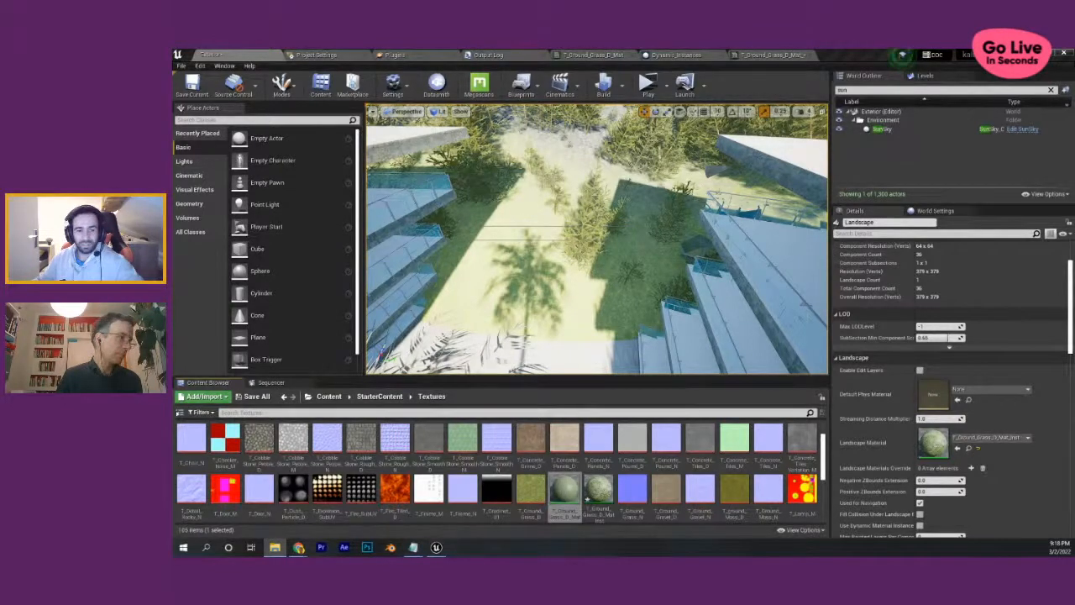
- Show the exported T_Ground_Grass_D_Mat.COPY file in File Explorer's test folder and return to the project's StarterContent folder in Unreal Engine
left_click_drag(173, 159, 534, 157)
left_click_drag(482, 217, 260, 456)
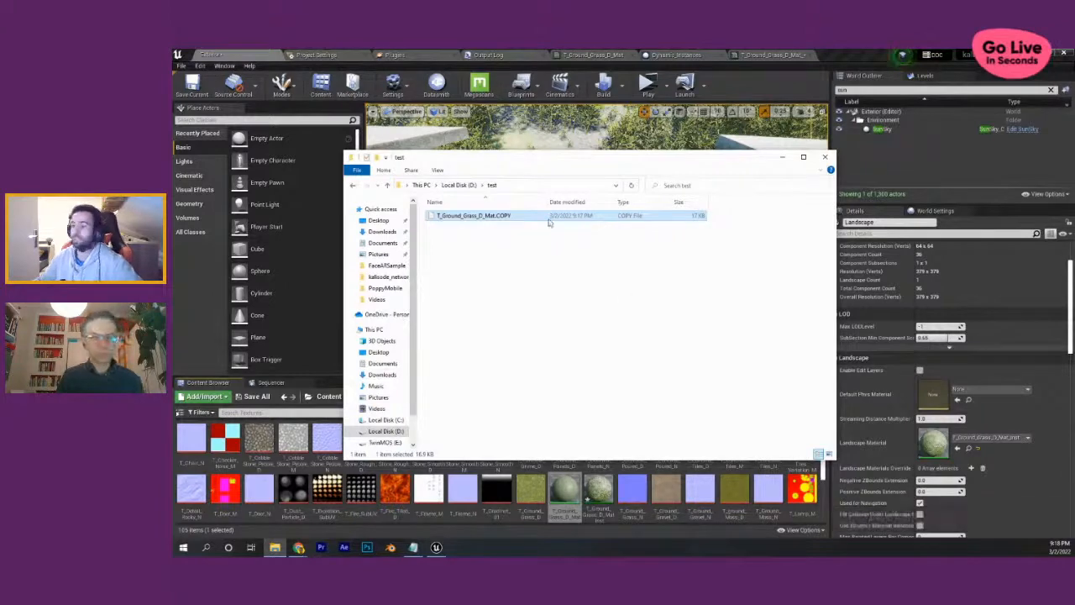
left_click(566, 509)
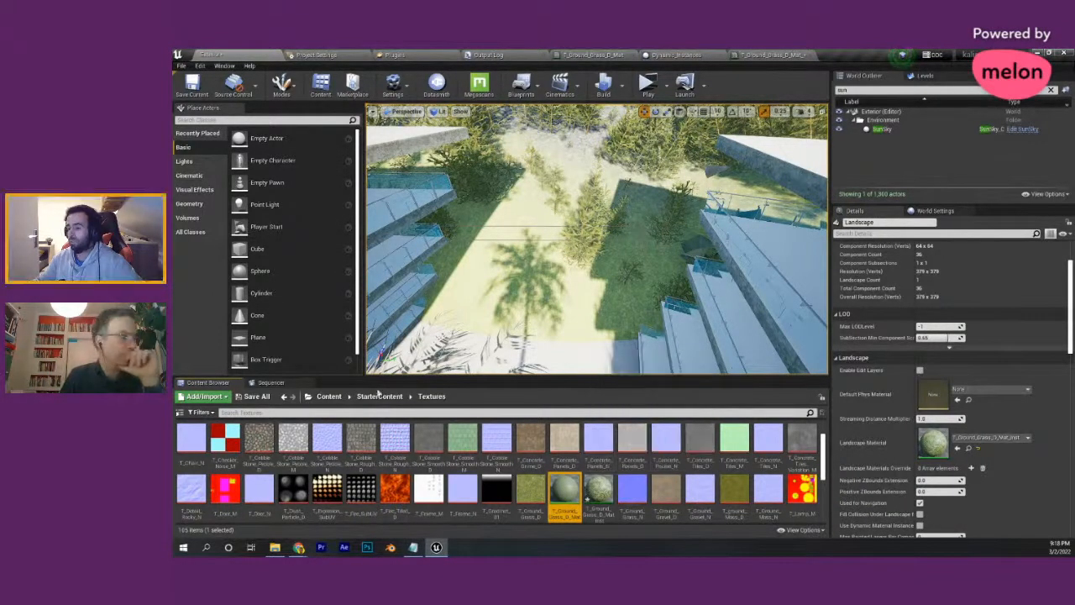
left_click(378, 396)
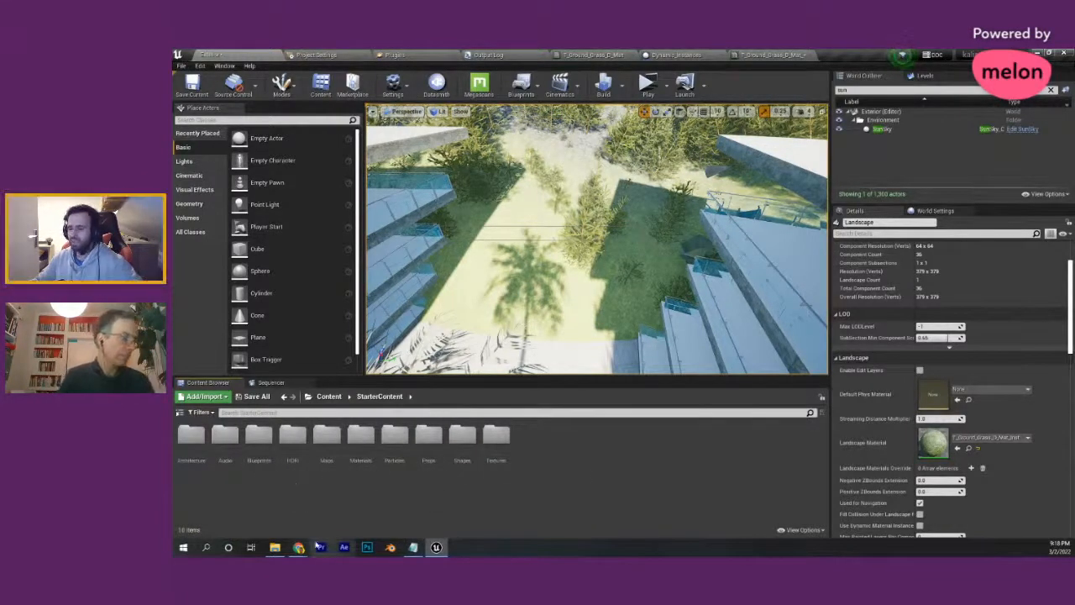
left_click(274, 546)
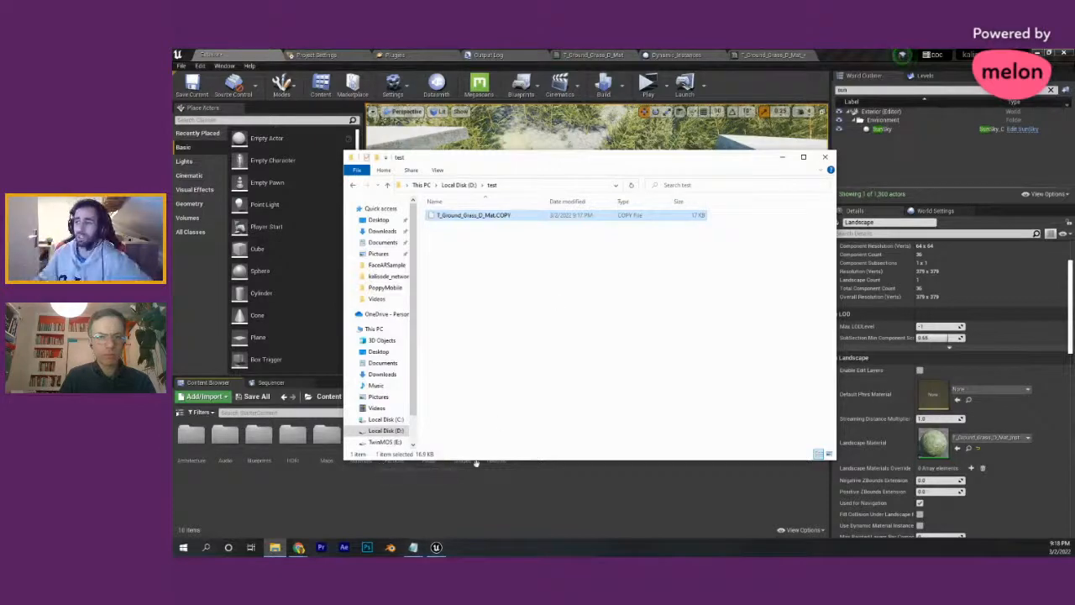
left_click(782, 157)
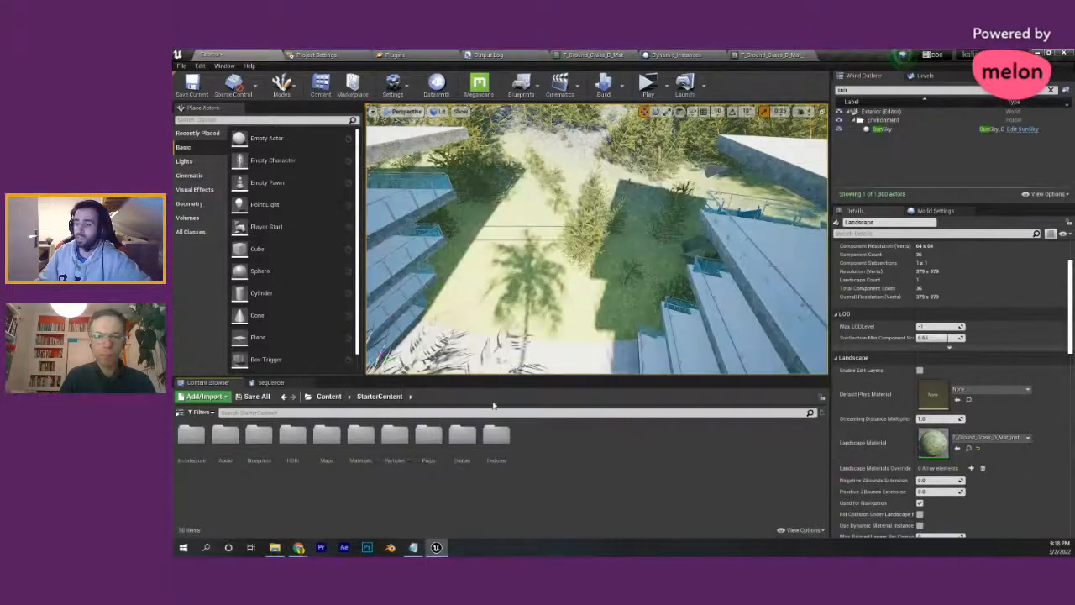
- Locate the T_Ground_Grass_D_Mat asset in the project content again, starting from its open material editor
left_click(488, 55)
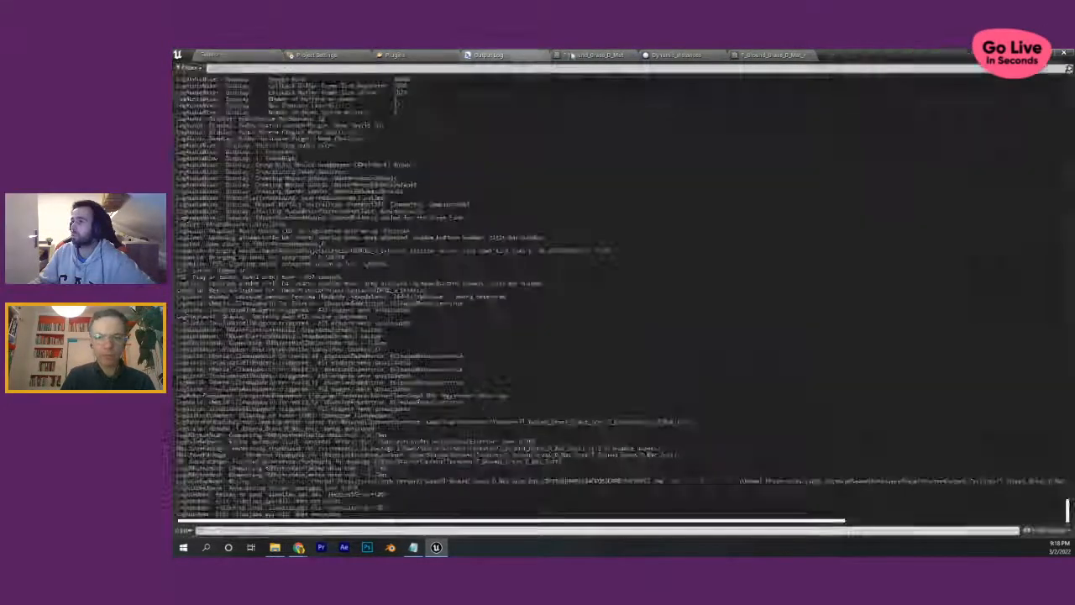
left_click(593, 55)
left_click(210, 100)
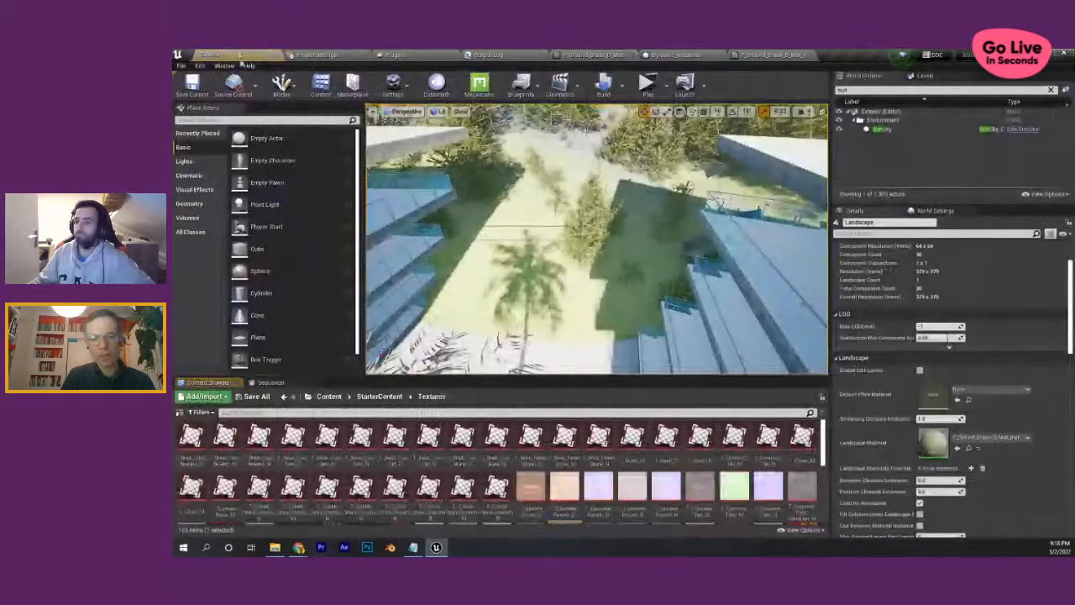
scroll(606, 477, "down", 1)
scroll(606, 477, "down", 2)
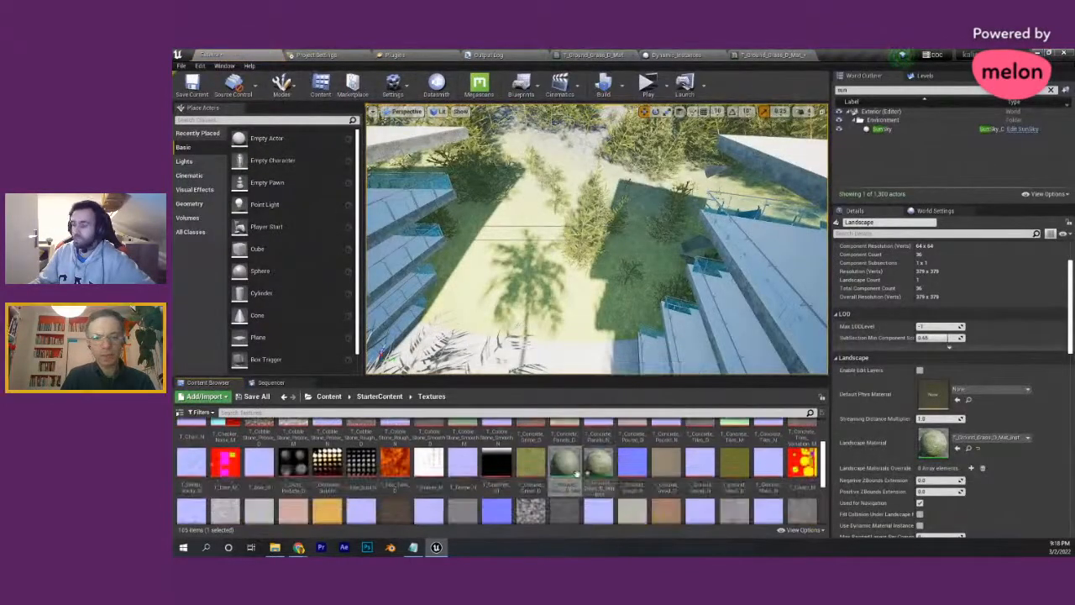
- Review the file types offered for exporting T_Ground_Grass_D_Mat, cancel the export and return to the StarterContent folder
right_click(565, 462)
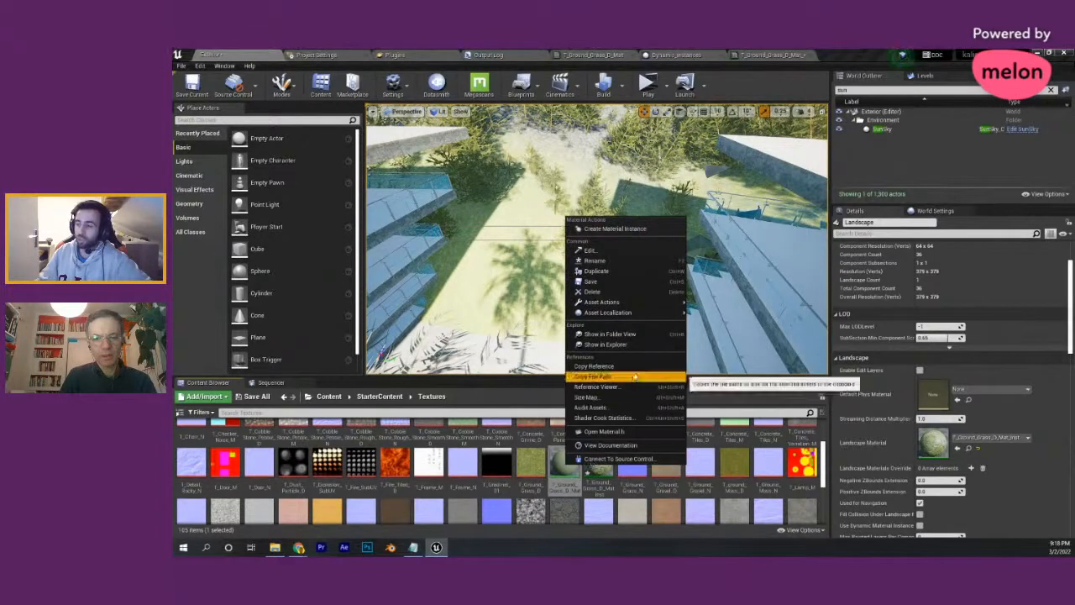
mouse_move(619, 302)
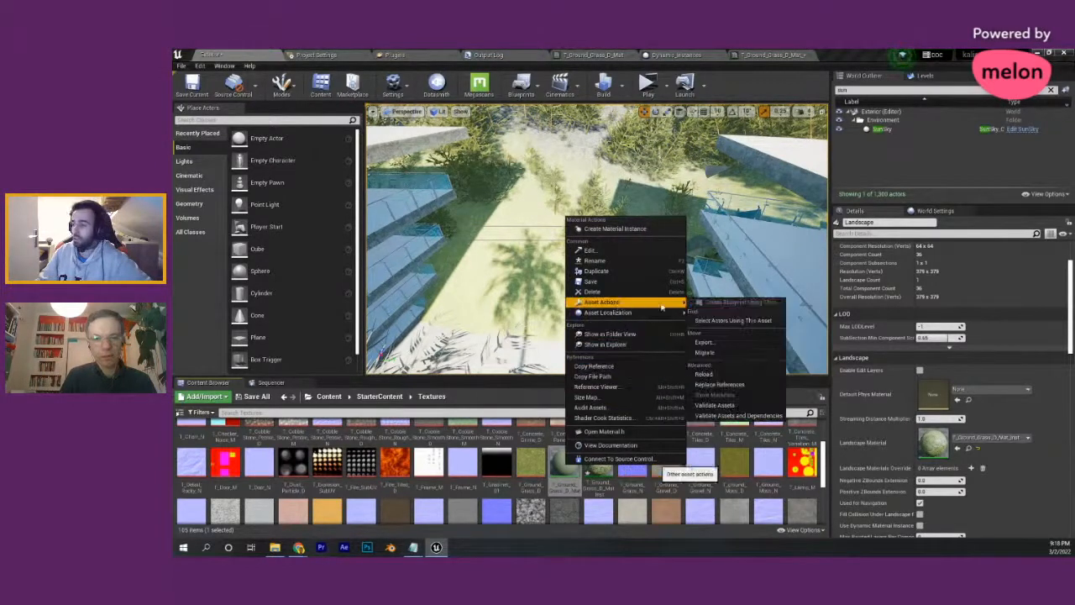
left_click(707, 346)
left_click(373, 386)
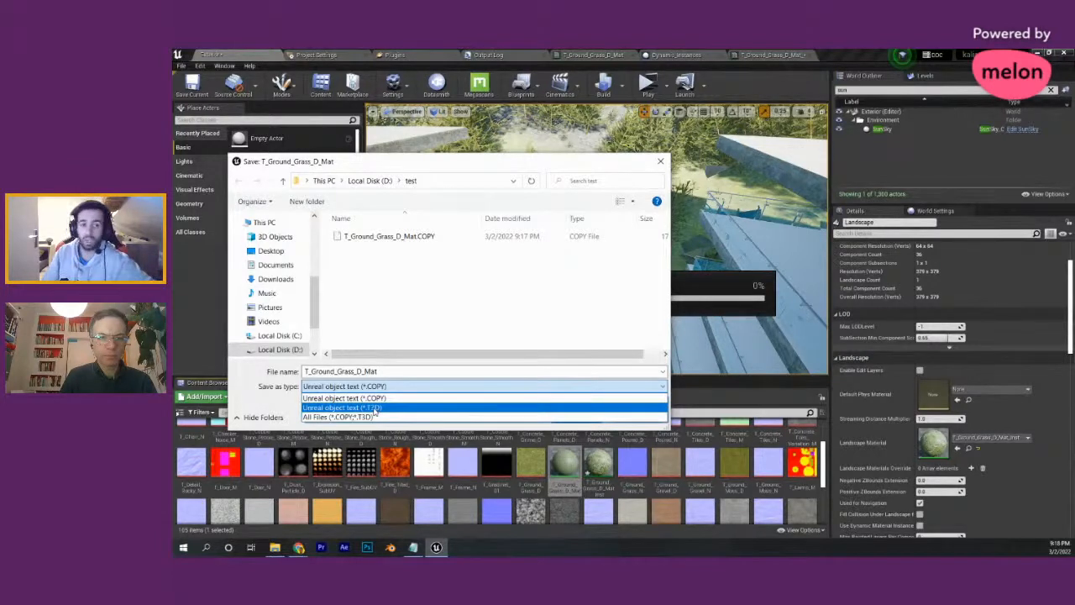
left_click(661, 163)
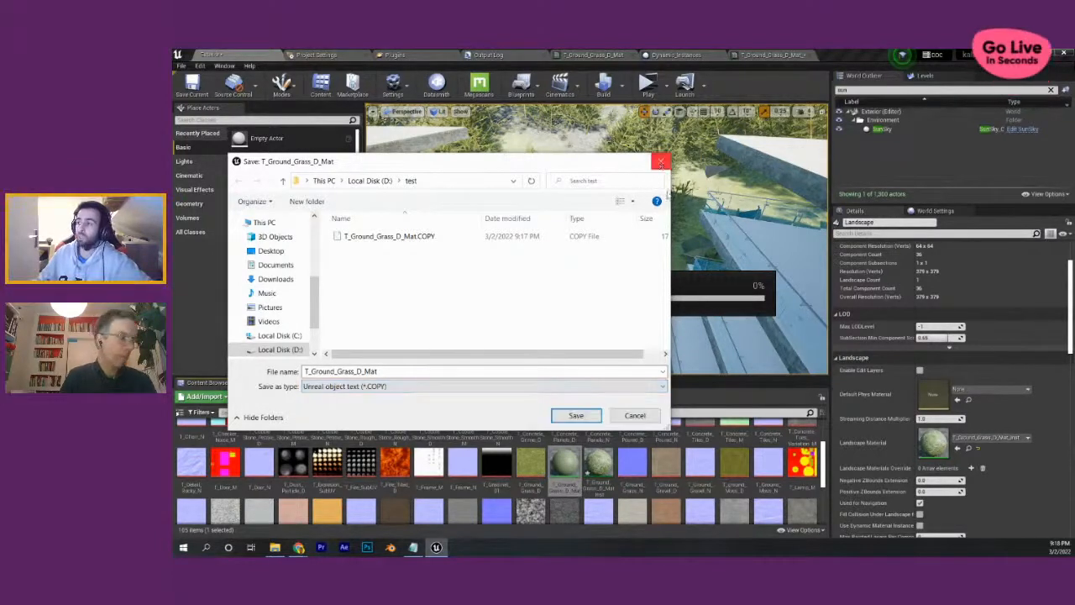
left_click(635, 415)
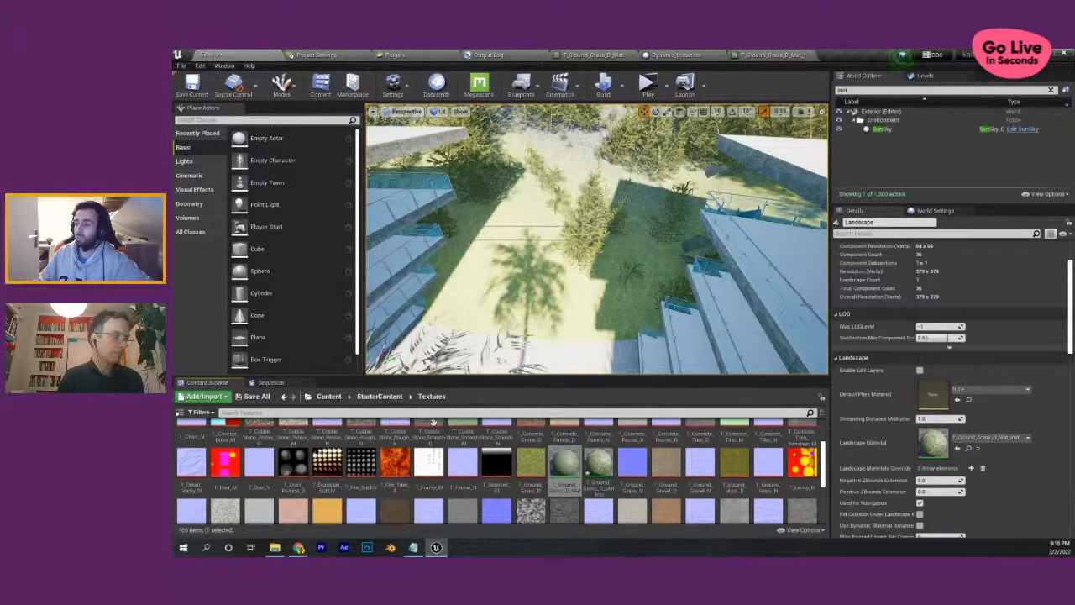
left_click(379, 396)
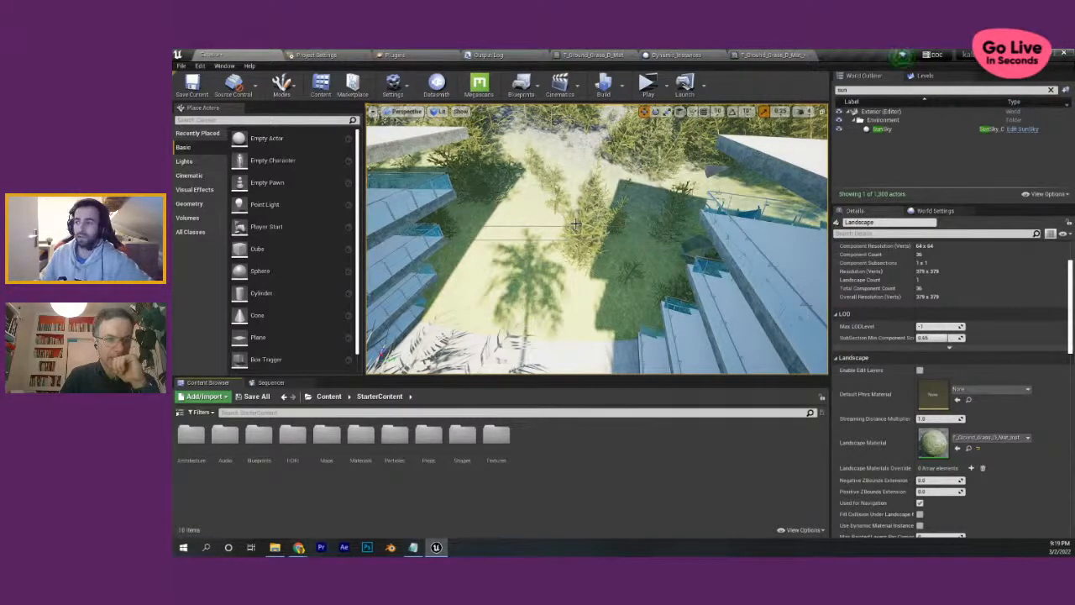
- View the ground between the buildings from farther away and undock the ground grass material instance editor as a floating window
scroll(661, 166, "down", 5)
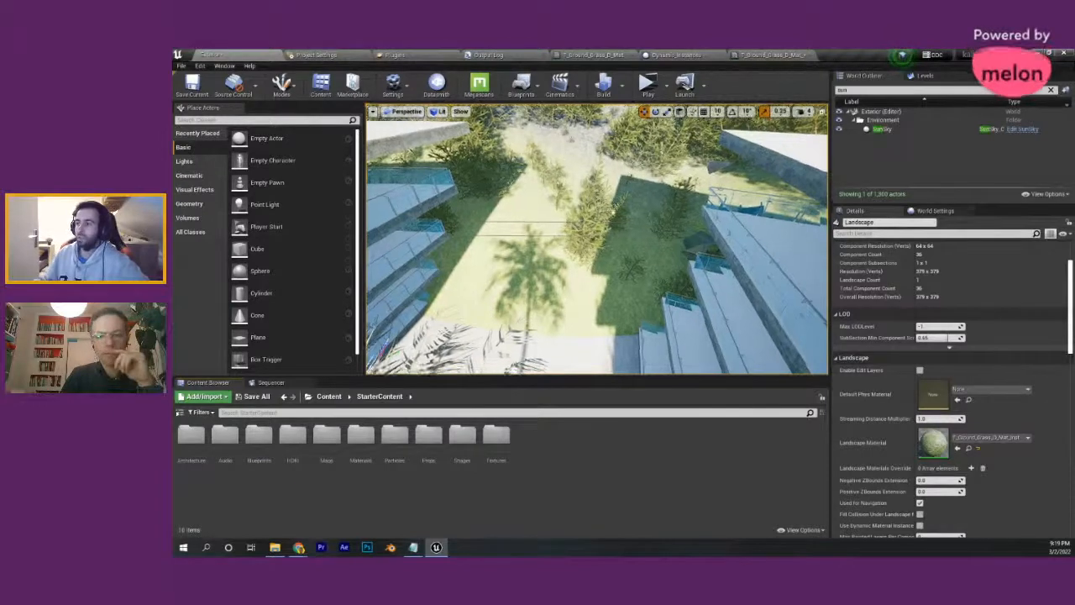
scroll(660, 167, "up", 2)
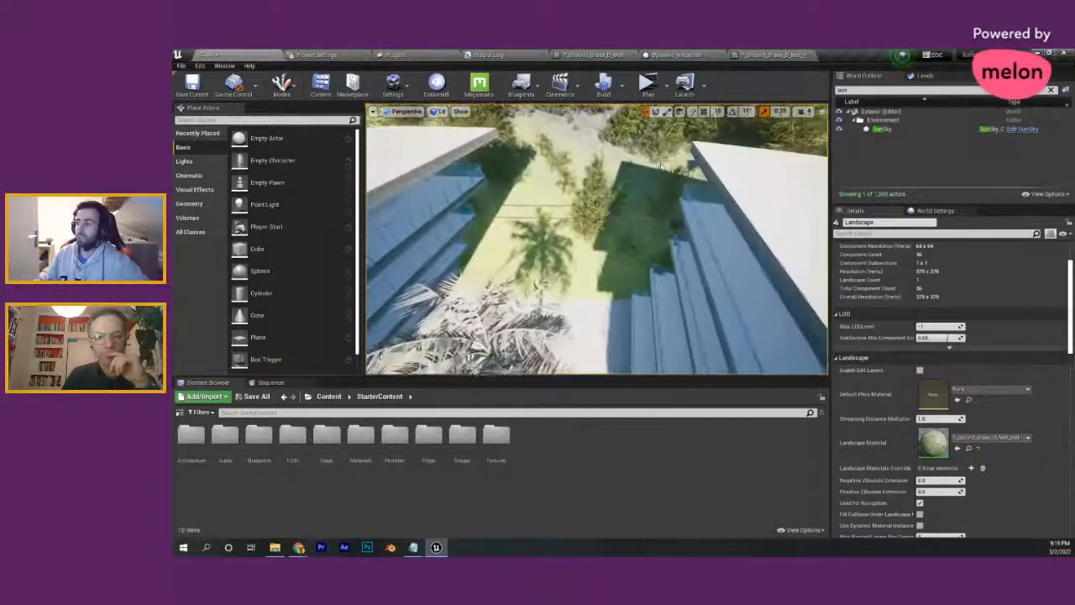
left_click(782, 55)
left_click_drag(782, 55, 395, 238)
left_click_drag(413, 279, 413, 279)
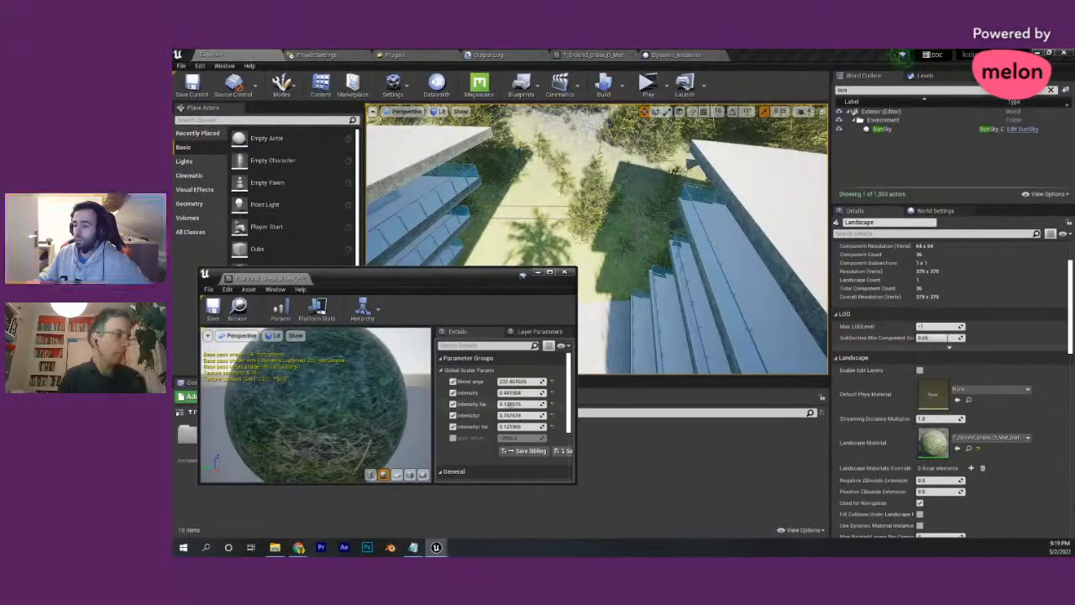
- Set the material instance's Intensity far to 0 and lower its second far intensity to near zero, checking the ground between the buildings
left_click_drag(523, 404, 514, 406)
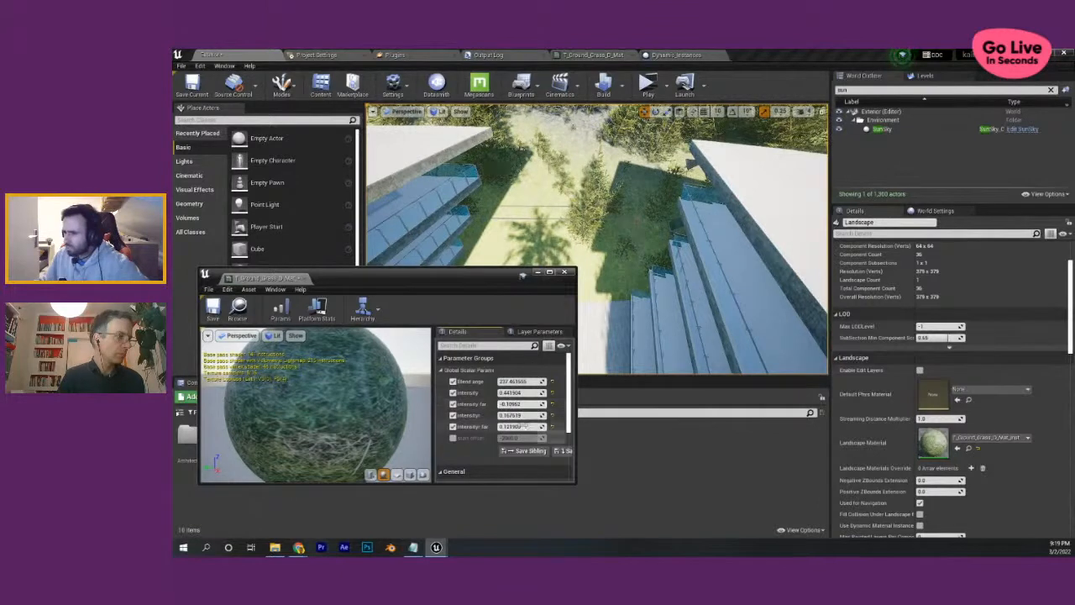
left_click(518, 405)
type("0")
key("Return")
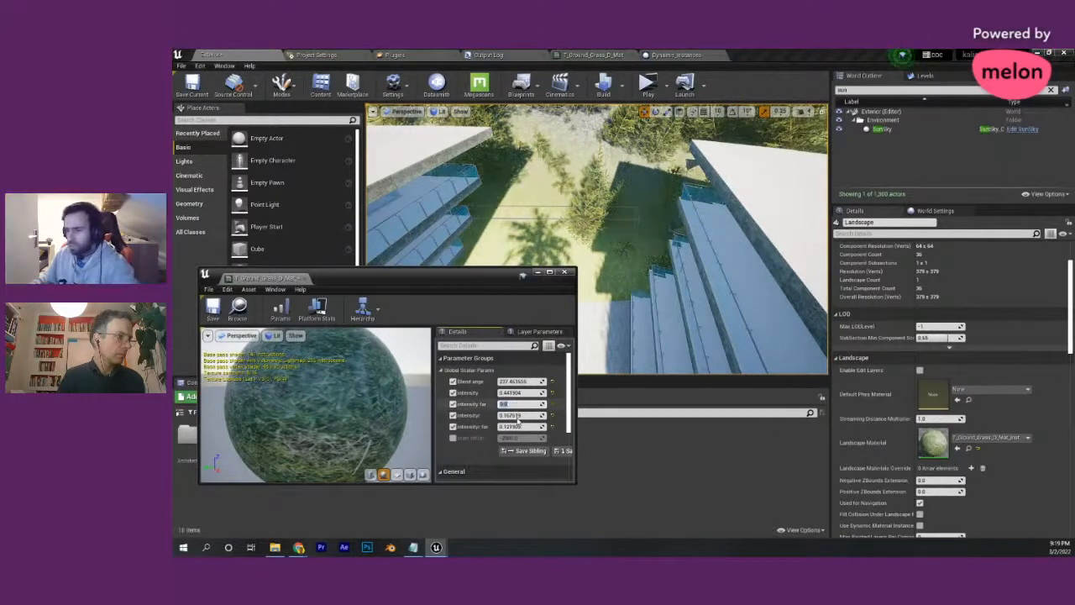
left_click_drag(522, 428, 518, 430)
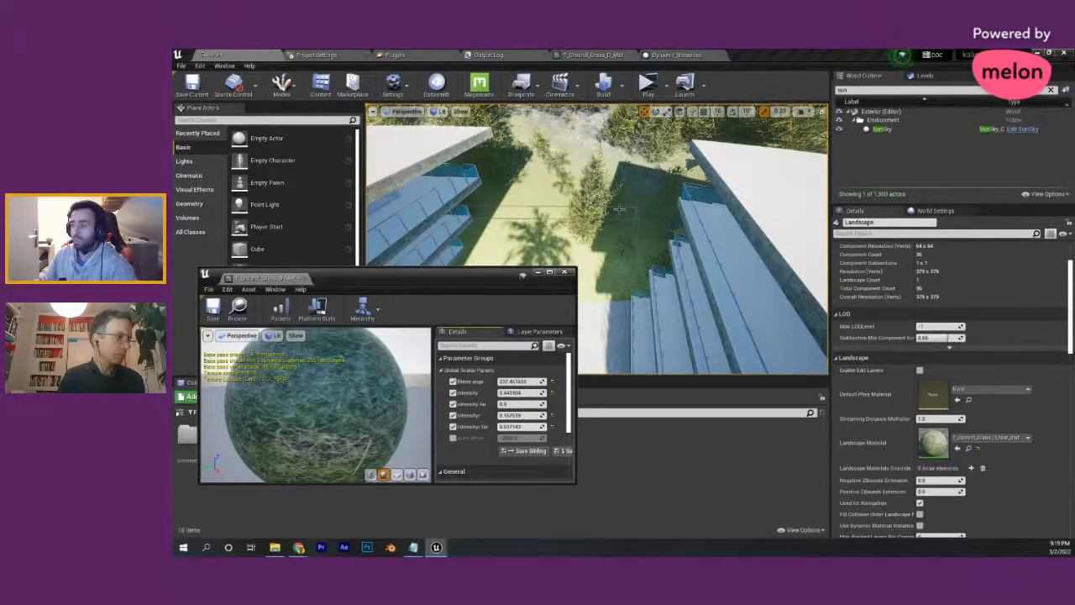
mouse_move(606, 204)
right_mouse_down()
mouse_move(606, 192)
mouse_move(613, 207)
right_mouse_up()
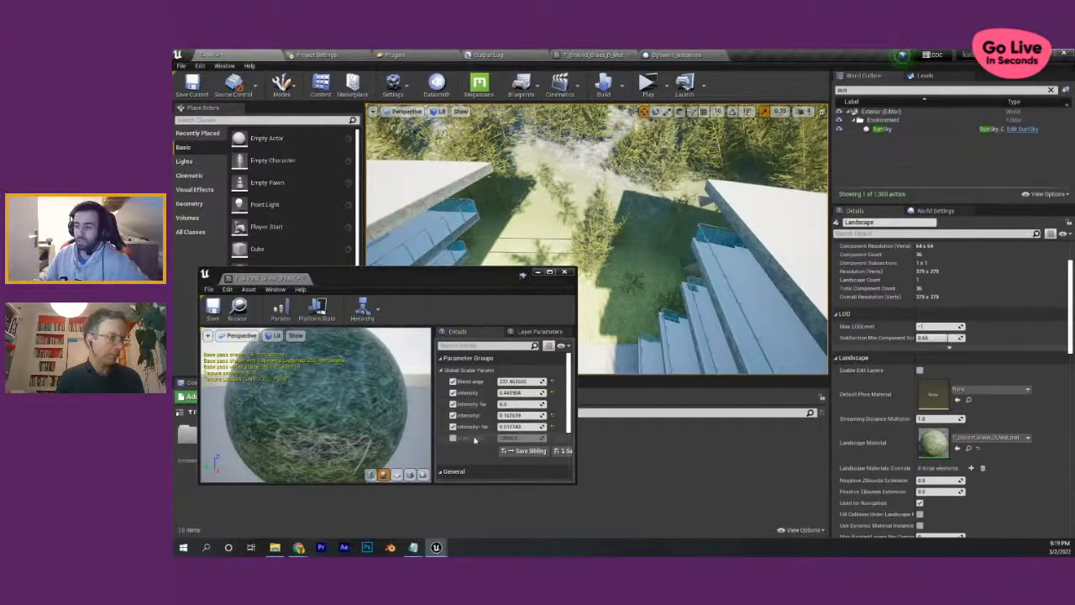
- Compare the texture sample nodes in the T_Ground_Grass_D_Mat graph with the ground between the buildings in the level
left_click(592, 54)
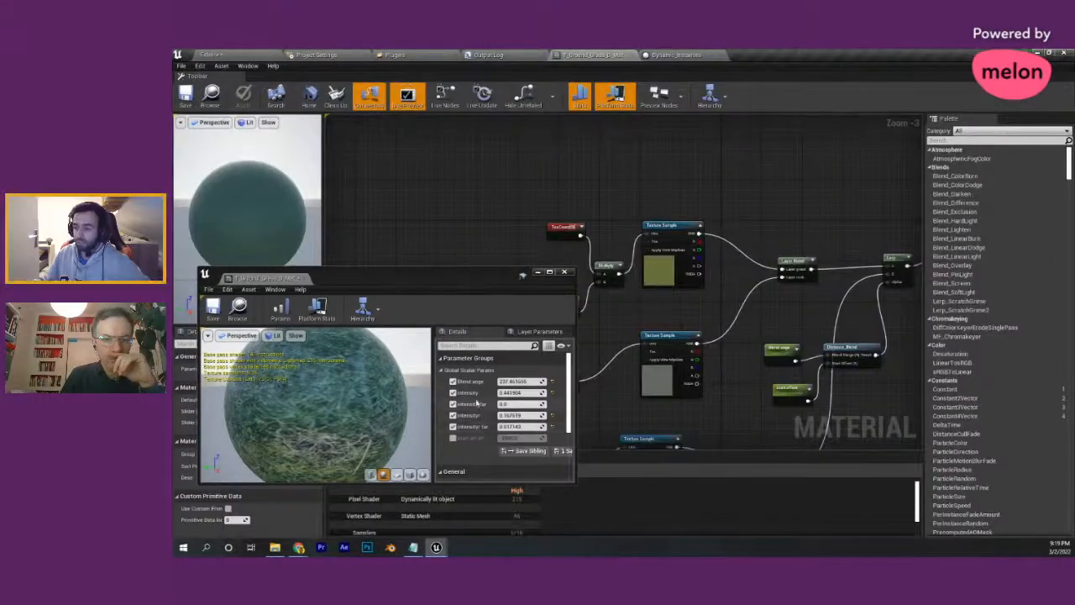
right_click_drag(687, 311, 732, 297)
left_click(214, 55)
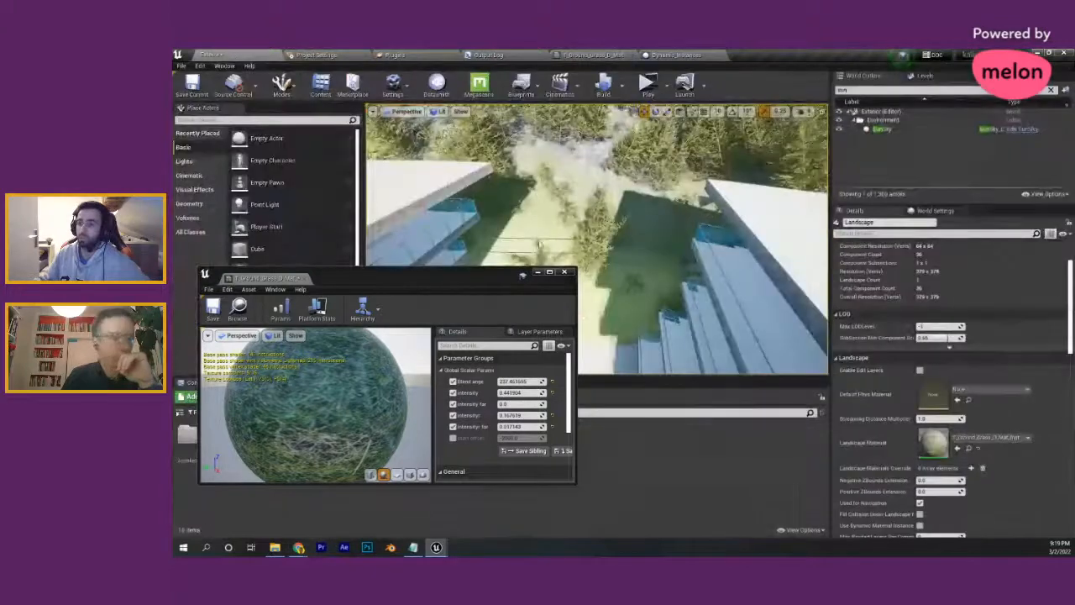
mouse_move(594, 223)
right_mouse_down()
mouse_move(617, 231)
mouse_move(594, 223)
right_mouse_up()
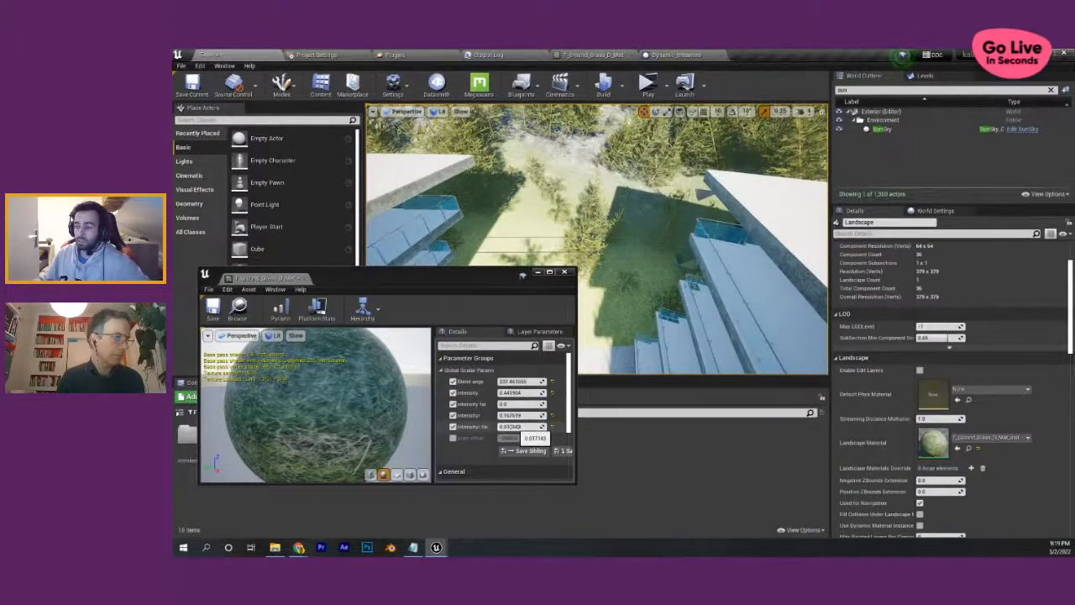
left_click(592, 55)
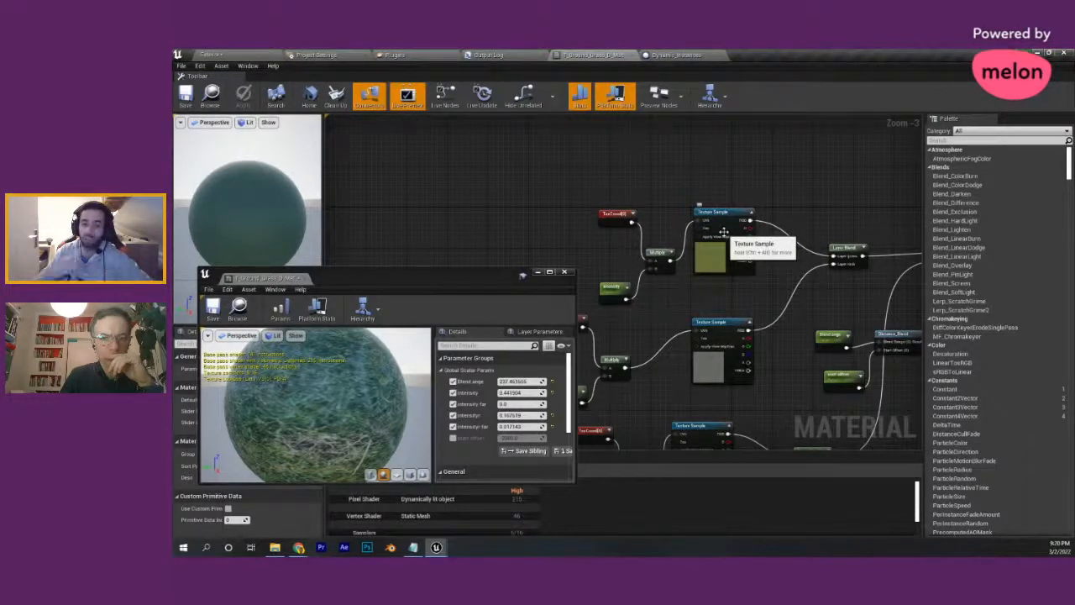
left_click(260, 52)
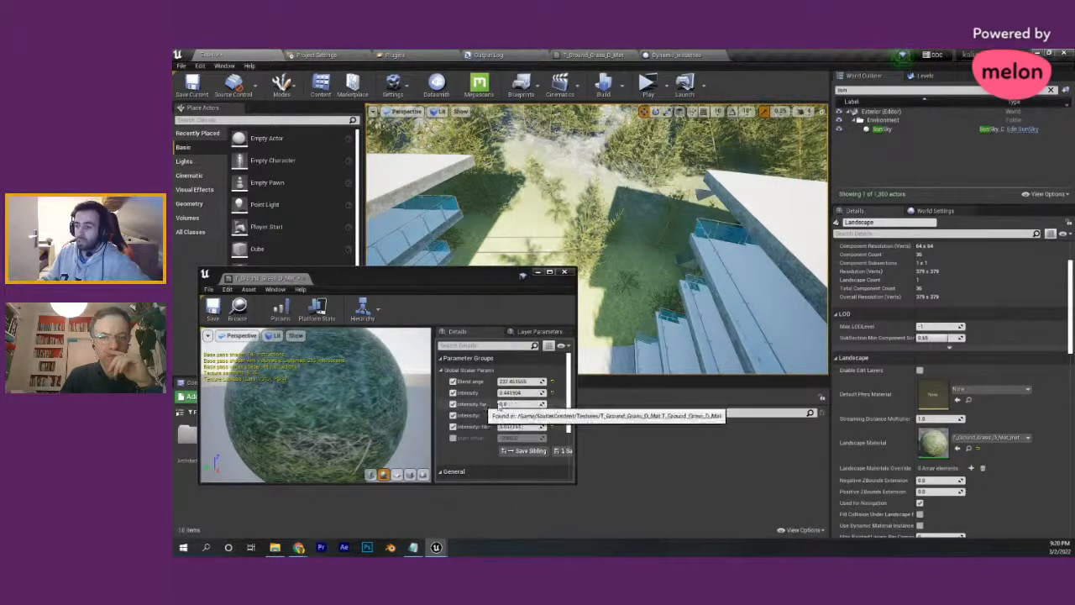
- Try several Intensity far values on the ground grass material instance and settle on about 0.067, checking the ground between the buildings
left_click_drag(518, 404, 519, 407)
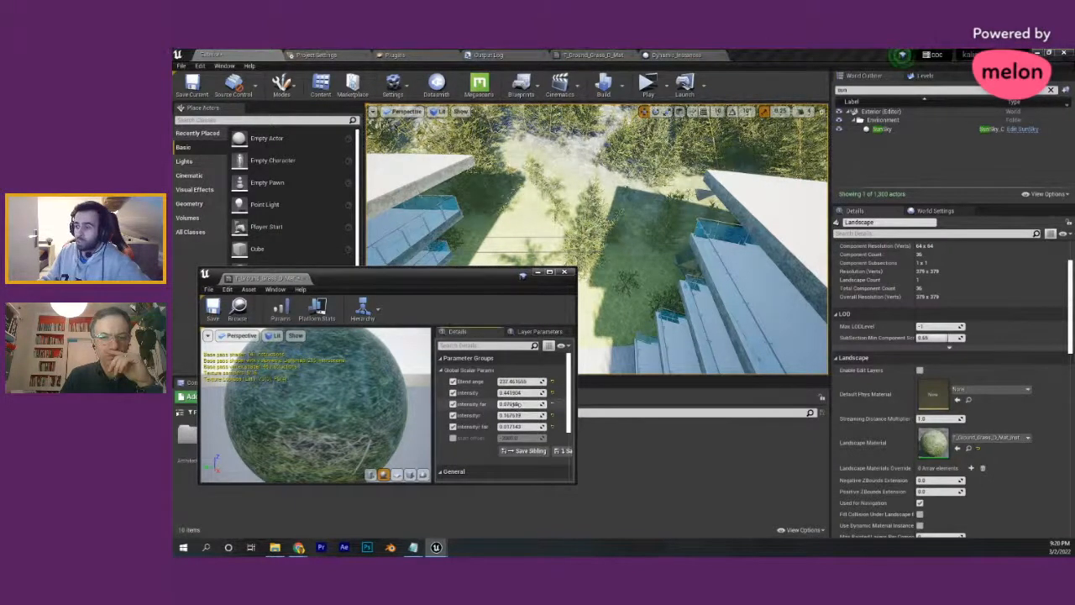
right_click_drag(646, 283, 650, 290)
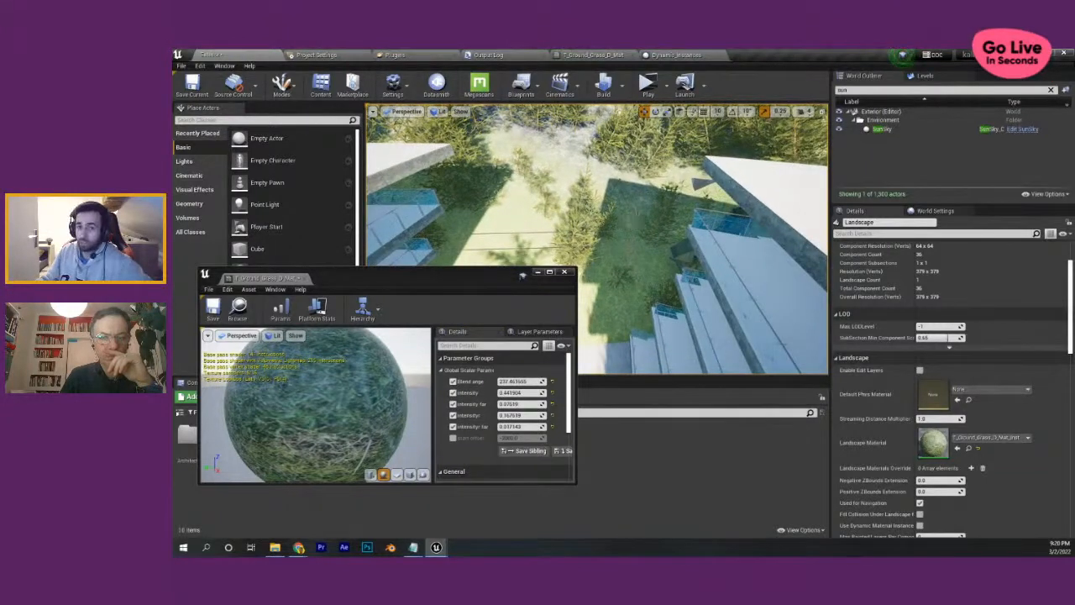
right_click_drag(601, 297, 627, 221)
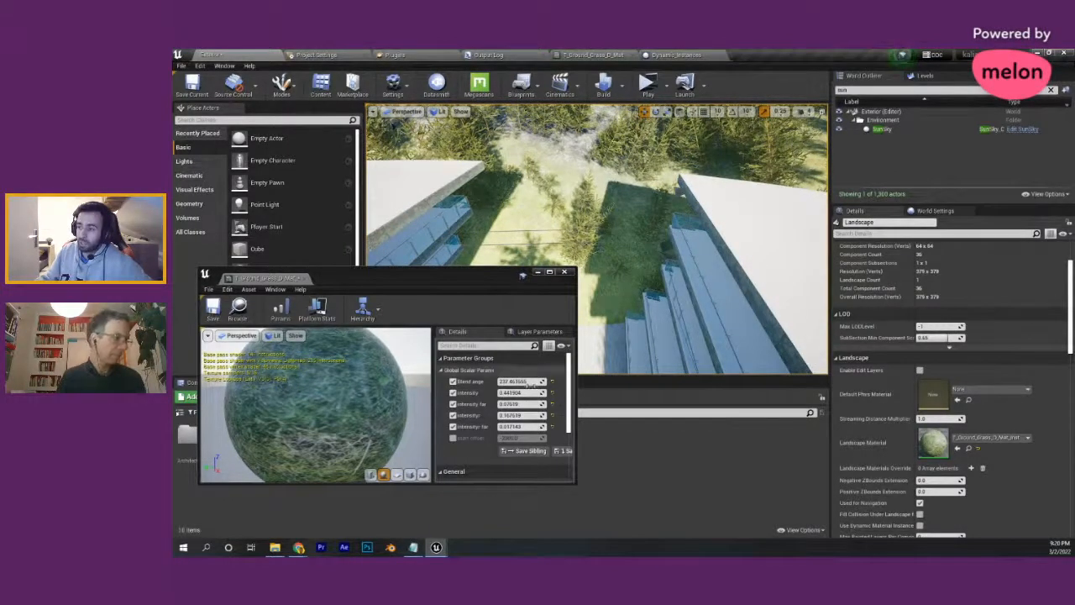
left_click_drag(513, 405, 536, 404)
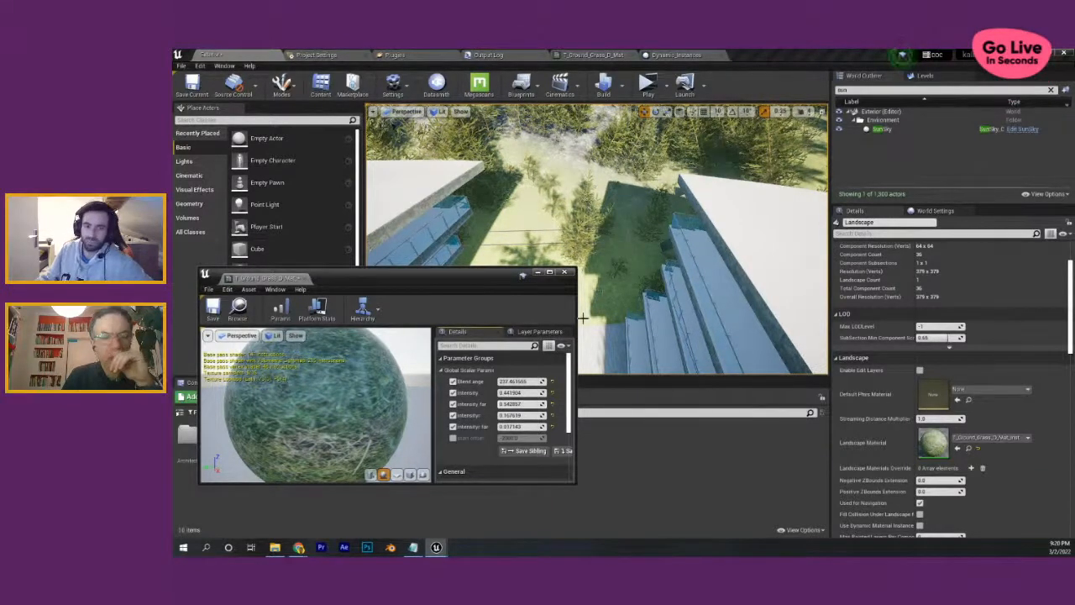
left_click_drag(536, 403, 525, 406)
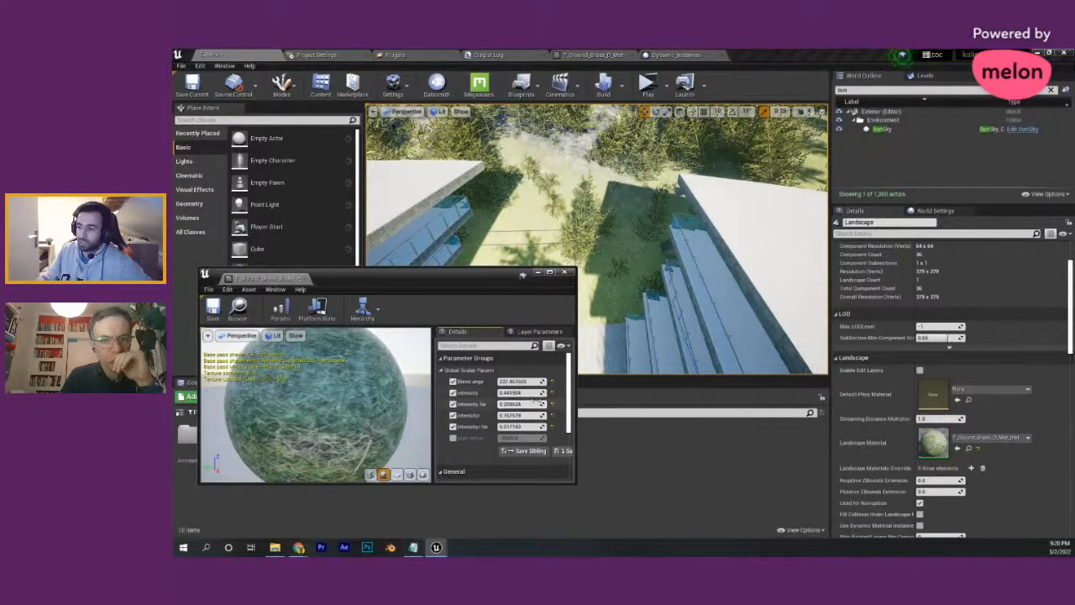
left_click_drag(529, 404, 526, 408)
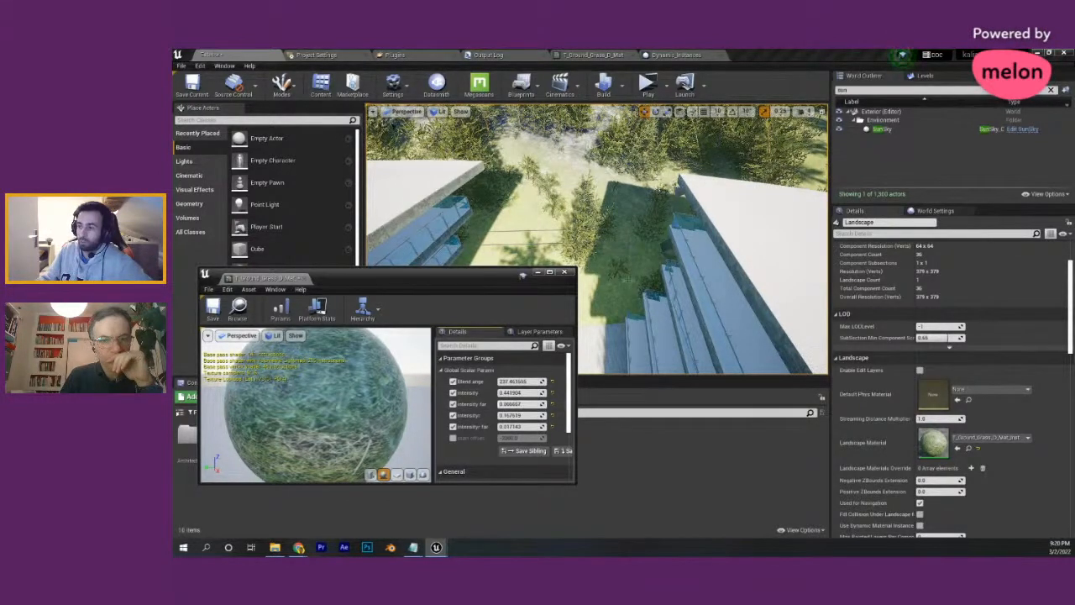
- Inspect the ground texture between the buildings from near and far, closing the floating ground grass material instance editor
scroll(613, 275, "up", 4)
scroll(616, 275, "down", 5)
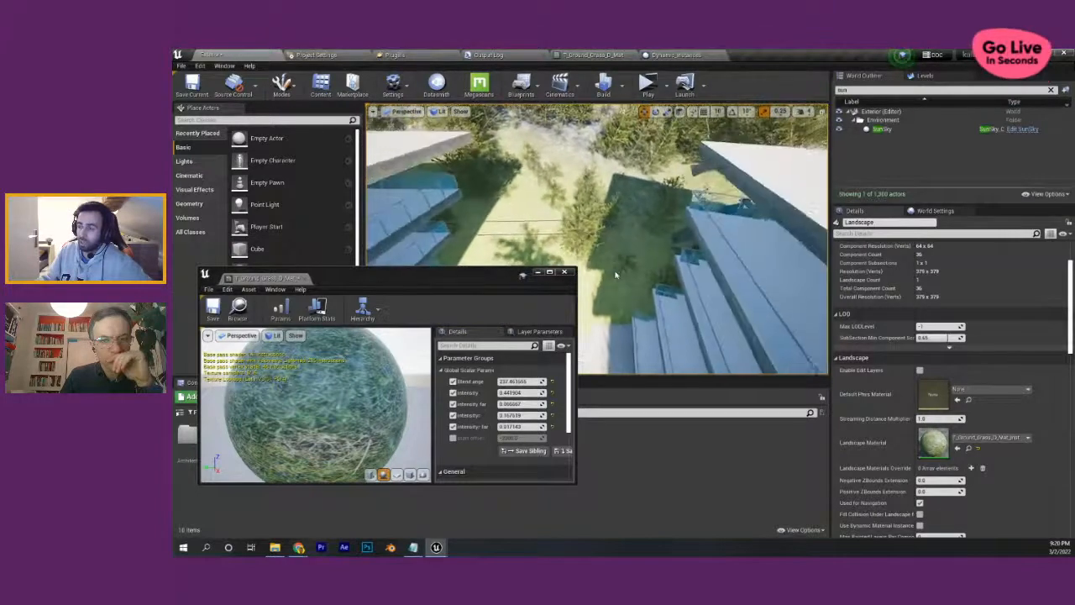
scroll(615, 274, "up", 4)
scroll(619, 272, "down", 4)
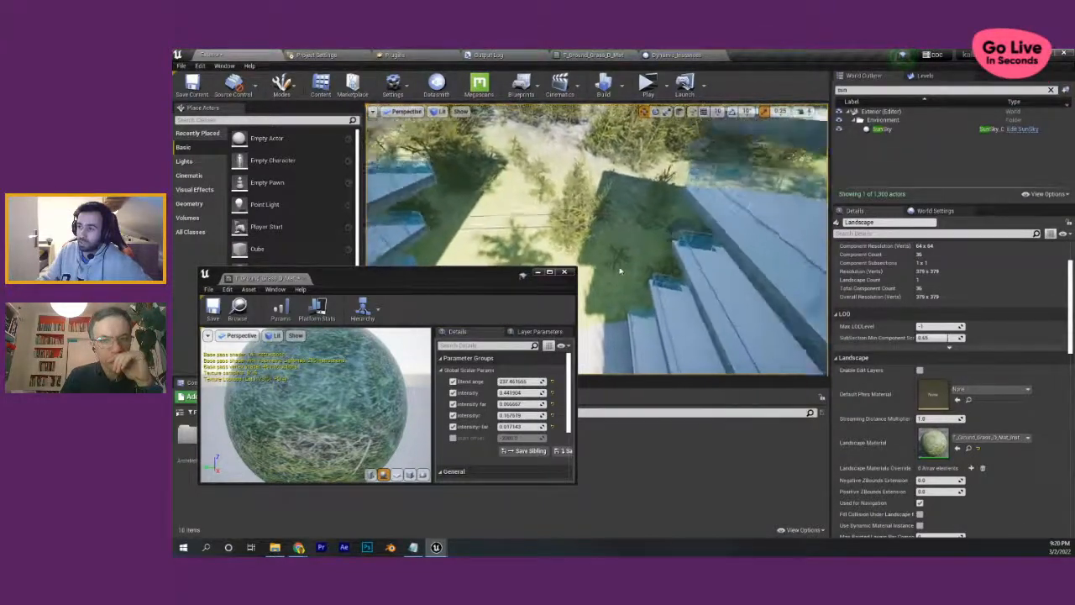
scroll(620, 271, "up", 5)
scroll(621, 270, "down", 5)
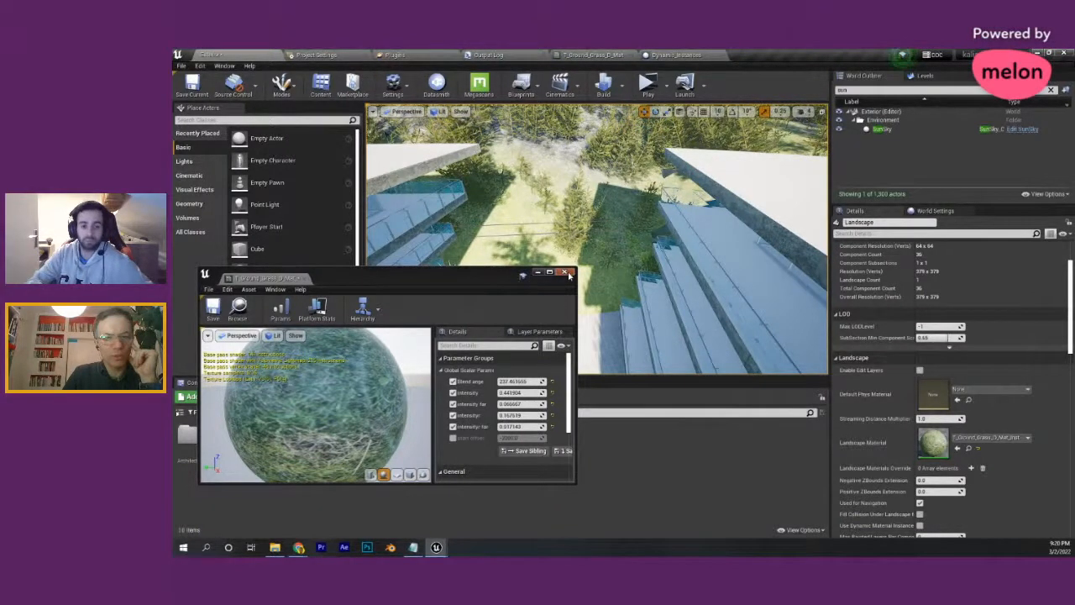
left_click(569, 274)
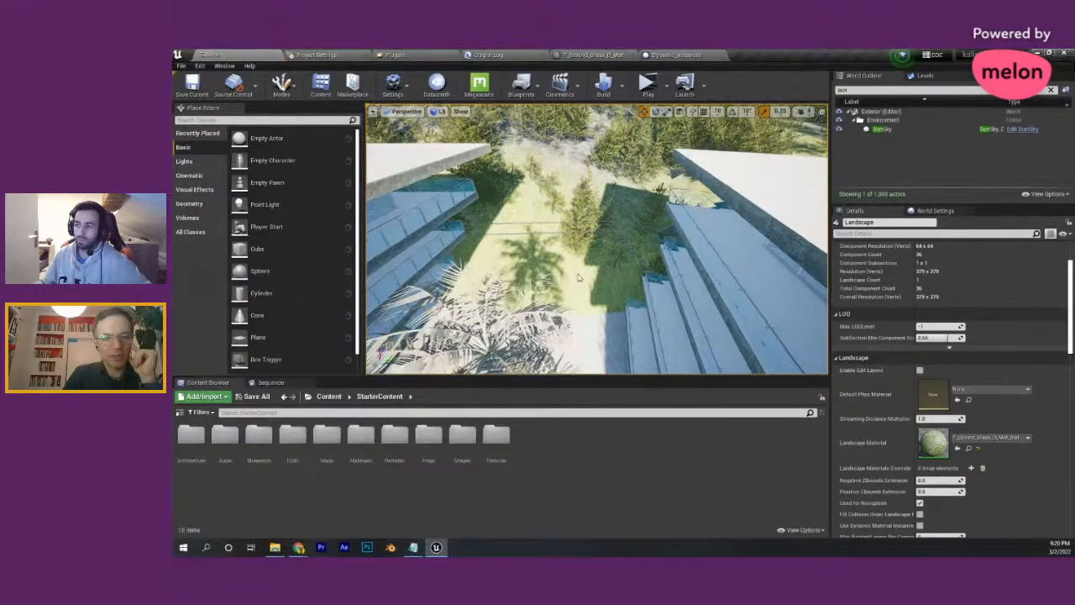
scroll(578, 270, "up", 4)
scroll(579, 268, "down", 3)
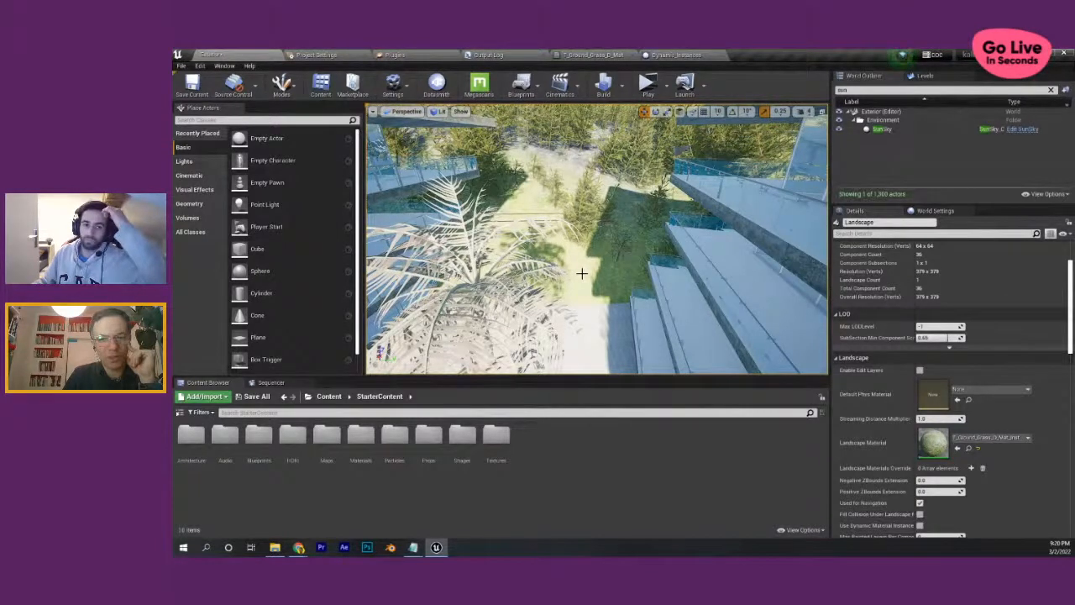
- Examine the whole T_Ground_Grass_D_Mat node graph against the ground in the level, ending back in the level
left_click(596, 54)
scroll(545, 301, "down", 5)
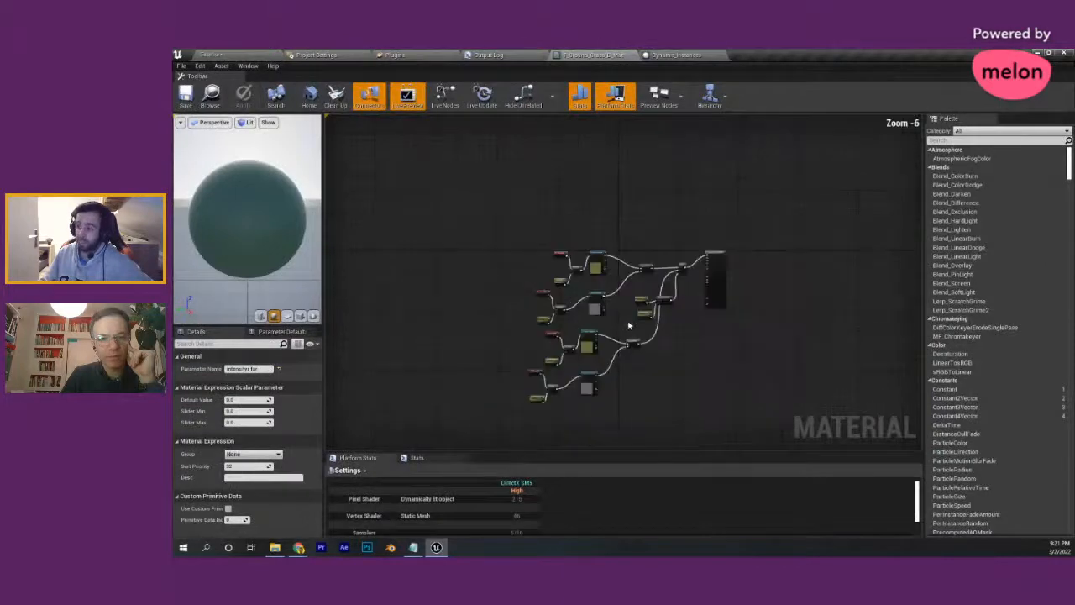
left_click(220, 54)
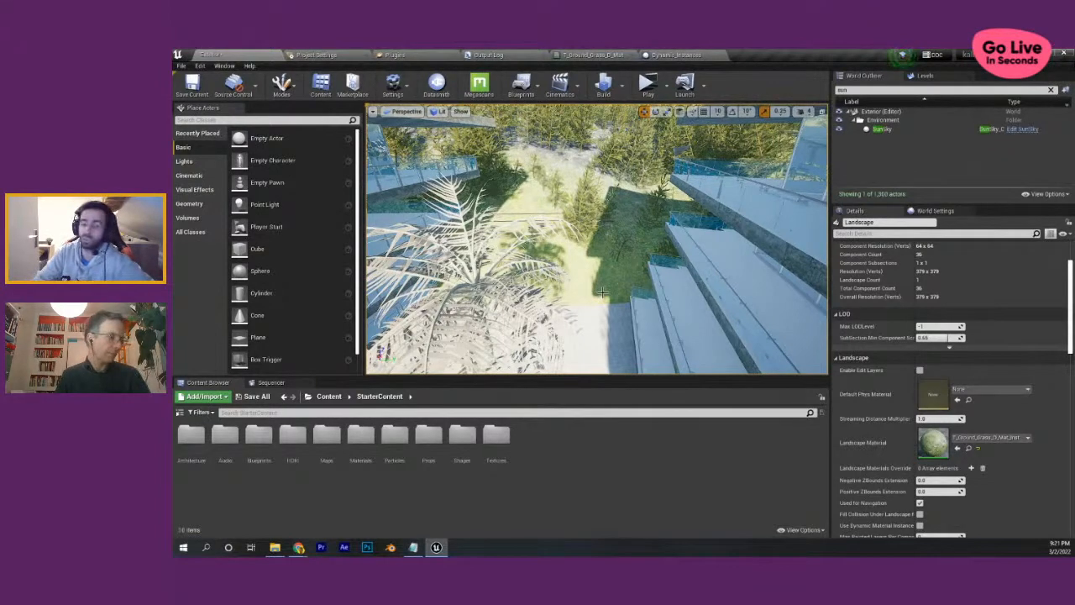
left_click(595, 55)
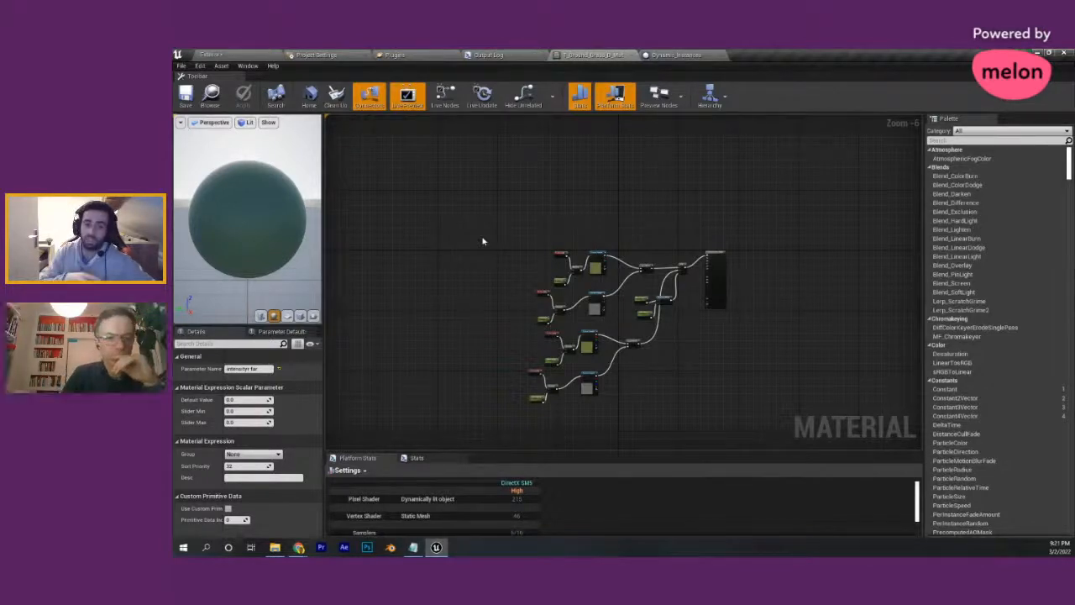
left_click(212, 55)
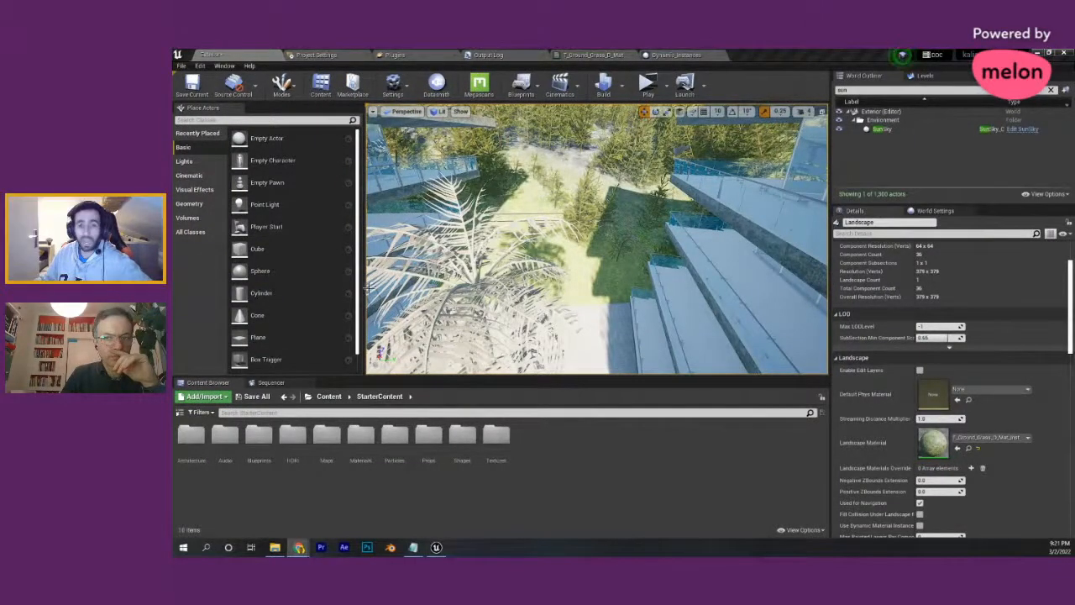
- Select the Dynamic_Instances wooden stairs on the paved area in the level
right_click_drag(564, 272, 597, 271)
left_click(597, 271)
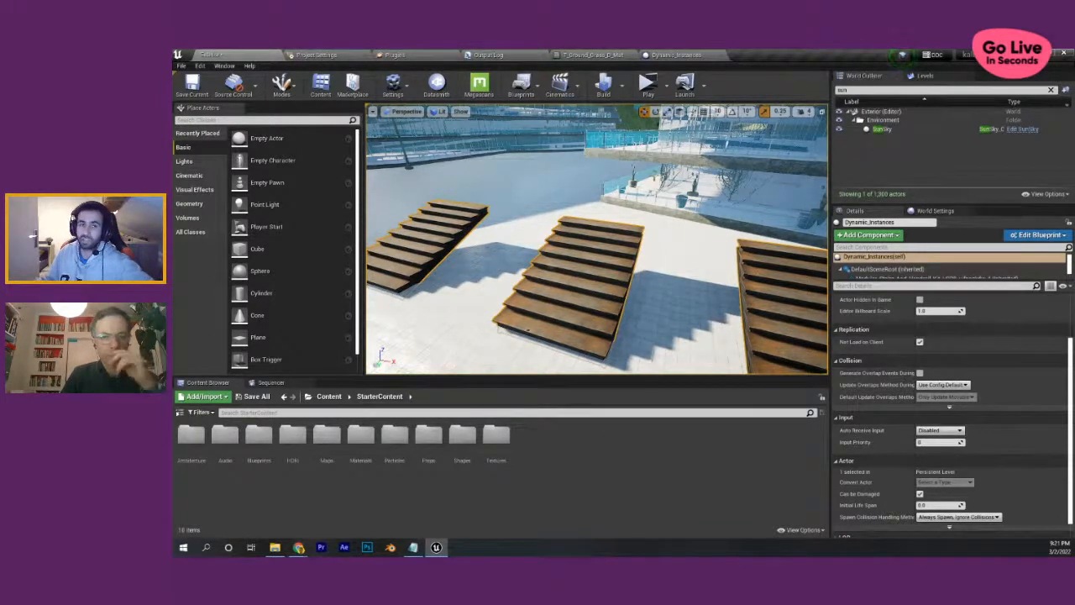
- Review the parent classes offered for a new Blueprint class in the StarterContent folder and cancel its creation
right_click(526, 445)
mouse_move(546, 320)
left_click(562, 192)
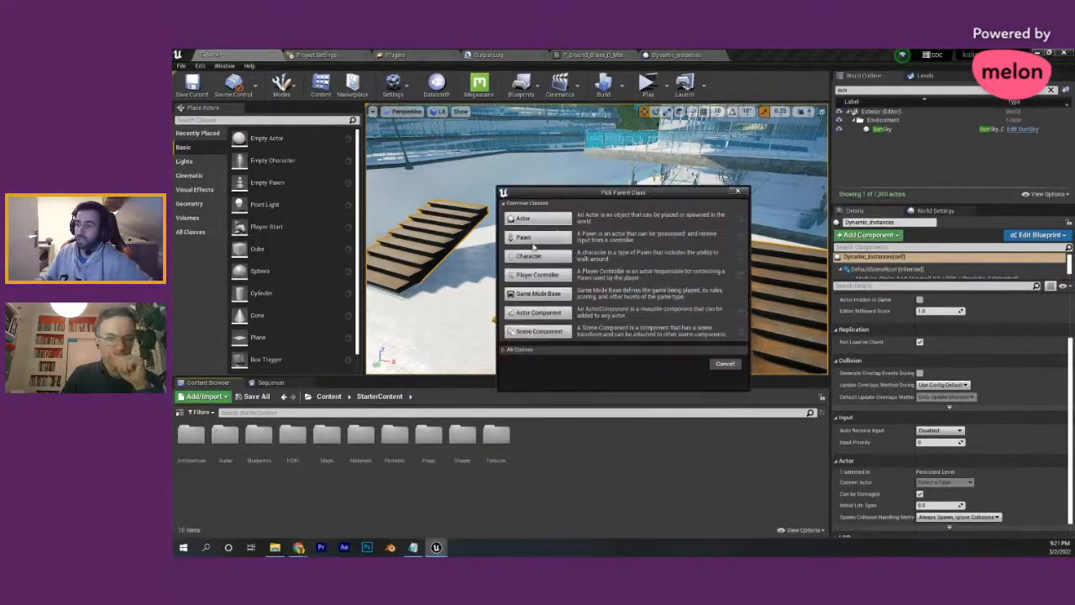
left_click(725, 362)
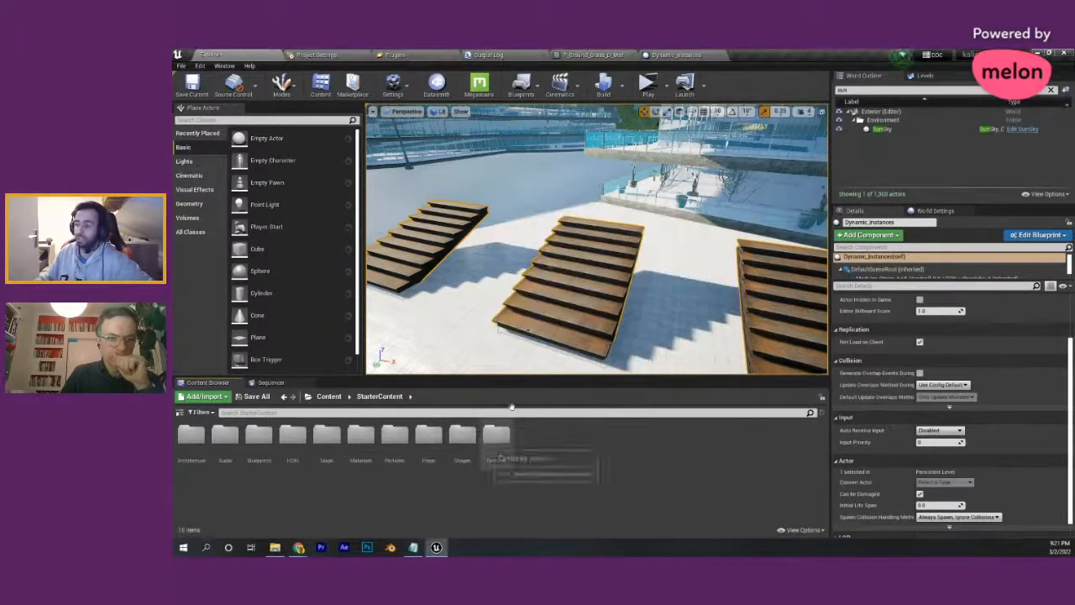
- Clear the World Outliner search and open the Dynamic_Instances blueprint for editing, with its stairs in close view
left_click(1051, 89)
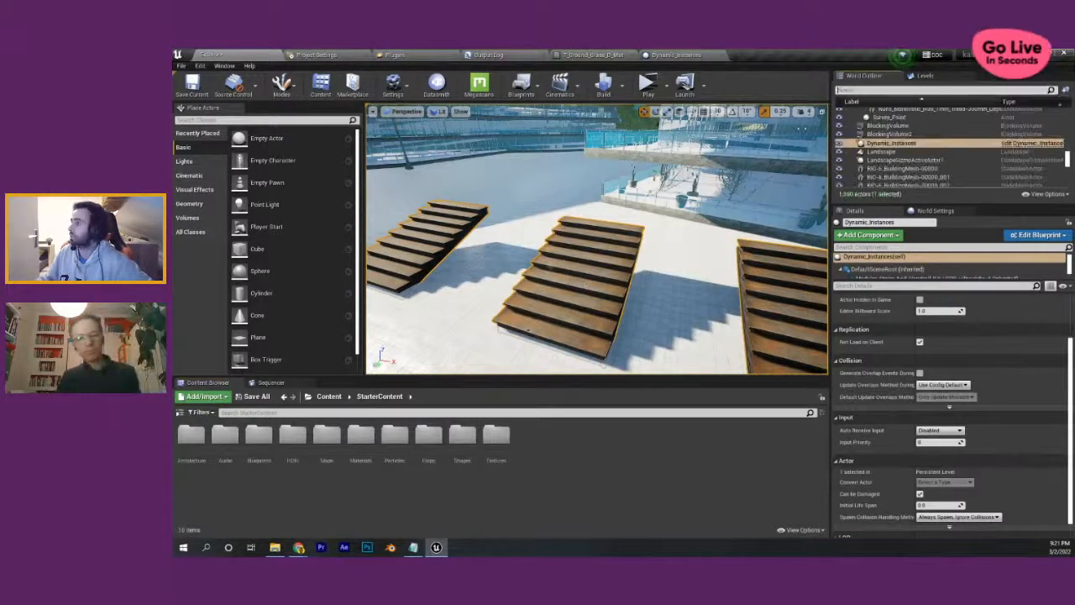
left_click(1031, 143)
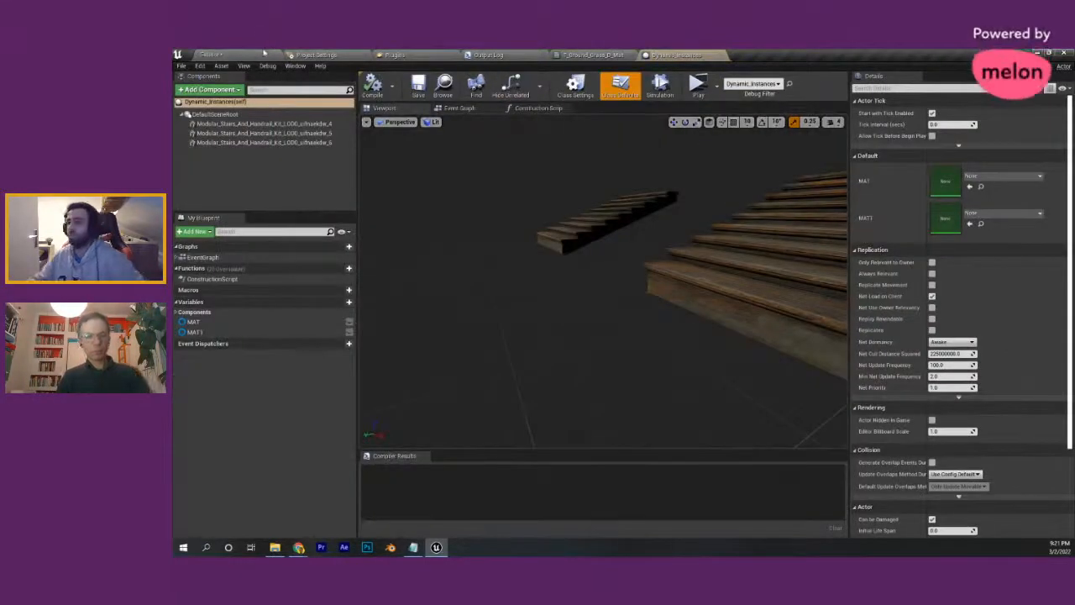
right_click_drag(501, 201, 543, 210)
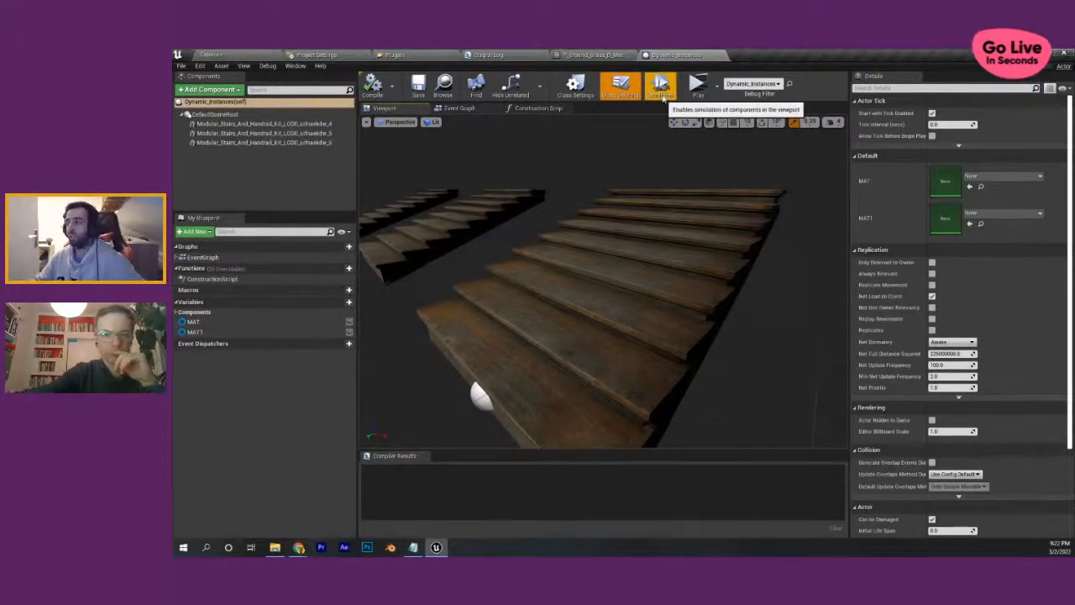
- Simulate the Dynamic_Instances blueprint and watch the stairs' material changes from different angles
left_click(661, 92)
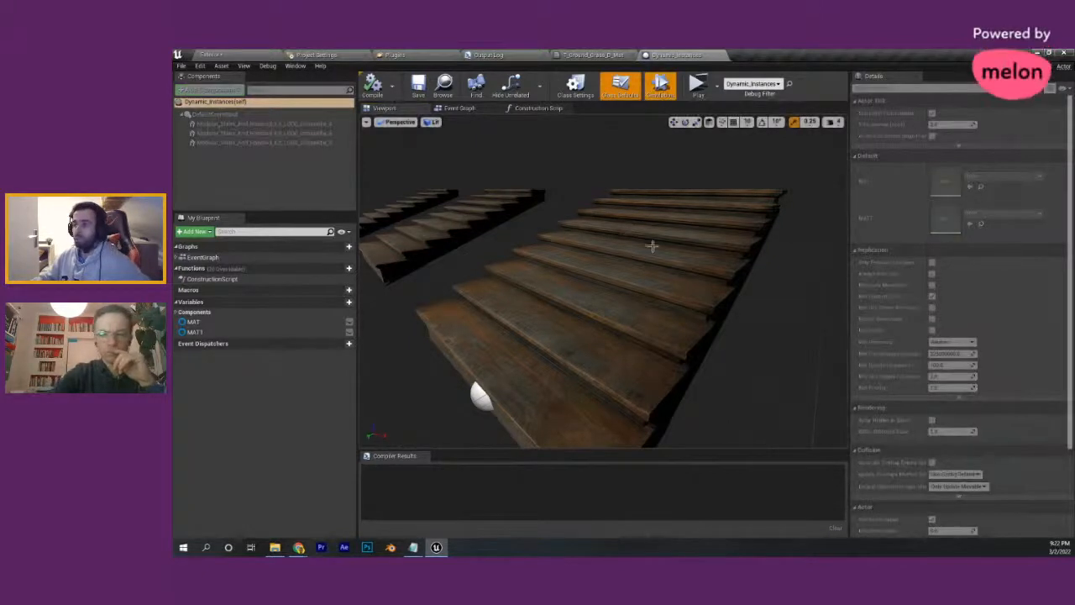
right_click_drag(650, 243, 636, 258)
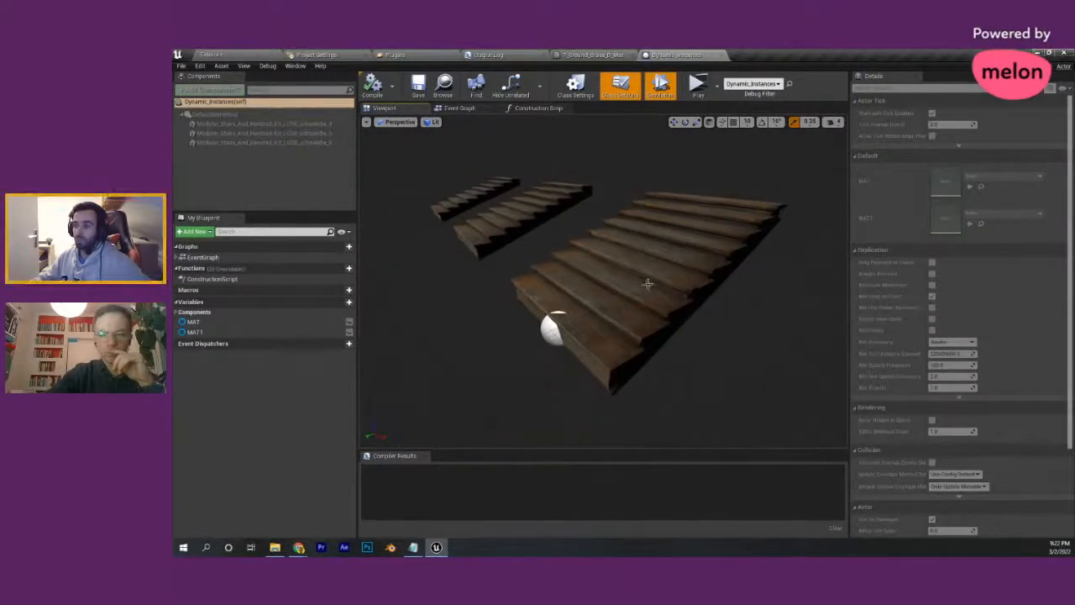
left_click_drag(647, 283, 628, 283, "alt")
scroll(625, 283, "up", 3)
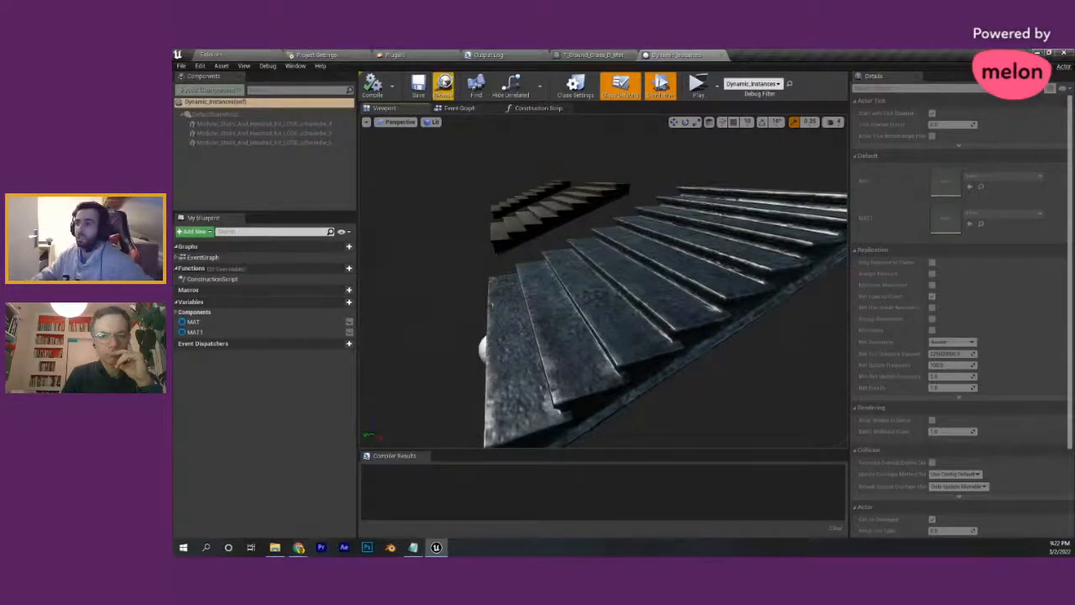
- Examine the Dynamic_Instances event graph, and return to the stairs preview to watch the running material and mesh changes
left_click(465, 109)
scroll(508, 243, "down", 5)
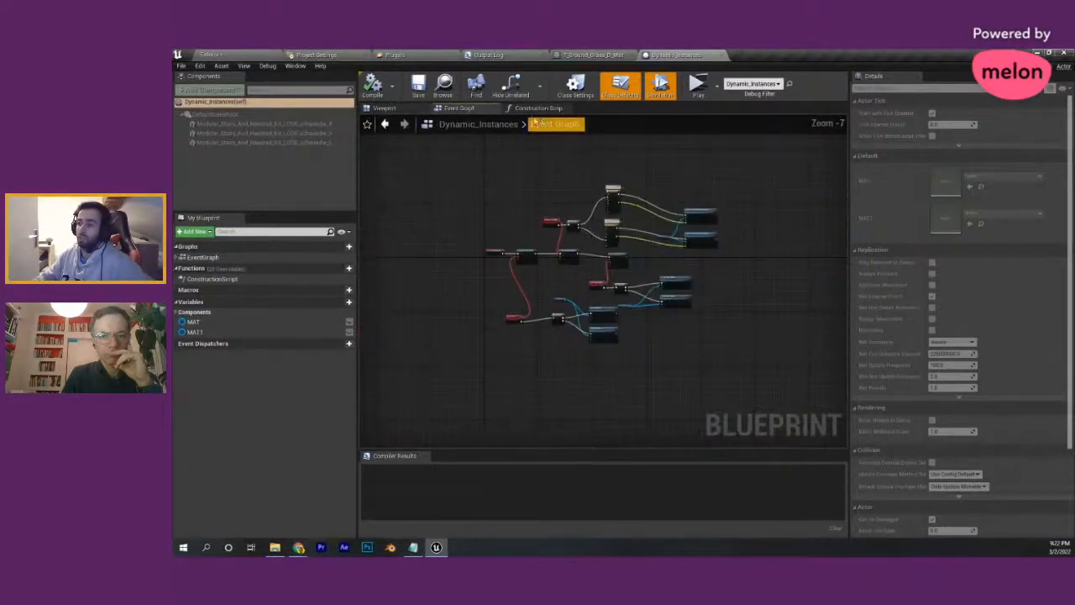
left_click(399, 111)
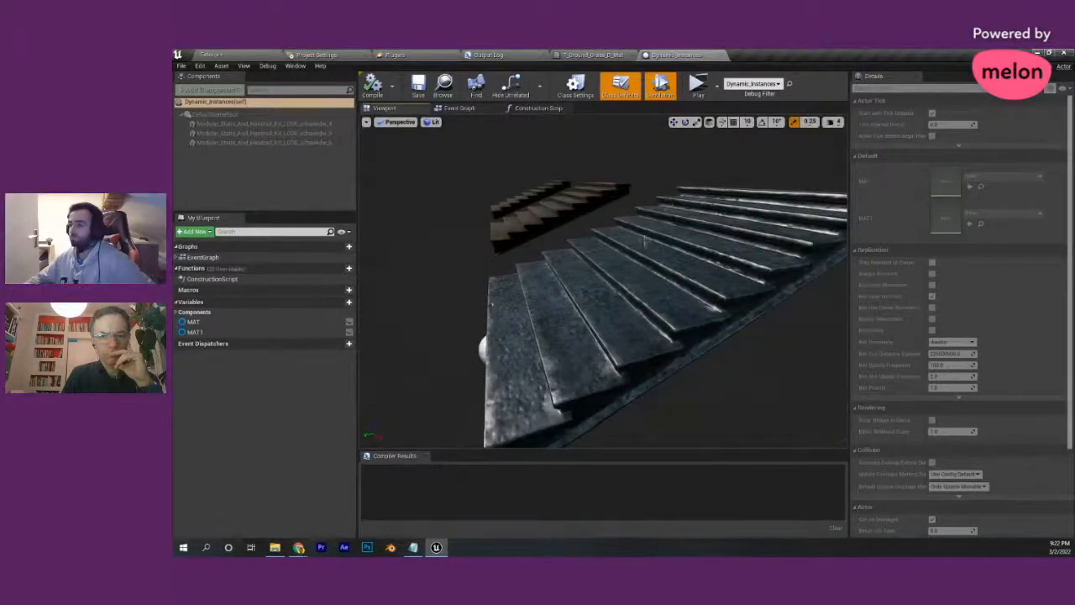
mouse_move(645, 240)
right_mouse_down()
mouse_move(685, 254)
mouse_move(639, 242)
right_mouse_up()
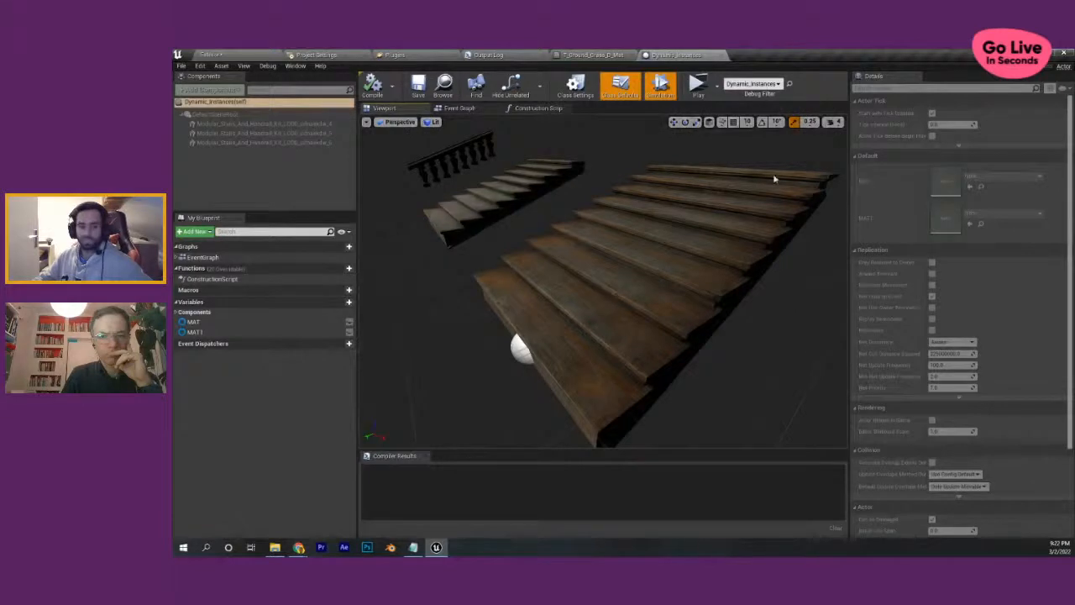
right_click_drag(681, 276, 670, 281)
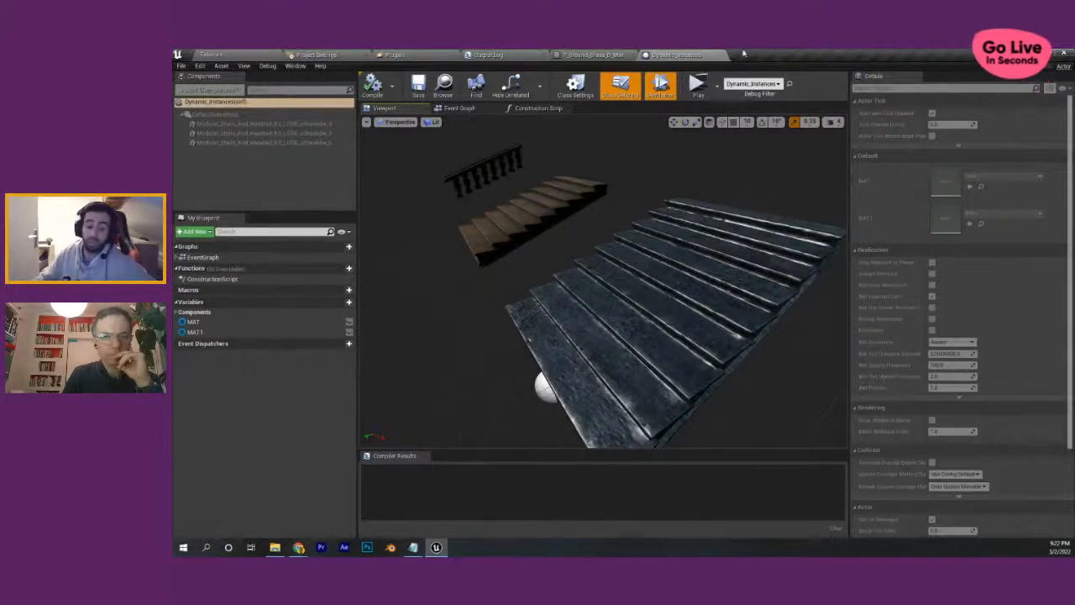
- Stop the simulation and select the first Modular_Stairs_And_Handrail_Kit component in the blueprint to show its mesh and material settings
left_click(660, 84)
left_click(192, 123)
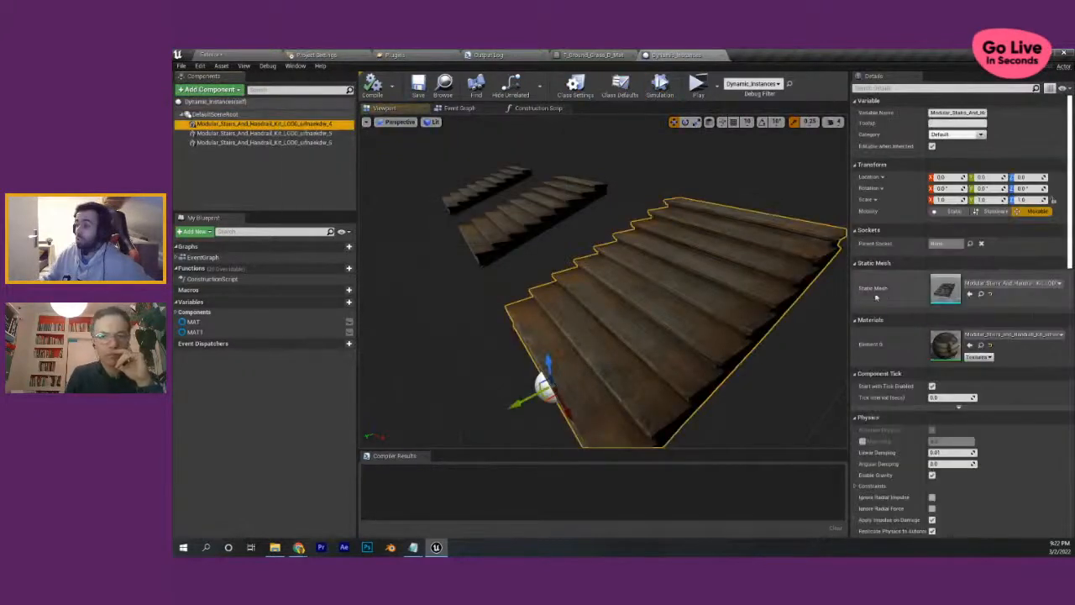
left_click(211, 133)
left_click(210, 125)
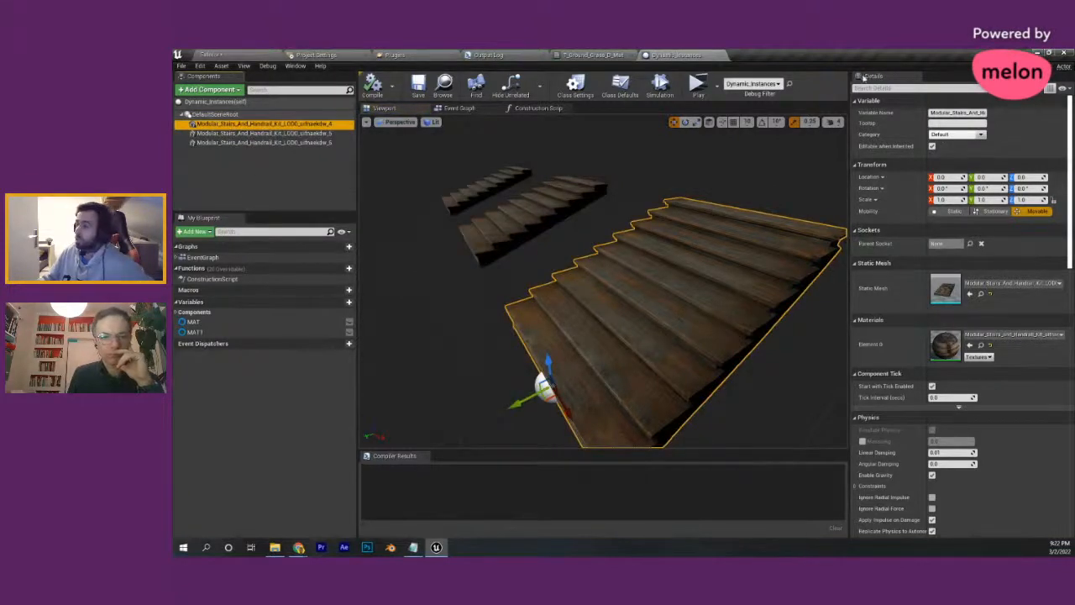
- Place a reference to the first stairs component in the event graph, and reselect that component in the stairs preview
scroll(895, 294, "down", 5)
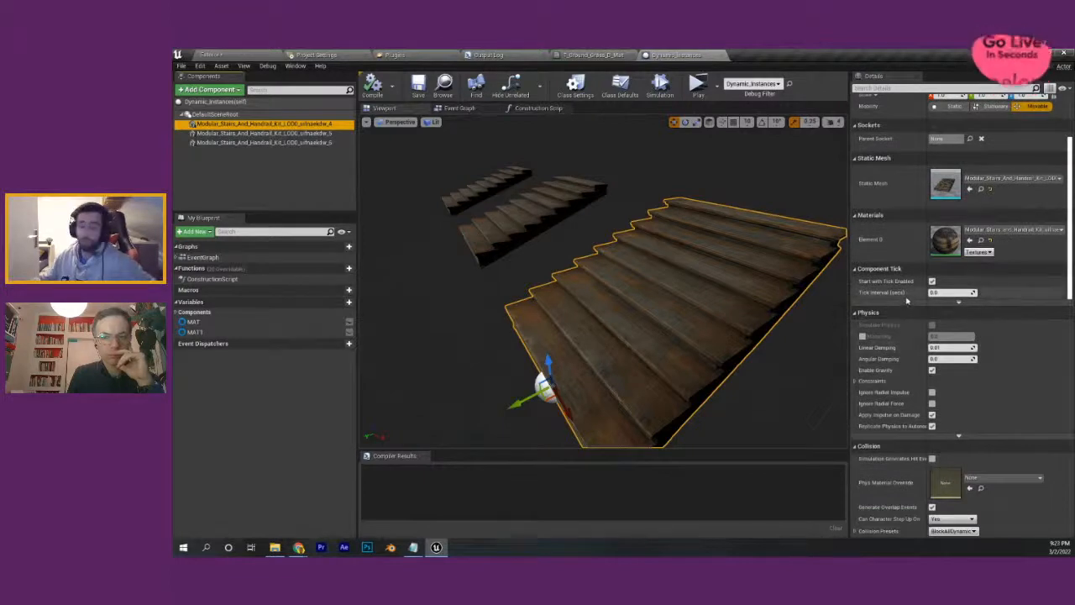
scroll(904, 304, "down", 3)
left_click(469, 110)
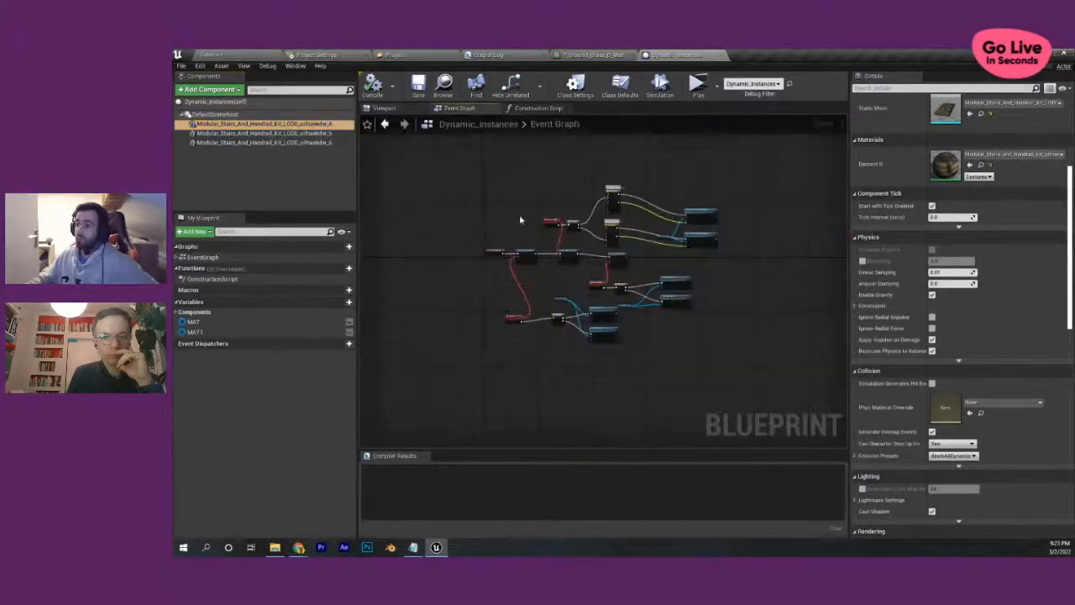
right_click_drag(521, 218, 539, 296)
left_click_drag(269, 125, 566, 238)
scroll(625, 235, "up", 4)
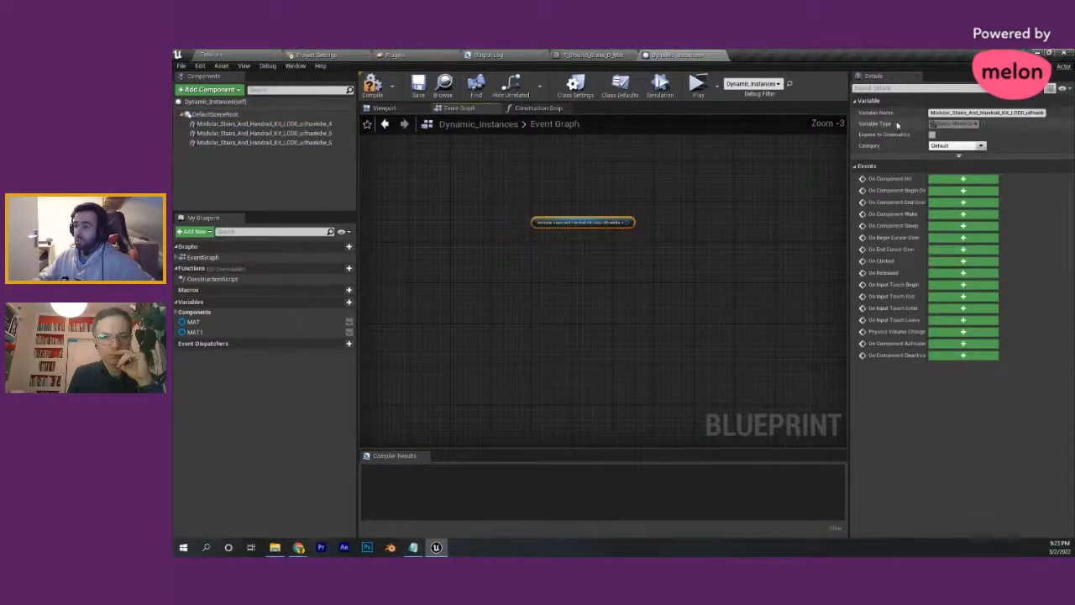
left_click(415, 111)
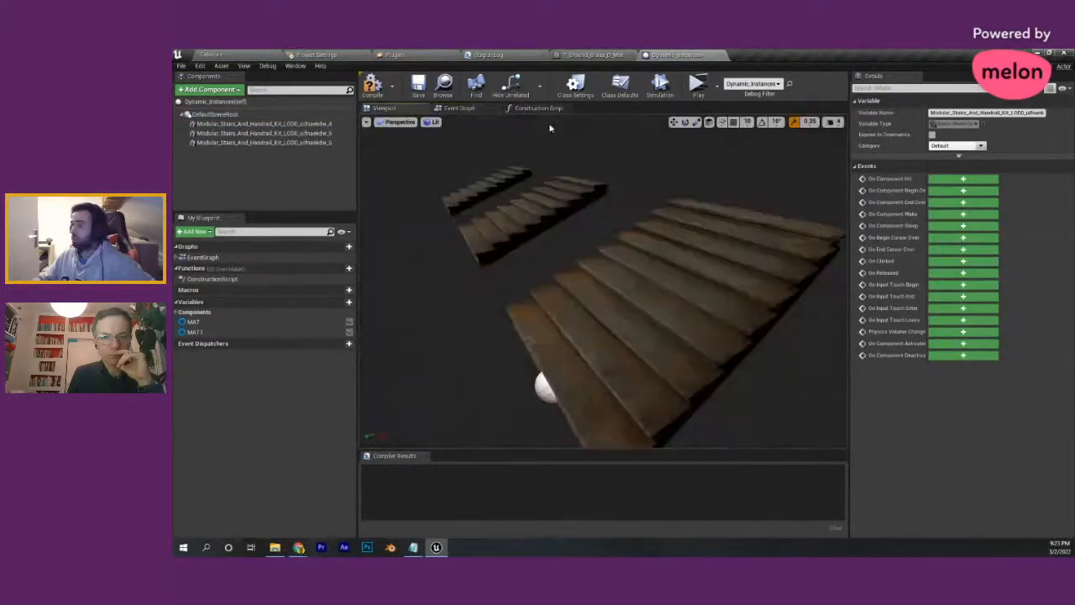
left_click(268, 124)
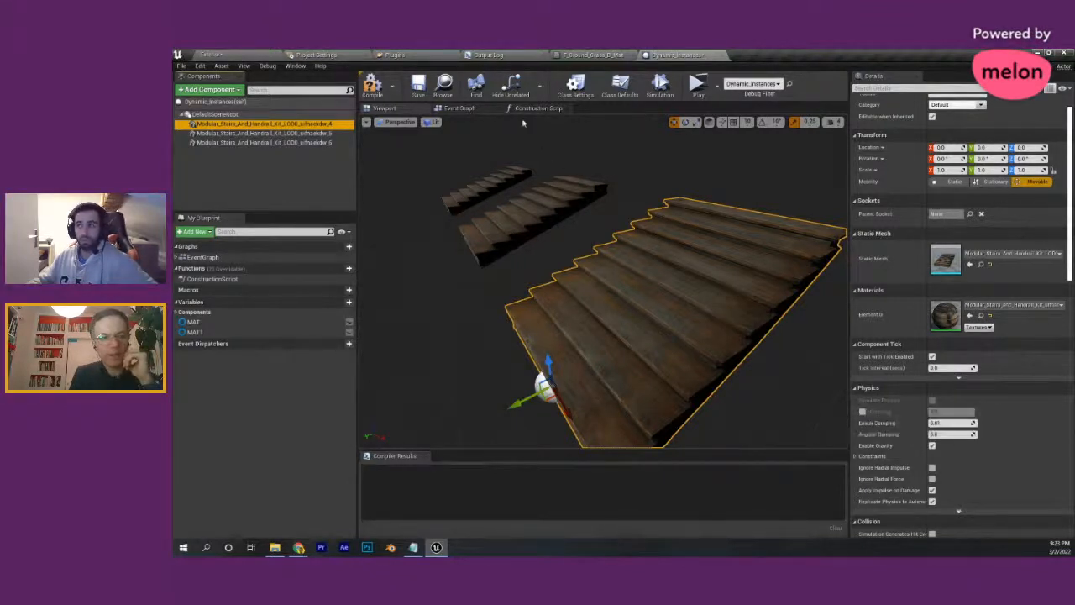
- Create a Widget Blueprint in the level editor's StarterContent folder and open it for editing
left_click(246, 53)
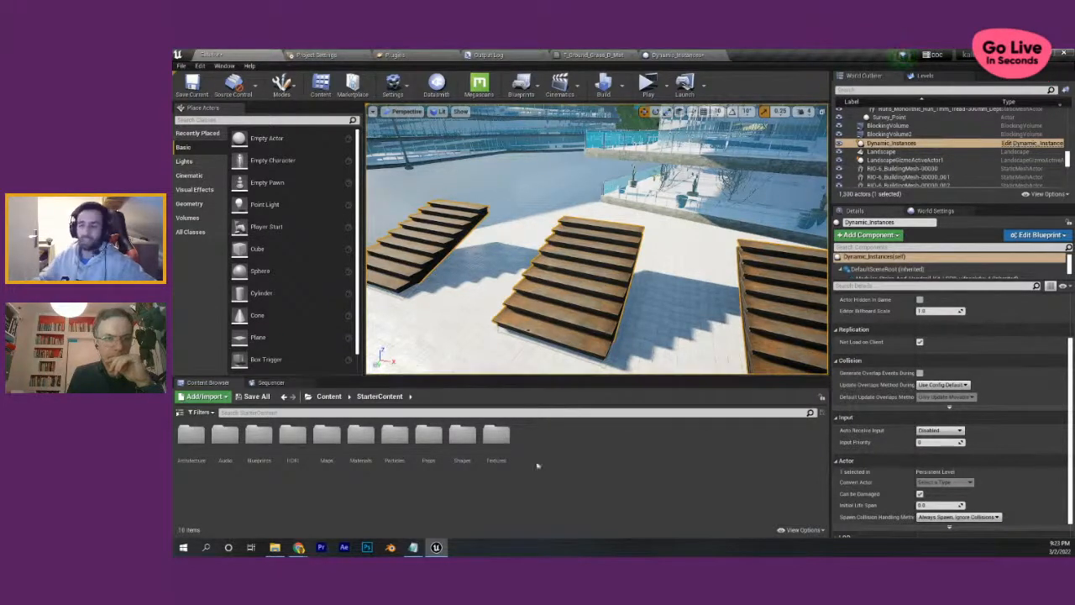
right_click(527, 436)
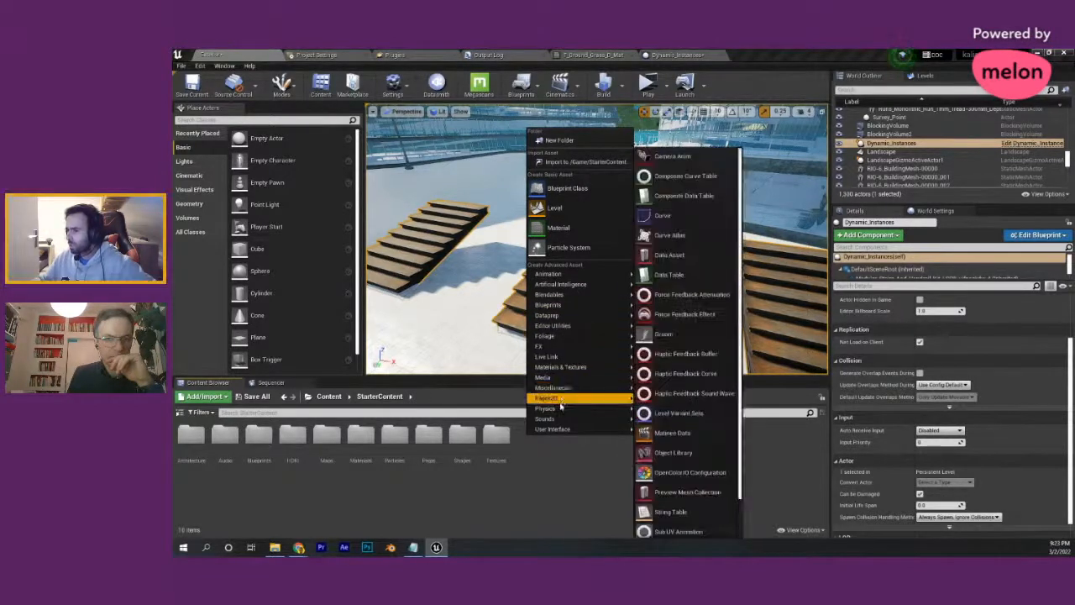
mouse_move(568, 430)
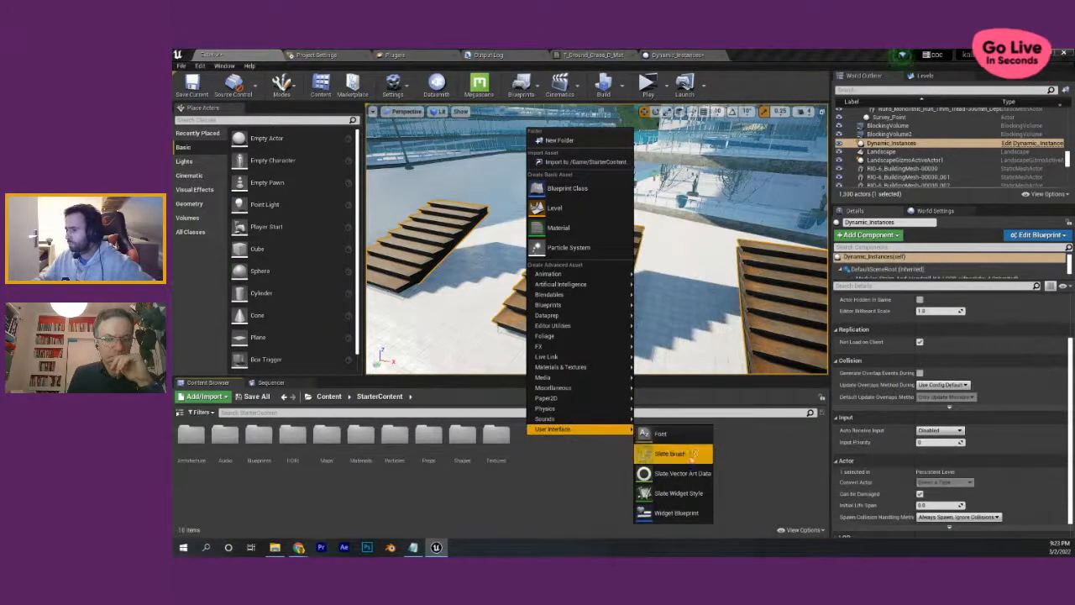
left_click(663, 513)
double_click(531, 436)
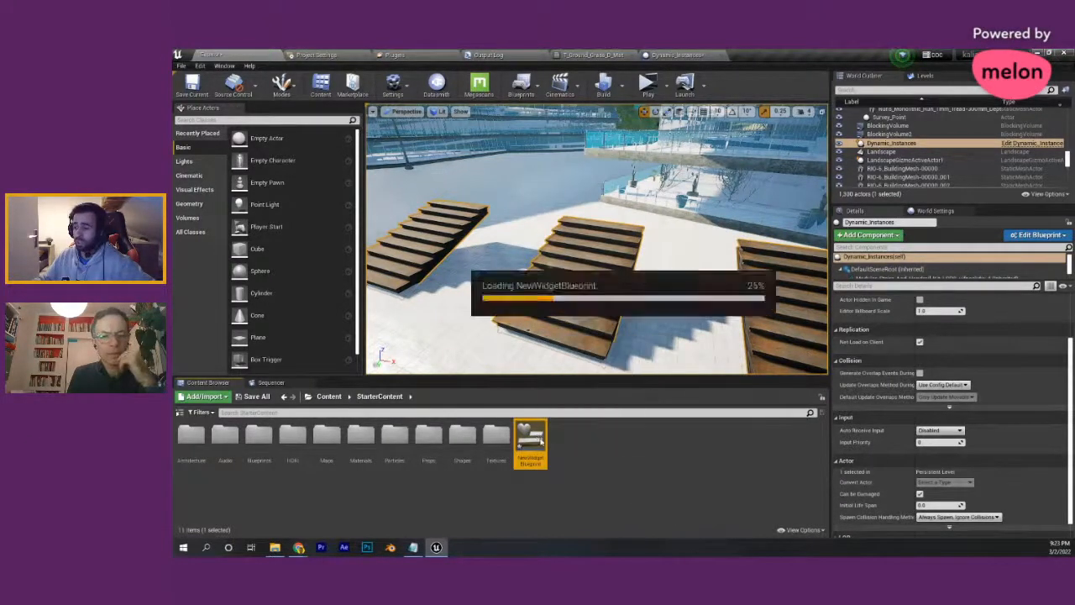
- Add an Image to the widget's canvas, expand its Brush settings, and add a Button beside it
scroll(731, 249, "down", 2)
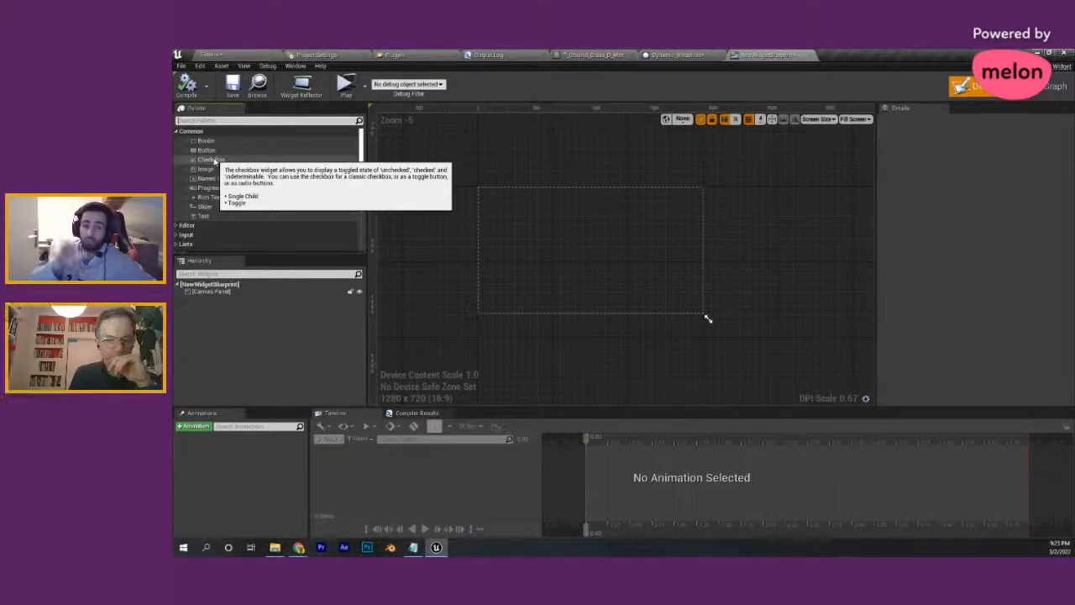
left_click_drag(205, 169, 576, 245)
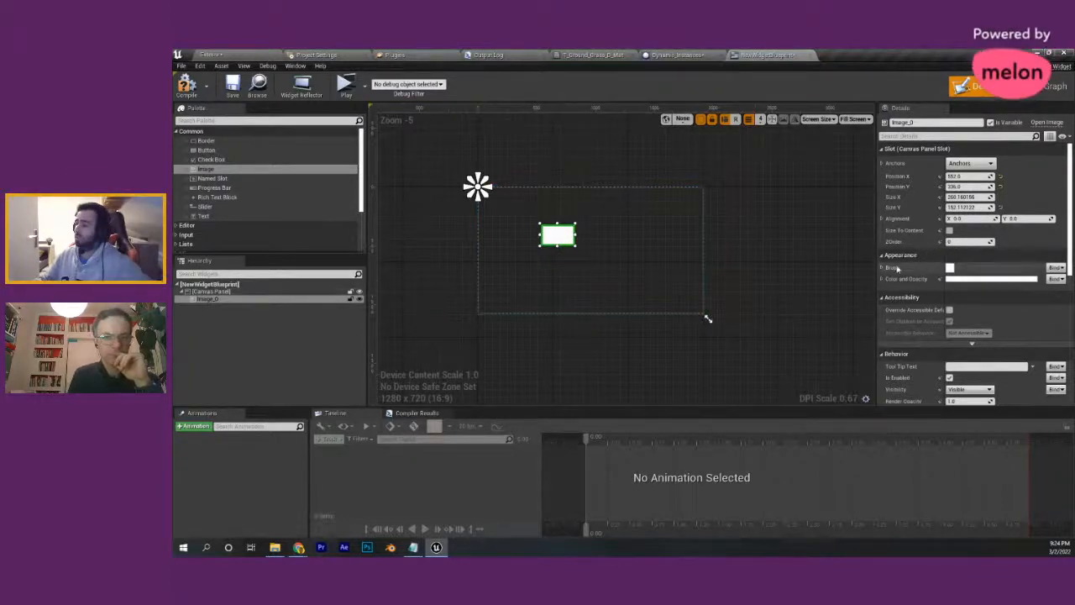
left_click(894, 267)
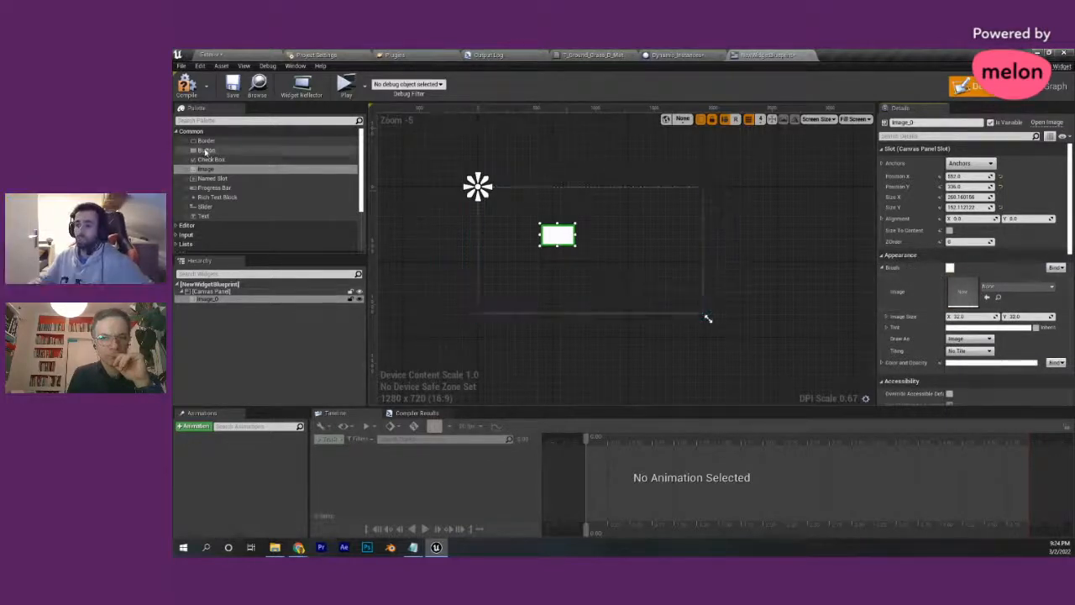
left_click_drag(206, 149, 605, 256)
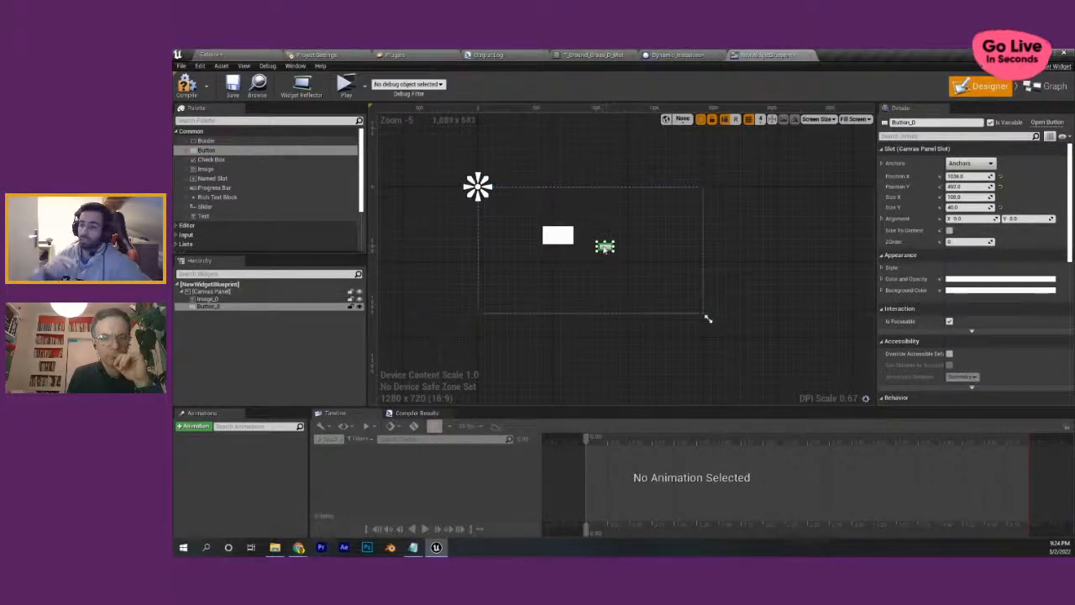
- Add an On Pressed event for the button, and close the widget blueprint to return to Dynamic_Instances
left_click_drag(1072, 157, 1072, 295)
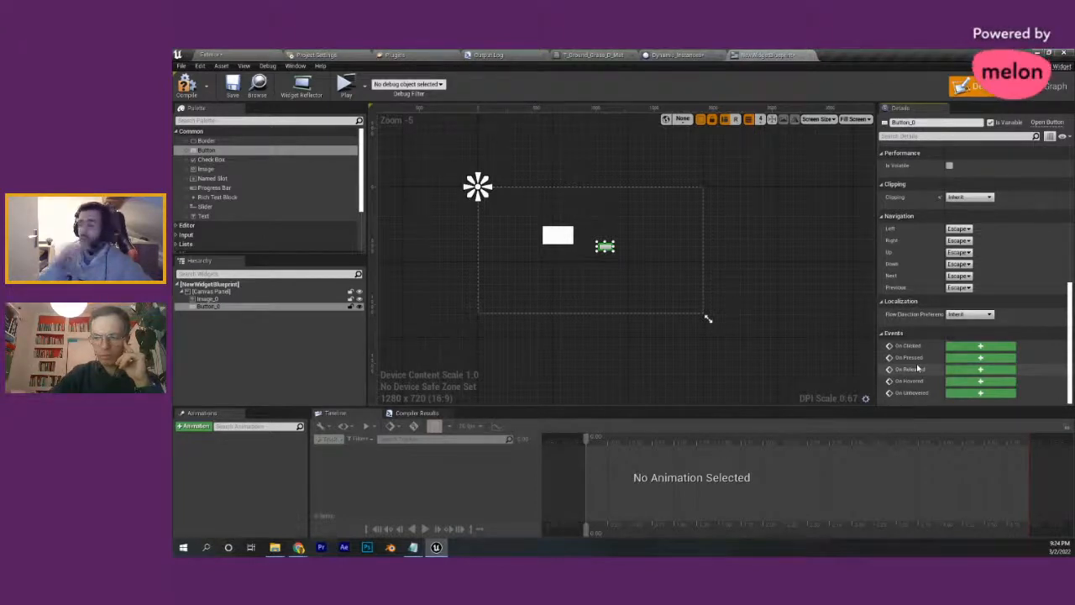
left_click(980, 357)
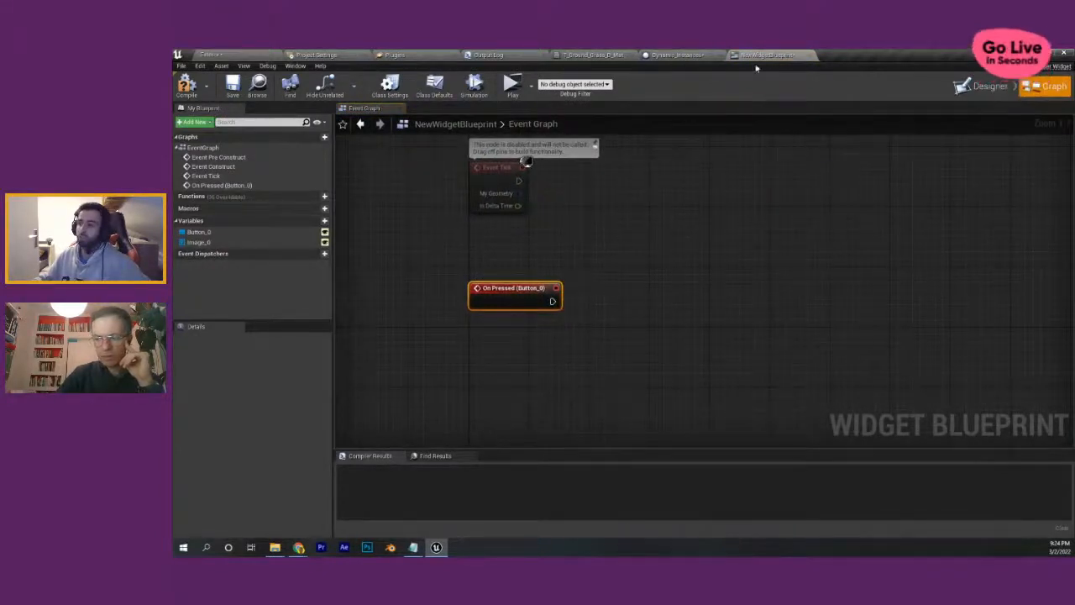
left_click(811, 55)
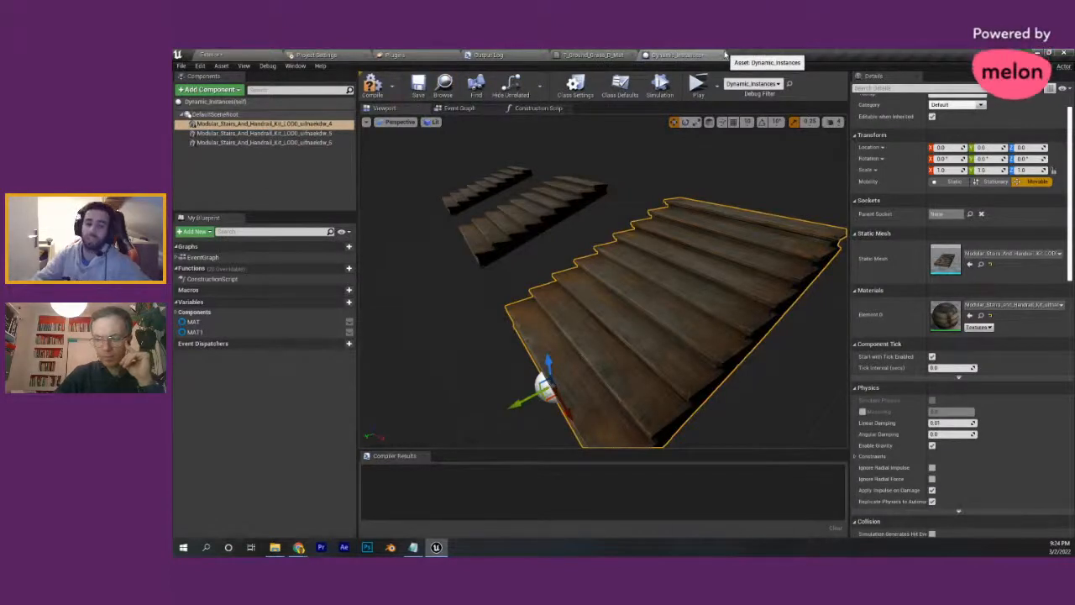
- Look over the whole Dynamic_Instances event graph and return to the stairs preview
left_click(466, 108)
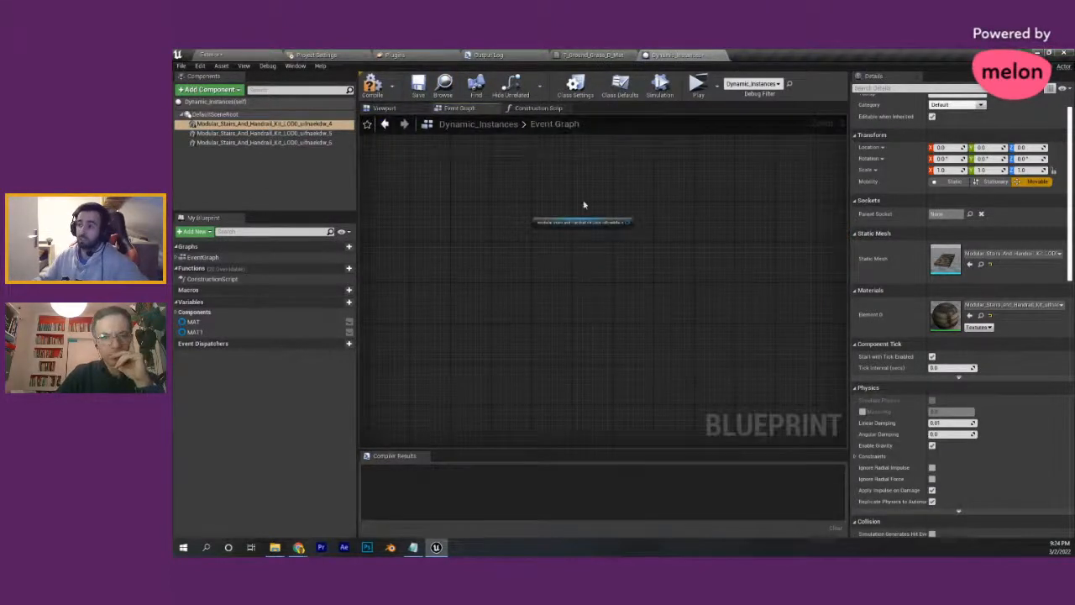
scroll(584, 204, "up", 5)
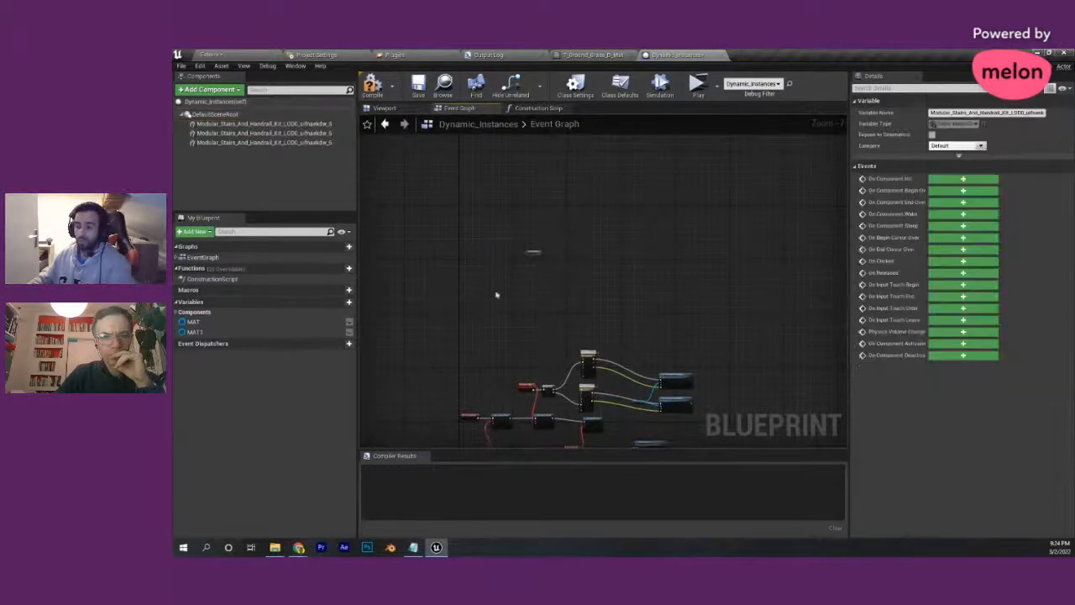
right_click_drag(497, 295, 506, 334)
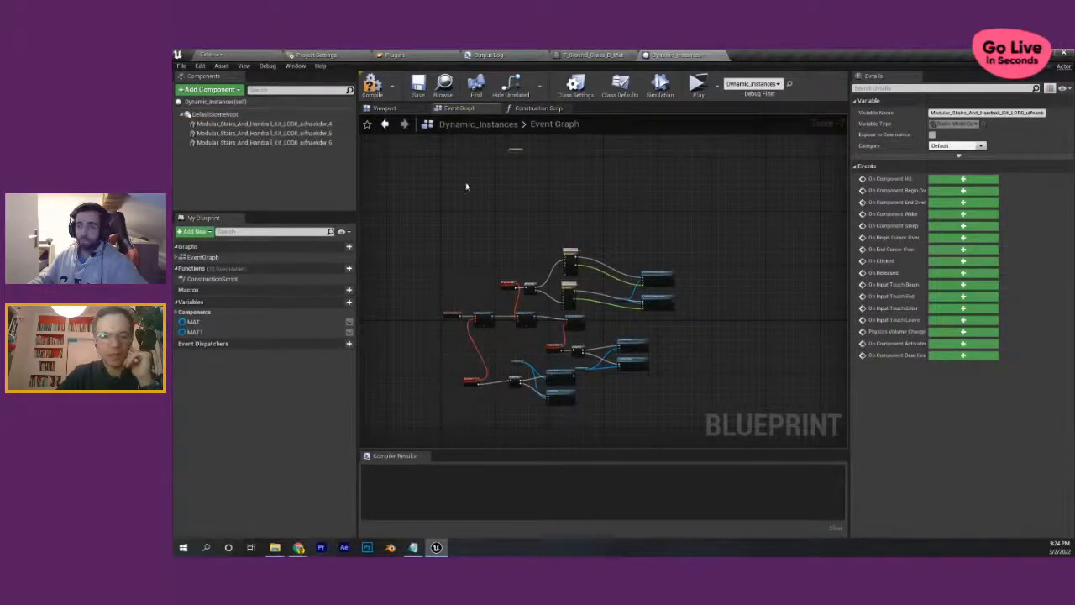
left_click(400, 109)
- Select the first stairs component and examine its mesh, material, physics and collision settings
left_click(299, 125)
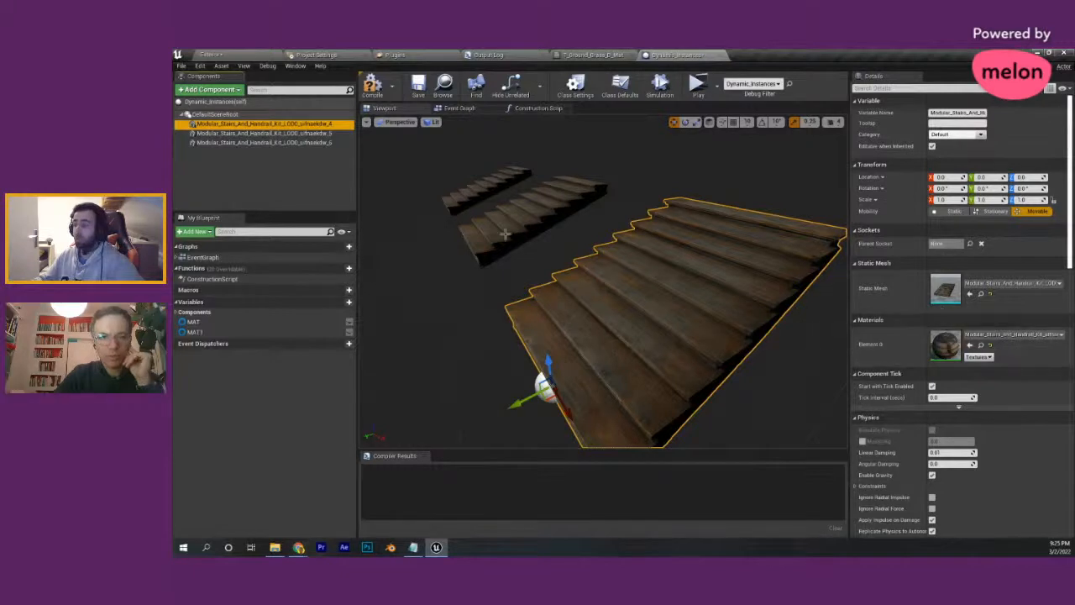
scroll(977, 159, "down", 8)
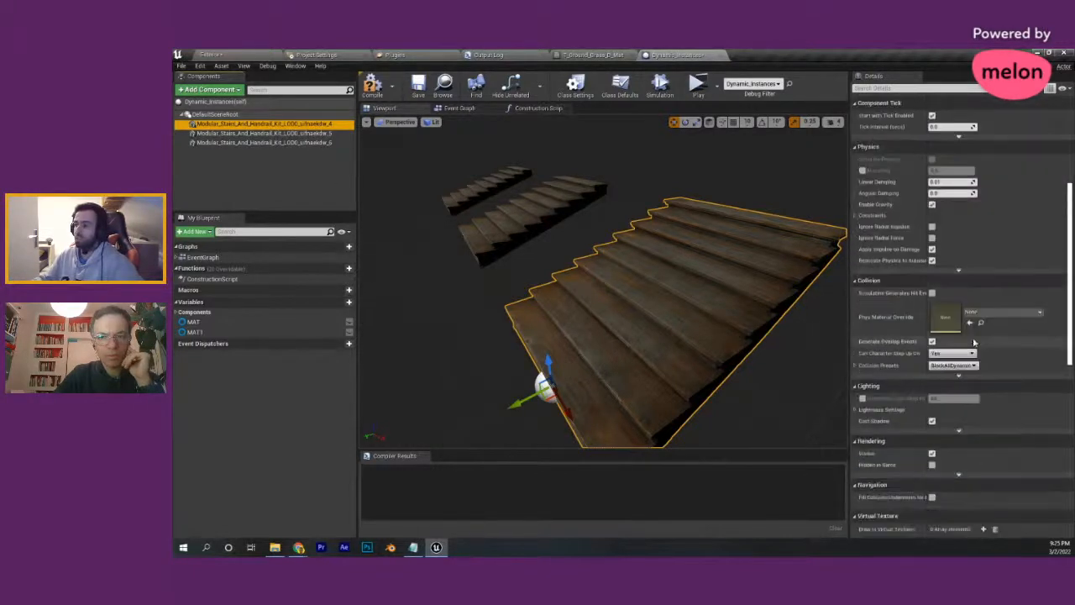
scroll(972, 348, "up", 4)
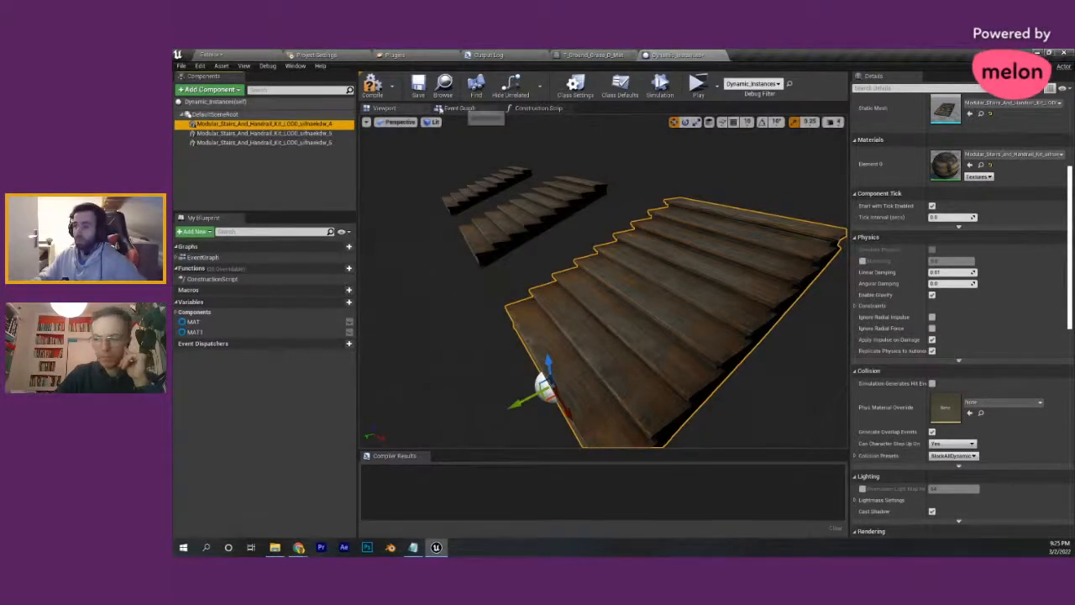
scroll(880, 332, "up", 2)
scroll(882, 334, "up", 1)
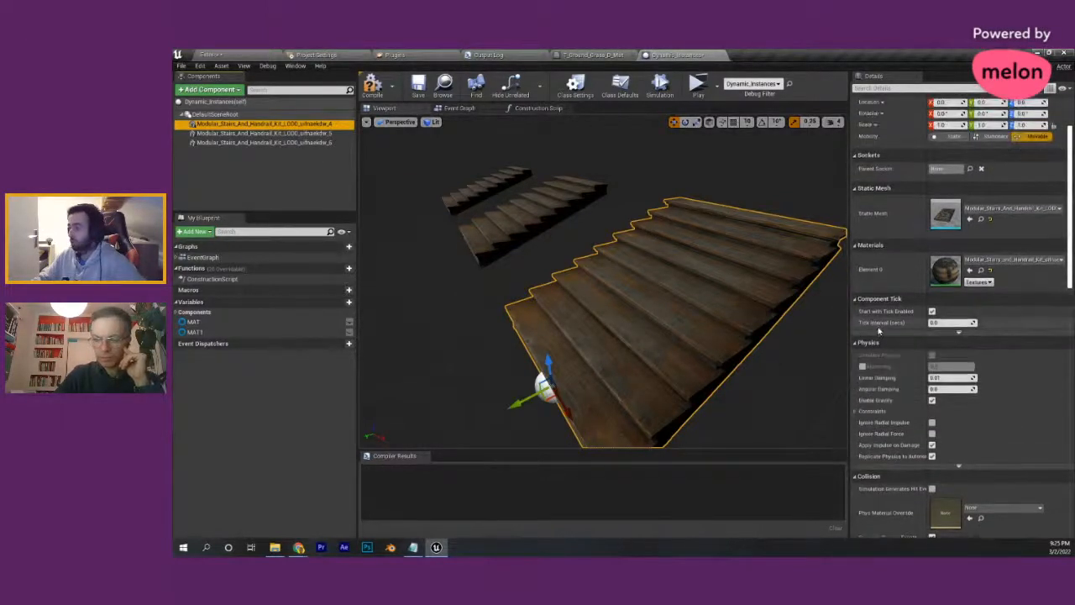
scroll(899, 353, "down", 1)
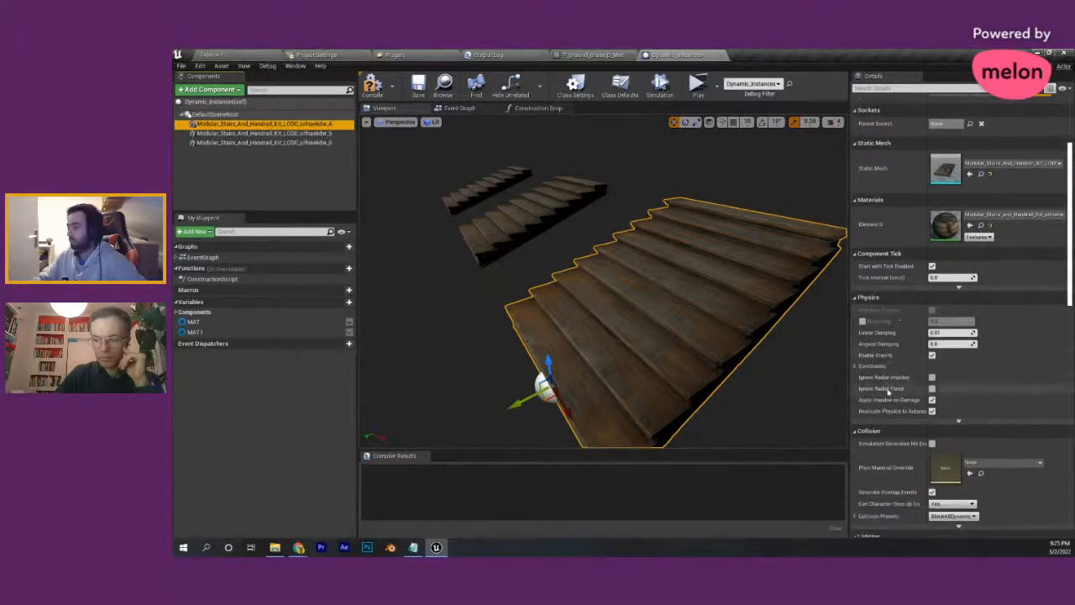
- Place a reference to the first stairs component in the event graph and connect a Set Enable Gravity node to it
left_click(484, 109)
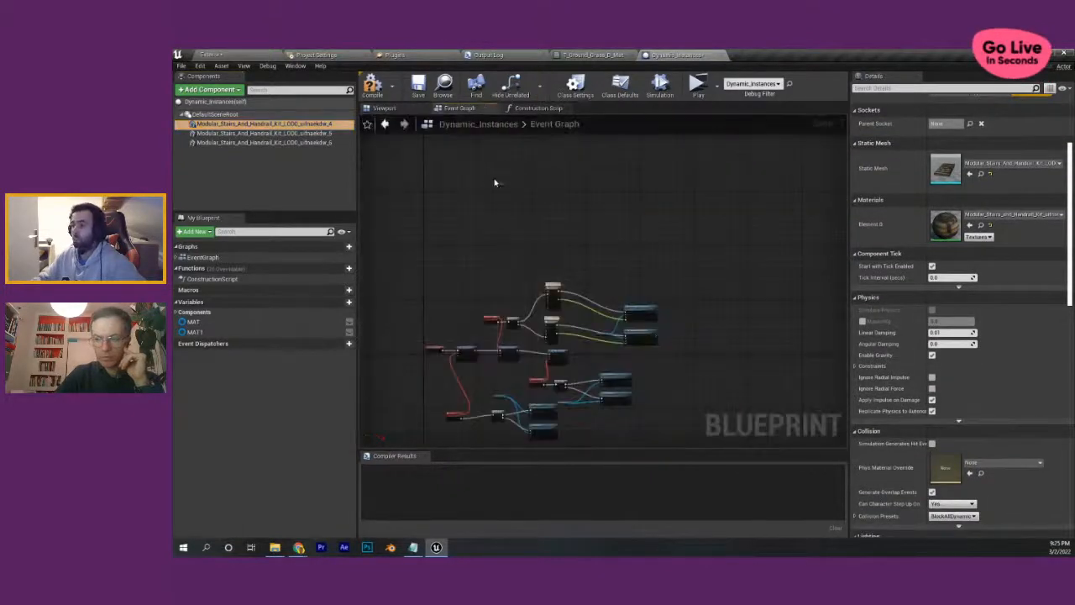
scroll(495, 180, "up", 5)
left_click_drag(265, 124, 462, 186)
left_click_drag(590, 192, 620, 216)
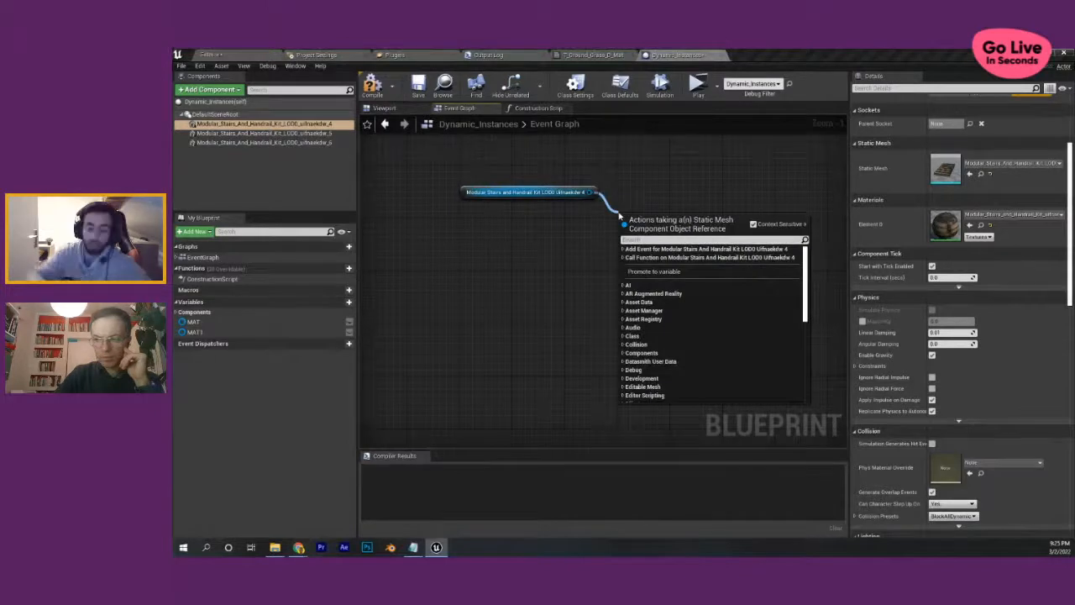
type("enable")
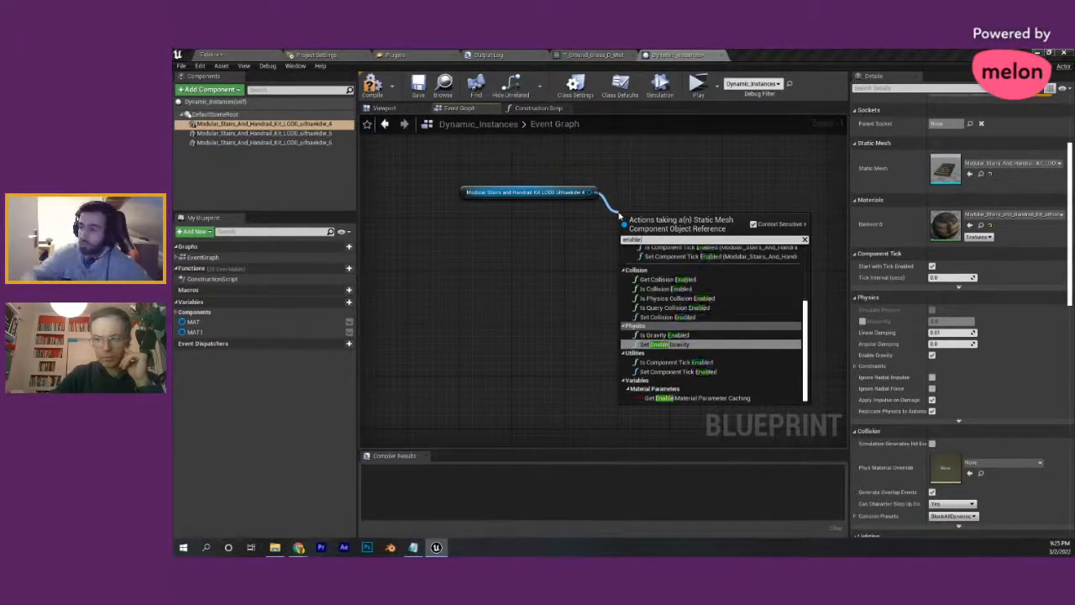
left_click(669, 345)
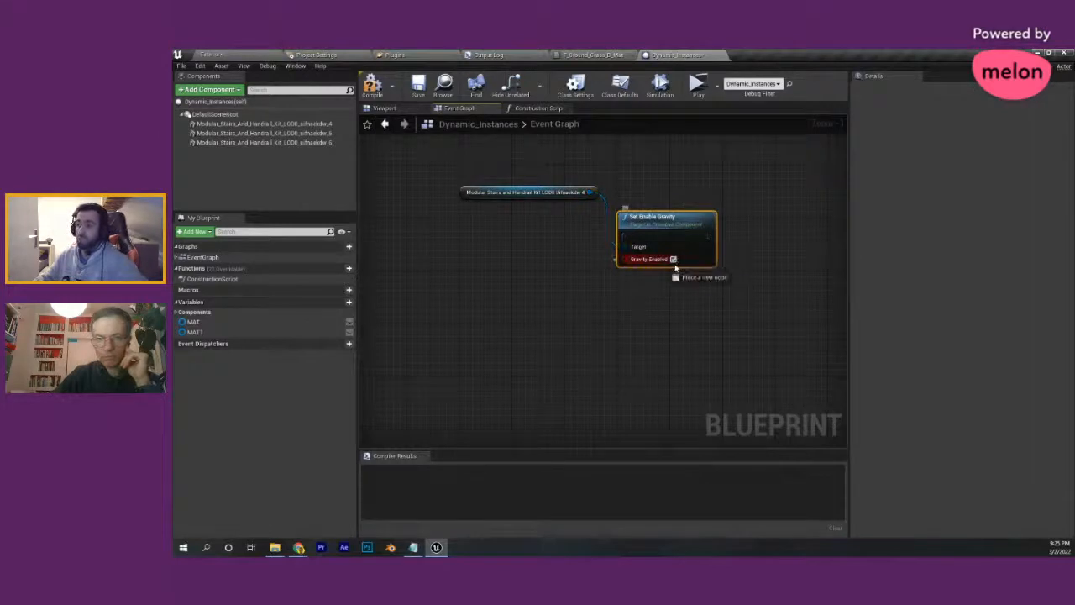
left_click_drag(675, 268, 684, 253)
- Delete the stairs reference and Set Enable Gravity nodes, and compile the blueprint
left_click_drag(727, 160, 498, 314)
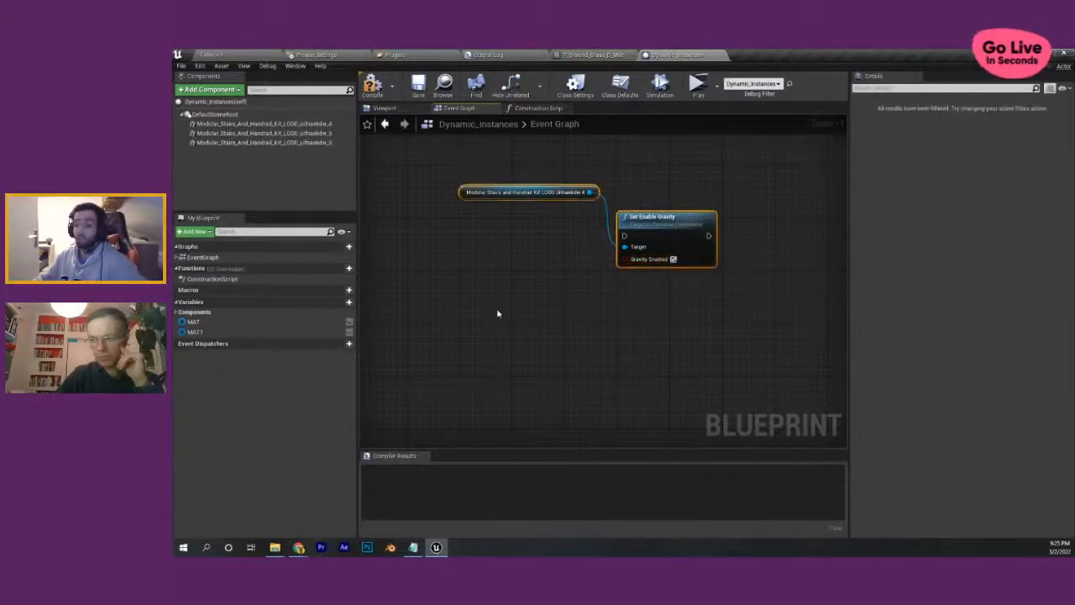
key("Delete")
left_click(372, 85)
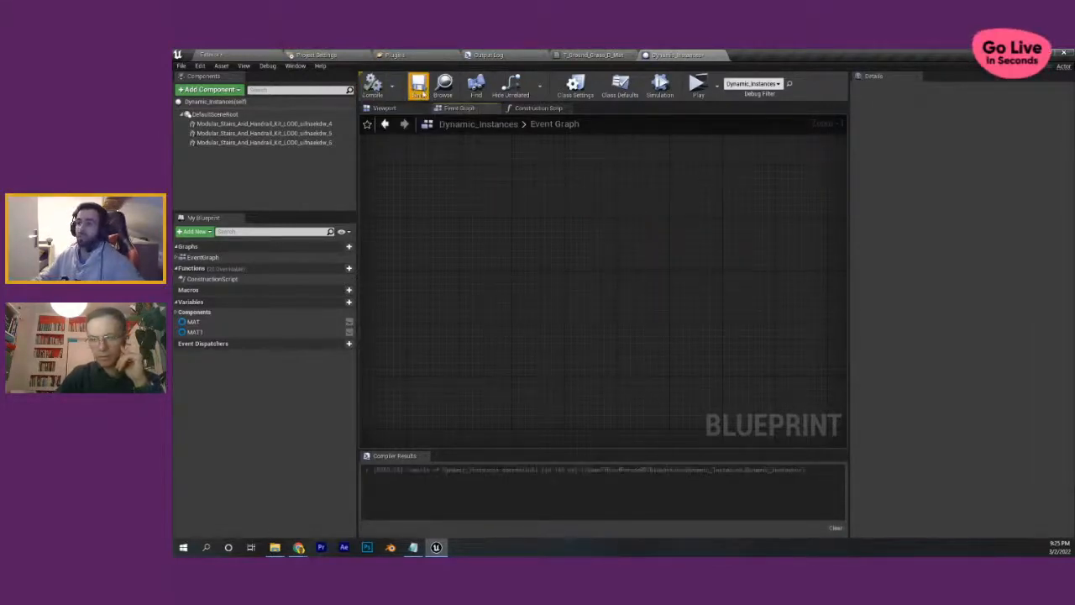
- Select the large stairs in the preview, simulate the blueprint, and watch their material change from another angle
left_click(384, 108)
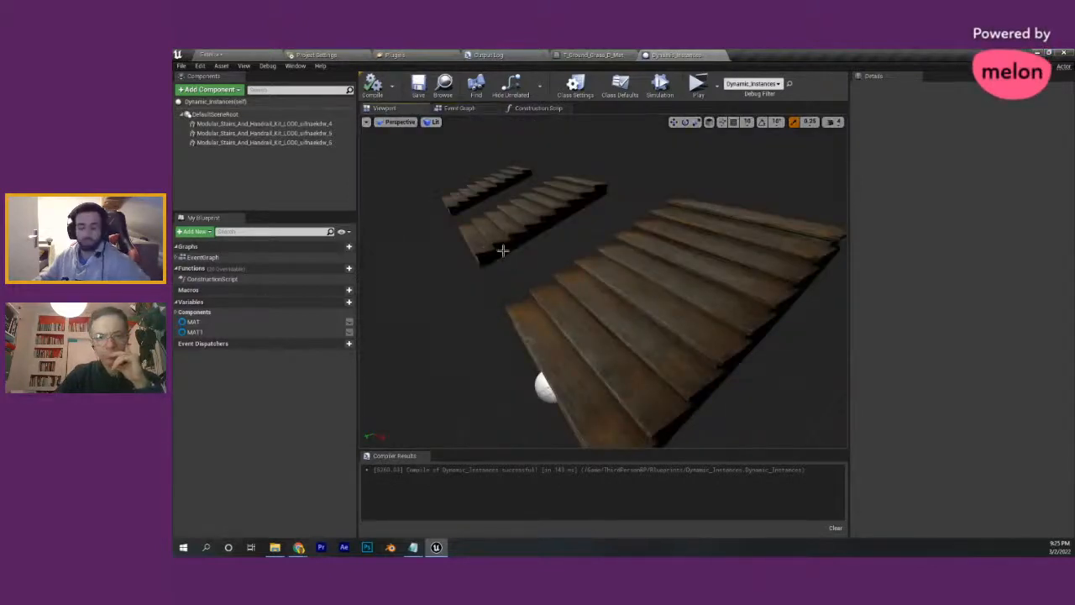
right_click_drag(522, 266, 619, 286)
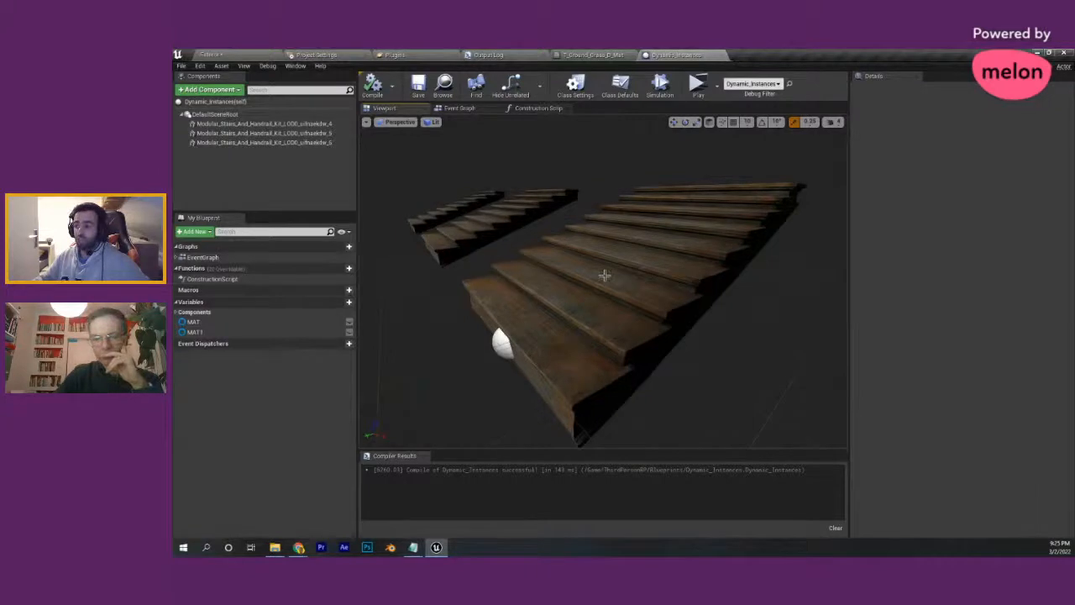
left_click(631, 276)
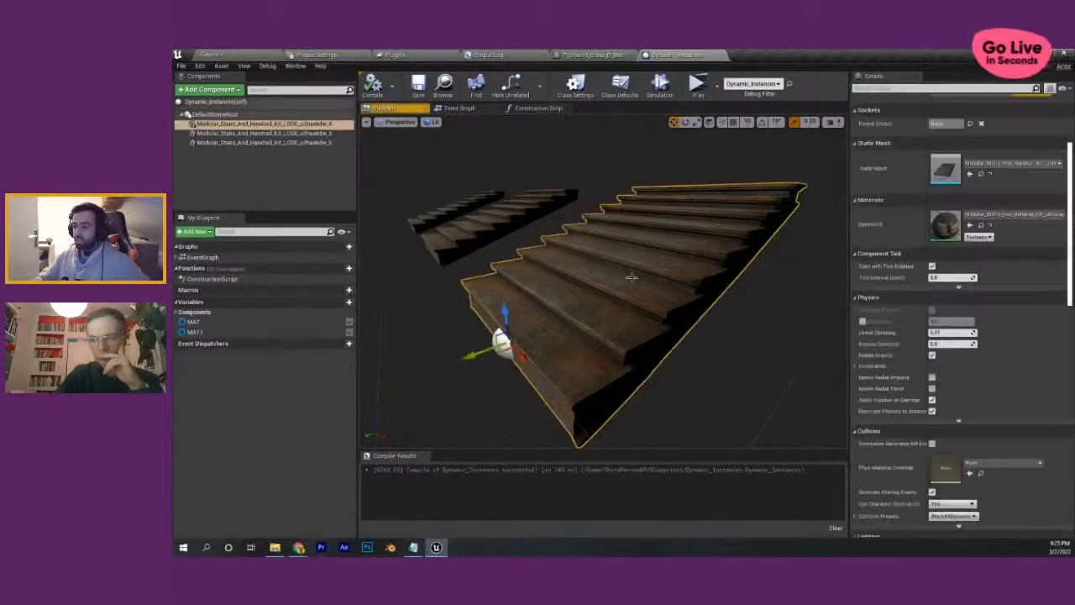
left_click(660, 85)
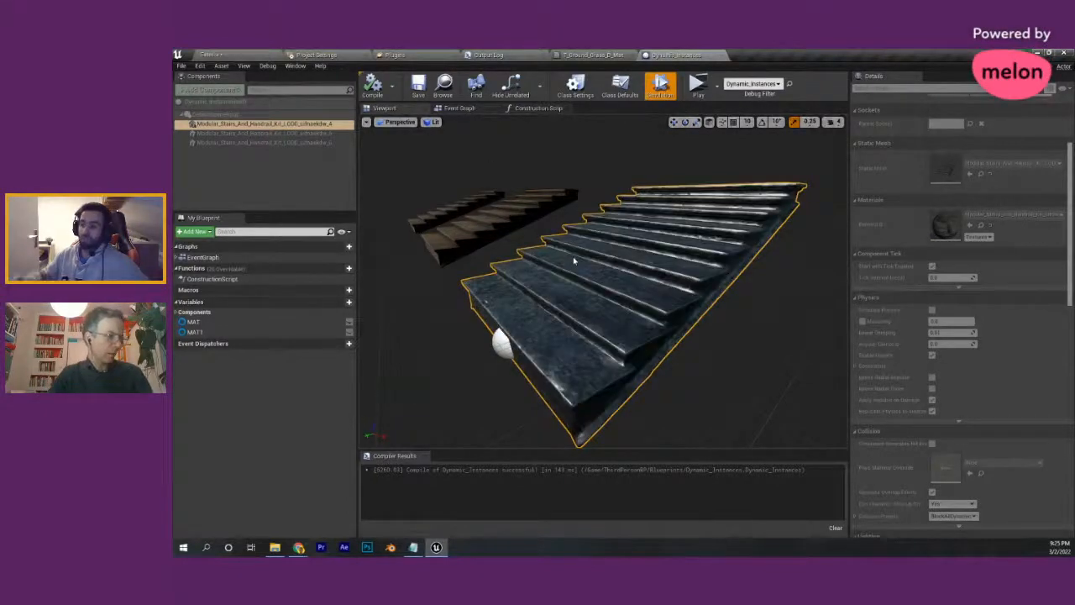
left_click_drag(576, 283, 504, 316, "alt")
- Examine the event graph of Dynamic_Instances: the timer chain from Event BeginPlay, the custom events, the Flip Flops and the Set Material nodes
left_click(474, 107)
right_click_drag(637, 255, 624, 254)
scroll(618, 253, "down", 3)
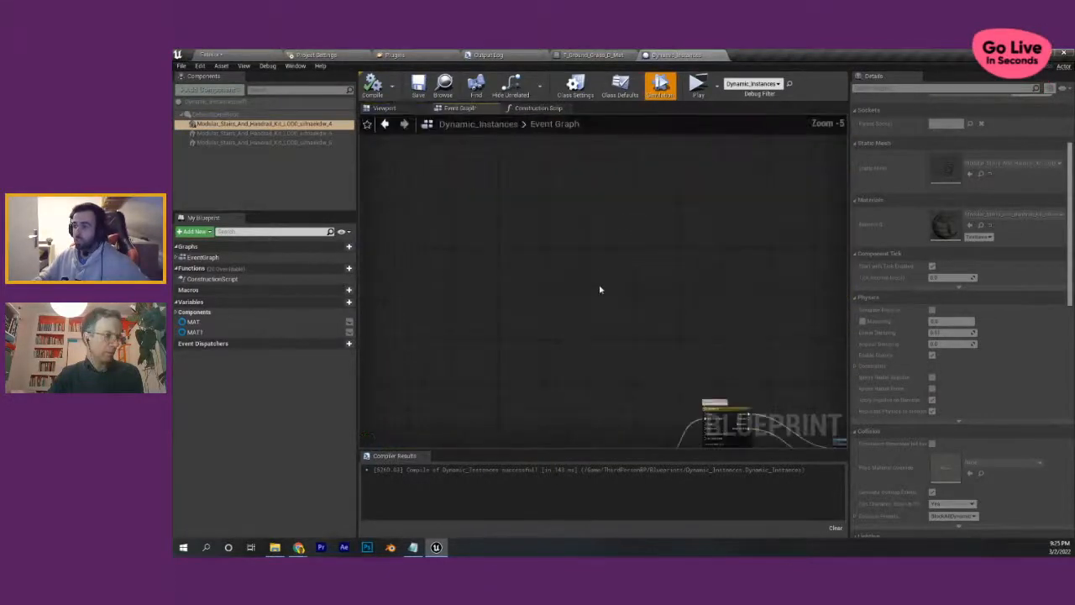
right_click_drag(601, 290, 543, 94)
scroll(468, 331, "up", 2)
right_click_drag(474, 336, 453, 220)
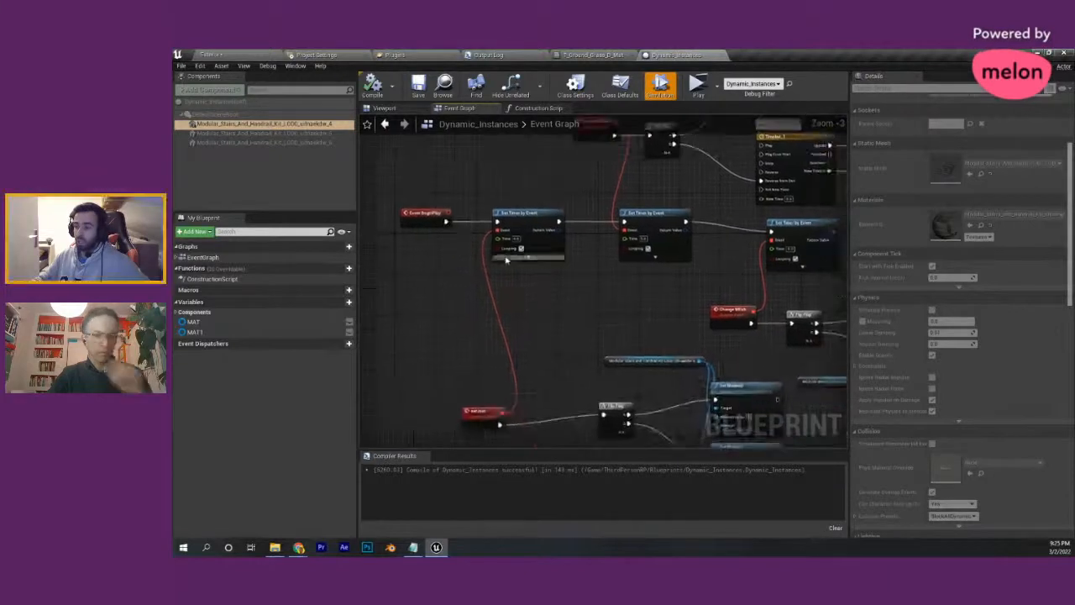
scroll(579, 194, "up", 1)
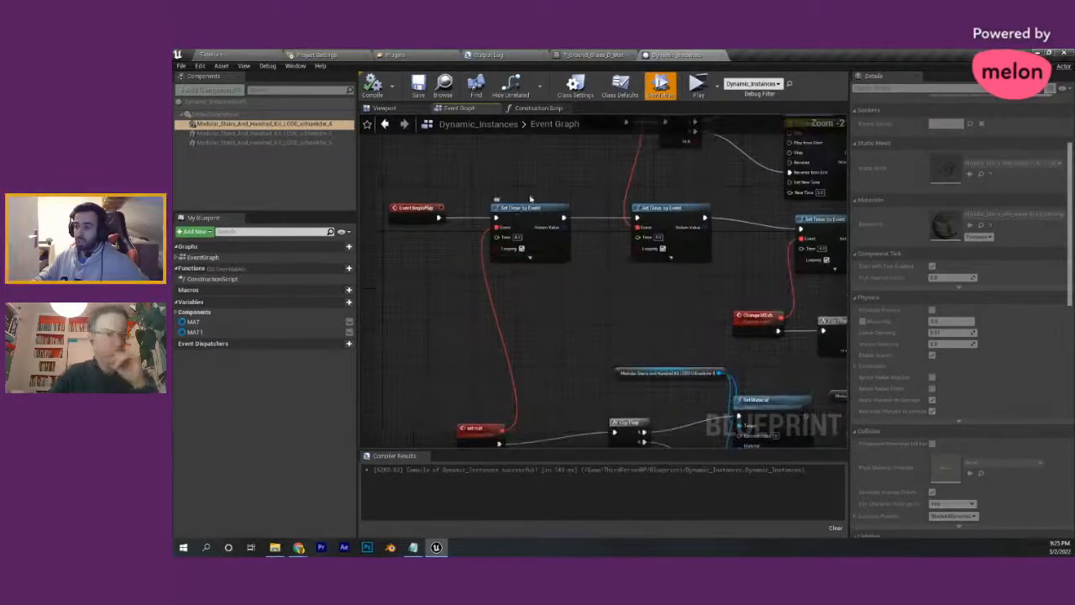
left_click(490, 281)
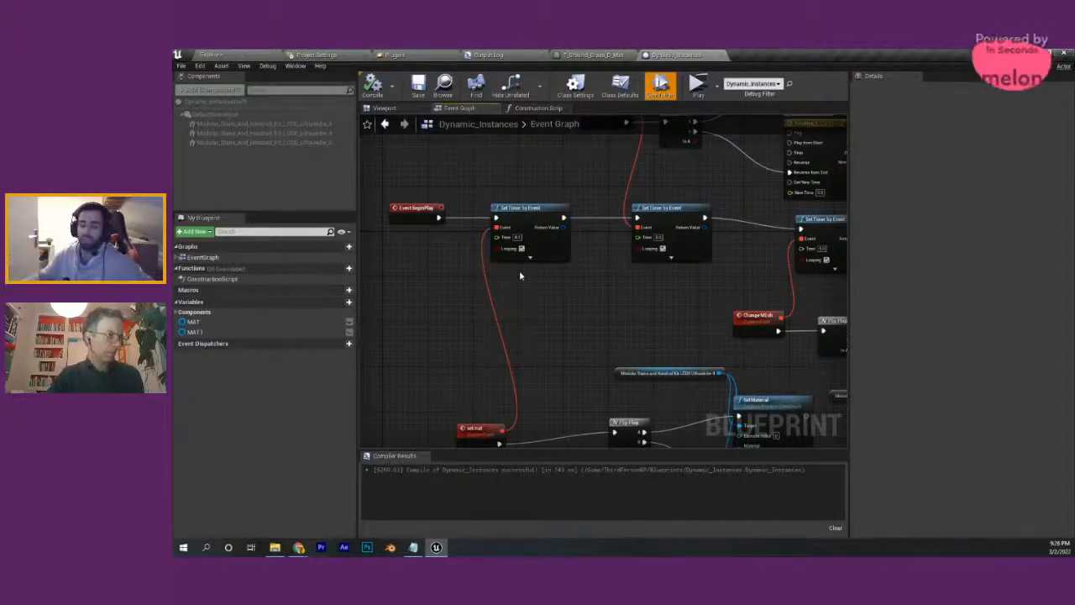
right_click_drag(557, 364, 505, 263)
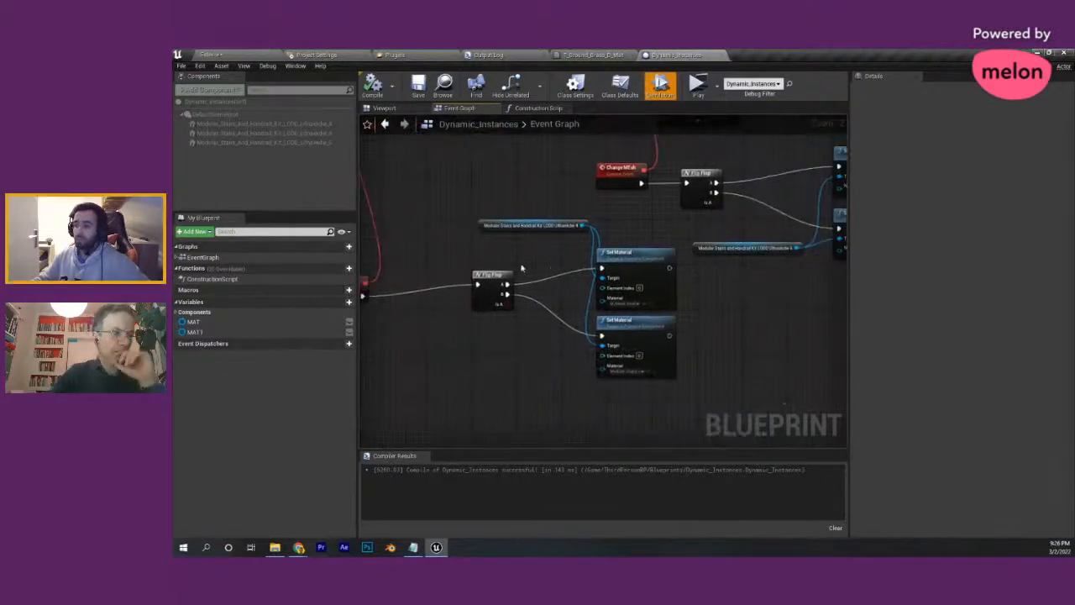
right_click_drag(433, 133, 461, 262)
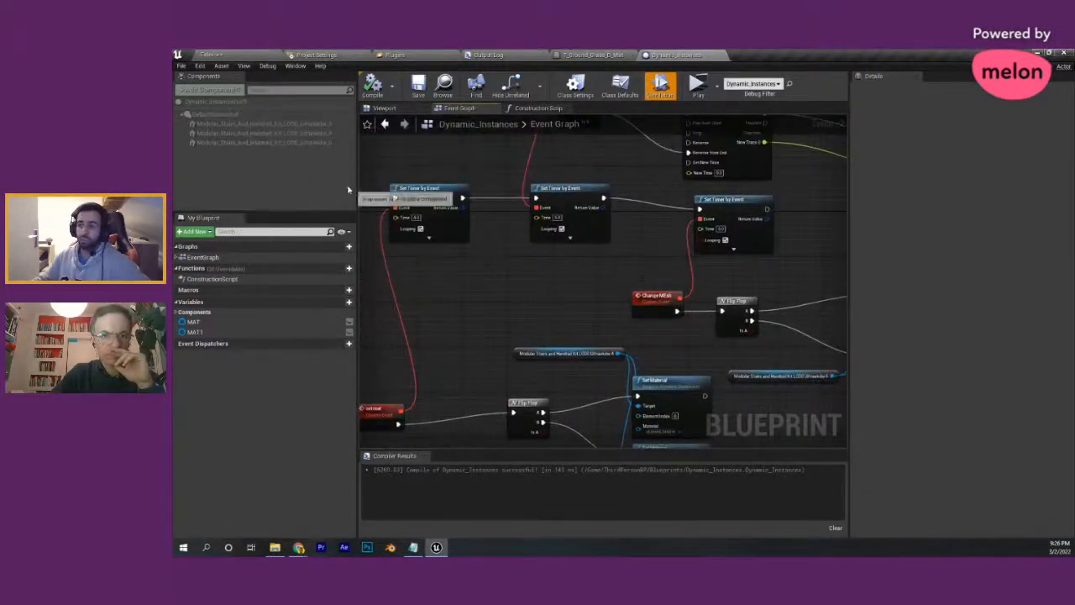
left_click(261, 124)
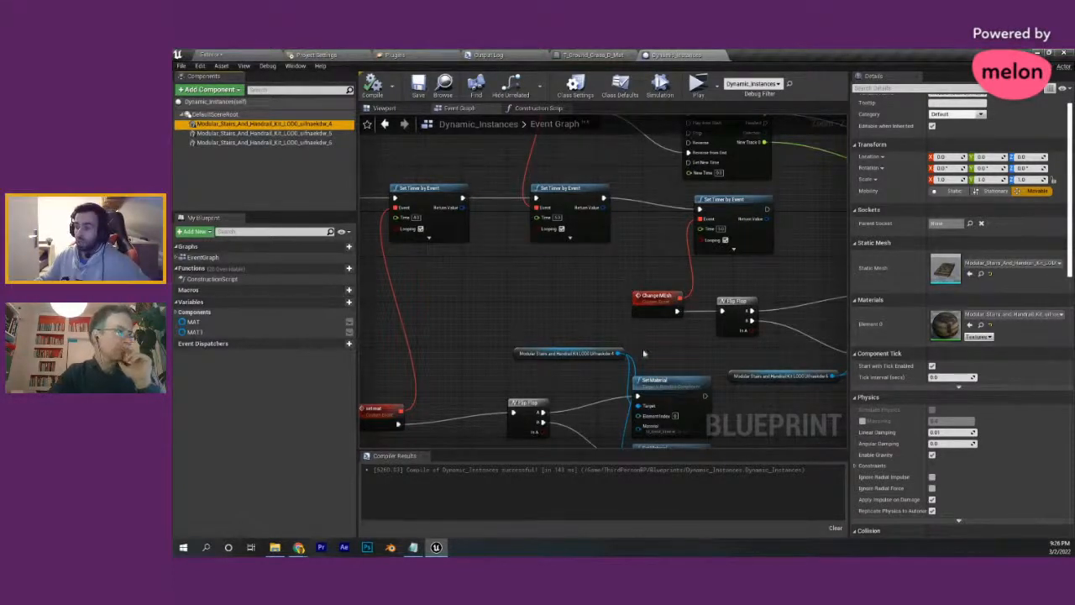
right_click_drag(643, 353, 592, 332)
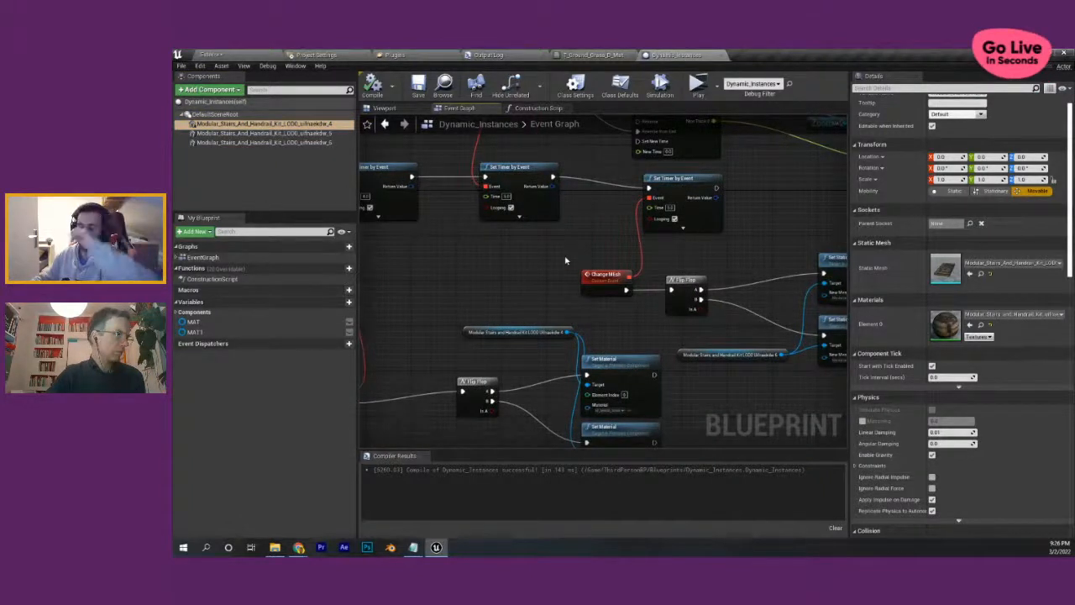
- Simulate the blueprint in the preview, watch the stairs' mesh and material change from another angle, and stop the simulation
left_click(406, 109)
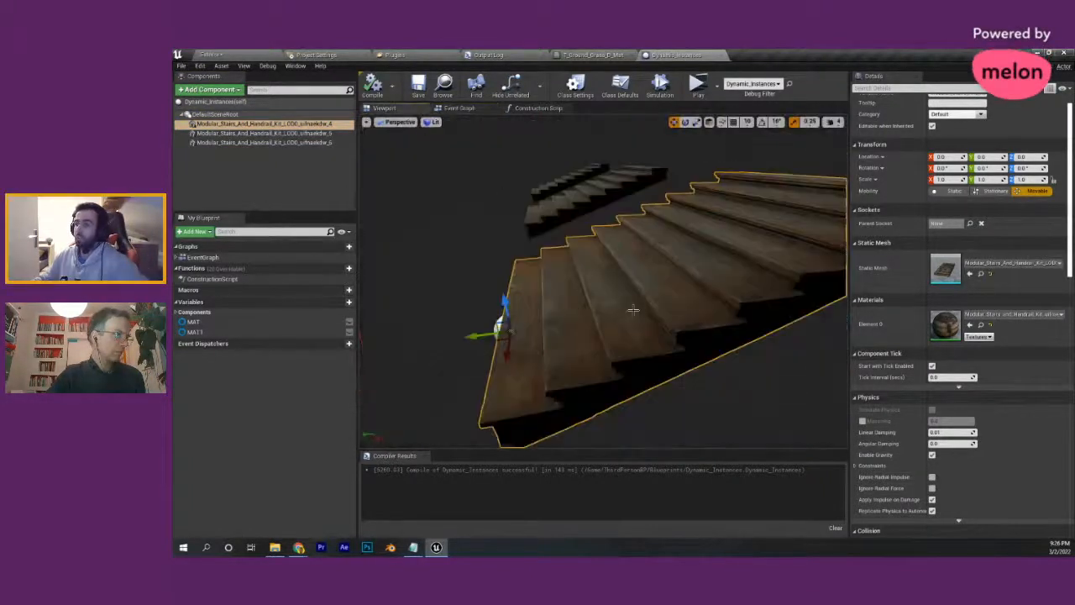
right_click_drag(605, 292, 665, 141)
left_click(660, 83)
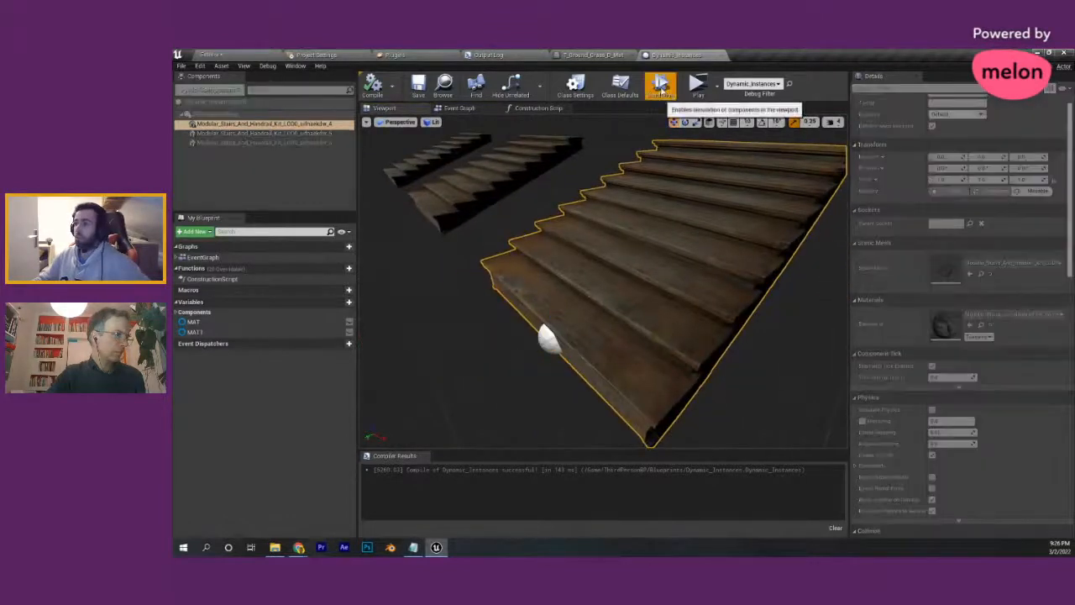
right_click_drag(644, 260, 693, 285)
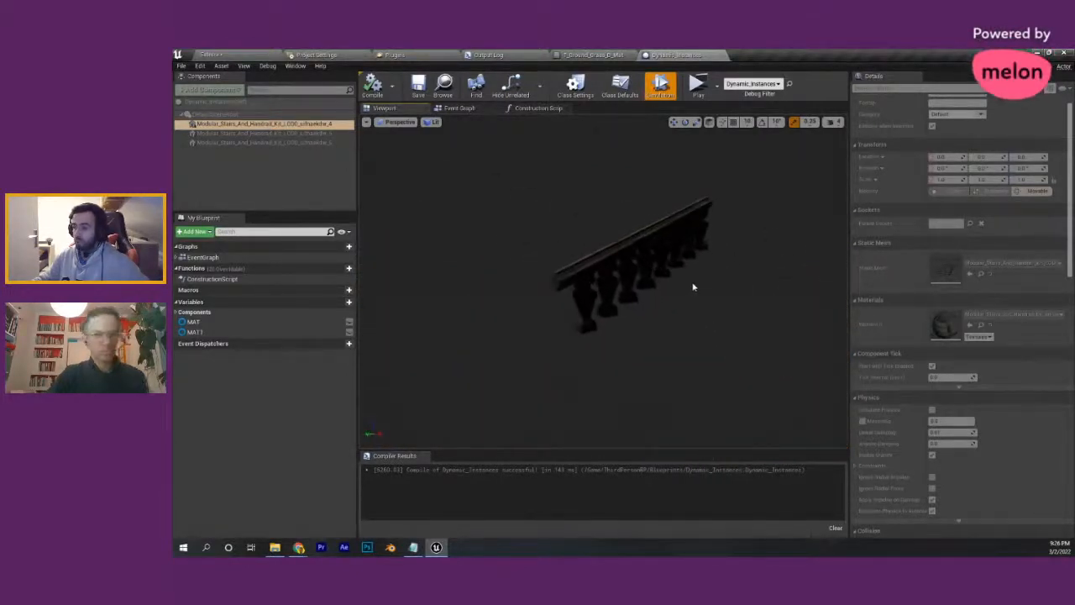
left_click(660, 84)
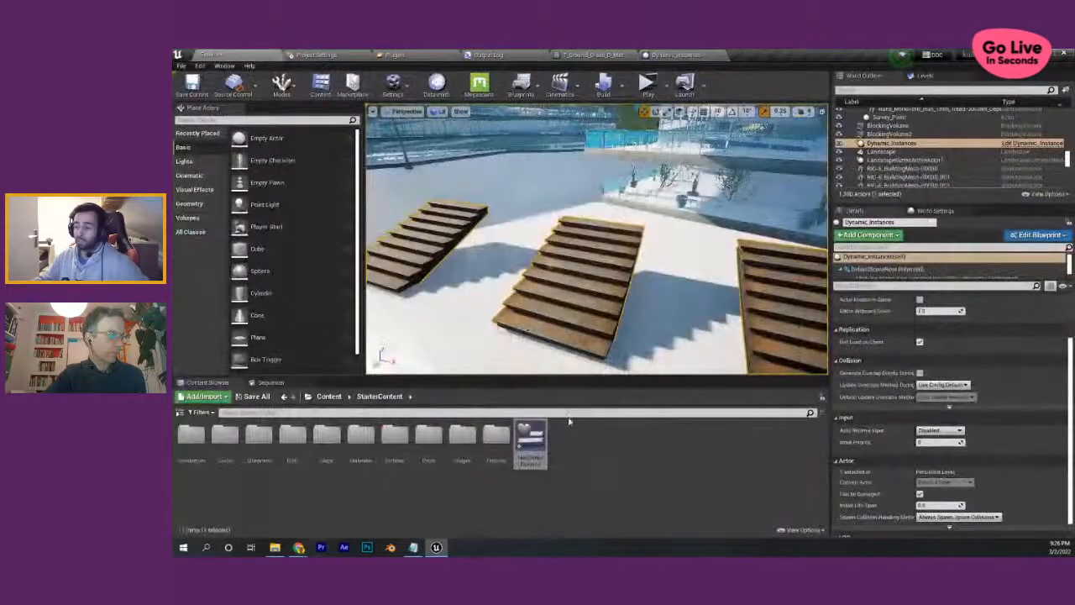
- Open NewWidgetBlueprint from the StarterContent folder and bring up the On Pressed event of Button_0 in its graph
double_click(531, 439)
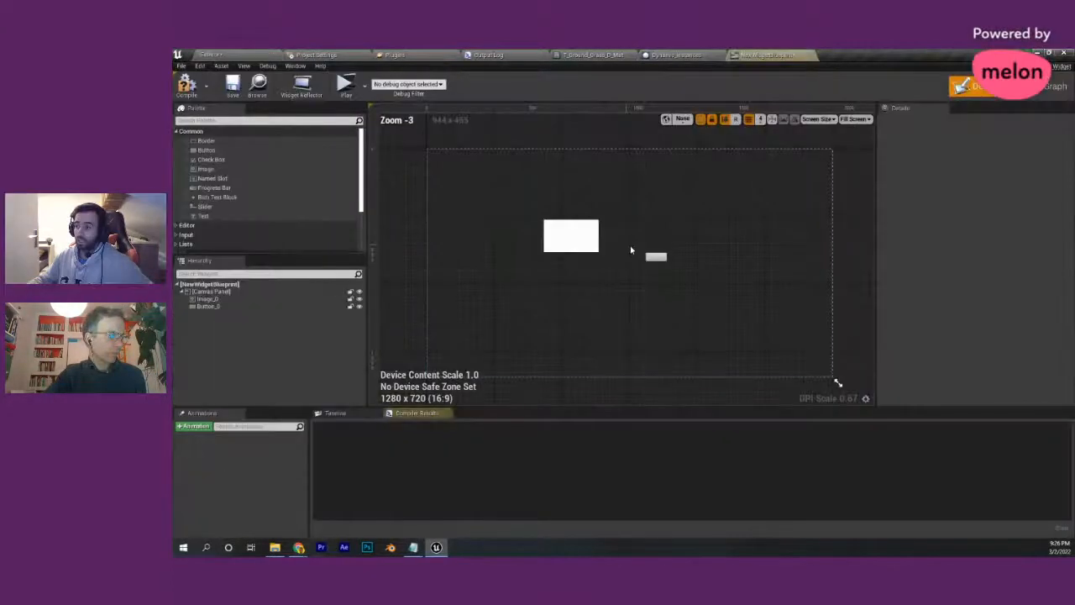
left_click(657, 260)
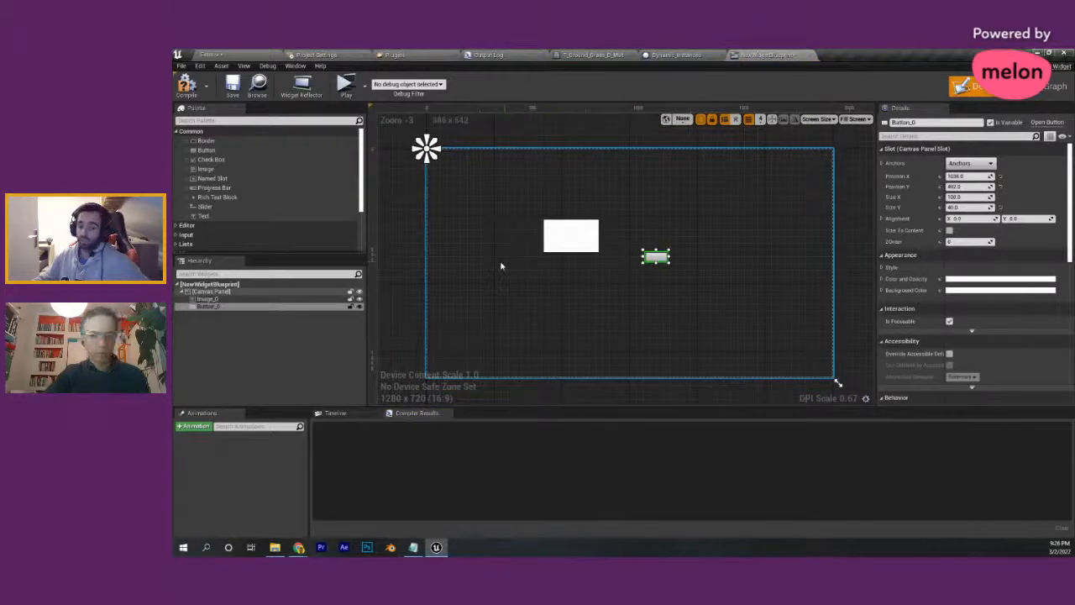
scroll(974, 294, "down", 10)
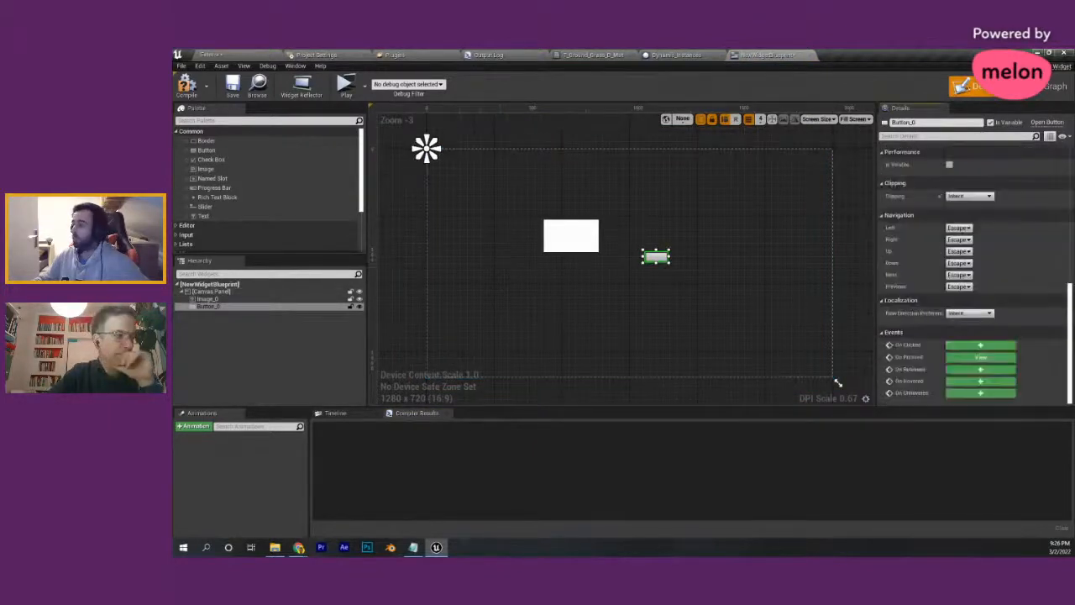
left_click(976, 360)
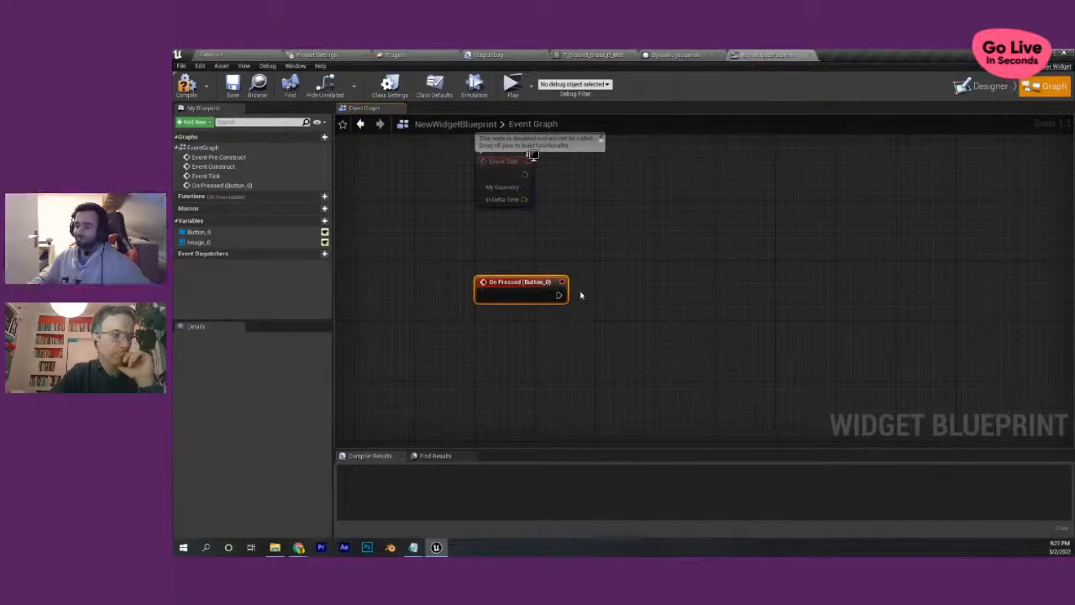
- Connect a Get Actor Of Class node to the On Pressed event and set its actor class to Dynamic_Instances
left_click_drag(558, 294, 586, 299)
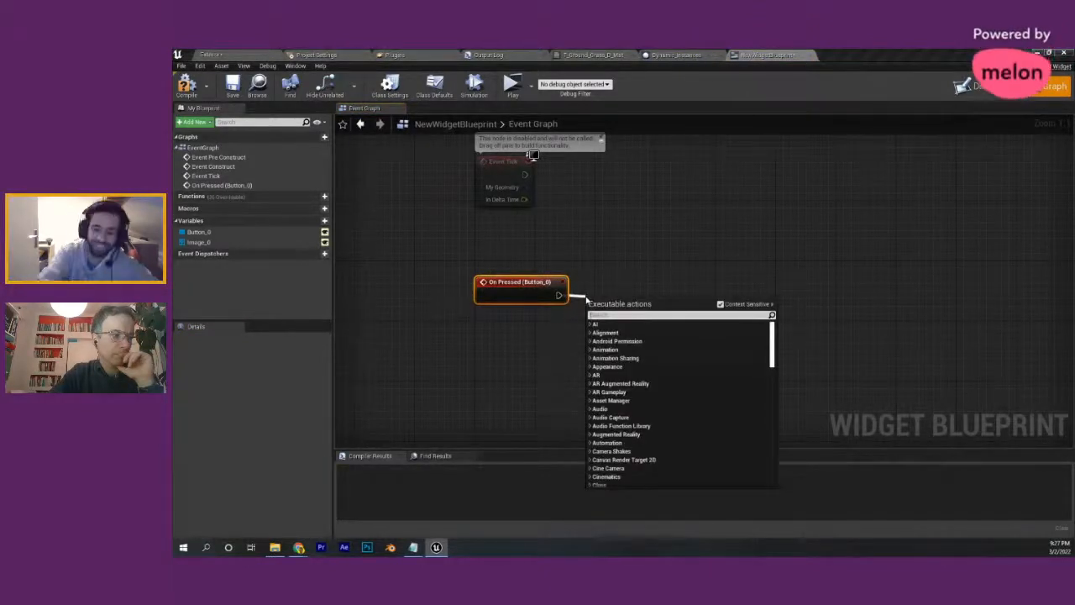
type("get actor")
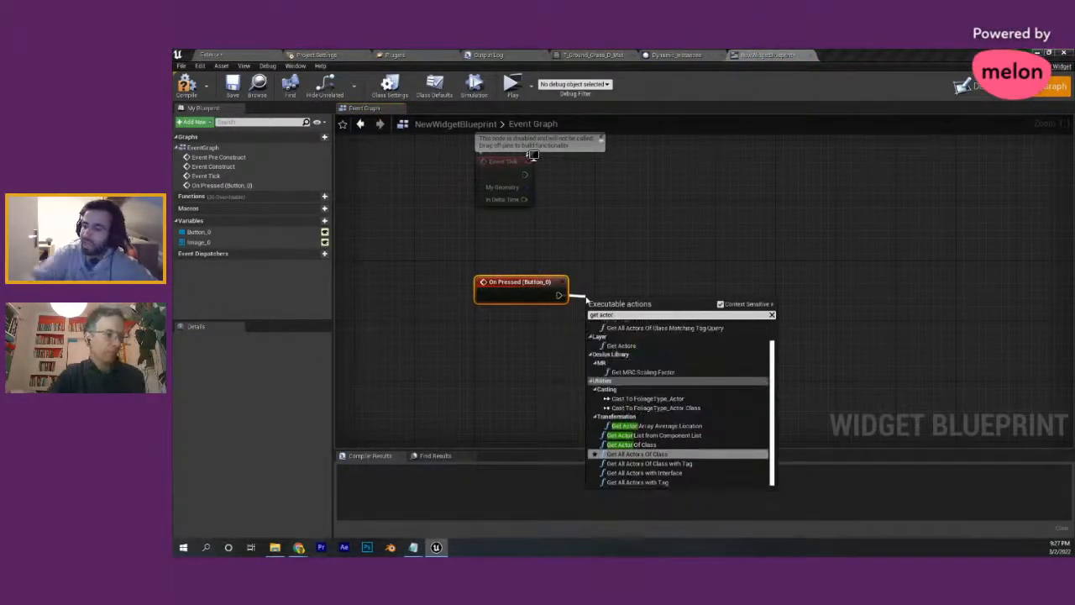
left_click(636, 444)
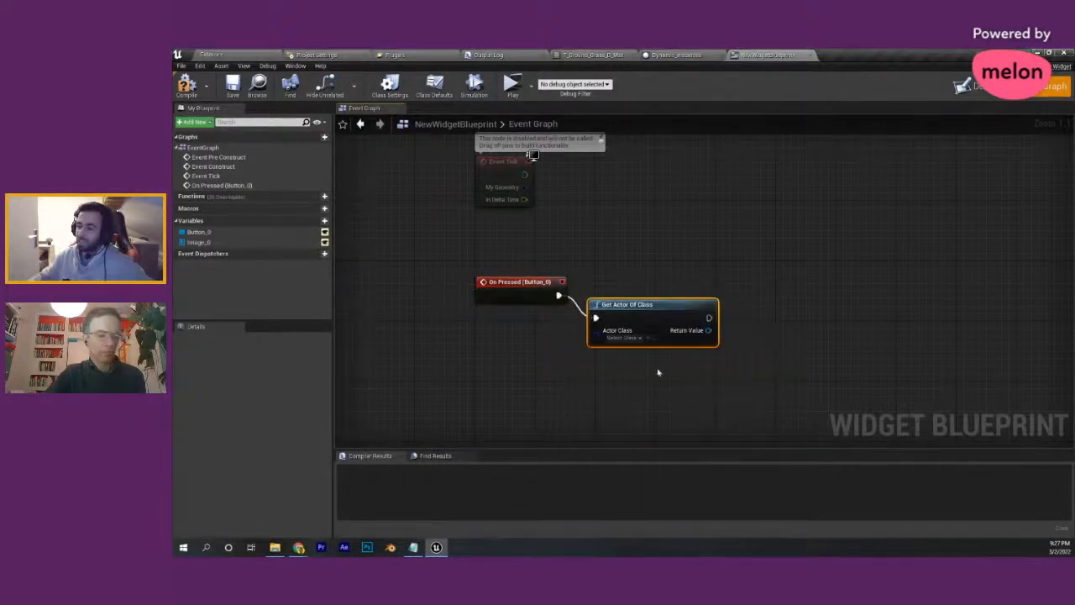
left_click_drag(639, 319, 645, 304)
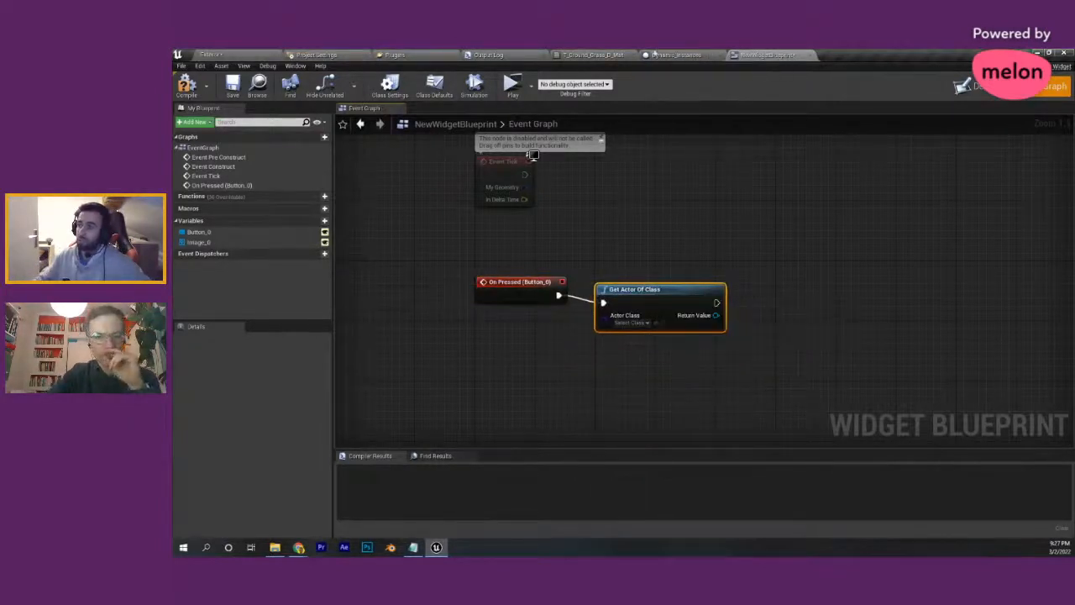
left_click(638, 322)
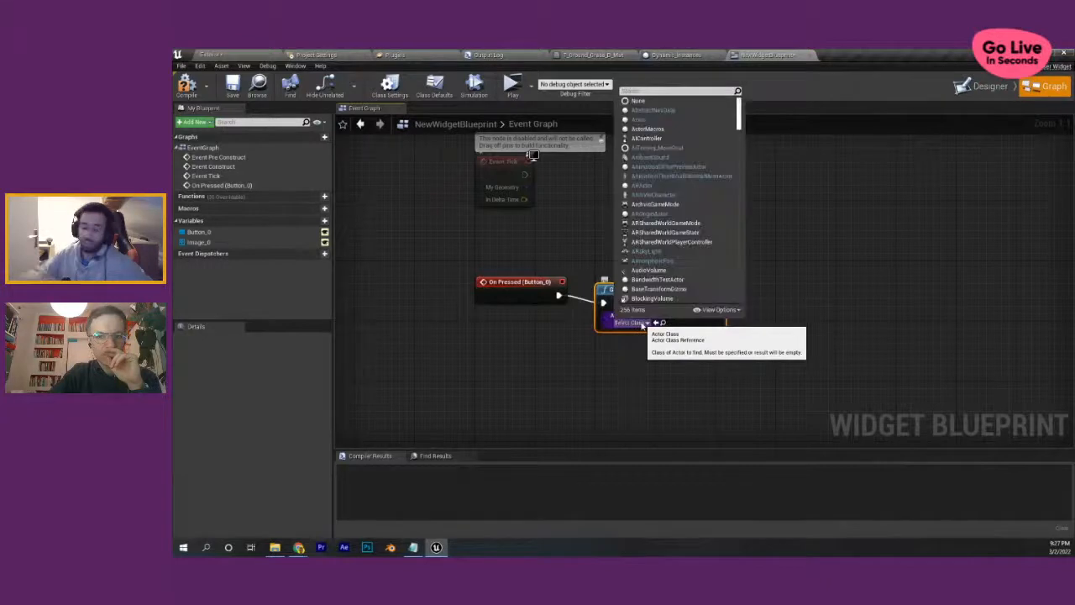
type("dynamic")
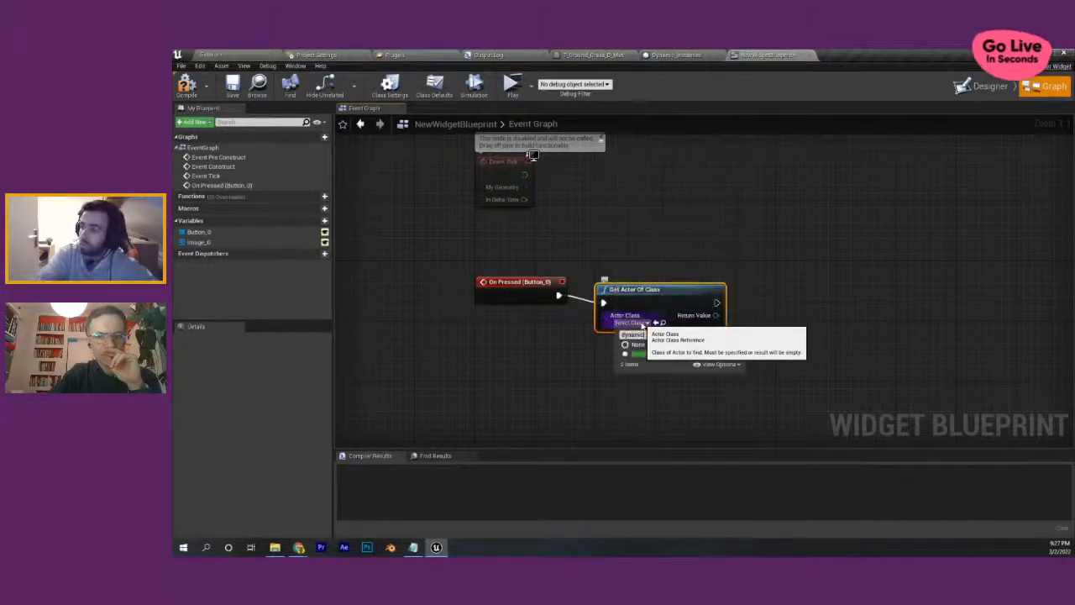
left_click(638, 354)
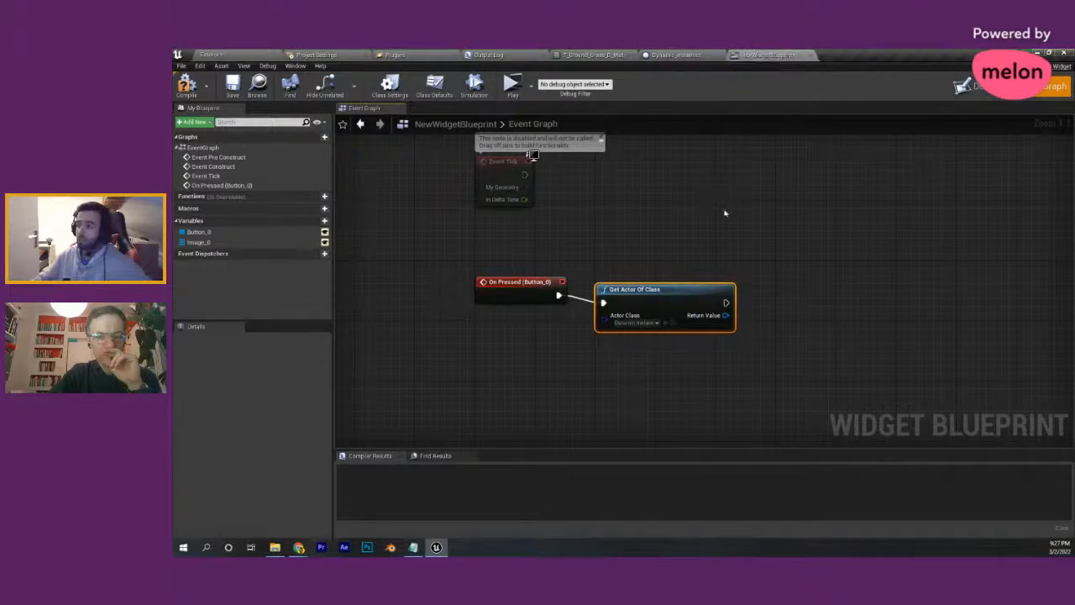
- Check the stairs components in Dynamic_Instances and add a Set Static Mesh node for stairs component 6 from the Get Actor Of Class return value
left_click(682, 55)
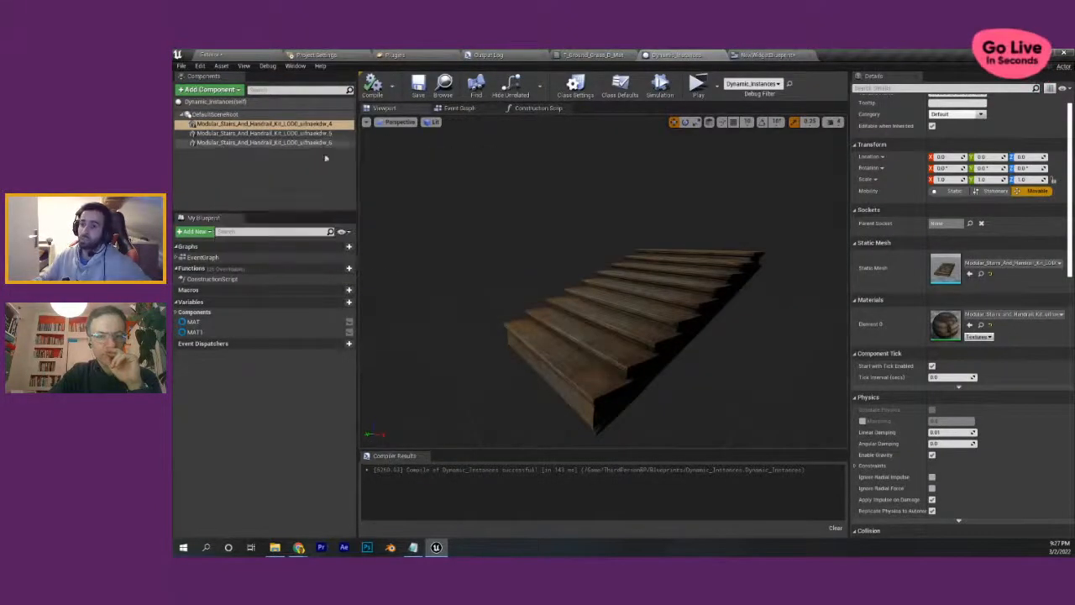
left_click(766, 55)
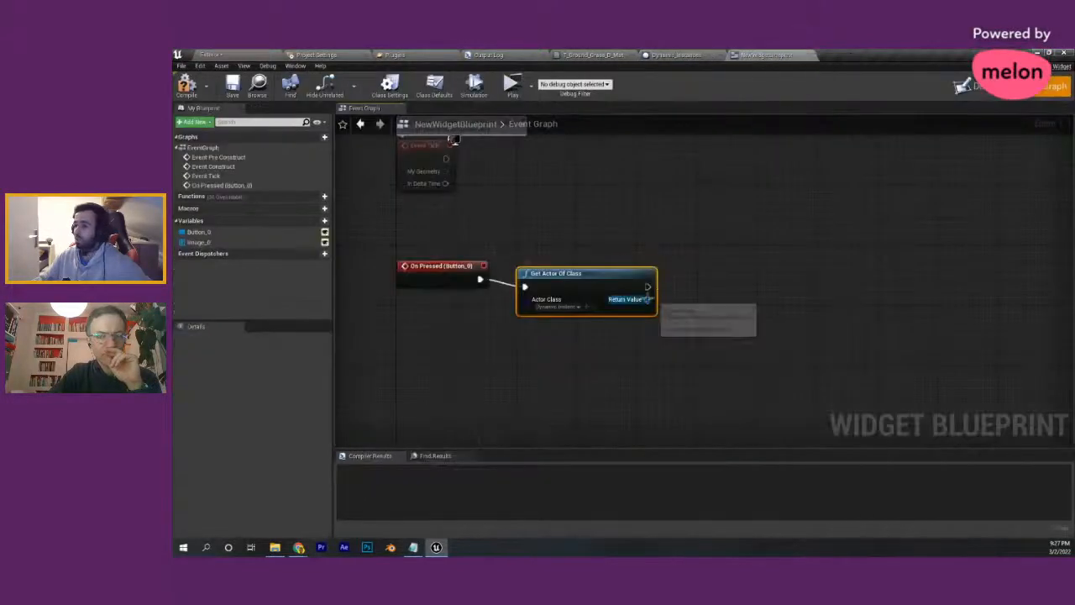
left_click_drag(648, 299, 678, 313)
left_click(676, 55)
left_click(766, 54)
type("modula")
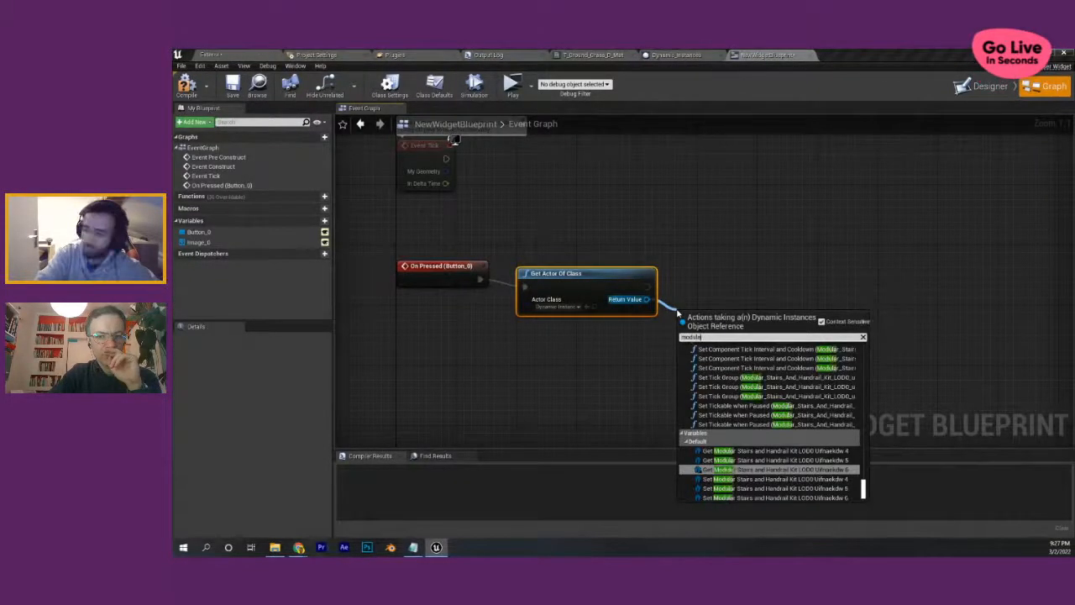
key("BackSpace")
key("BackSpace")
key("BackSpace")
key("BackSpace")
key("BackSpace")
type("st")
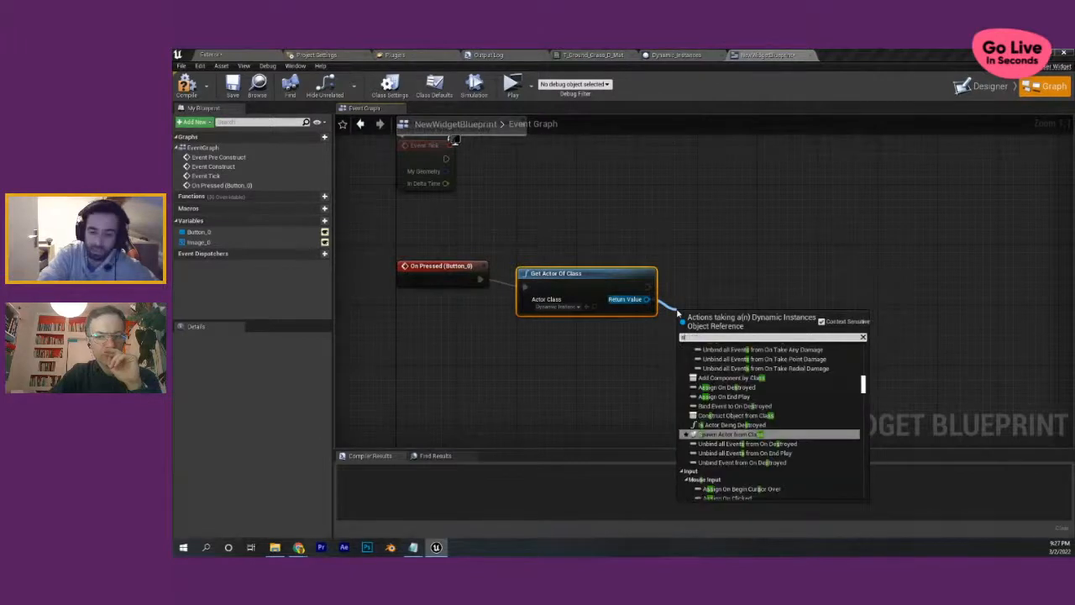
type("ati")
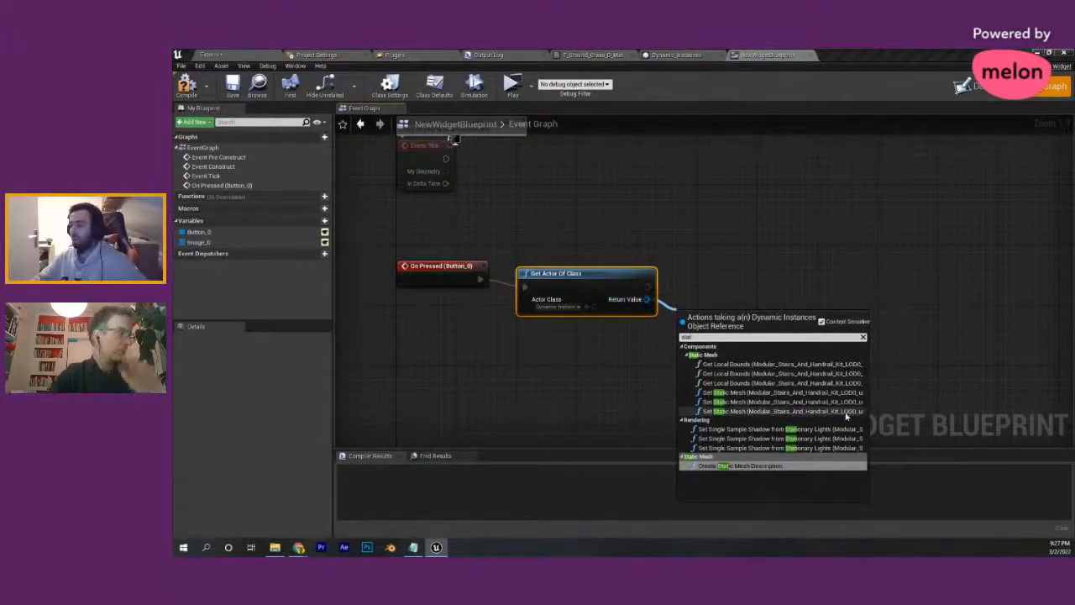
left_click(749, 402)
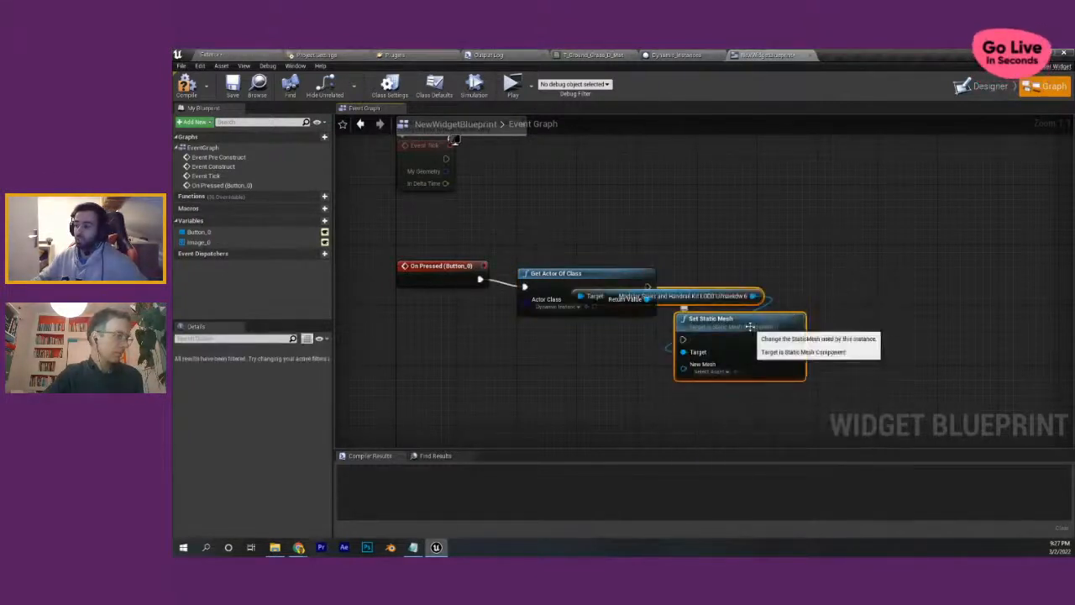
- Space out the new nodes by placing the Set Static Mesh node to the right of Get Actor Of Class, beside the stairs reference
left_click_drag(762, 323, 838, 279)
left_click(898, 260)
right_click_drag(902, 276, 813, 252)
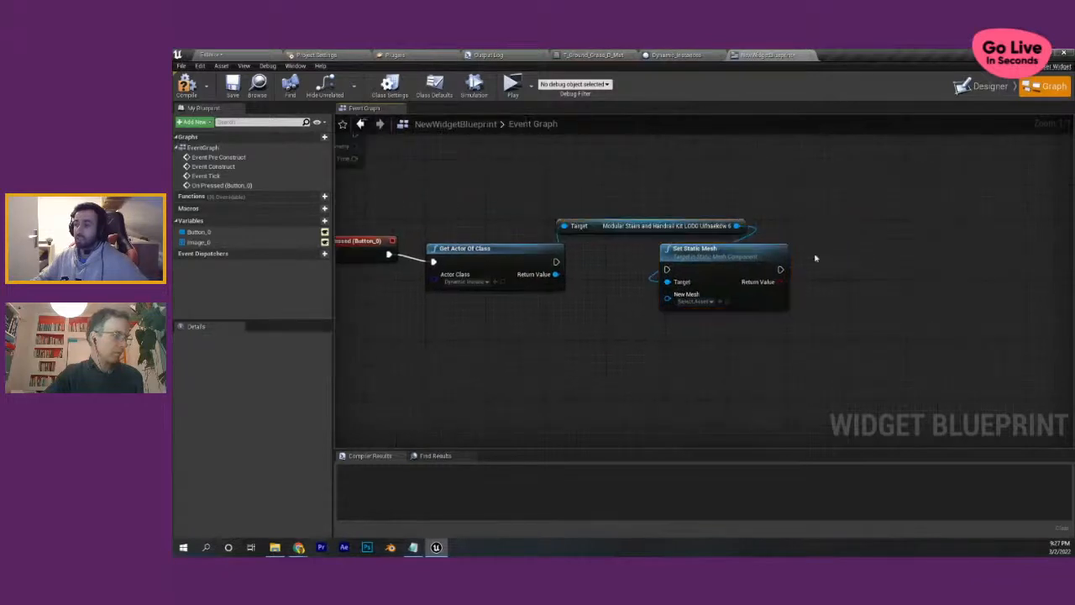
left_click_drag(761, 263, 804, 264)
right_click_drag(804, 265, 874, 260)
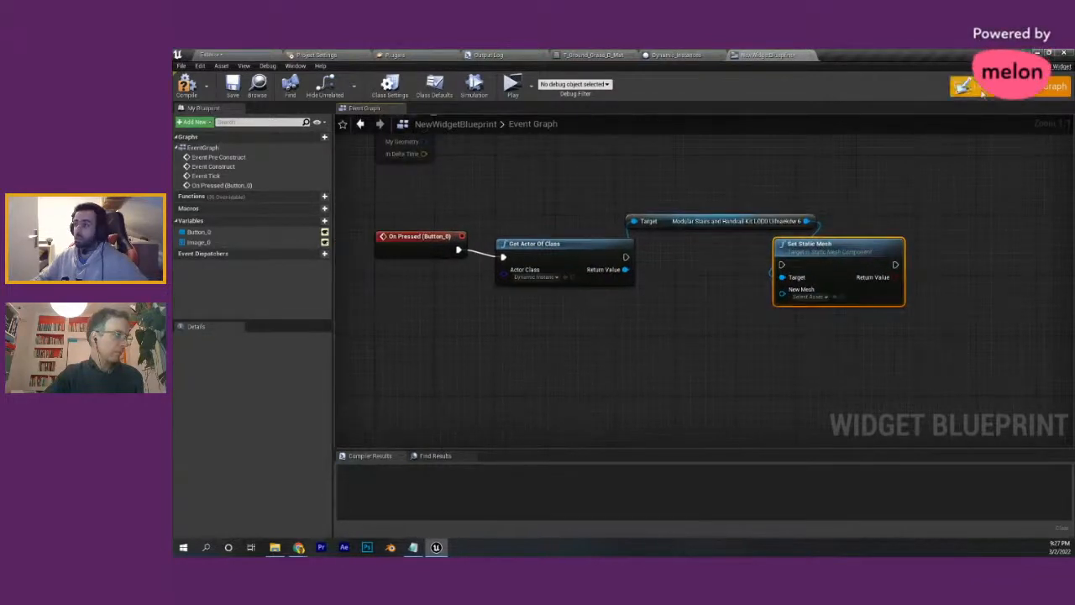
- Review the widget's designer layout and graph, look at the Dynamic_Instances preview, and close the NewWidgetBlueprint editor
left_click(979, 92)
left_click(1048, 86)
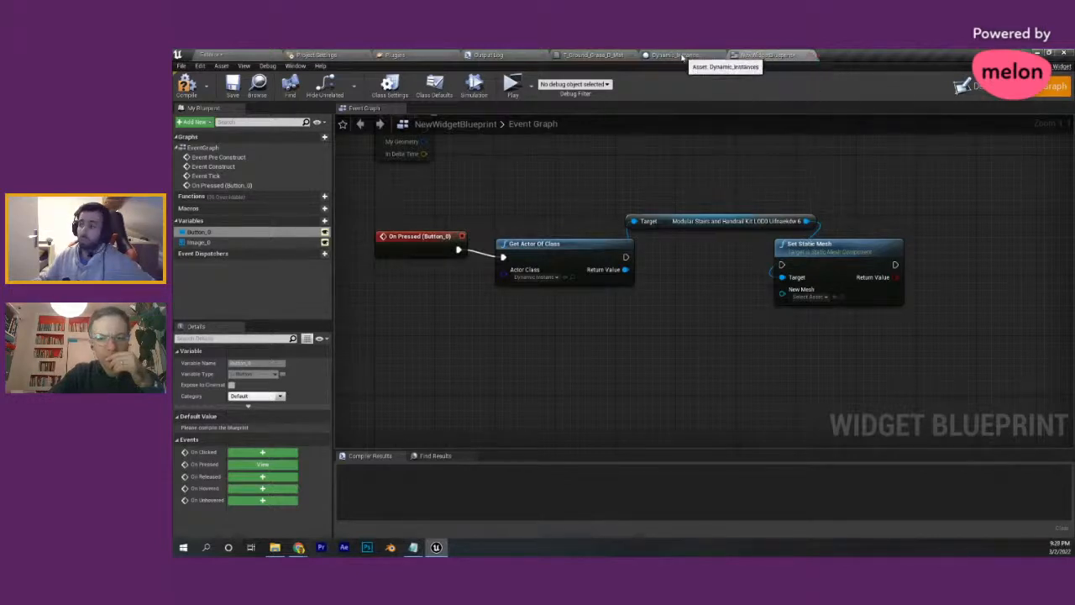
left_click(678, 56)
scroll(596, 300, "up", 5)
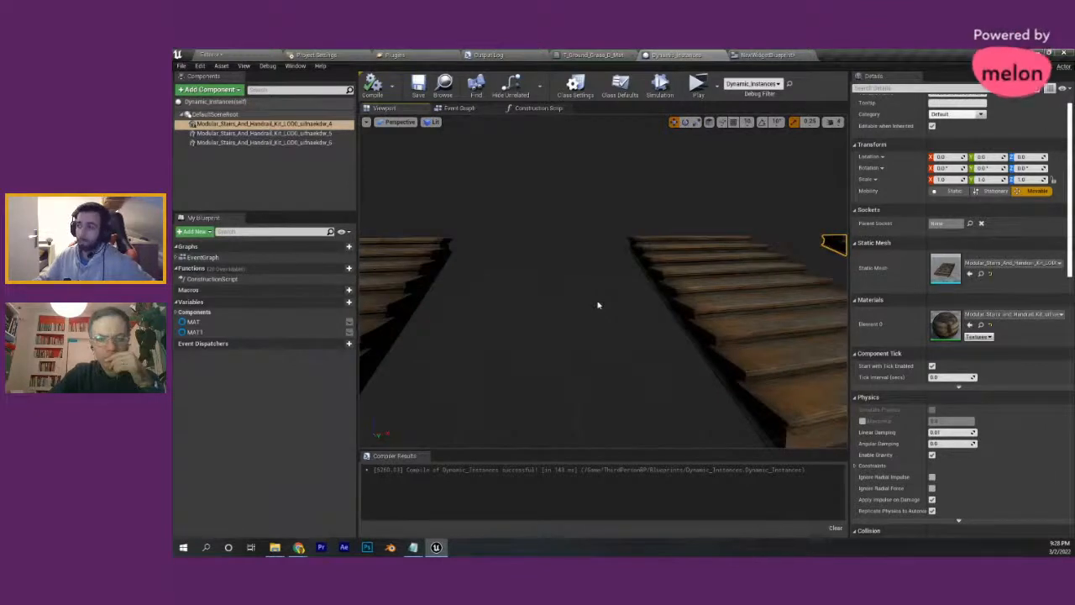
left_click(809, 56)
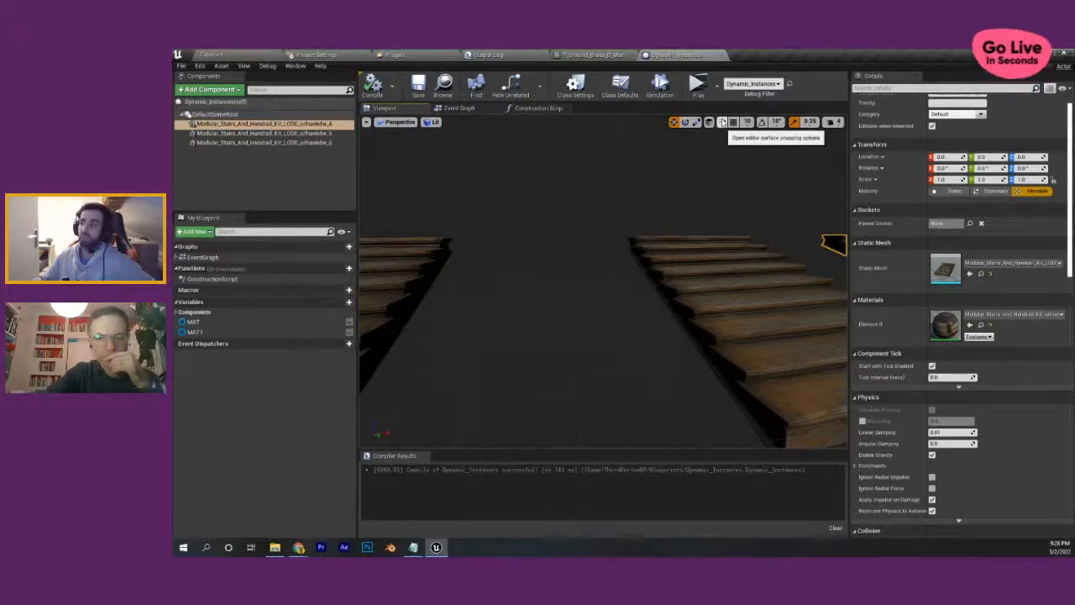
scroll(639, 200, "up", 5)
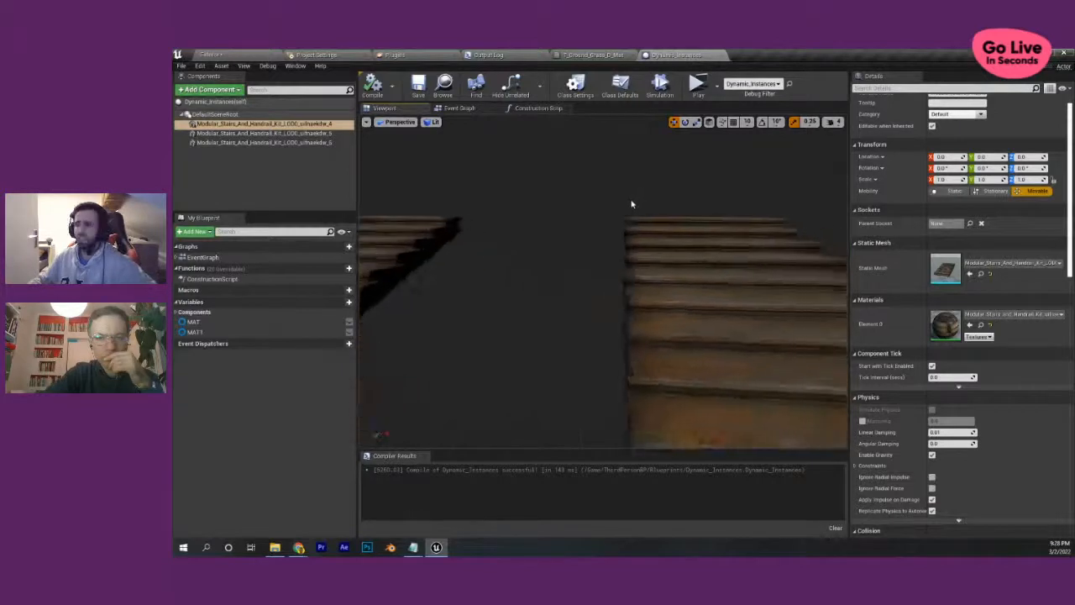
- Inspect the stairs in the Dynamic_Instances preview and toggle component simulation on and off
right_click_drag(632, 204, 570, 209)
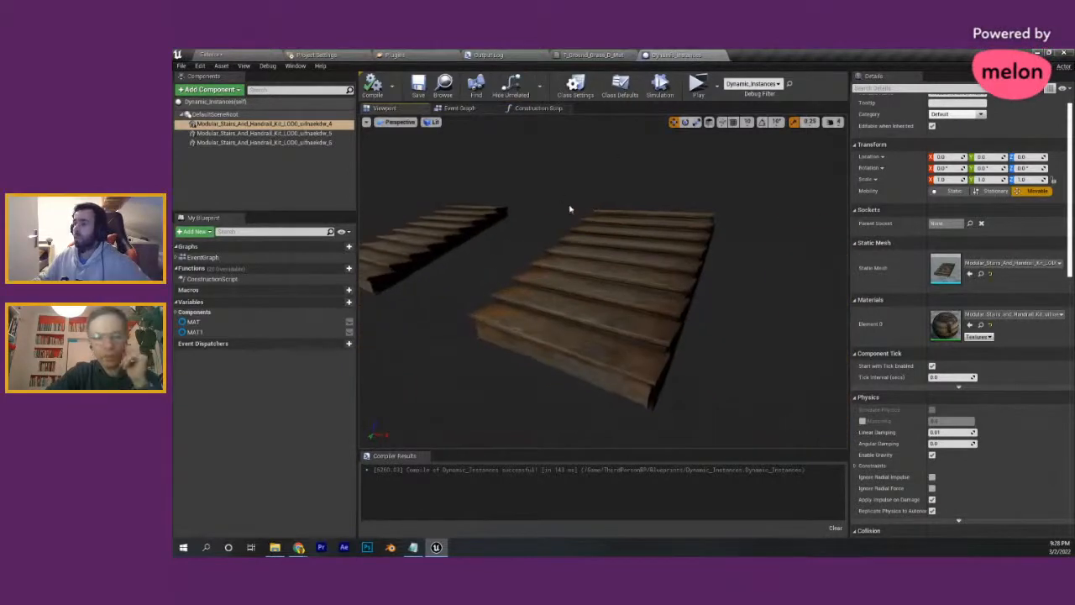
left_click(660, 84)
right_click_drag(680, 213, 655, 238)
left_click(660, 84)
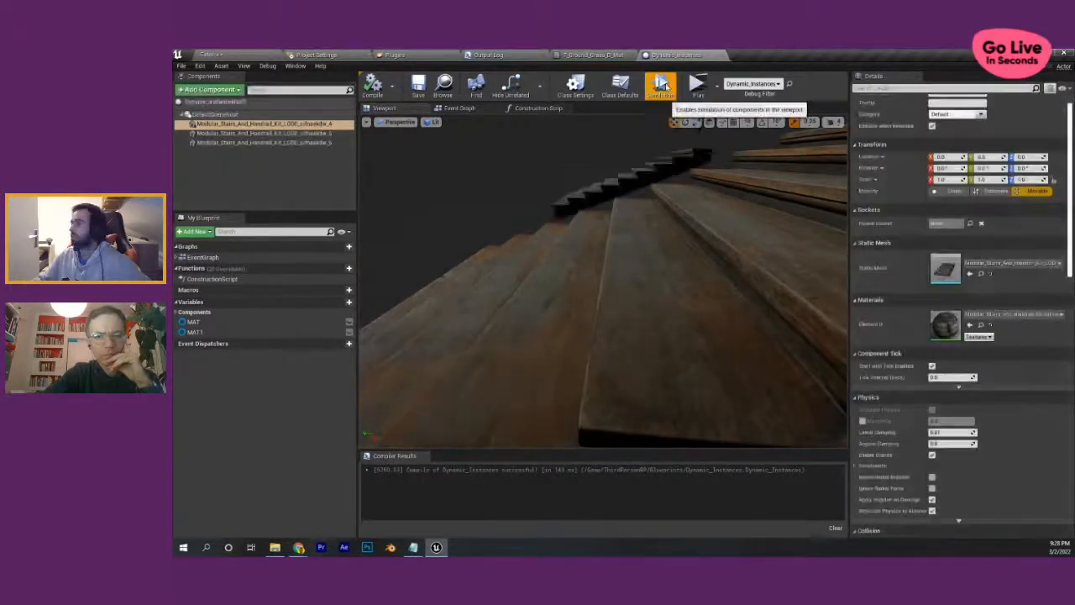
- Simulate the level, view the Dynamic_Instances stairs up close, and stop the simulation
left_click(229, 54)
left_click(671, 94)
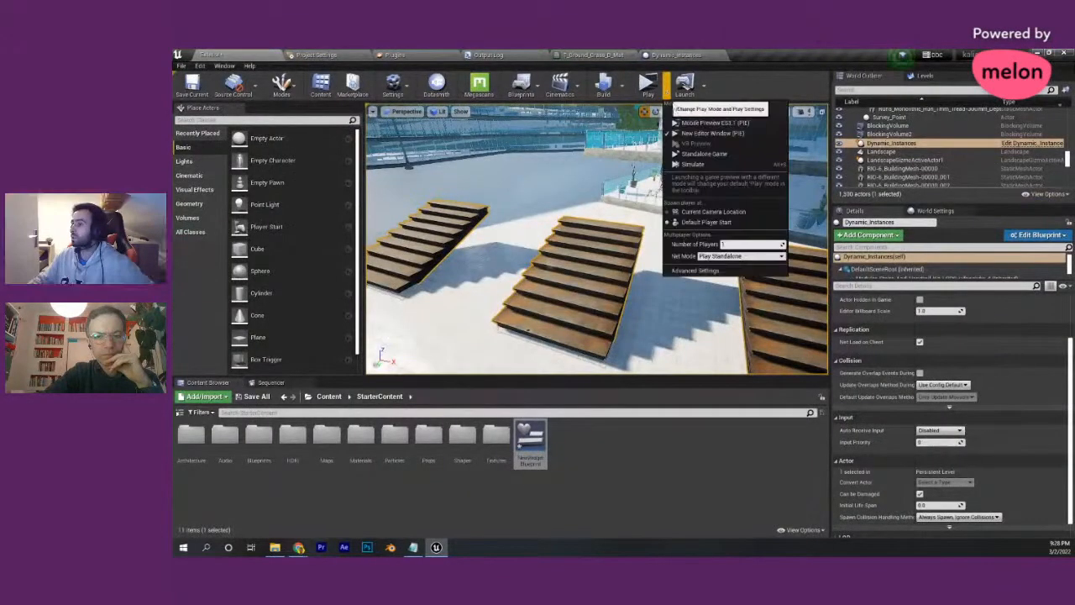
left_click(783, 161)
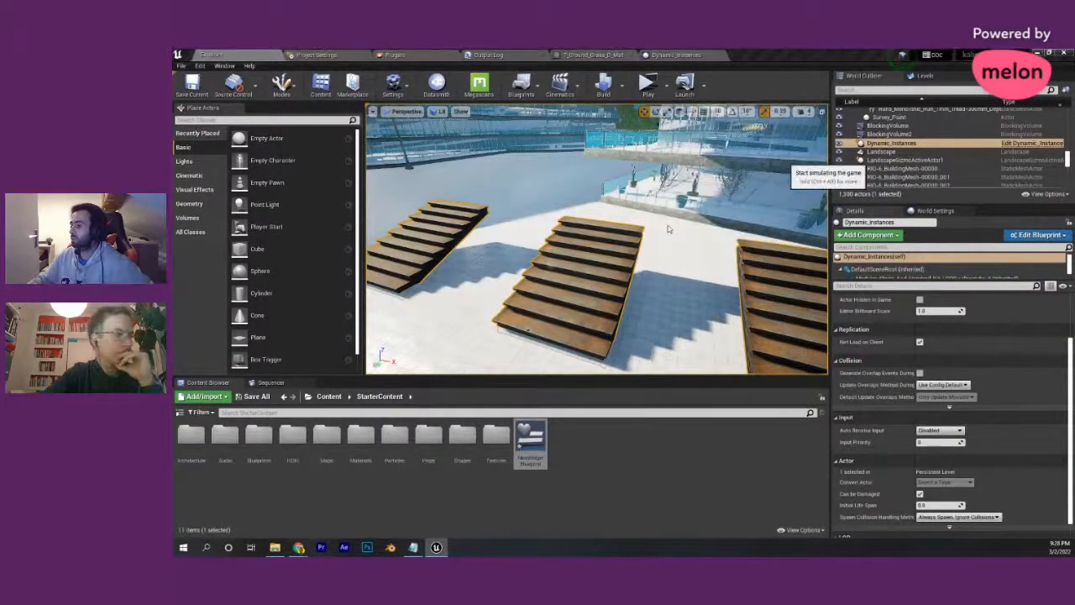
right_click_drag(663, 229, 599, 292)
key("w")
key("w")
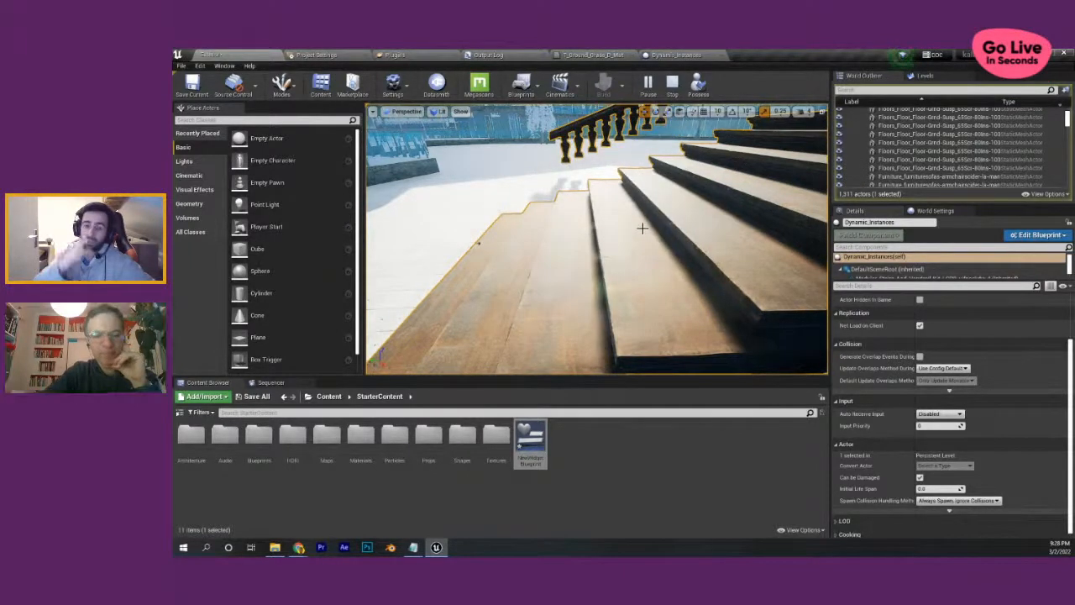
key("Escape")
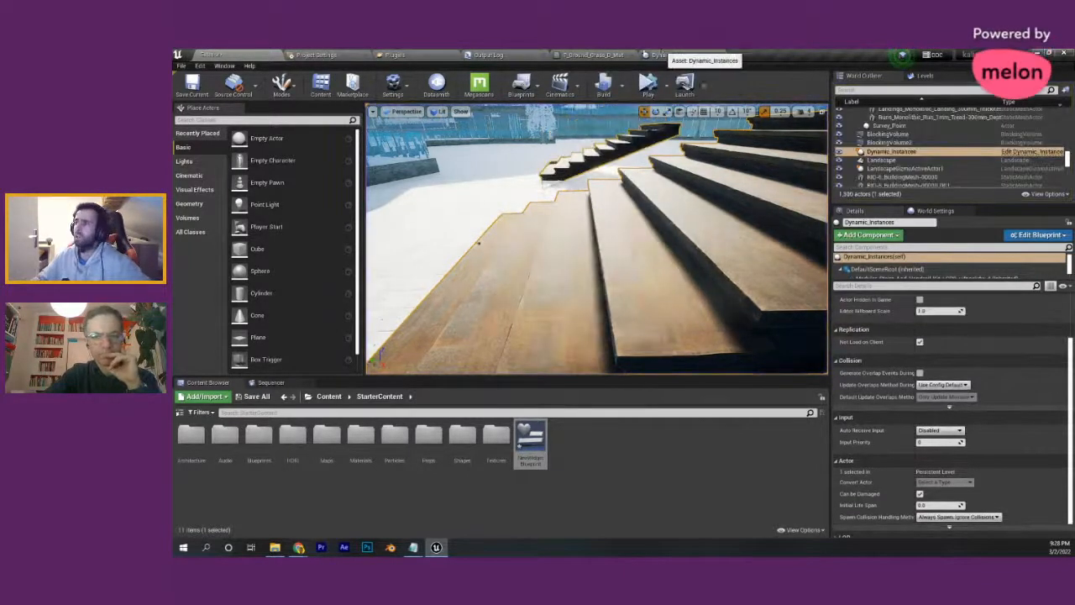
- Open Timeline_0 from the Dynamic_Instances event graph and adjust its first key's tangent to give the curve a smoother start
left_click(684, 54)
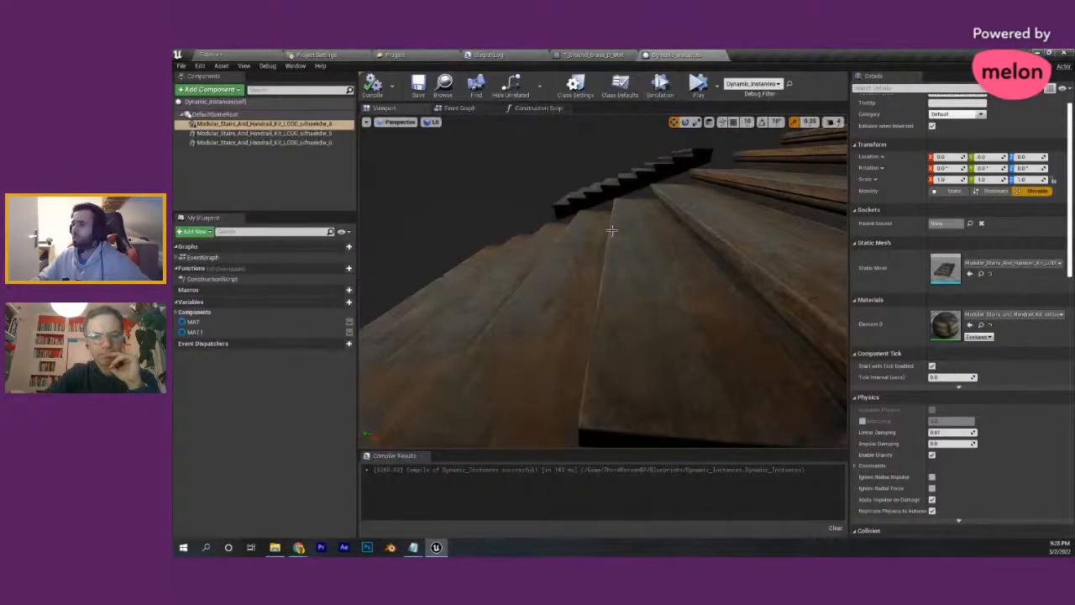
right_click_drag(611, 230, 811, 252)
left_click(466, 109)
scroll(641, 362, "down", 5)
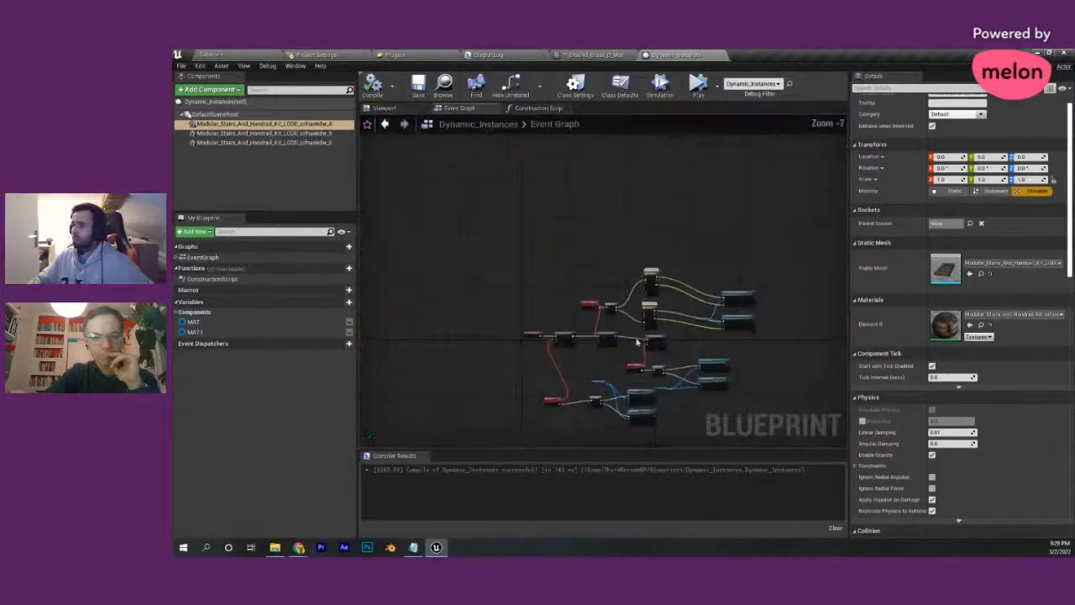
scroll(636, 342, "up", 5)
double_click(568, 288)
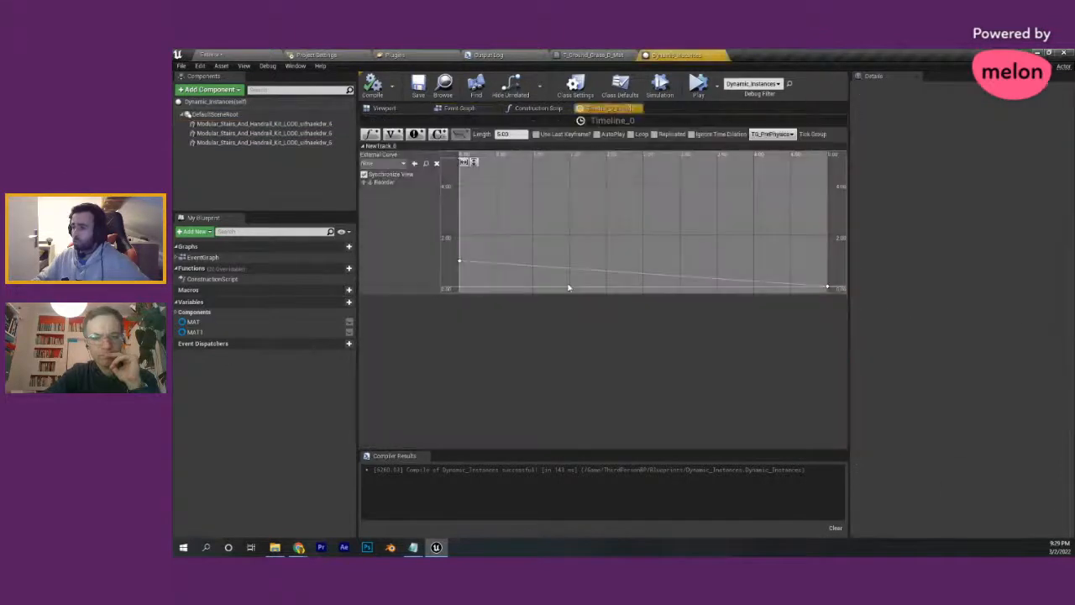
left_click(459, 262)
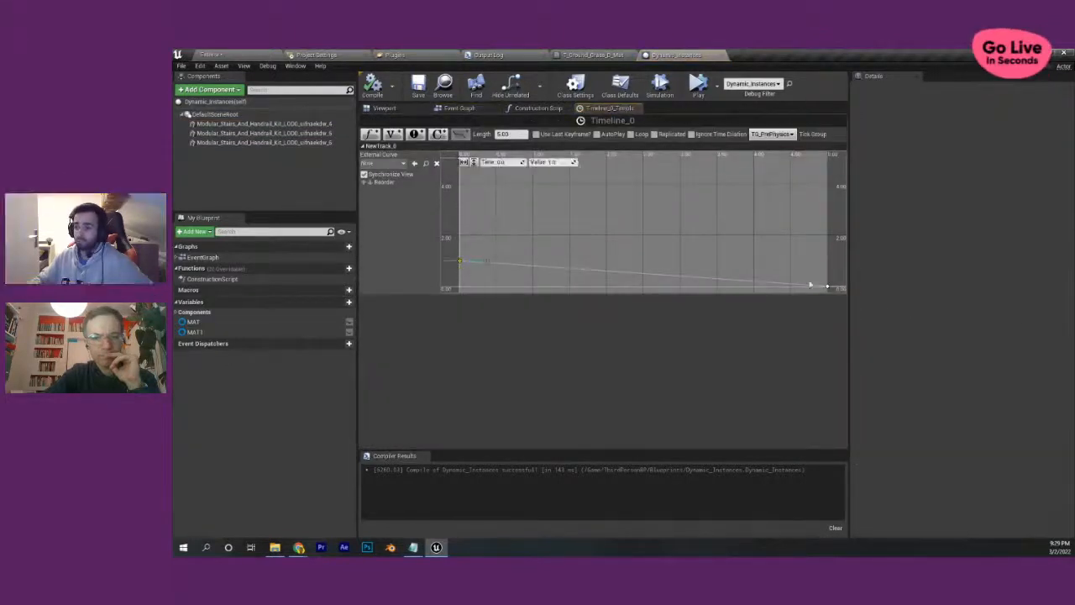
mouse_move(487, 263)
left_mouse_down()
mouse_move(487, 278)
mouse_move(489, 262)
left_mouse_up()
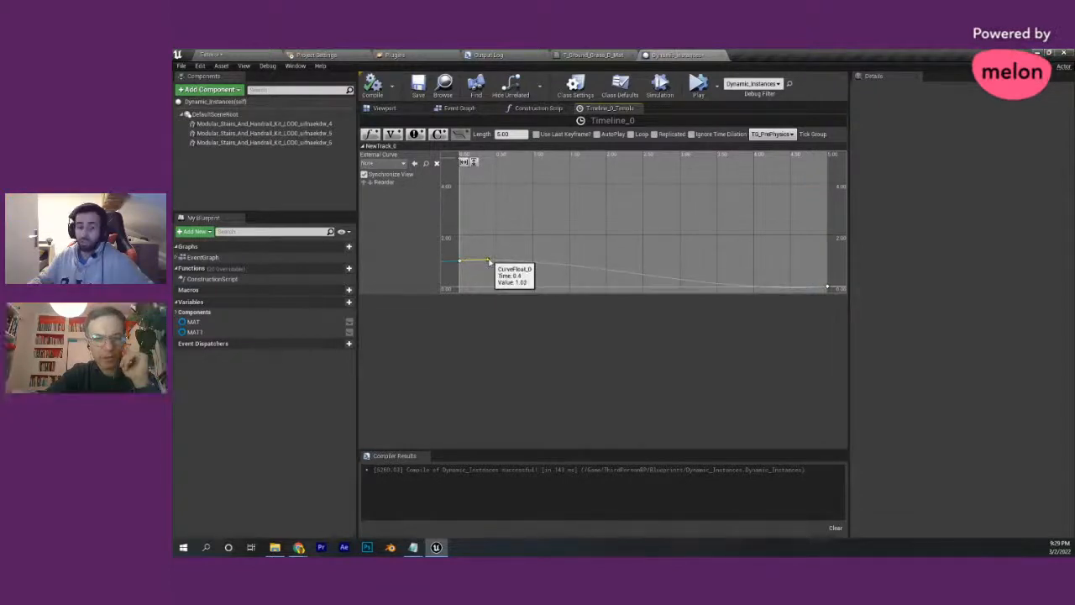
- Examine how the keys of Timeline_0 and the two timelines' tracks drive the Max Roughness Set Scalar Parameter Value nodes
left_click(470, 109)
right_click_drag(658, 332, 574, 257)
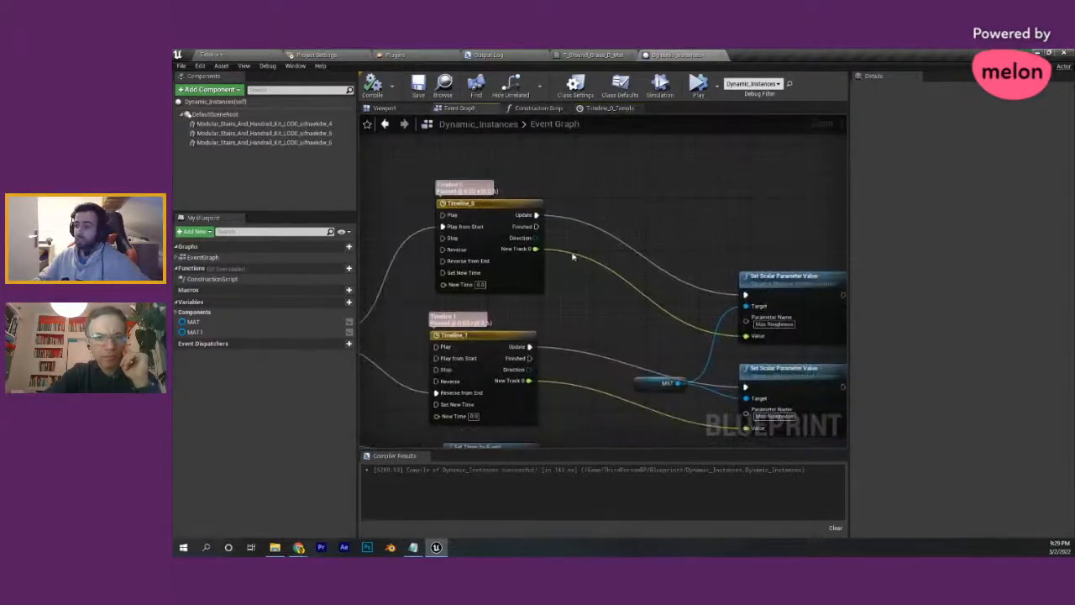
right_click_drag(637, 283, 562, 215)
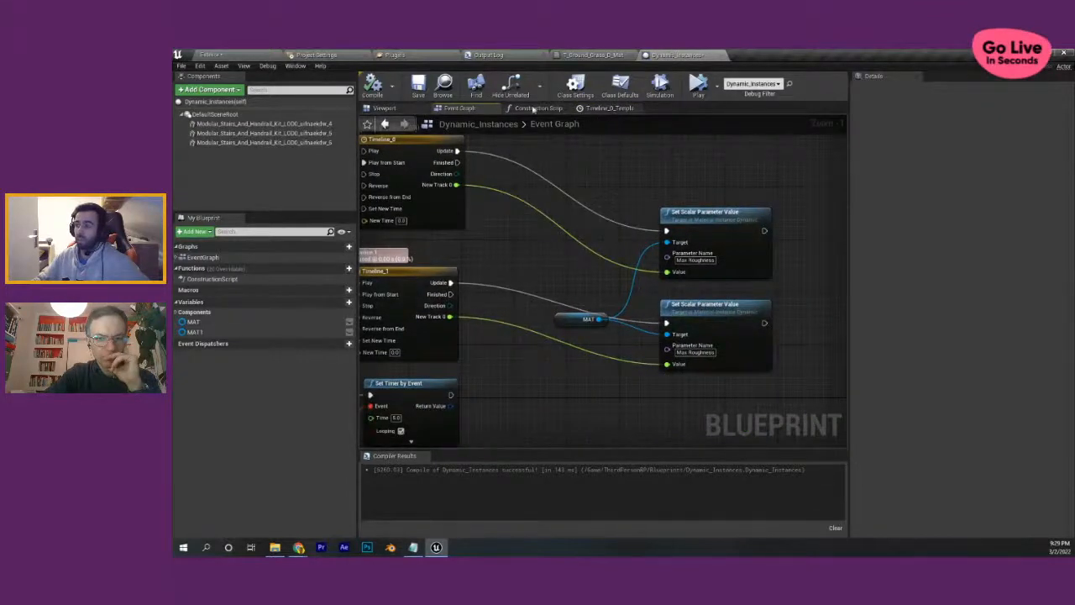
left_click(614, 109)
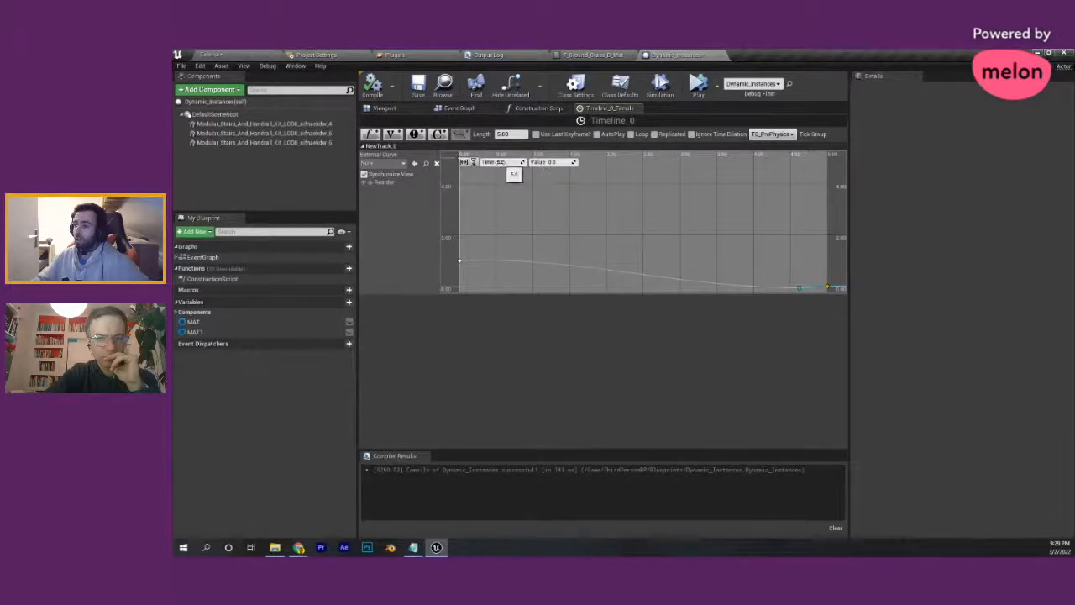
left_click(459, 260)
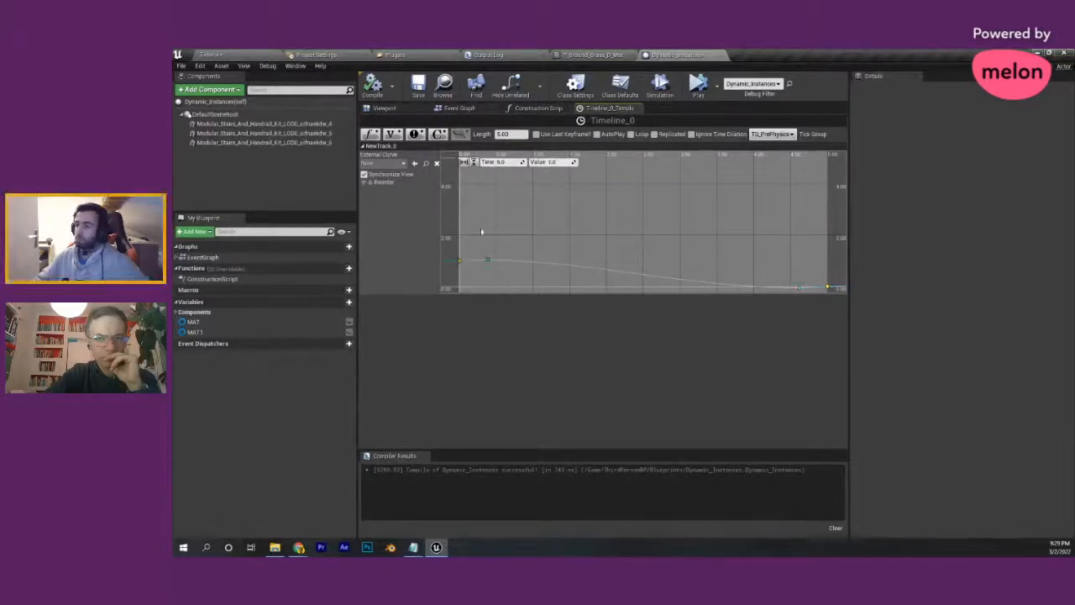
left_click(468, 109)
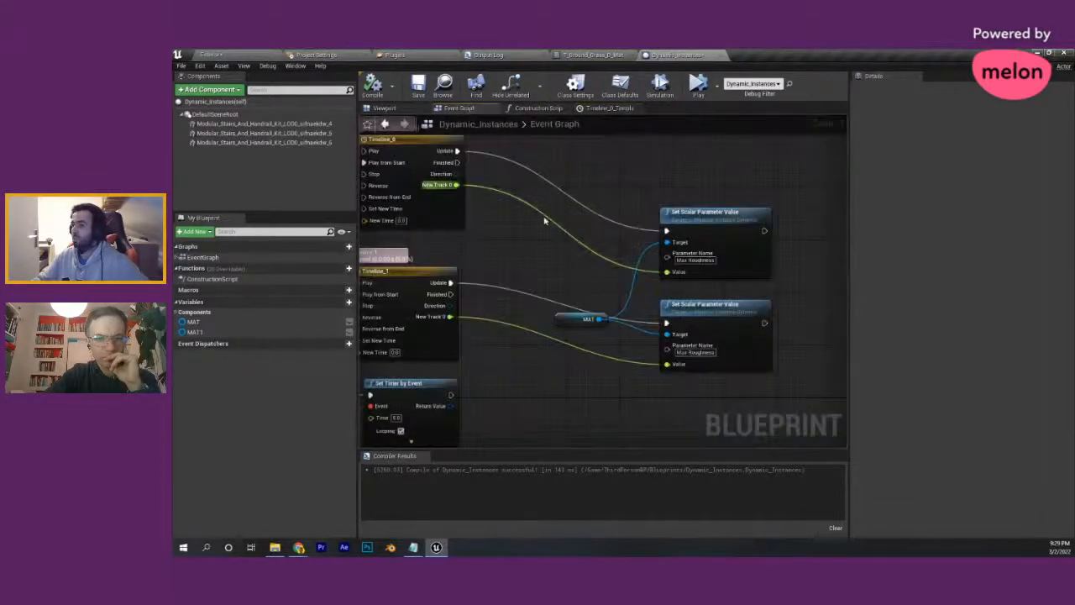
right_click_drag(537, 247, 567, 300)
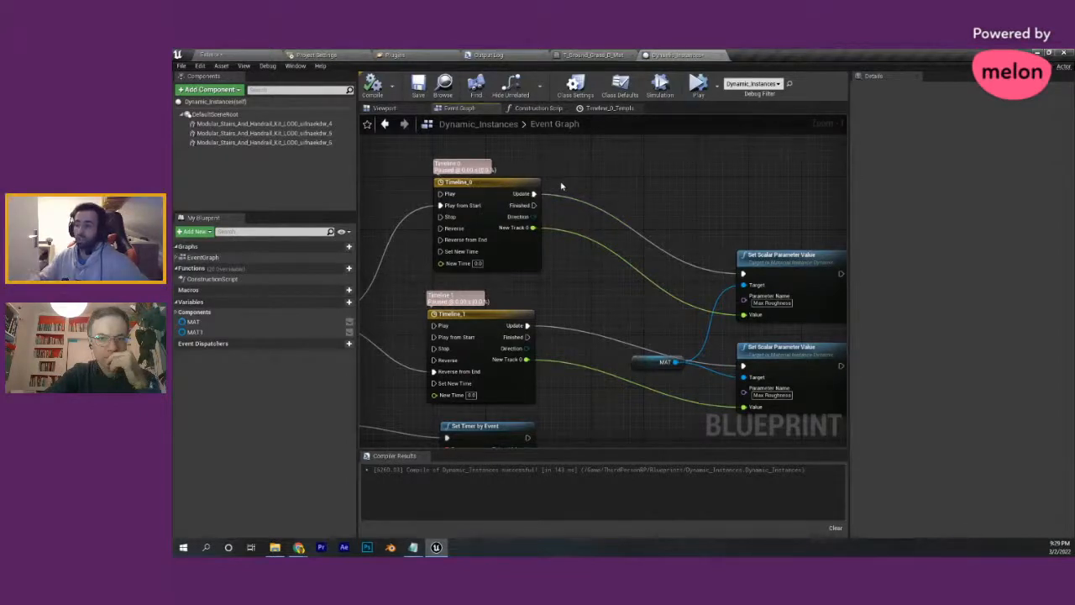
right_click_drag(608, 344, 575, 292)
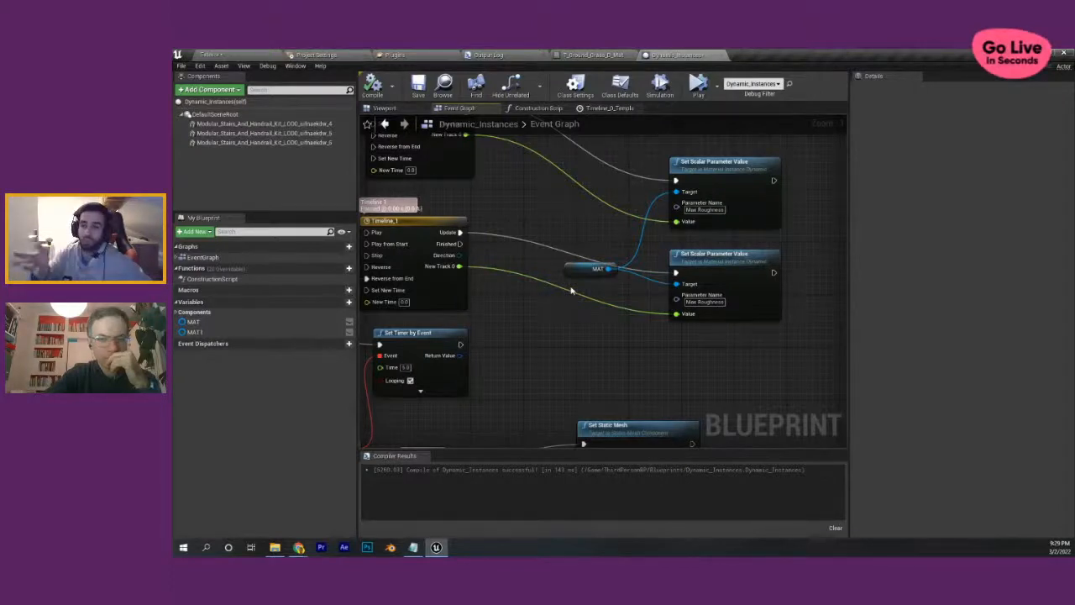
right_click_drag(594, 302, 621, 267)
- Examine the T_Ground_Grass_D_Mat material graph around the Blend range and start offset parameters feeding Distance_Blend
left_click(592, 55)
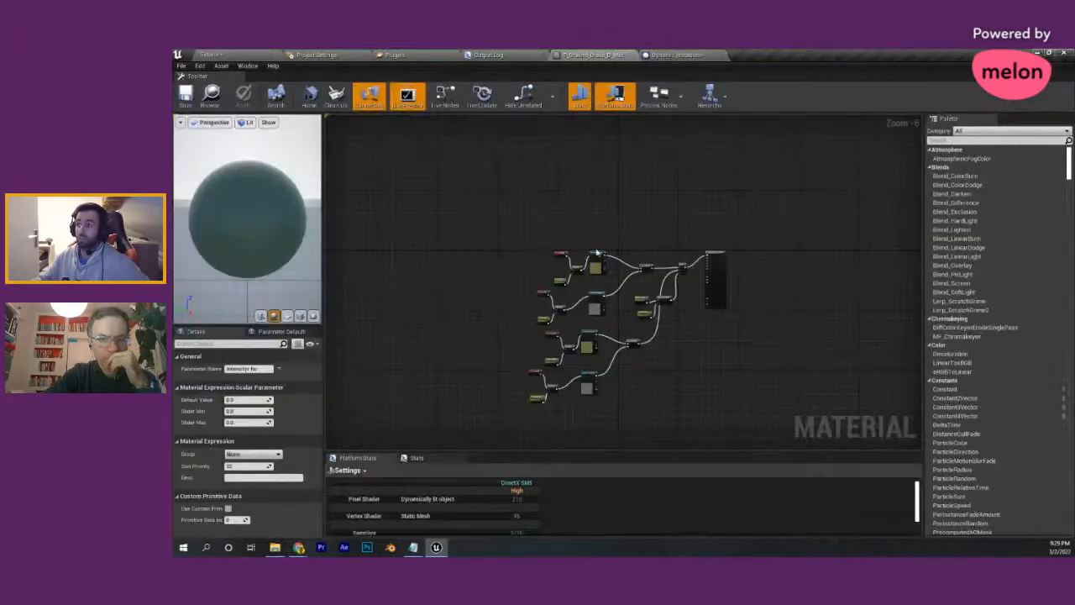
scroll(524, 305, "up", 5)
right_click_drag(525, 305, 427, 195)
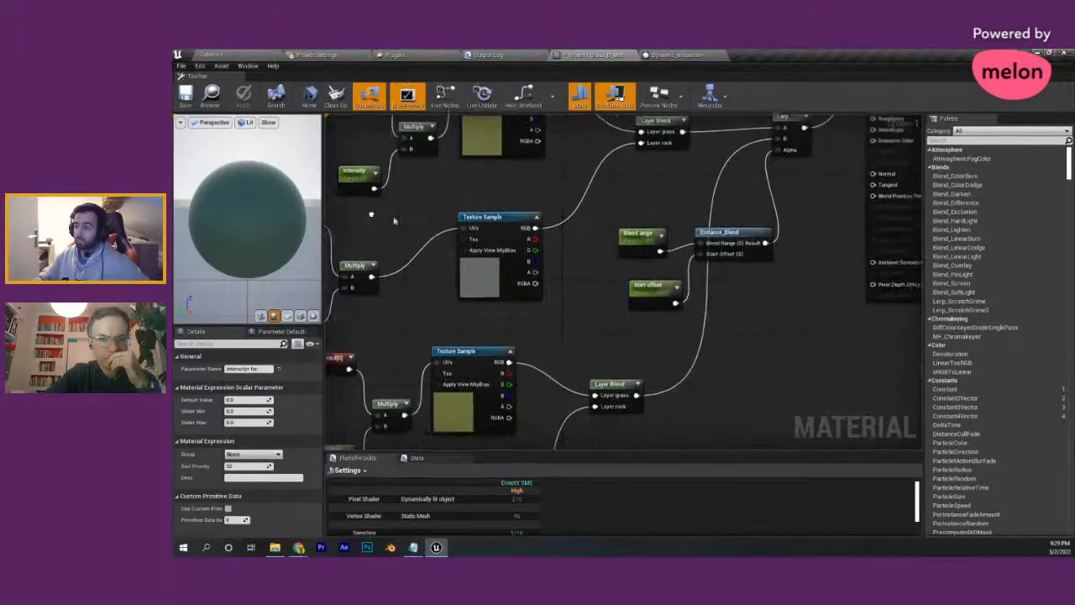
scroll(677, 248, "up", 1)
right_click_drag(682, 215, 611, 233)
scroll(519, 296, "down", 1)
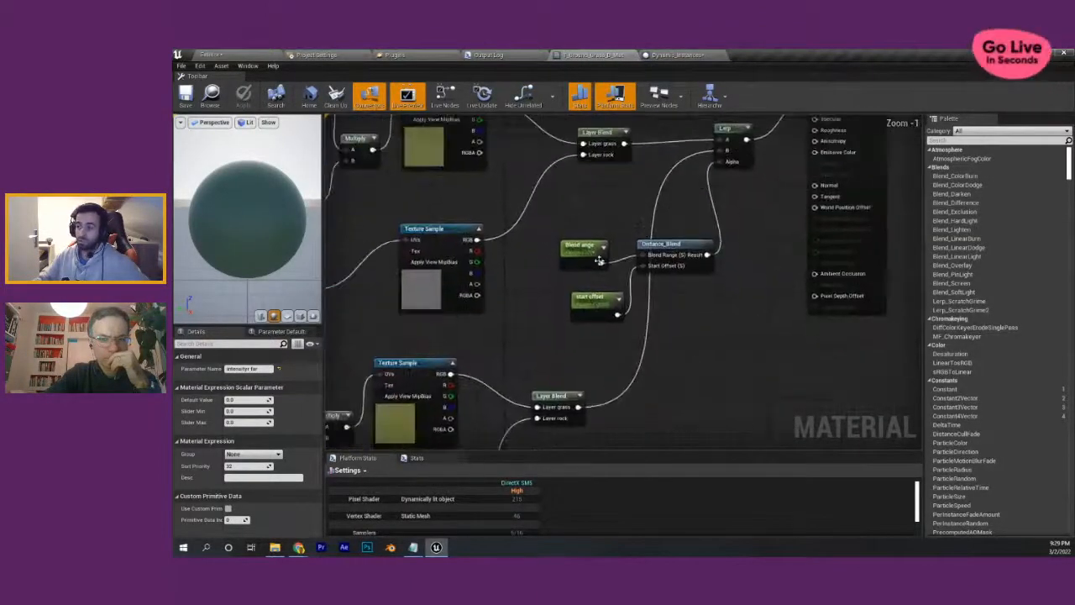
right_click_drag(697, 342, 671, 320)
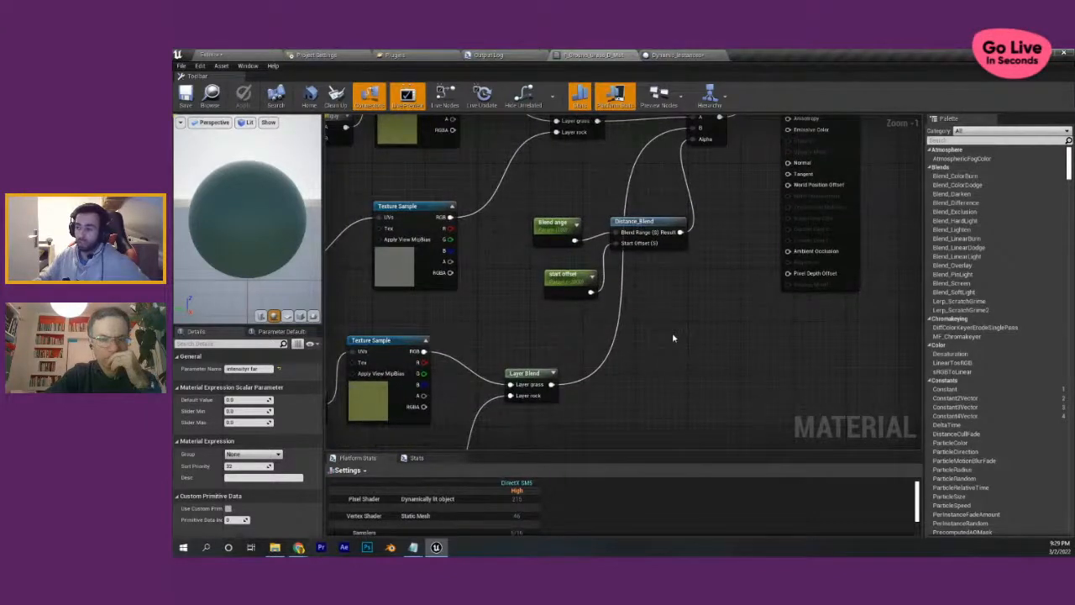
- Add a scalar parameter node in an empty area of the ground material graph, remove it again, and apply the material
left_click(672, 337)
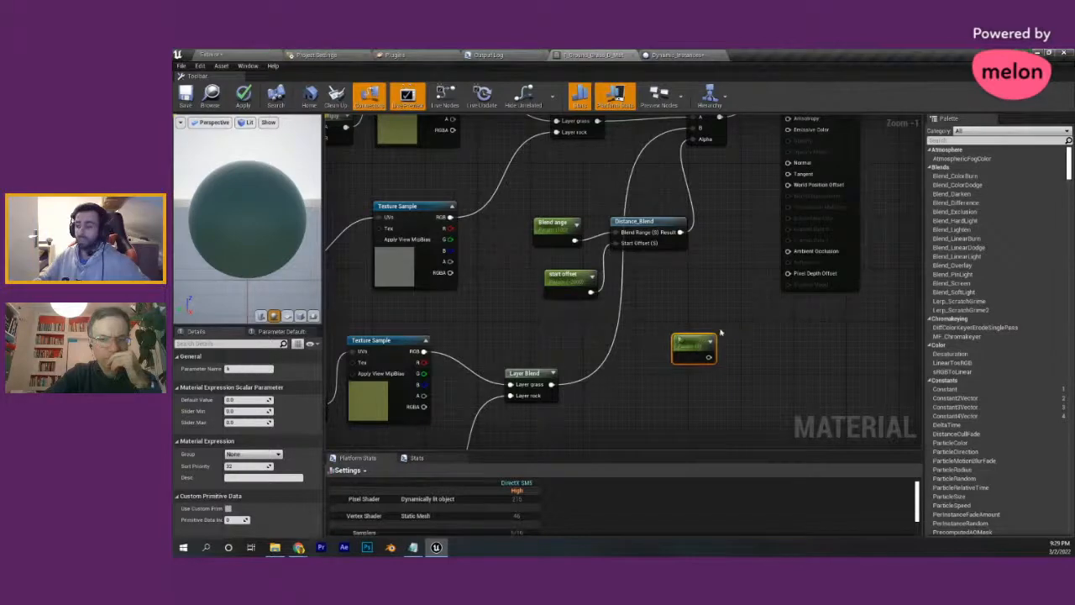
left_click(645, 360)
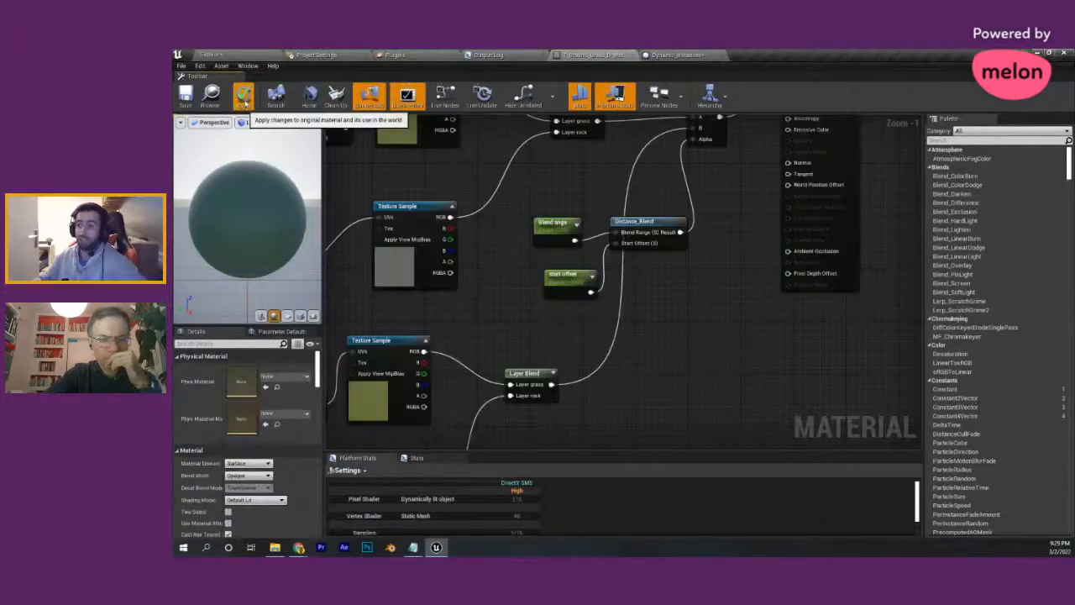
left_click(243, 95)
- Review the whole Dynamic_Instances event graph and close its editor
left_click(679, 54)
right_click_drag(643, 274, 703, 349)
scroll(703, 350, "down", 3)
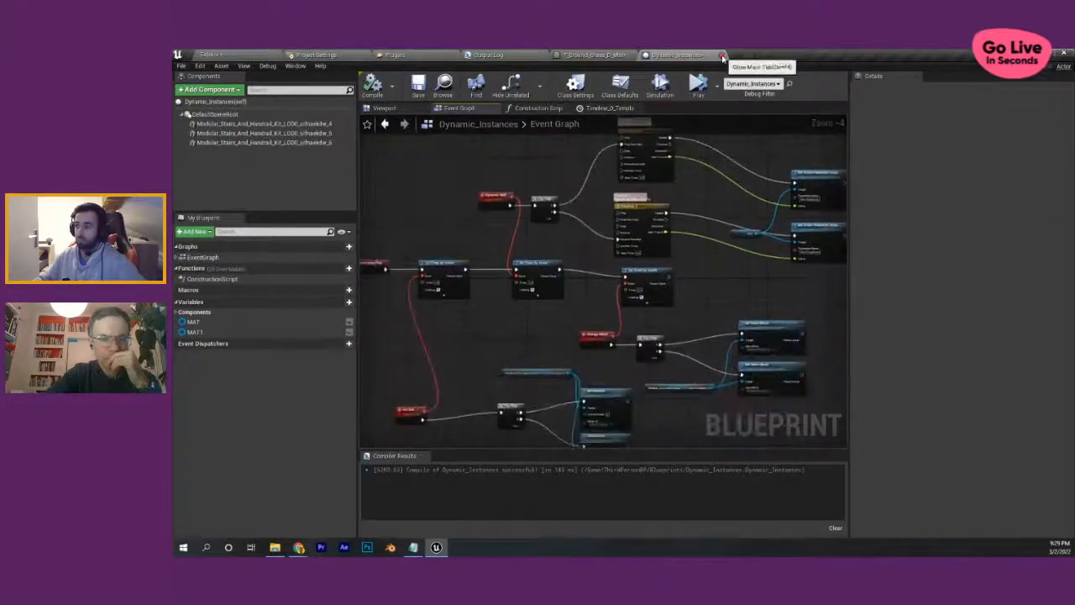
left_click(636, 55)
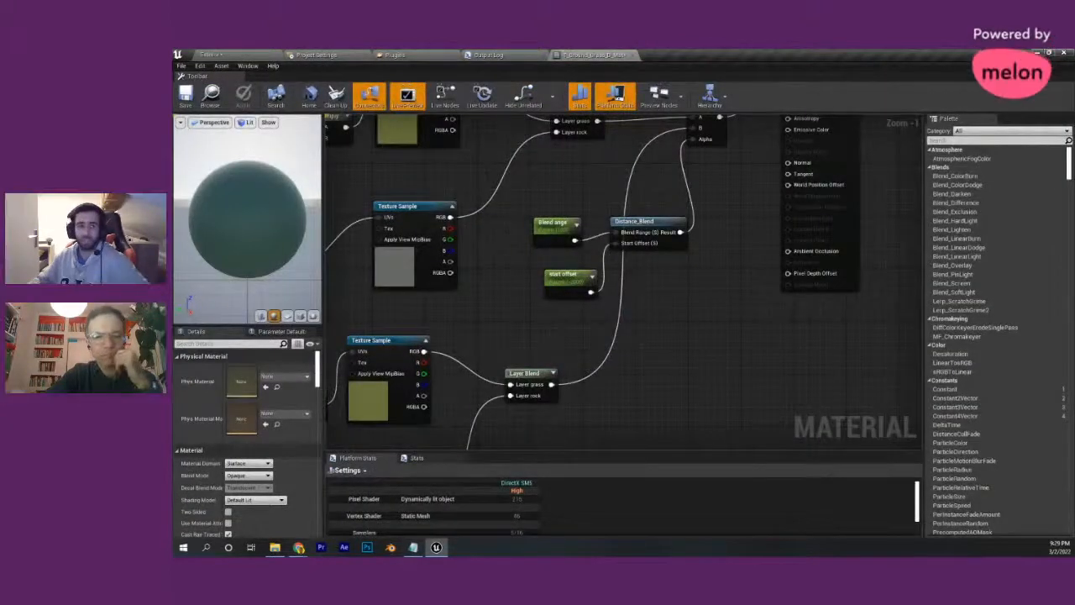
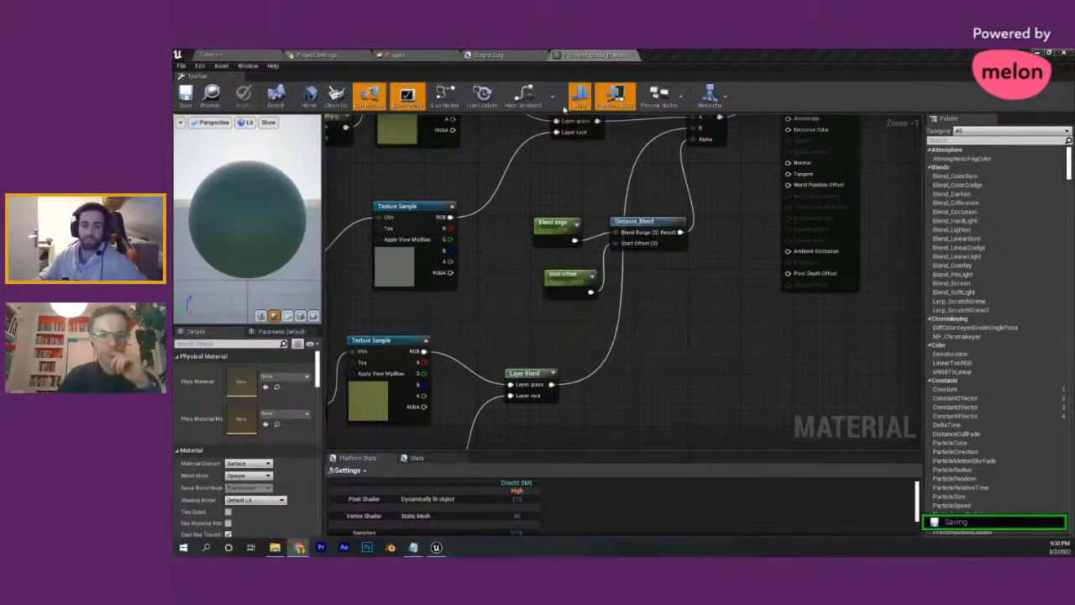
- Return to the level, select the 300mm floor mesh, and open its concrete slab material instance
left_click(261, 56)
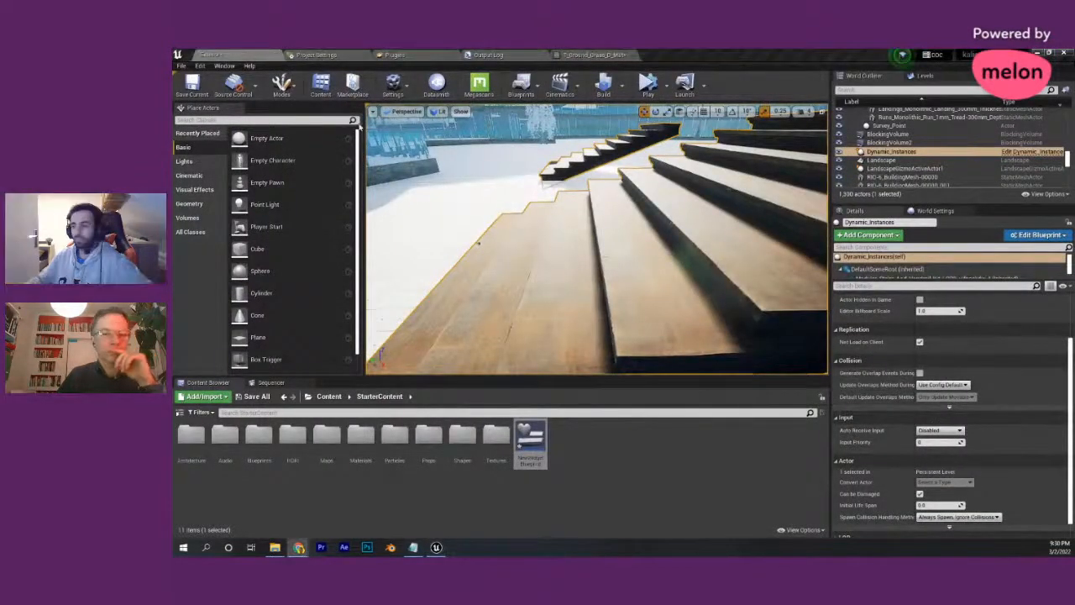
right_click_drag(557, 227, 643, 220)
left_click(795, 271)
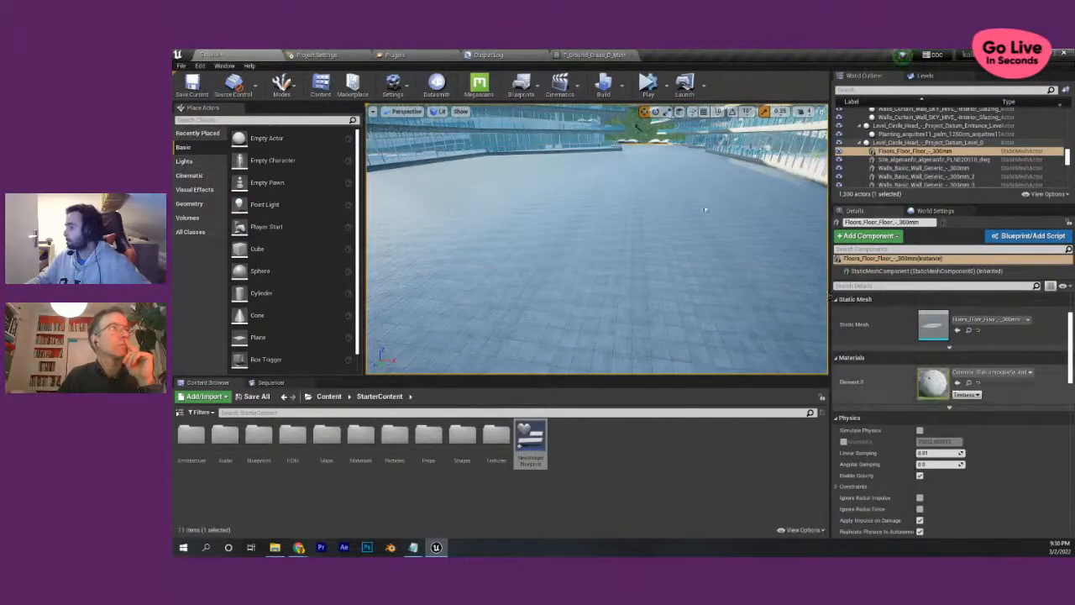
double_click(932, 382)
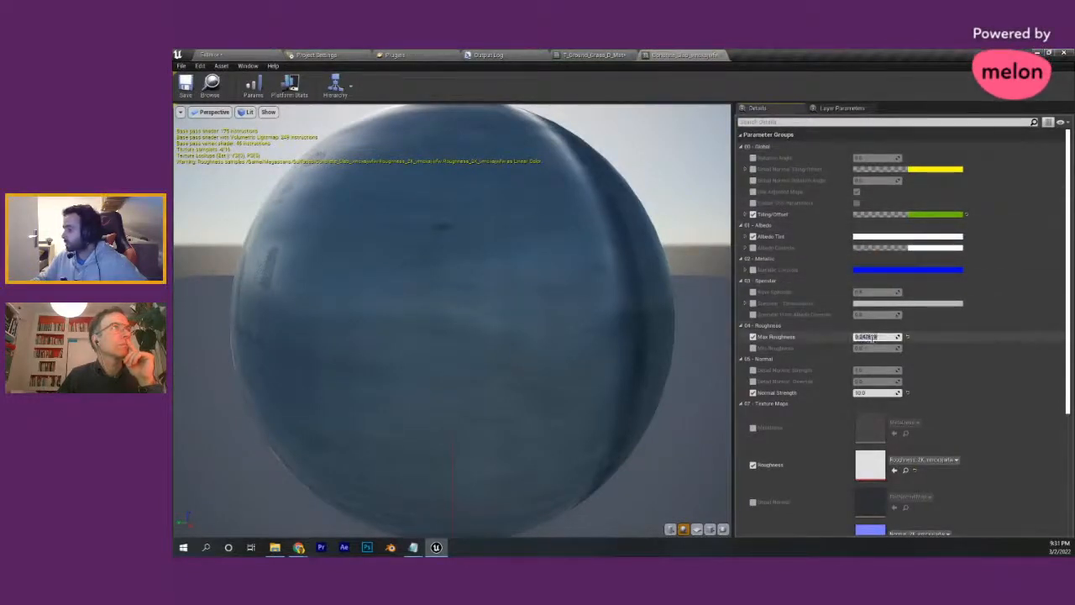
- Set the concrete slab material's Max Roughness to 0, save it, check the floor in the level, and return to the material
type("0")
key("Return")
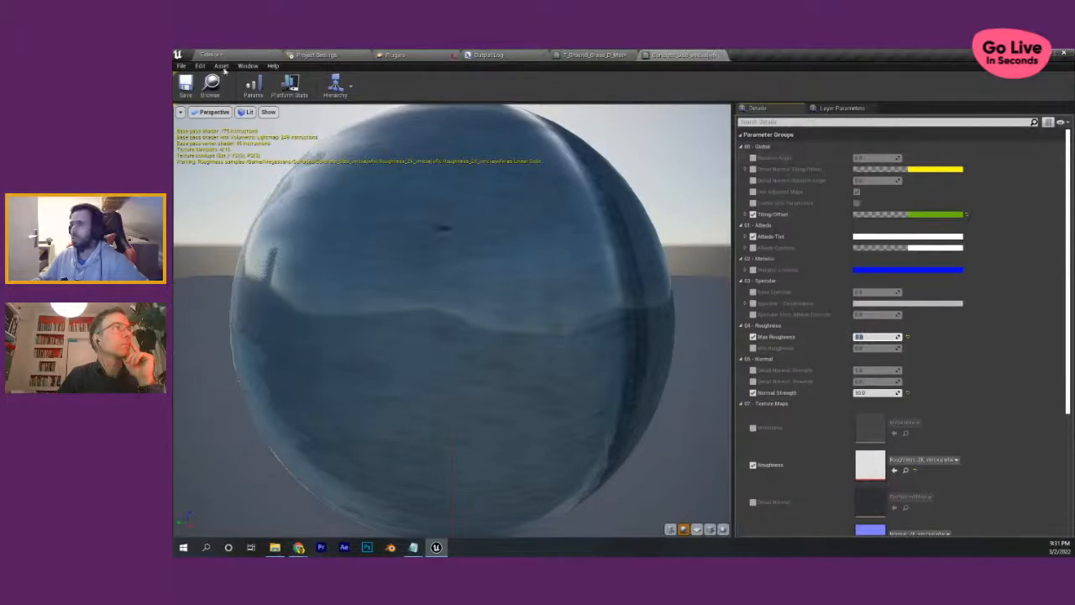
left_click(186, 85)
left_click(235, 55)
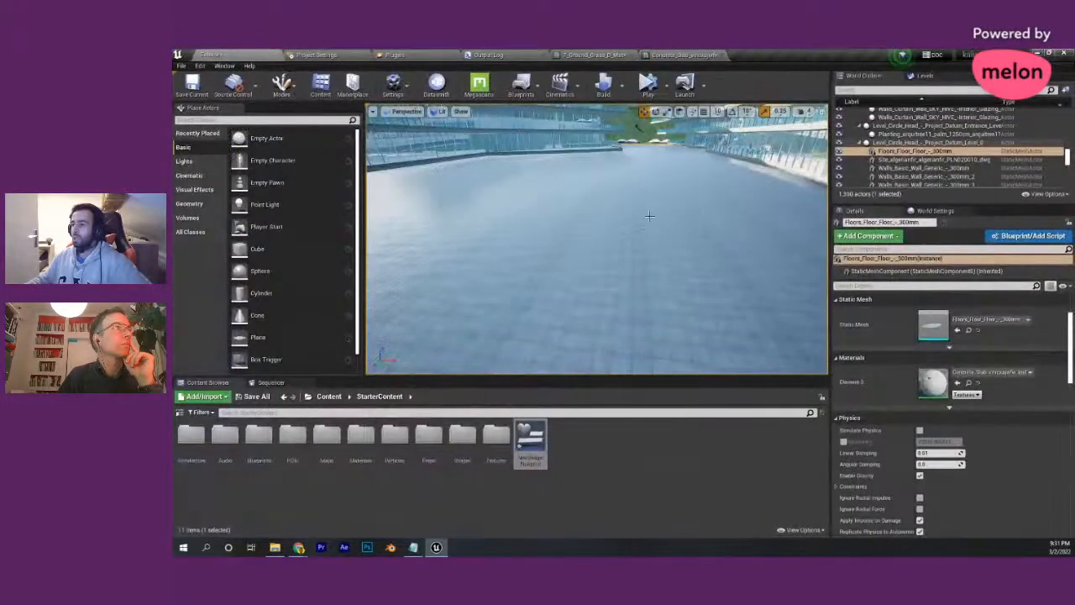
left_click(682, 55)
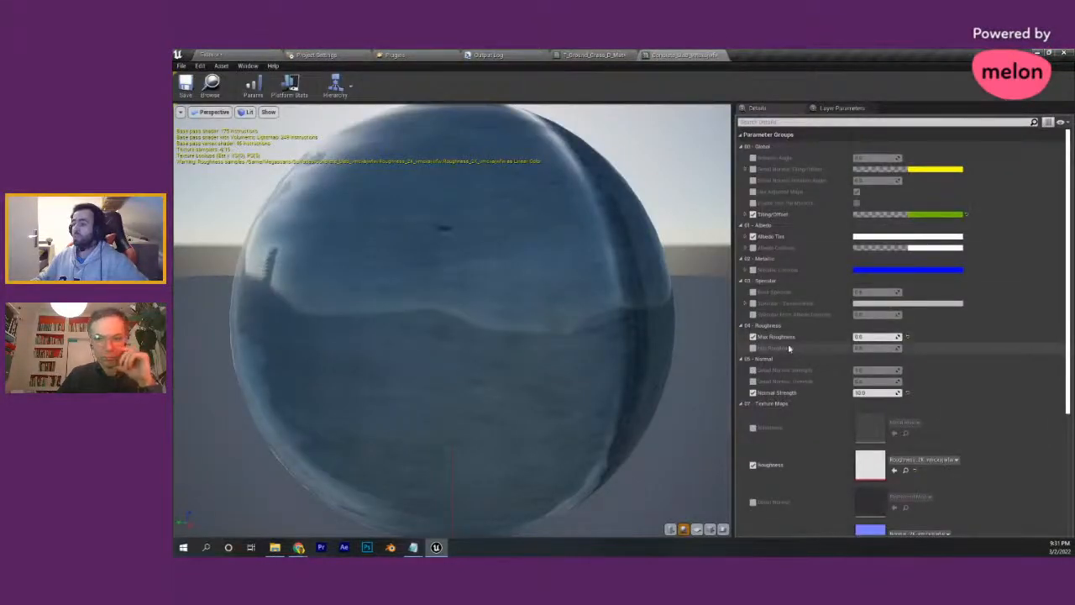
- Return to the level and examine how the concrete floor material looks from several angles in the courtyard
left_click(229, 55)
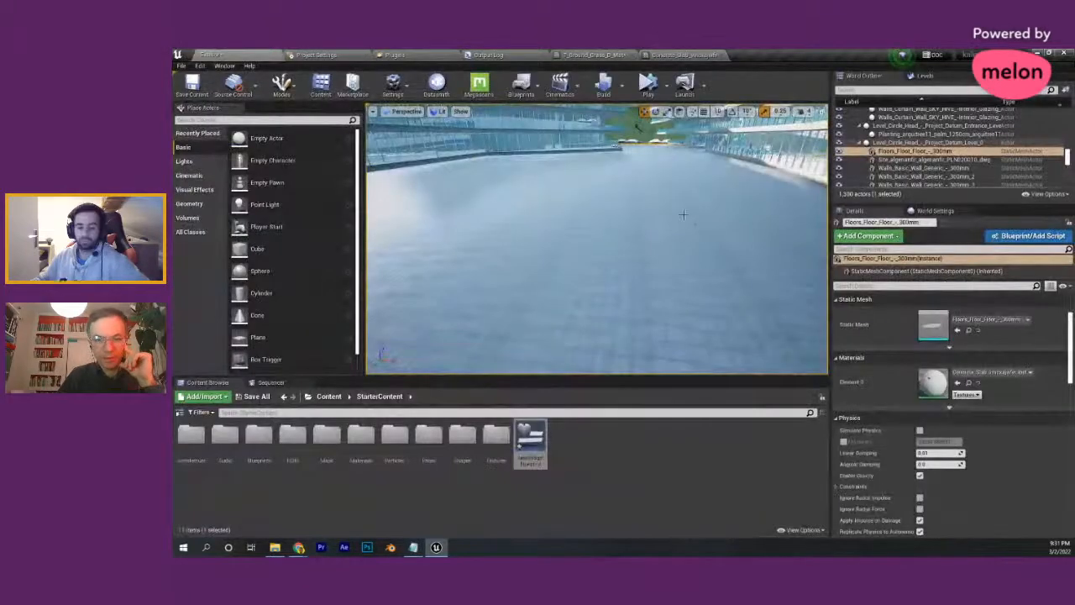
right_click_drag(671, 217, 696, 321)
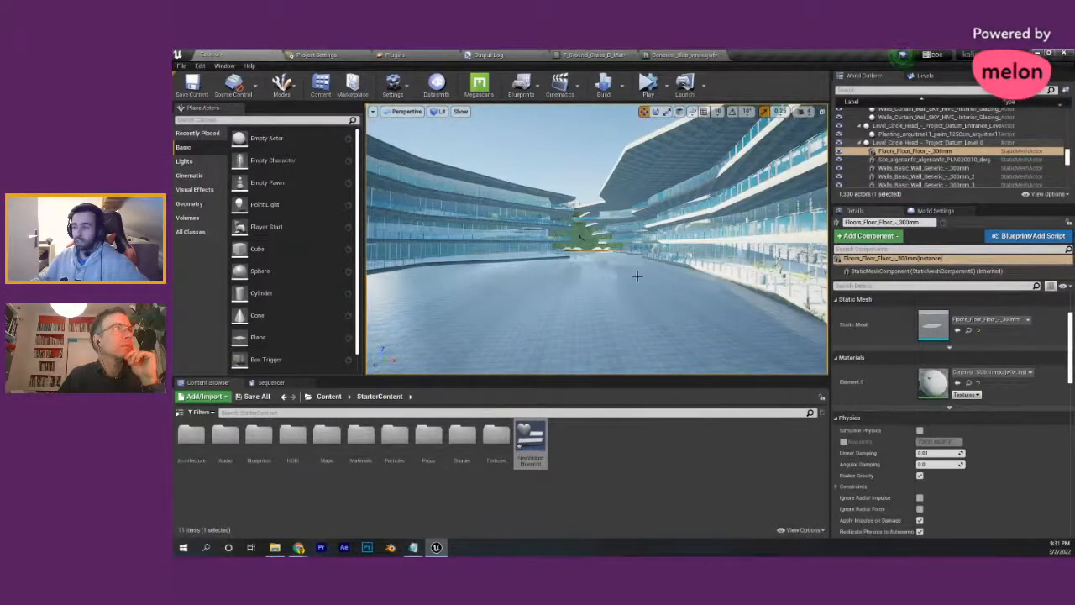
right_click_drag(637, 276, 636, 277)
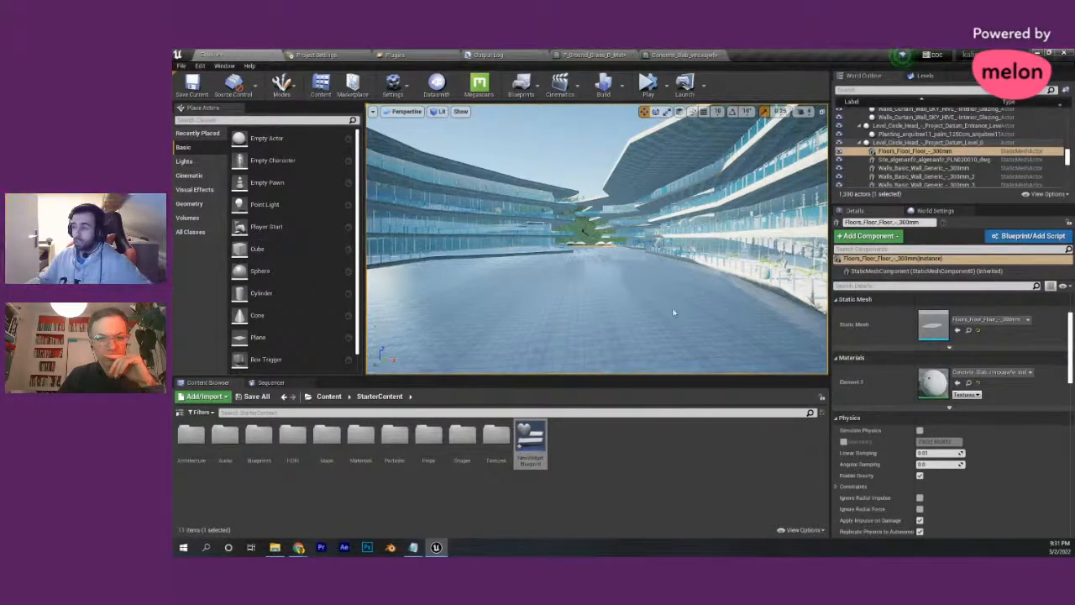
mouse_move(675, 309)
right_mouse_down()
mouse_move(672, 358)
mouse_move(673, 308)
right_mouse_up()
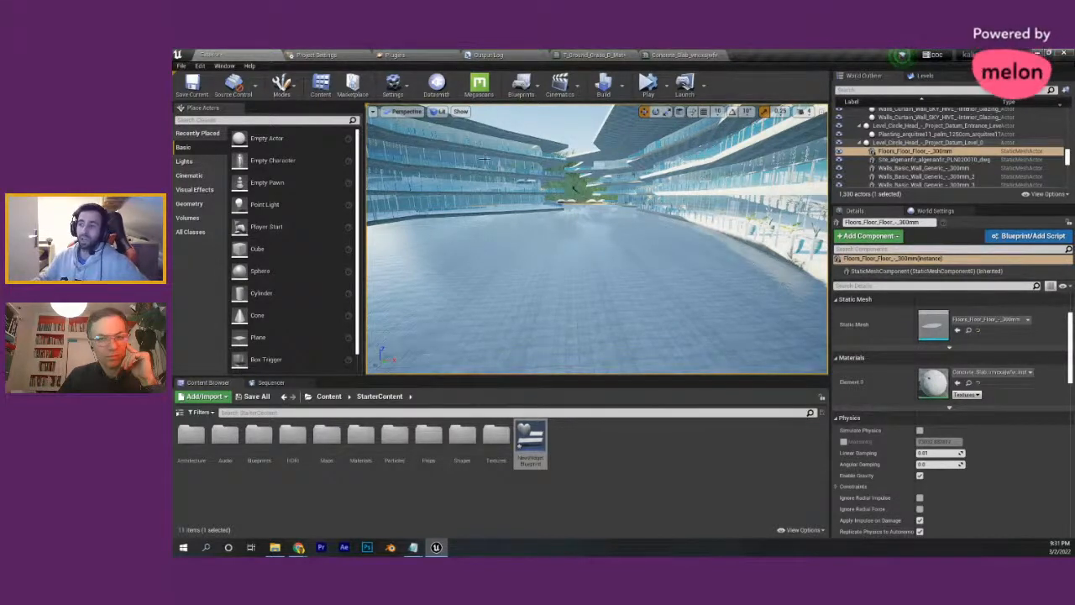
right_click_drag(574, 186, 621, 166)
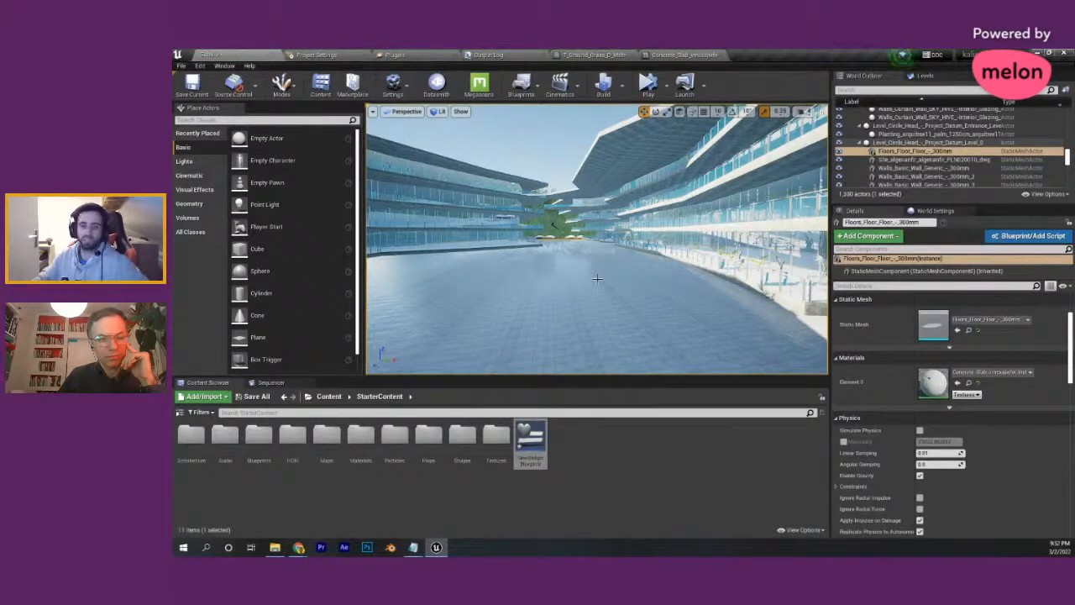
mouse_move(588, 256)
right_mouse_down()
mouse_move(596, 277)
mouse_move(634, 250)
mouse_move(606, 261)
mouse_move(600, 246)
mouse_move(576, 248)
right_mouse_up()
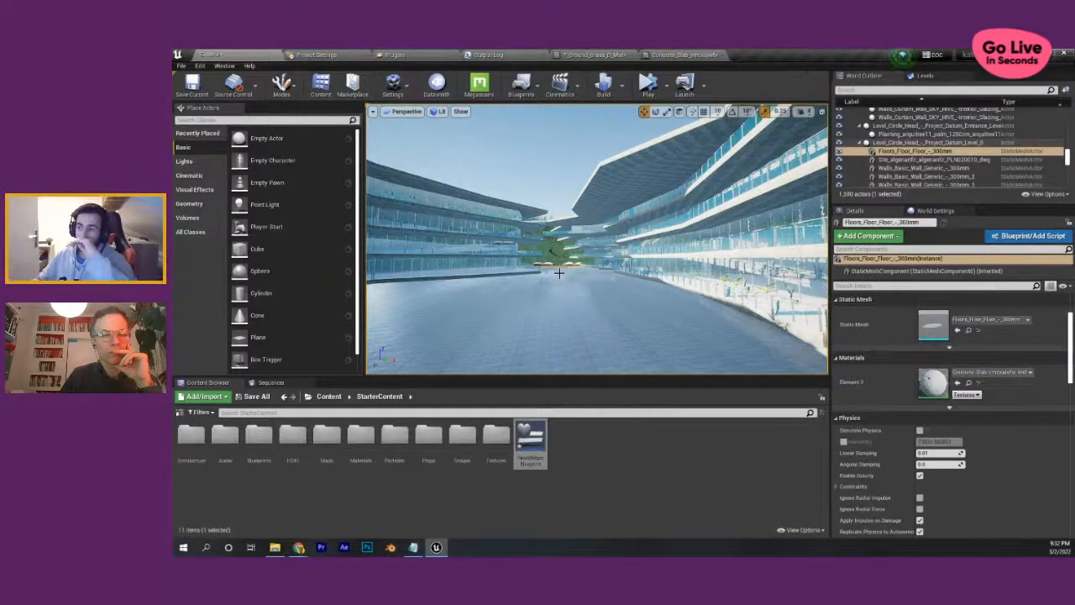
mouse_move(561, 270)
right_mouse_down()
mouse_move(560, 308)
mouse_move(559, 269)
right_mouse_up()
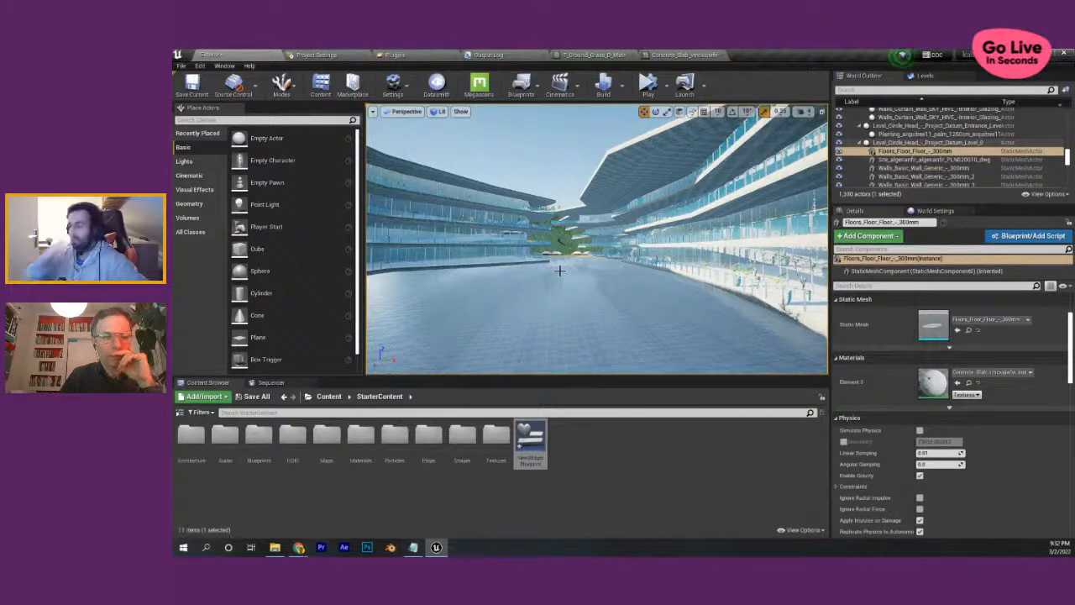
right_click_drag(568, 270, 612, 264)
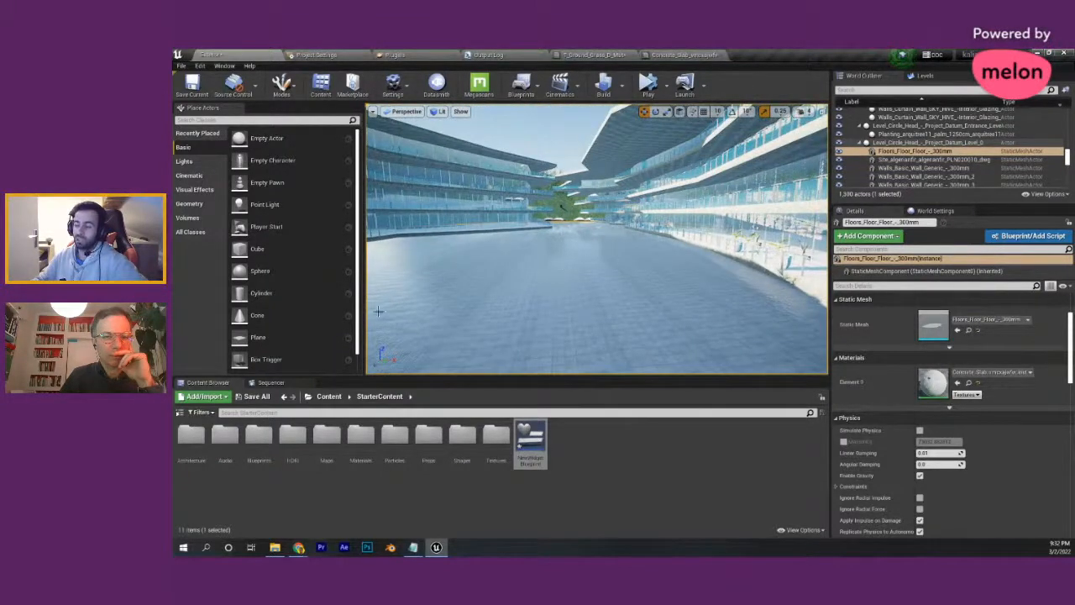
right_click_drag(524, 270, 440, 299)
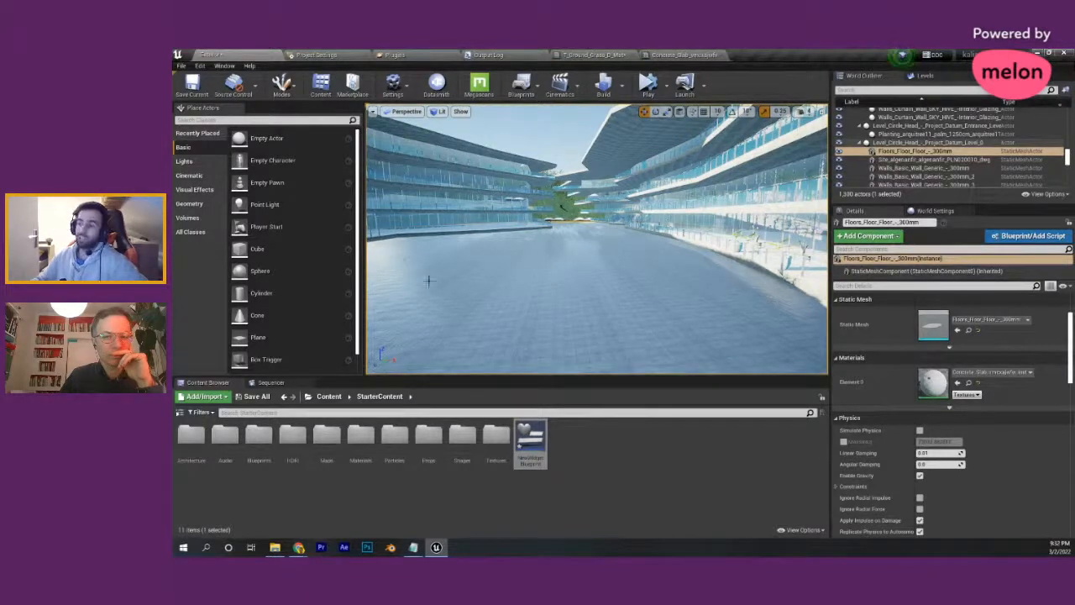
mouse_move(555, 251)
right_mouse_down()
mouse_move(554, 299)
mouse_move(551, 257)
right_mouse_up()
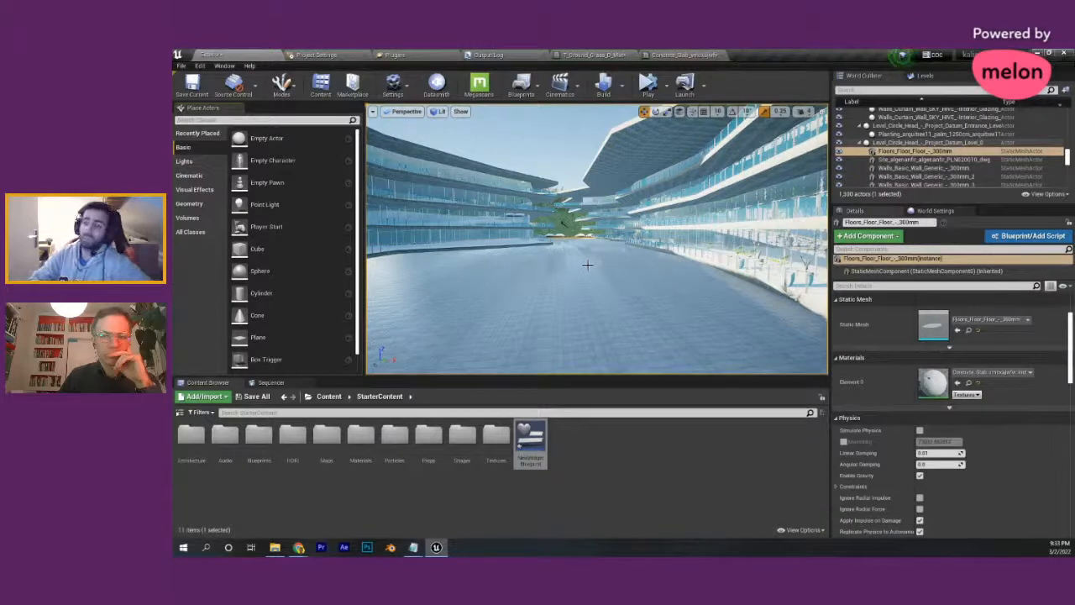
- Place a Sphere Reflection Capture on the courtyard floor and build the reflection captures
type("ref")
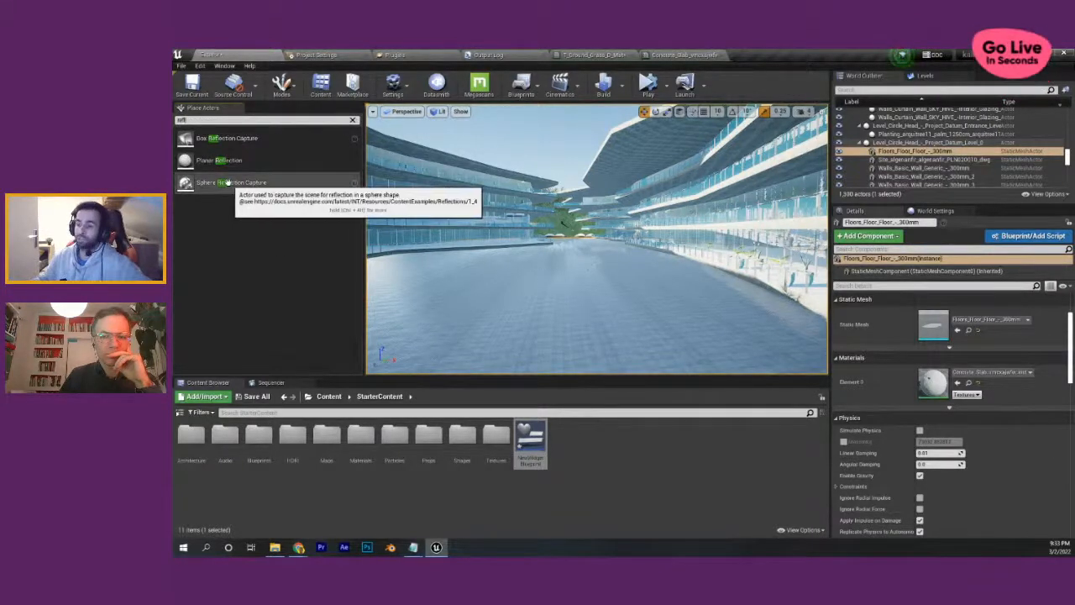
left_click_drag(227, 182, 579, 283)
mouse_move(588, 296)
right_mouse_down()
mouse_move(567, 349)
mouse_move(561, 341)
mouse_move(609, 257)
mouse_move(606, 291)
right_mouse_up()
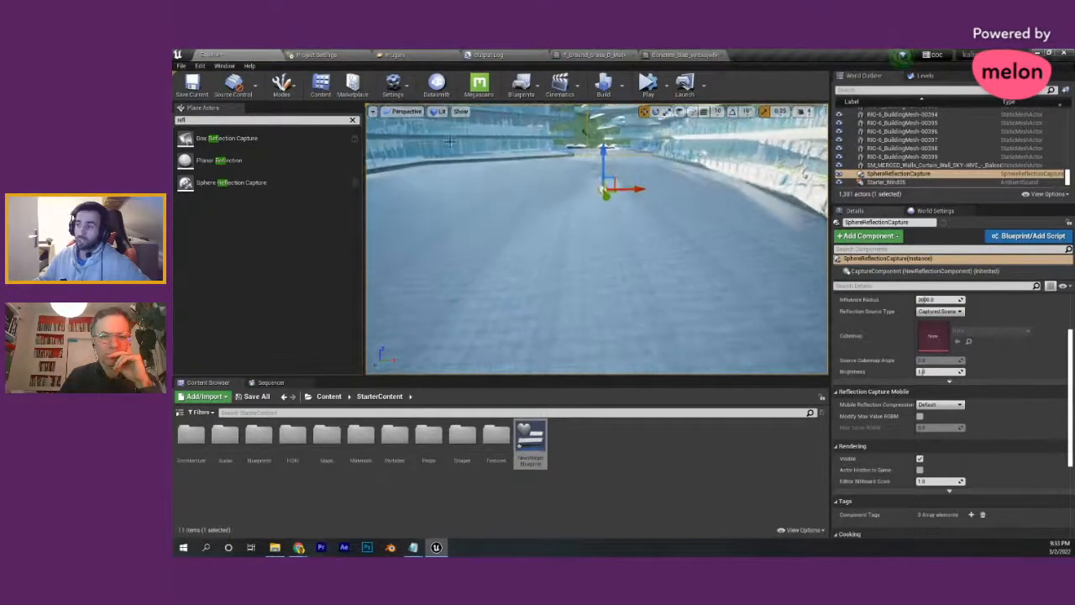
left_click(623, 87)
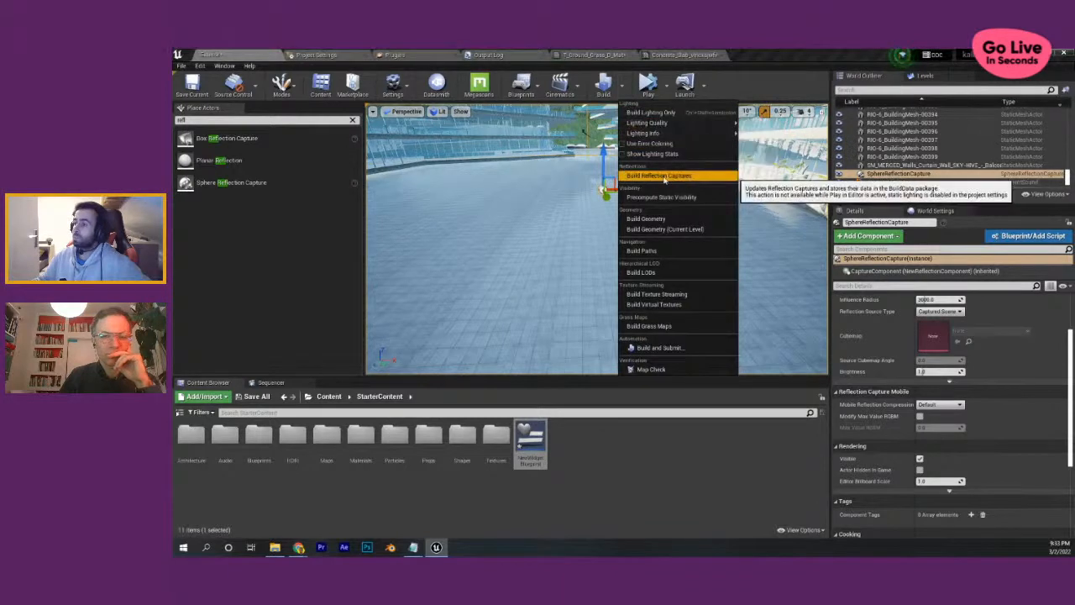
left_click(648, 176)
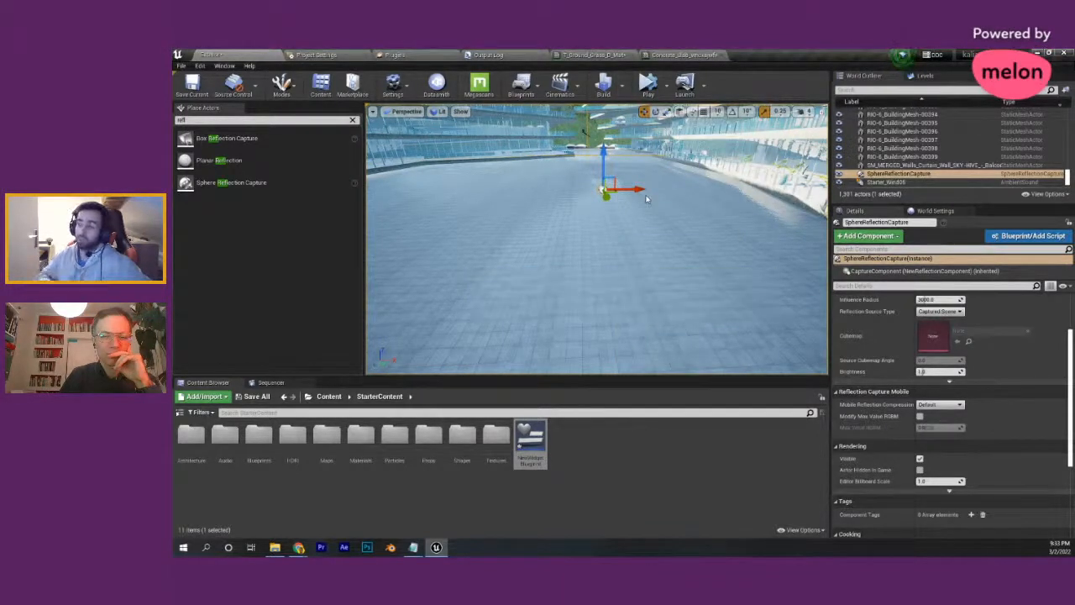
- Review the lighting build options and inspect the floor reflections around the sphere reflection capture and its settings
left_click(622, 88)
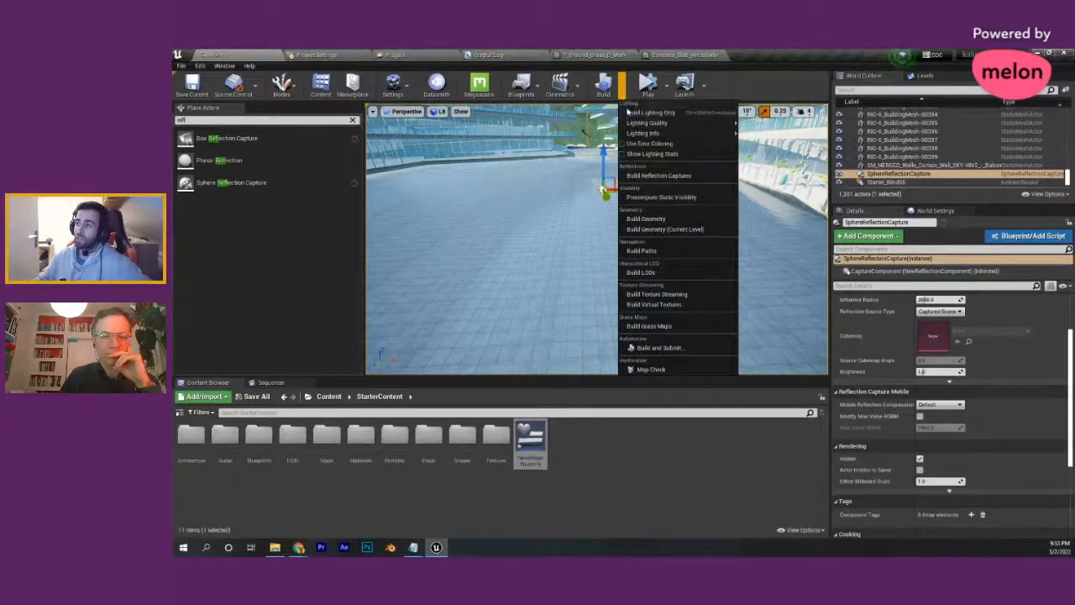
mouse_move(647, 123)
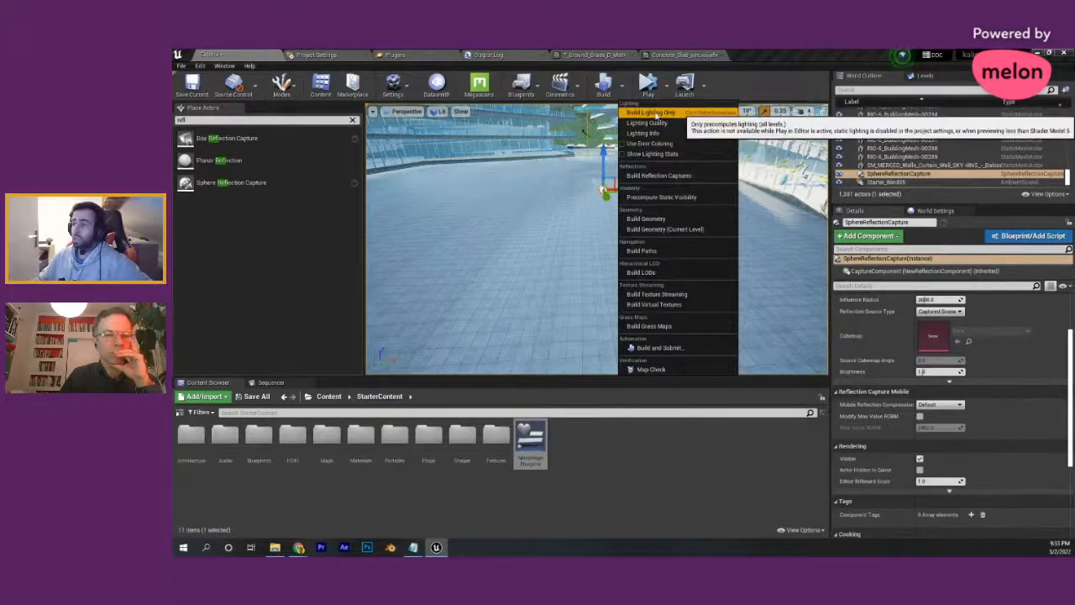
right_click_drag(570, 209, 564, 203)
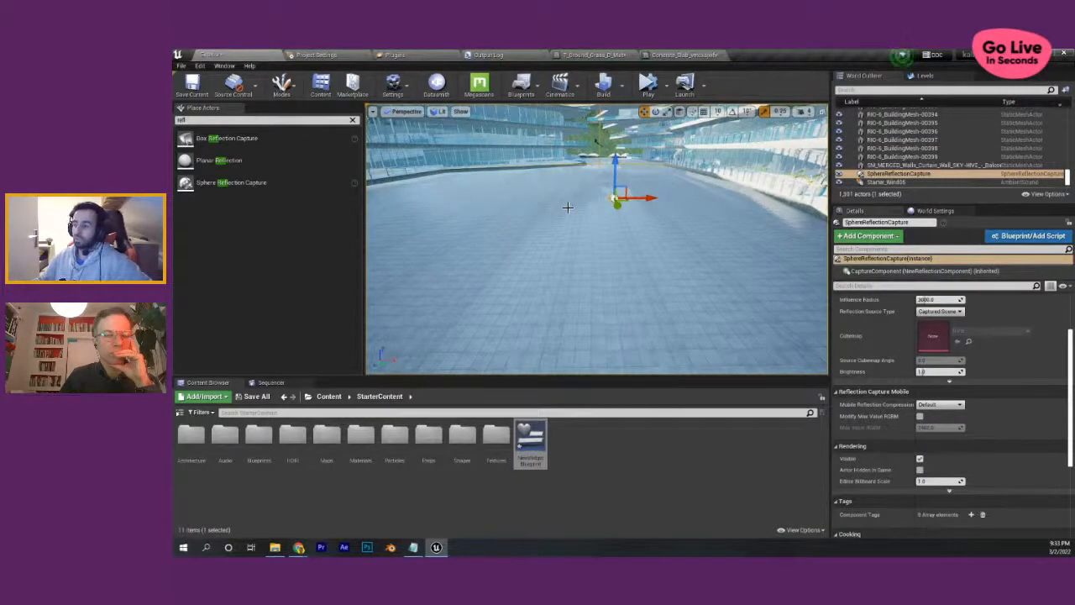
right_click_drag(570, 208, 635, 234)
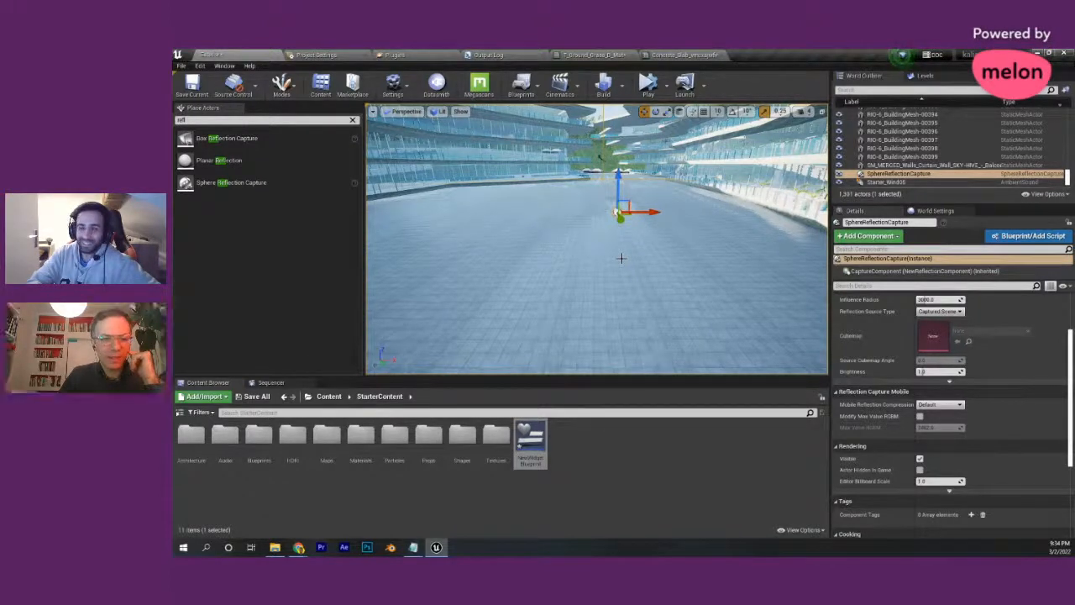
mouse_move(620, 248)
right_mouse_down()
mouse_move(609, 264)
mouse_move(619, 252)
right_mouse_up()
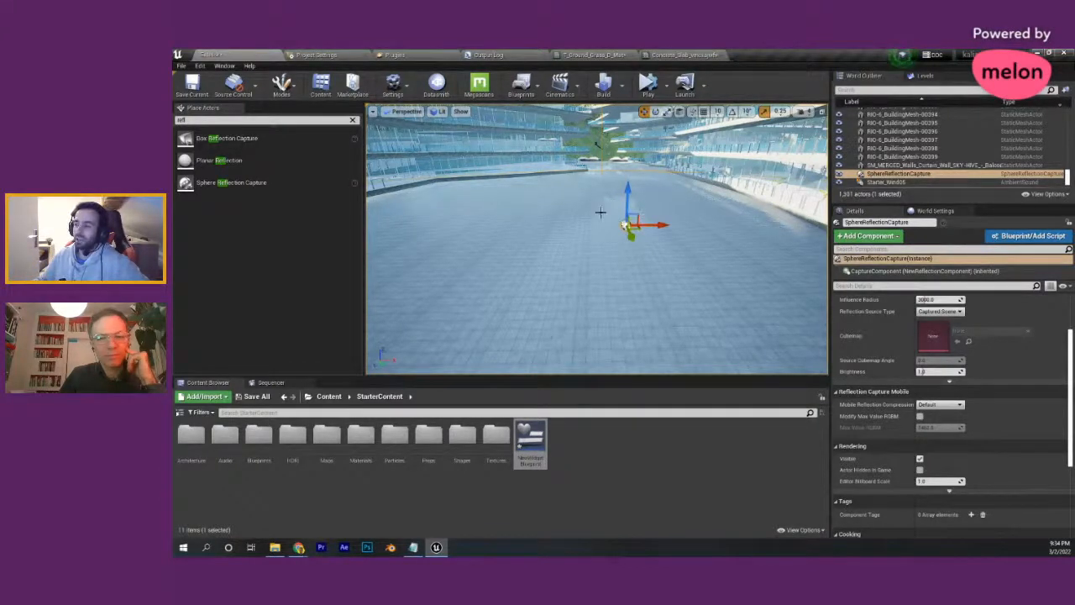
mouse_move(600, 212)
right_mouse_down()
mouse_move(599, 225)
mouse_move(611, 194)
mouse_move(597, 215)
right_mouse_up()
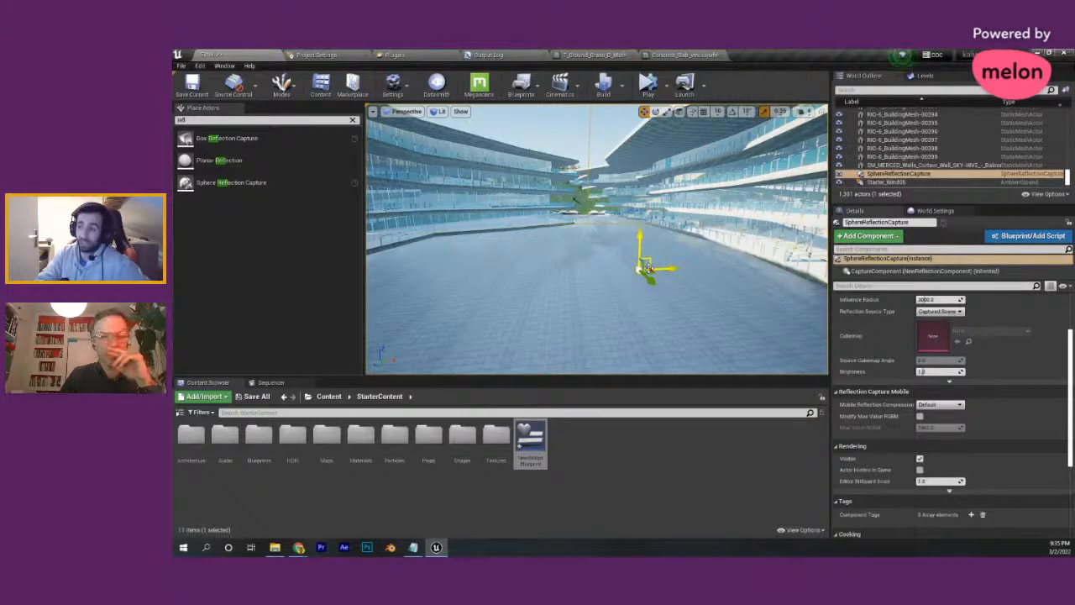
mouse_move(598, 247)
right_mouse_down()
mouse_move(581, 247)
mouse_move(585, 286)
mouse_move(585, 247)
right_mouse_up()
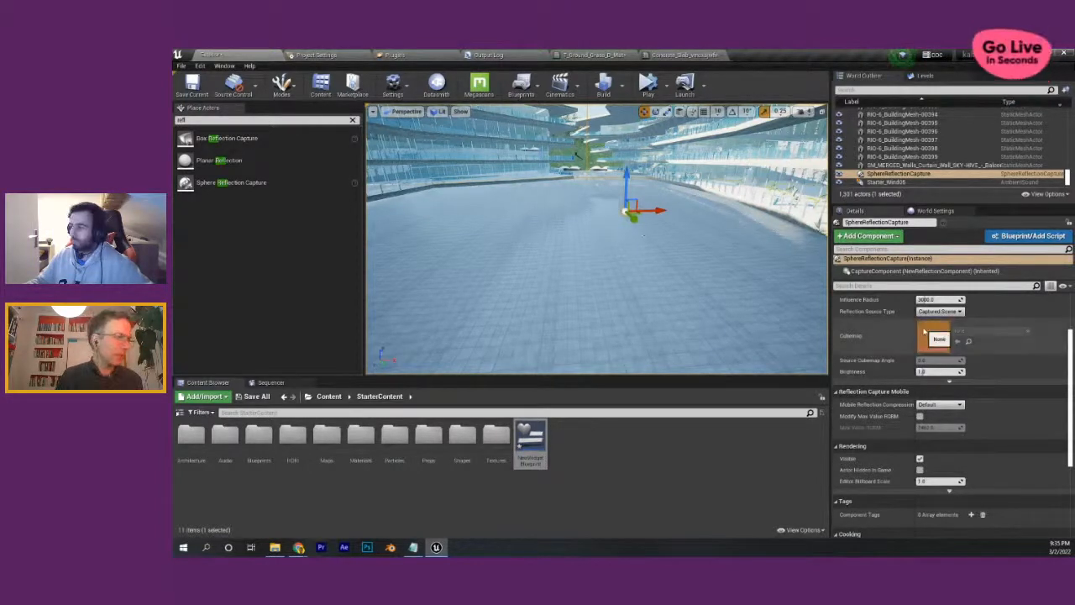
scroll(850, 313, "up", 2)
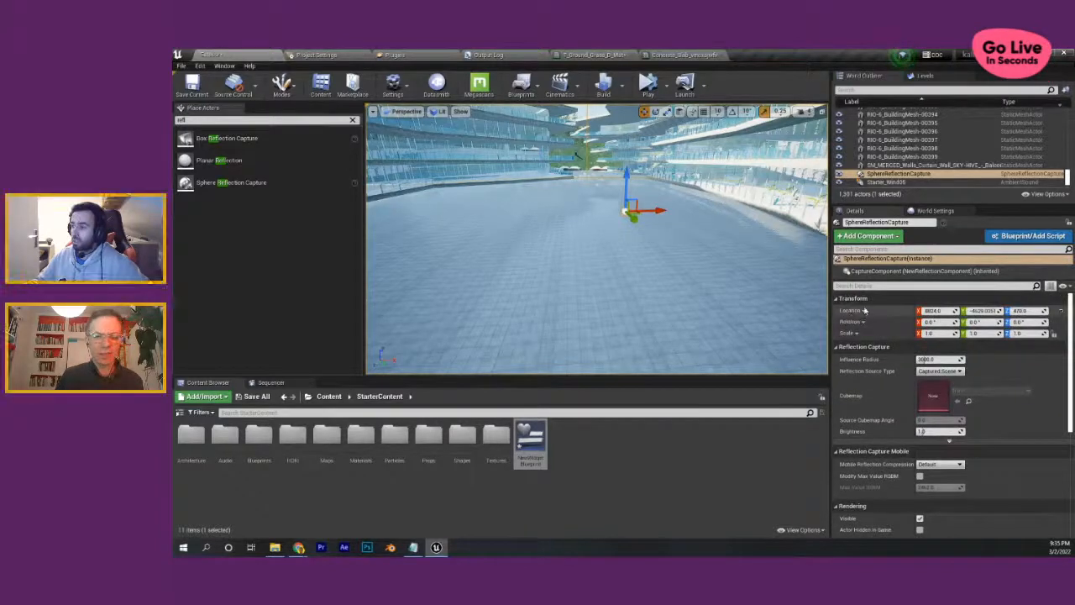
- Move the sphere reflection capture along X to about 8908 and set its influence radius to about 1128
right_click_drag(707, 265, 671, 239)
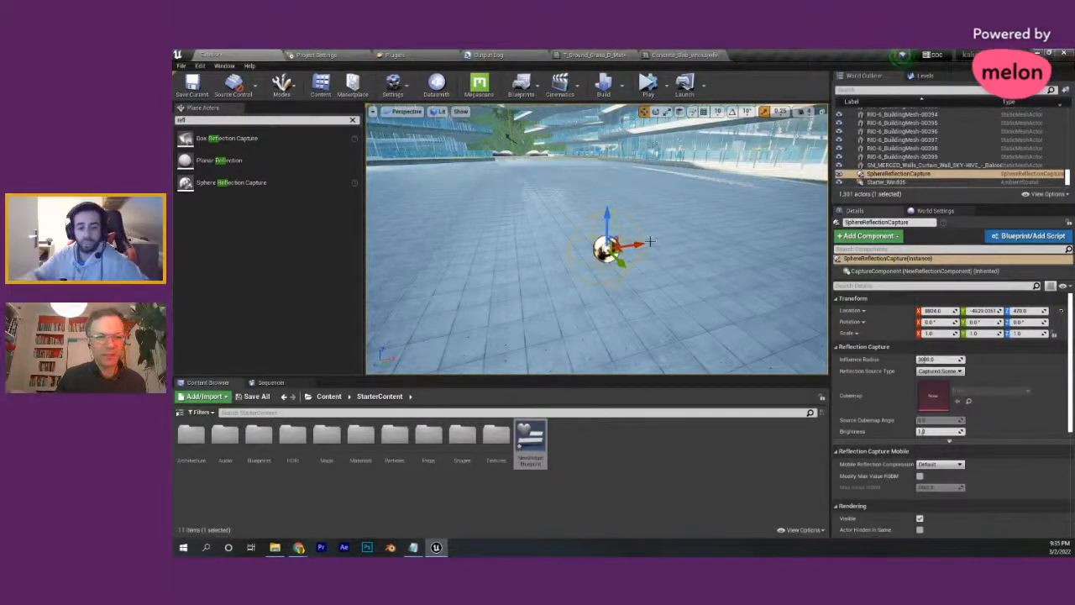
right_click_drag(649, 243, 638, 241)
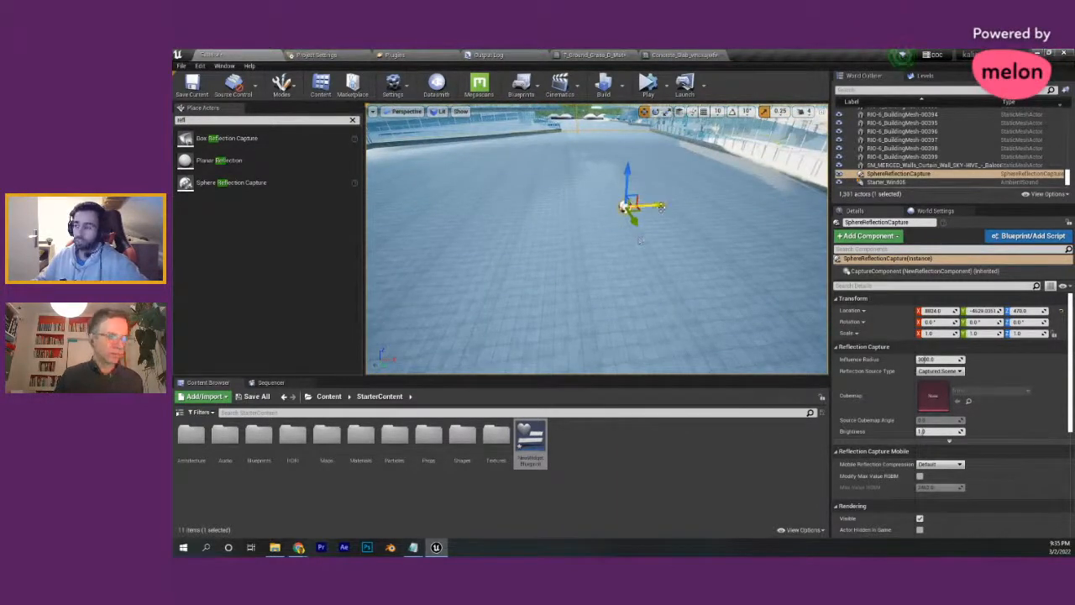
left_click_drag(661, 206, 687, 207)
right_click_drag(565, 208, 565, 208)
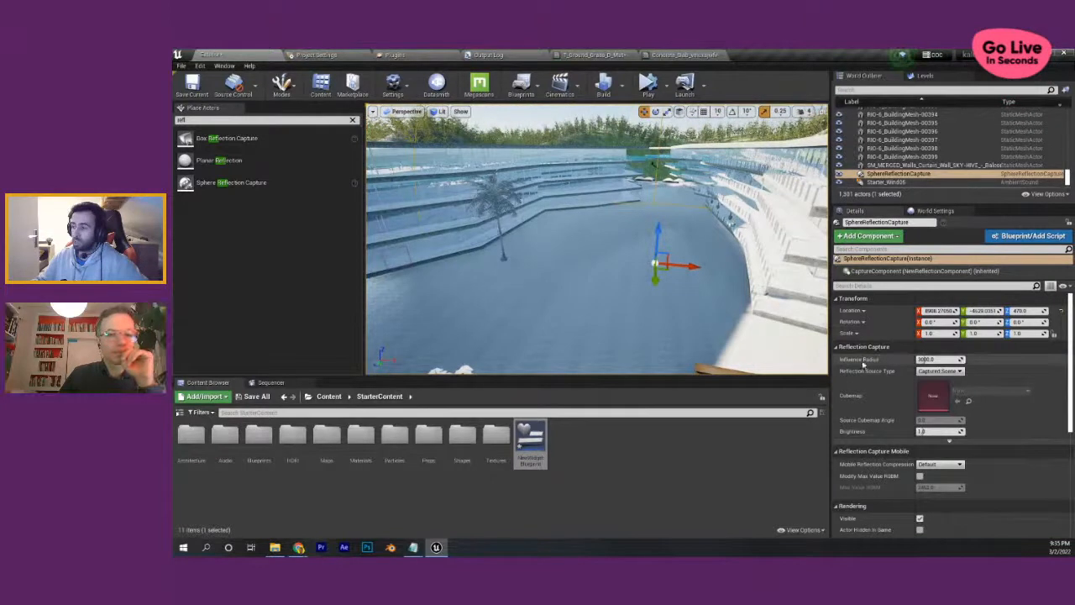
left_click_drag(926, 362, 385, 344)
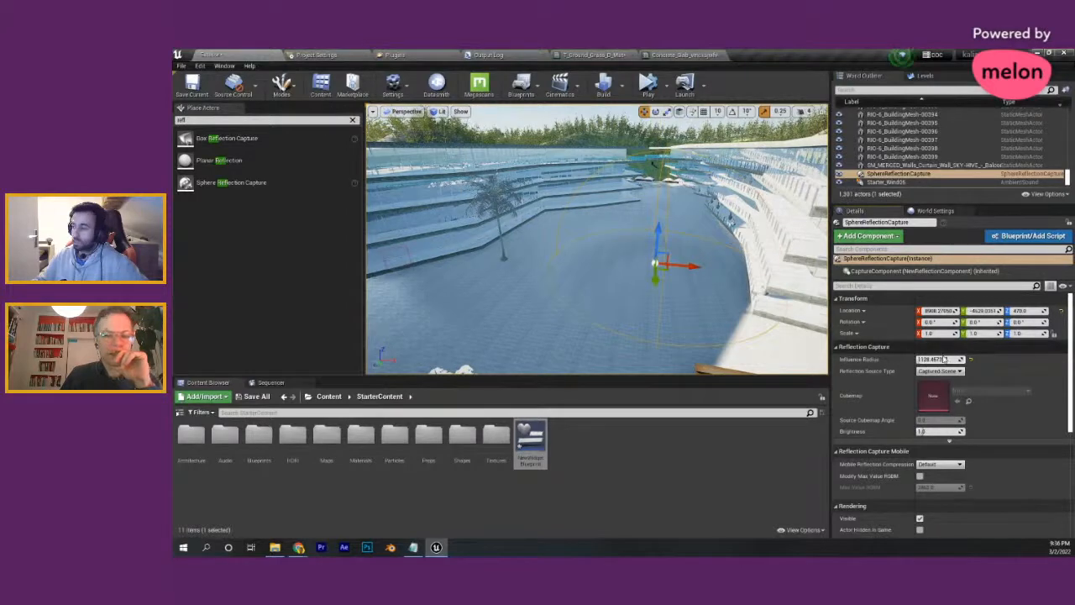
- Duplicate the sphere reflection capture across the courtyard floor, placing the copy beside the white plant
right_click_drag(630, 295, 566, 284)
key("w")
left_click_drag(724, 231, 407, 283, "alt")
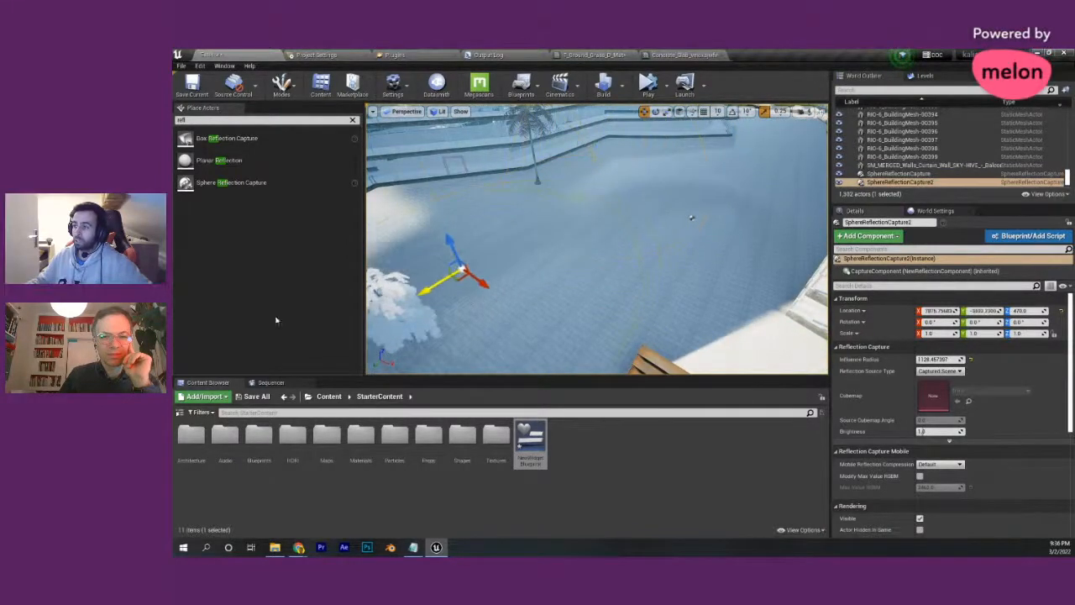
- Compare the influence areas of the original and duplicated reflection captures on the floor
left_click(692, 219)
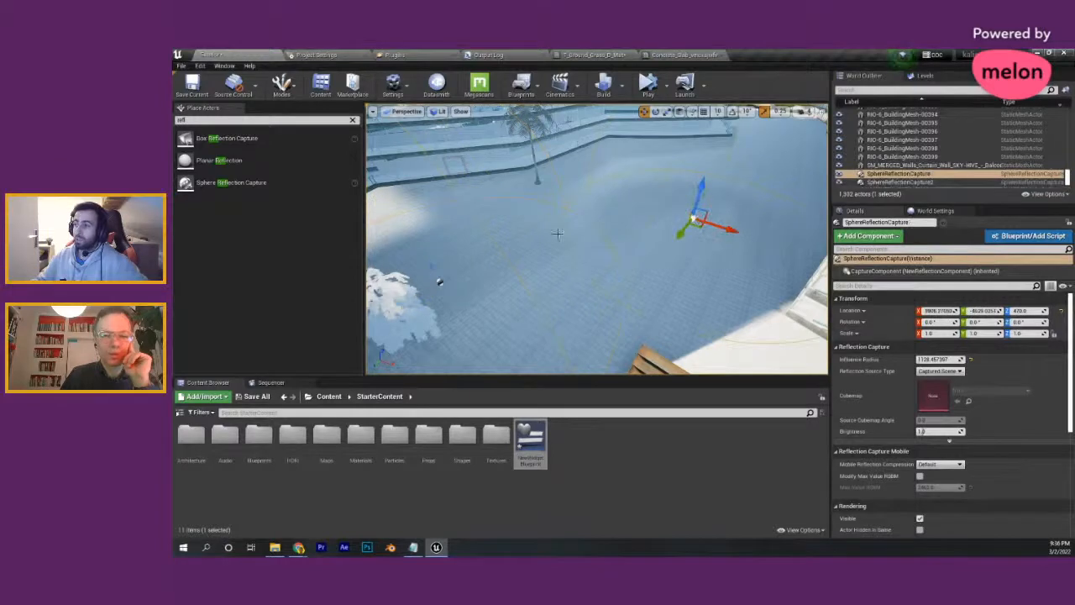
right_click(479, 258)
right_click_drag(457, 271, 450, 274)
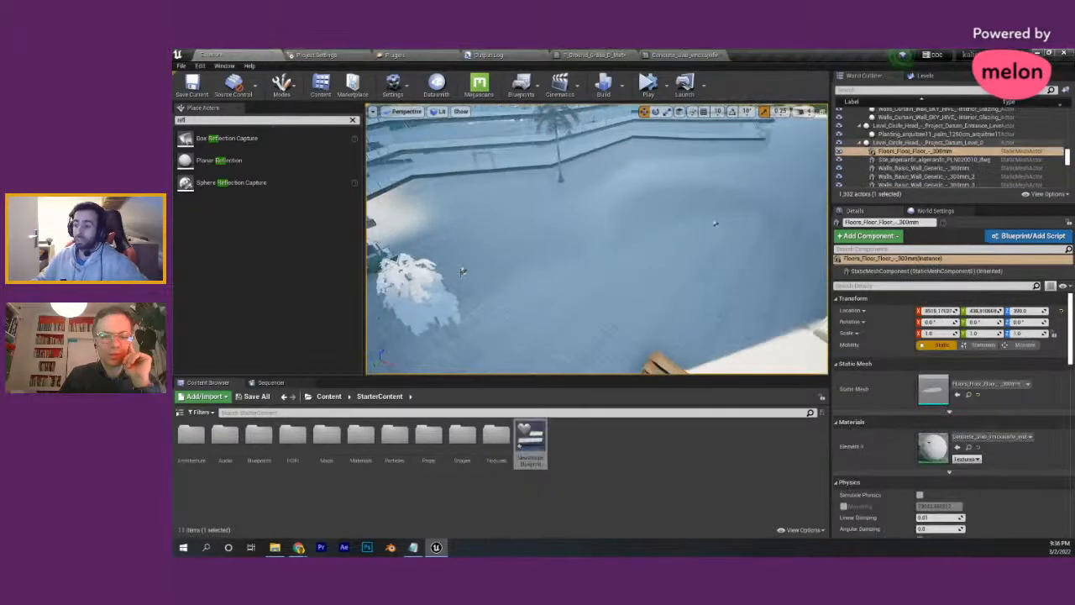
left_click(461, 271)
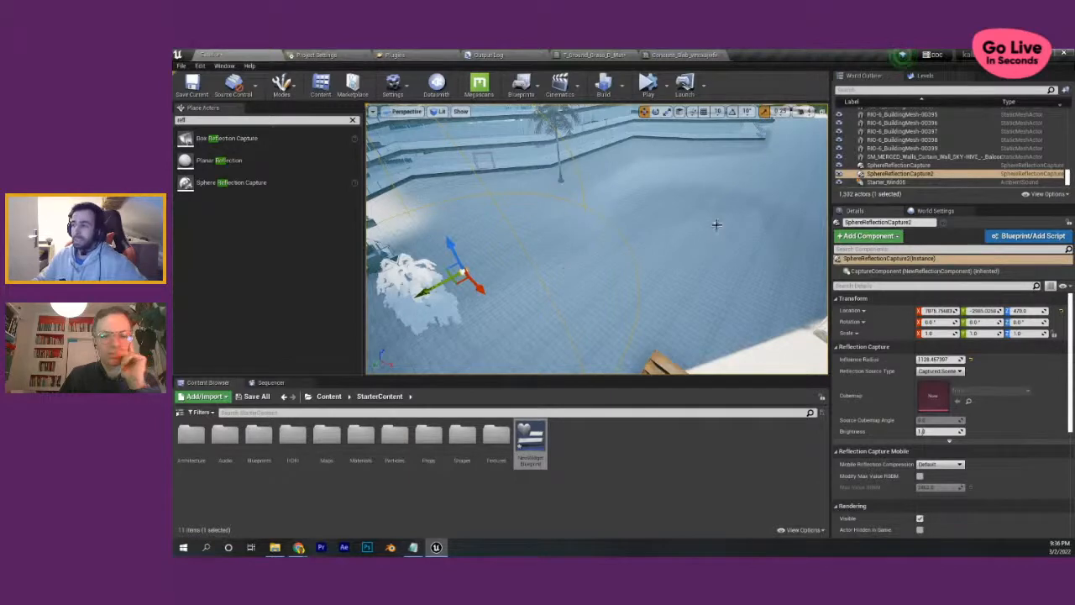
- Move the original sphere reflection capture back along the negative X direction toward the middle of the courtyard
left_click(715, 224)
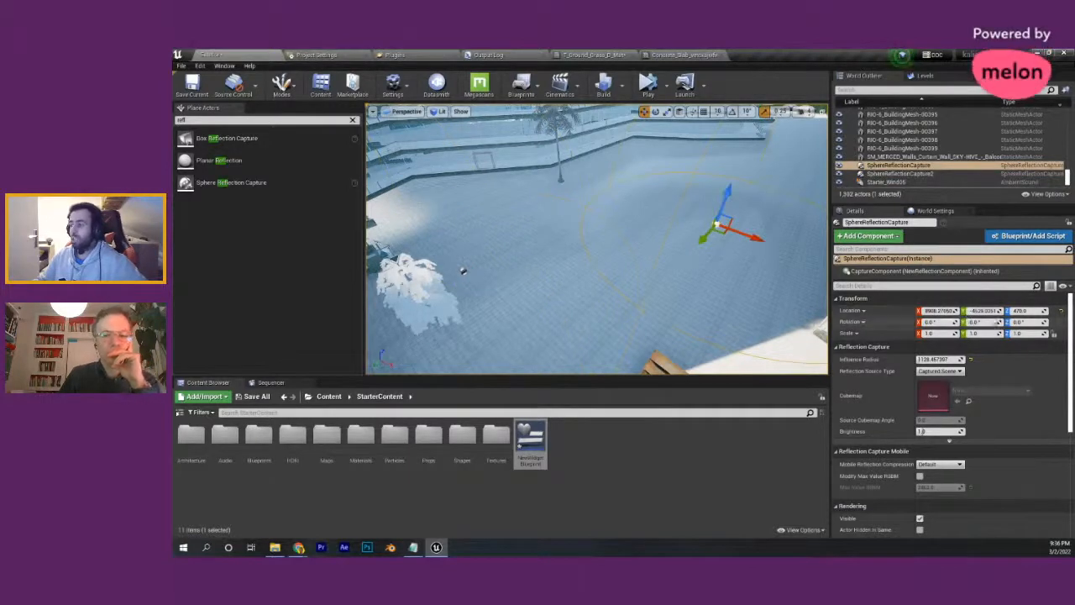
key("f")
mouse_move(810, 262)
right_mouse_down()
mouse_move(809, 238)
mouse_move(813, 255)
right_mouse_up()
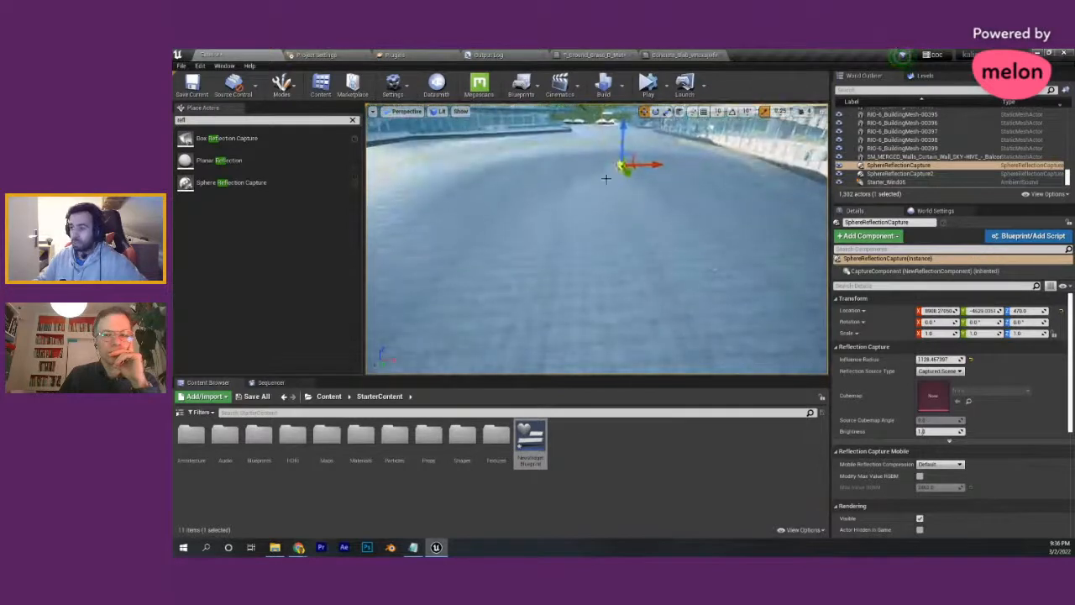
left_click_drag(659, 165, 628, 169)
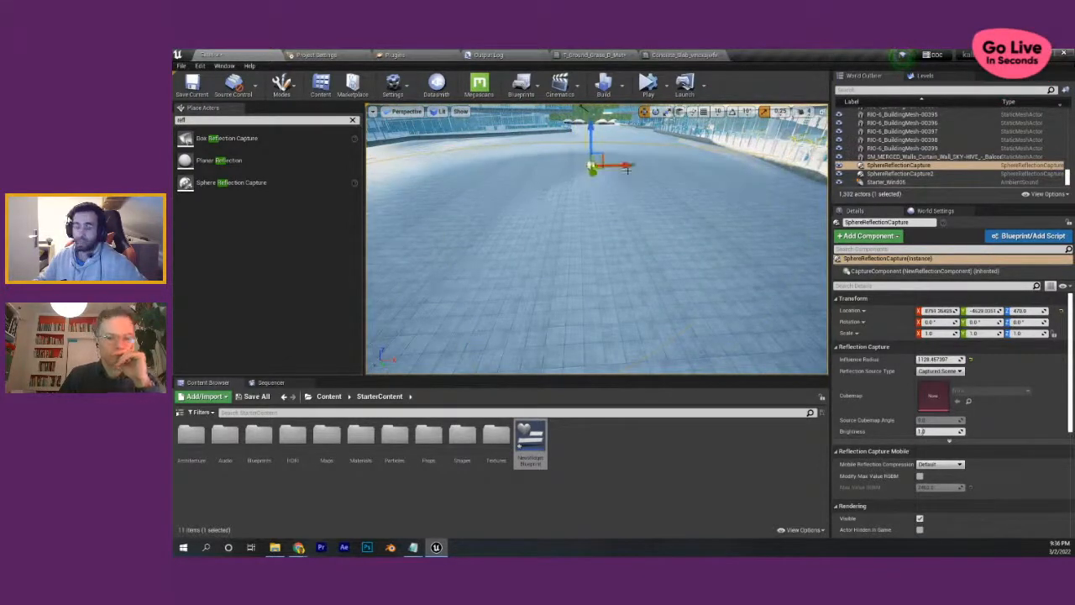
left_click(620, 84)
- Delete the duplicated sphere reflection capture beside the white plant
right_click_drag(550, 166, 515, 229)
key("w")
left_click(524, 245)
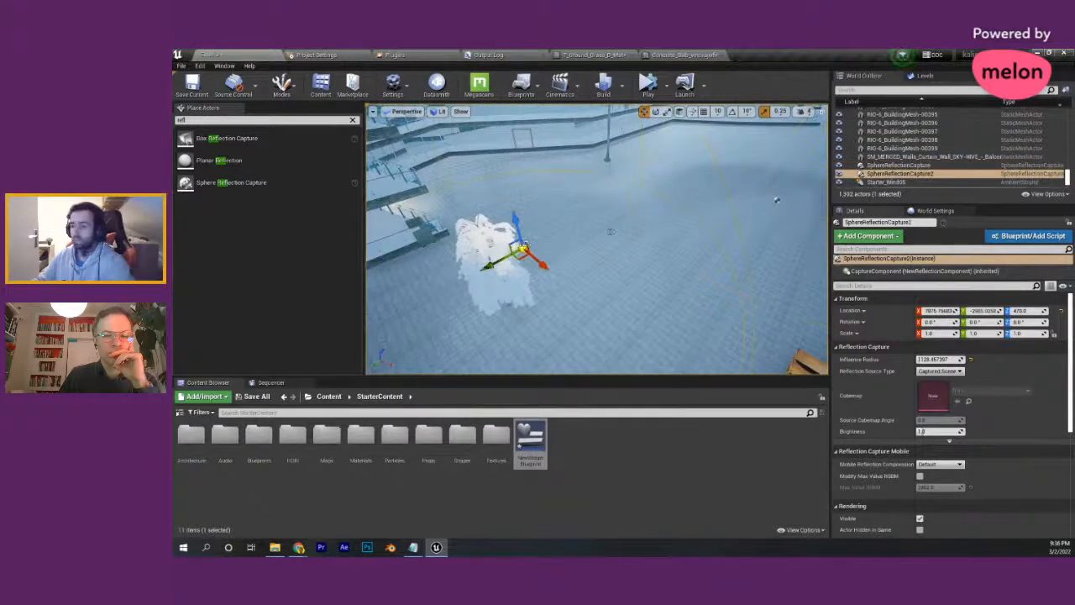
key("Delete")
- Select the remaining sphere reflection capture and rebuild the scene's reflection captures
left_click(777, 199)
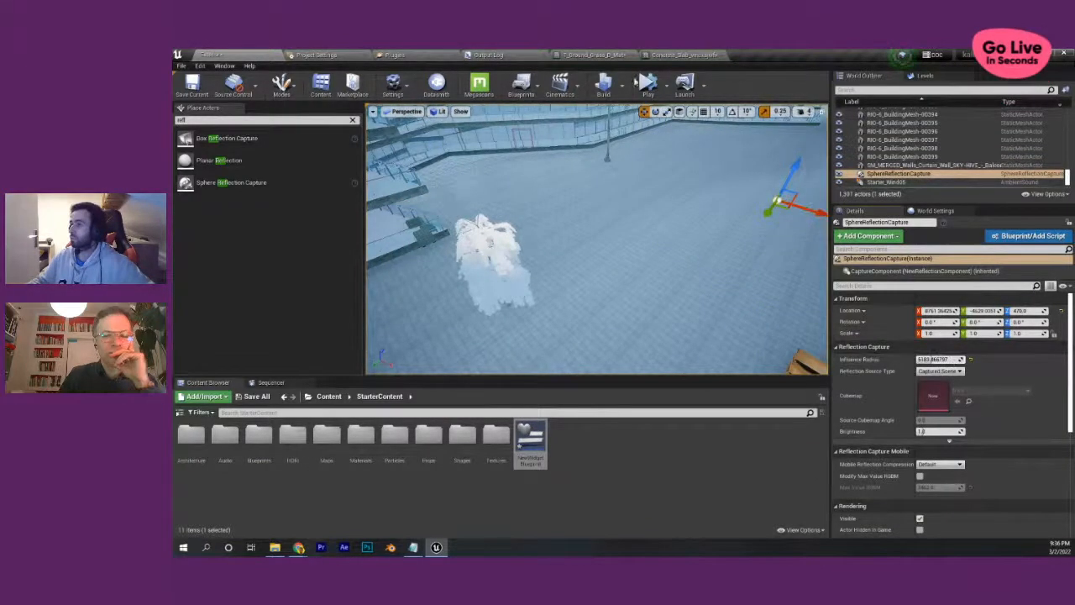
left_click(622, 84)
left_click(651, 175)
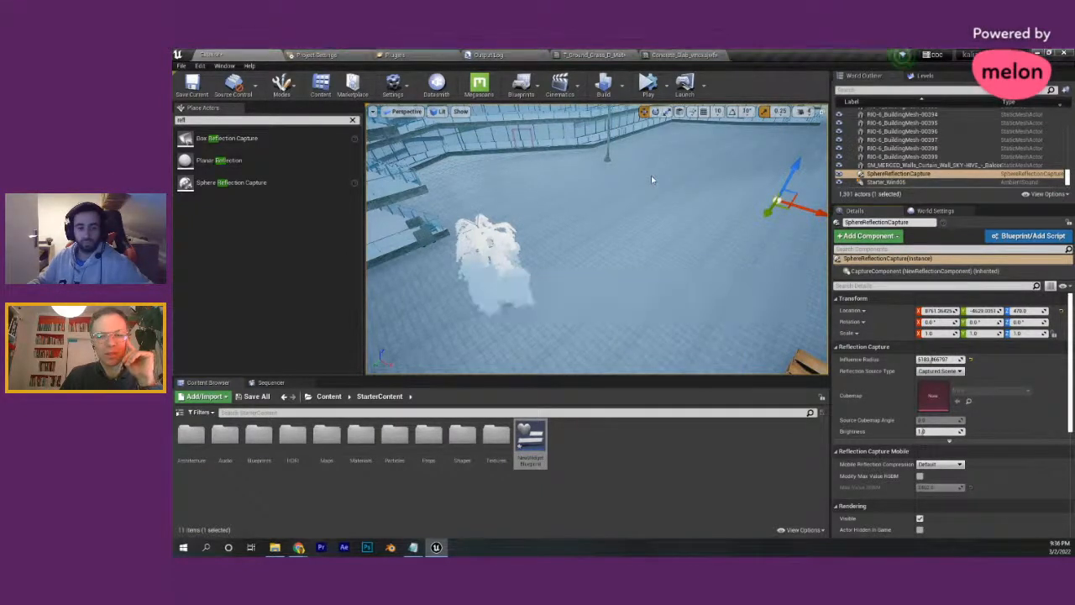
- Examine the courtyard floor's reflections around the sphere reflection capture from several distances and viewing angles
key("f")
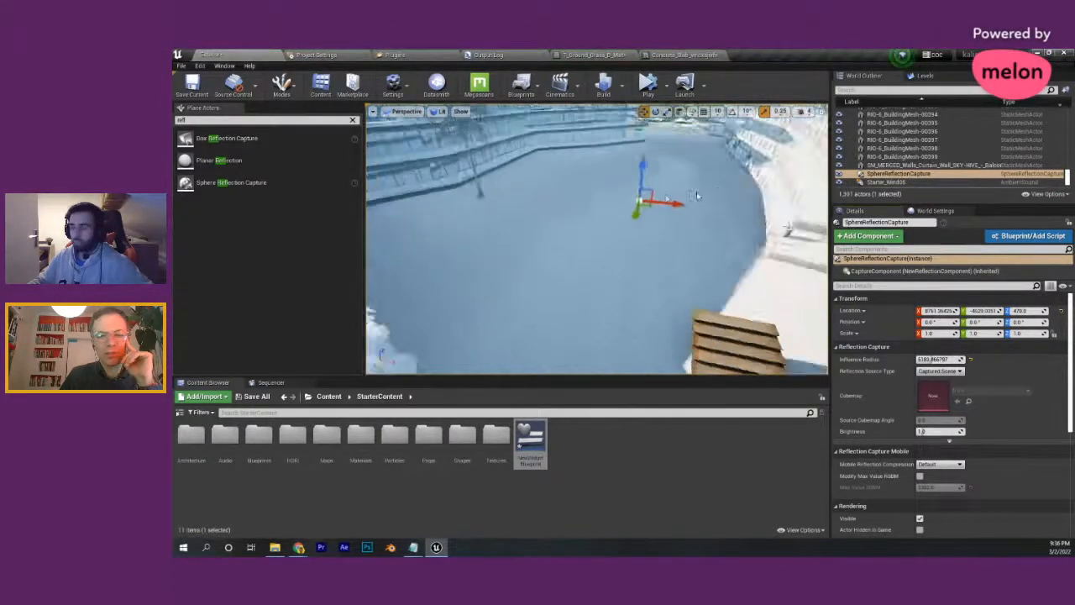
mouse_move(723, 185)
right_mouse_down()
mouse_move(730, 199)
mouse_move(719, 183)
right_mouse_up()
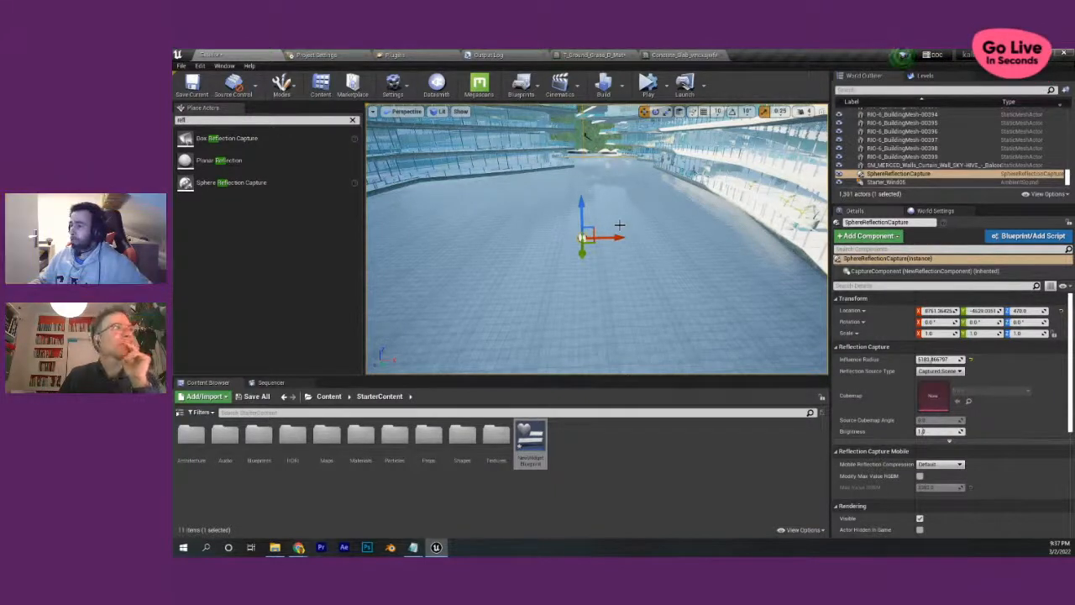
mouse_move(619, 225)
right_mouse_down()
mouse_move(631, 197)
mouse_move(628, 215)
right_mouse_up()
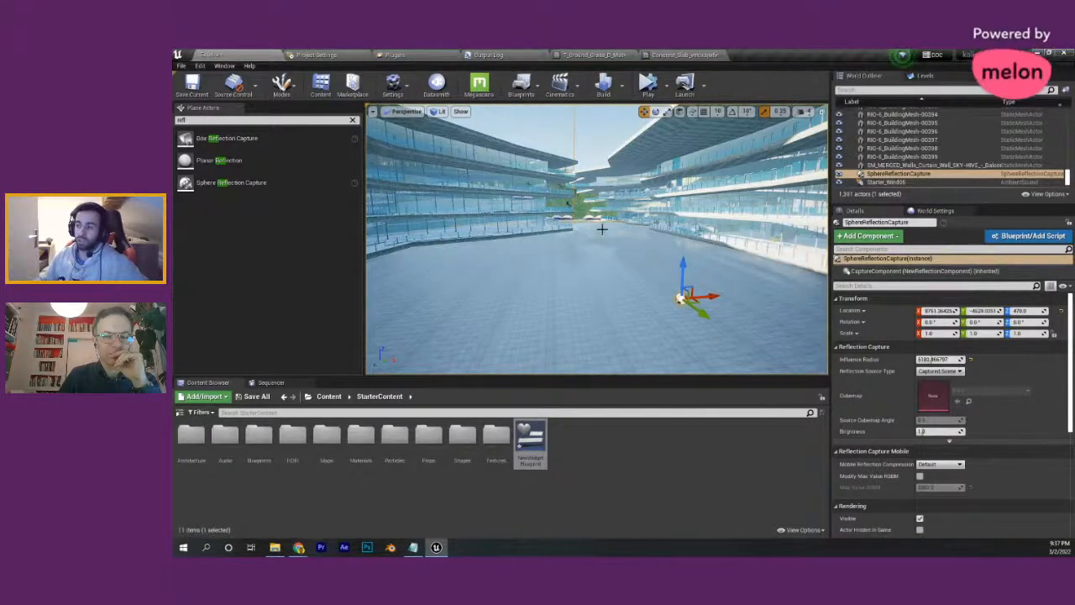
right_click_drag(607, 217, 608, 245)
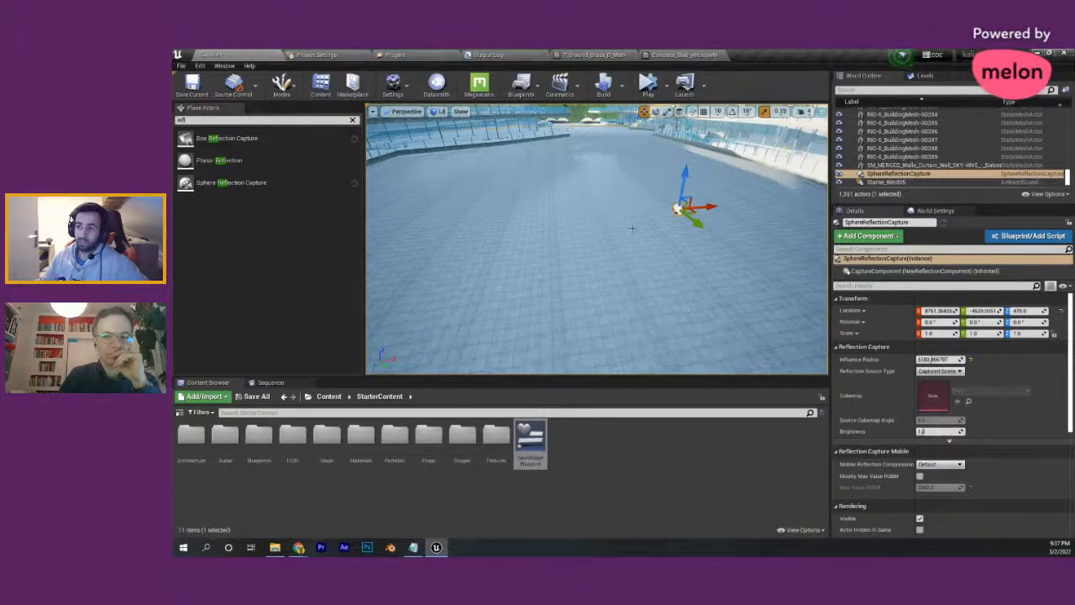
right_click_drag(604, 183, 610, 268)
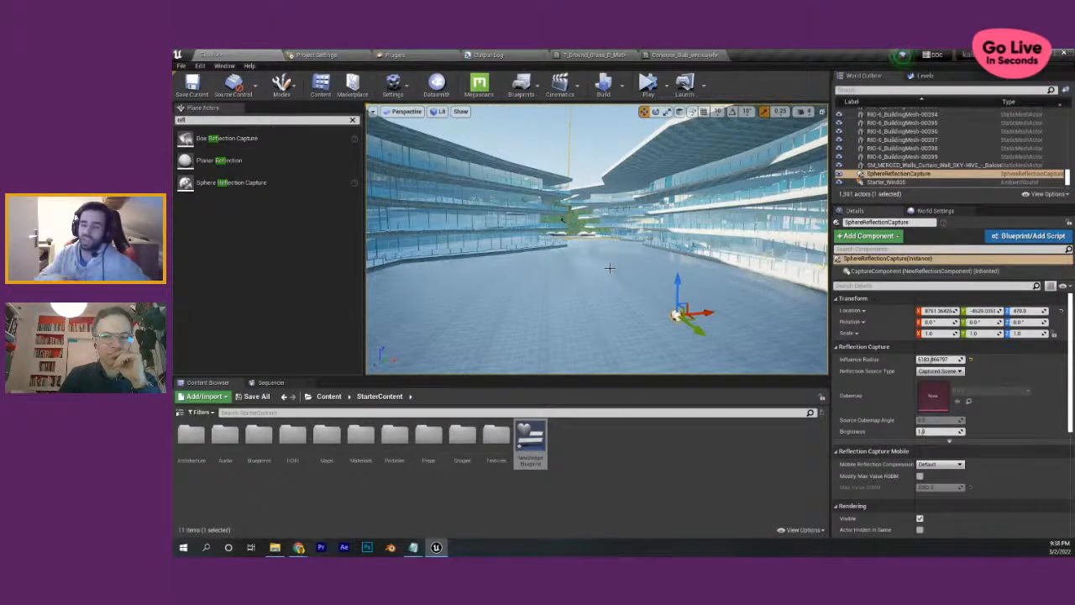
mouse_move(610, 268)
right_mouse_down()
mouse_move(625, 290)
mouse_move(619, 268)
right_mouse_up()
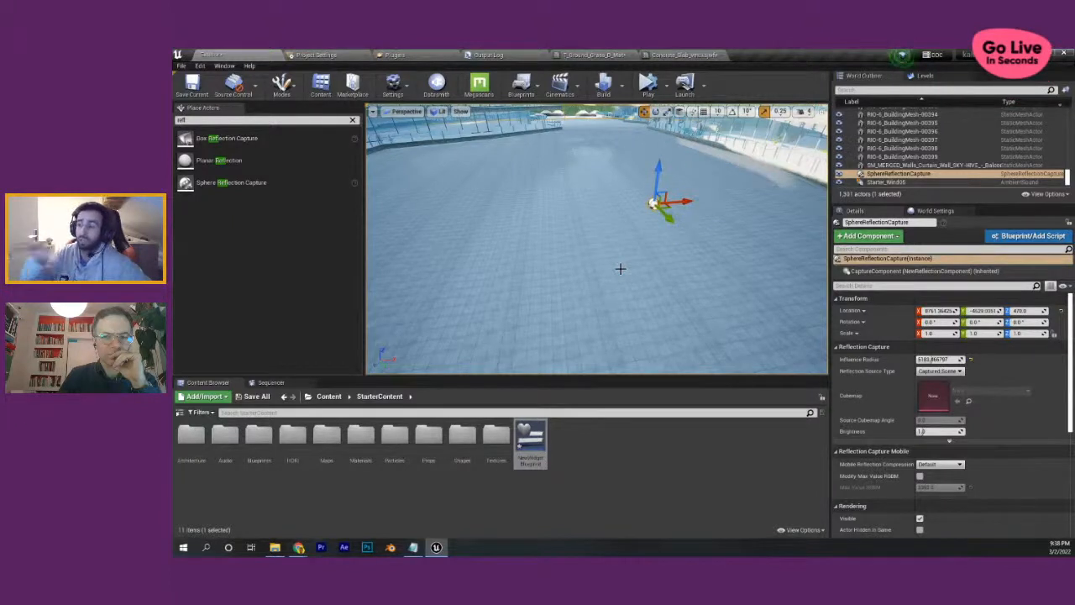
mouse_move(618, 223)
left_mouse_down("alt")
mouse_move(529, 235)
mouse_move(619, 220)
left_mouse_up("alt")
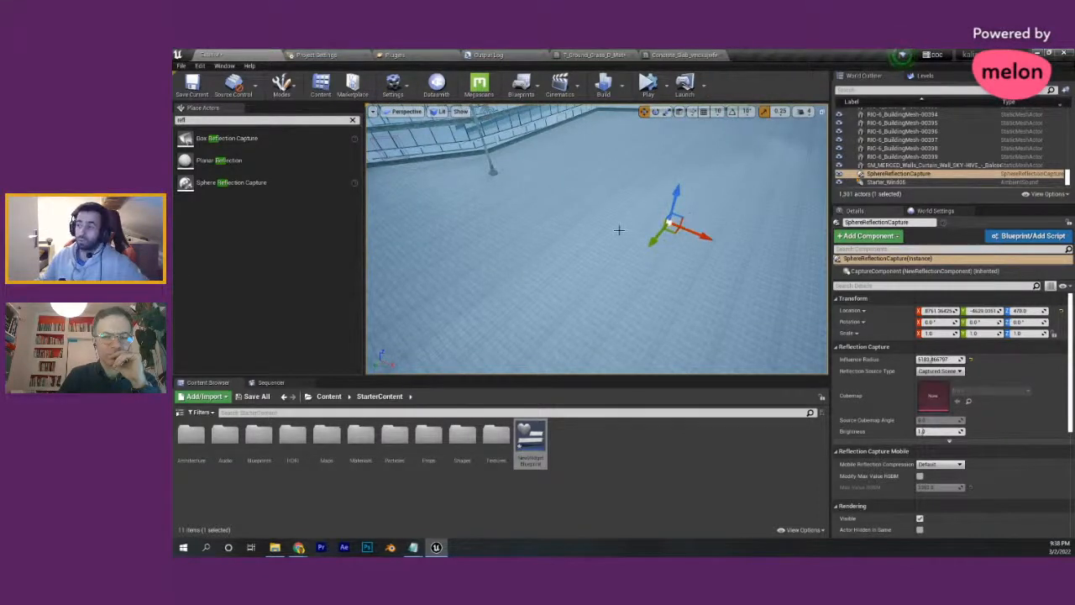
left_click_drag(619, 228, 703, 206, "alt")
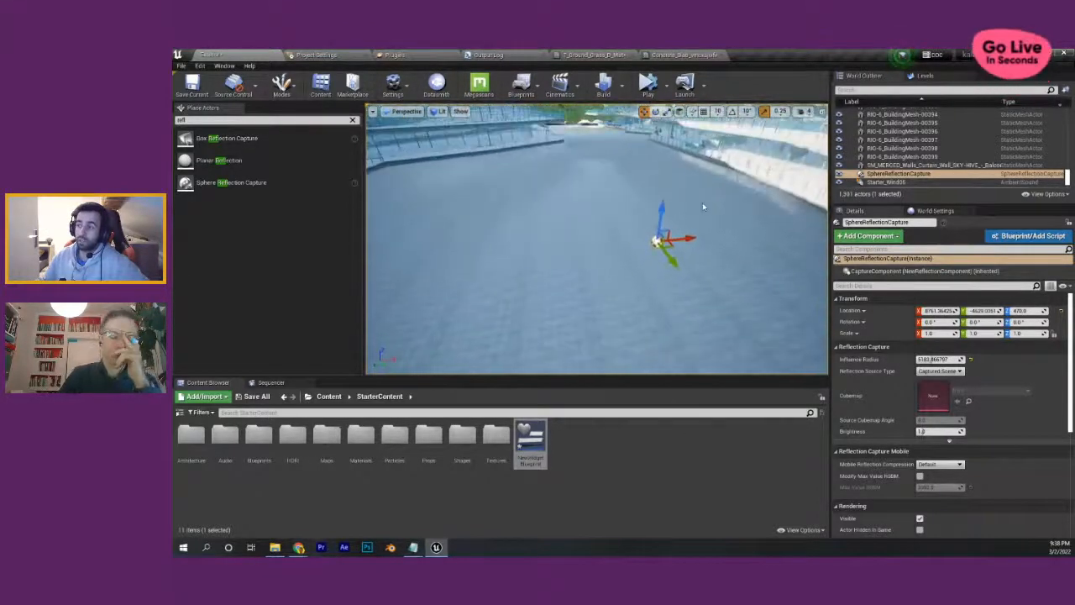
- Delete the remaining sphere reflection capture from the courtyard floor
mouse_move(704, 207)
right_mouse_down()
mouse_move(690, 201)
mouse_move(691, 172)
mouse_move(702, 197)
right_mouse_up()
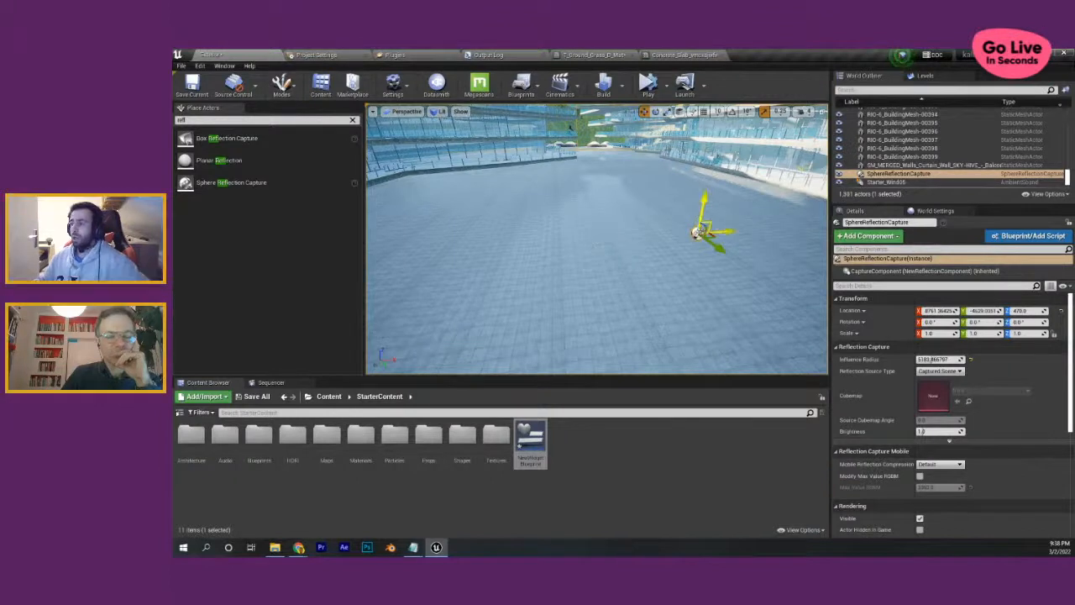
key("Delete")
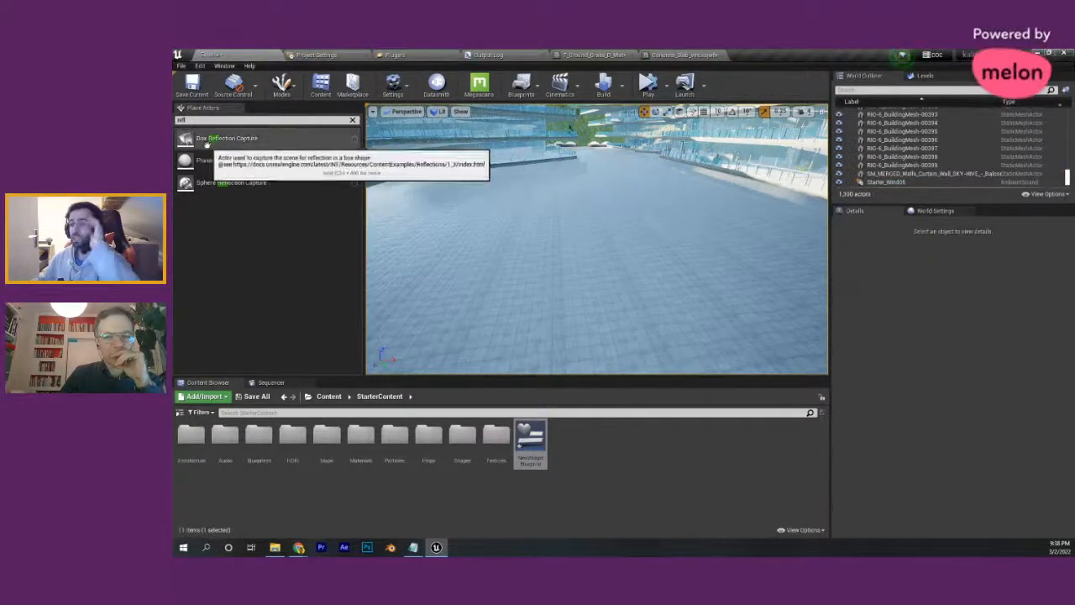
- Place a box reflection capture in the middle of the courtyard floor and inspect its box-shaped influence area
left_click_drag(225, 138, 583, 231)
right_click_drag(583, 231, 480, 140)
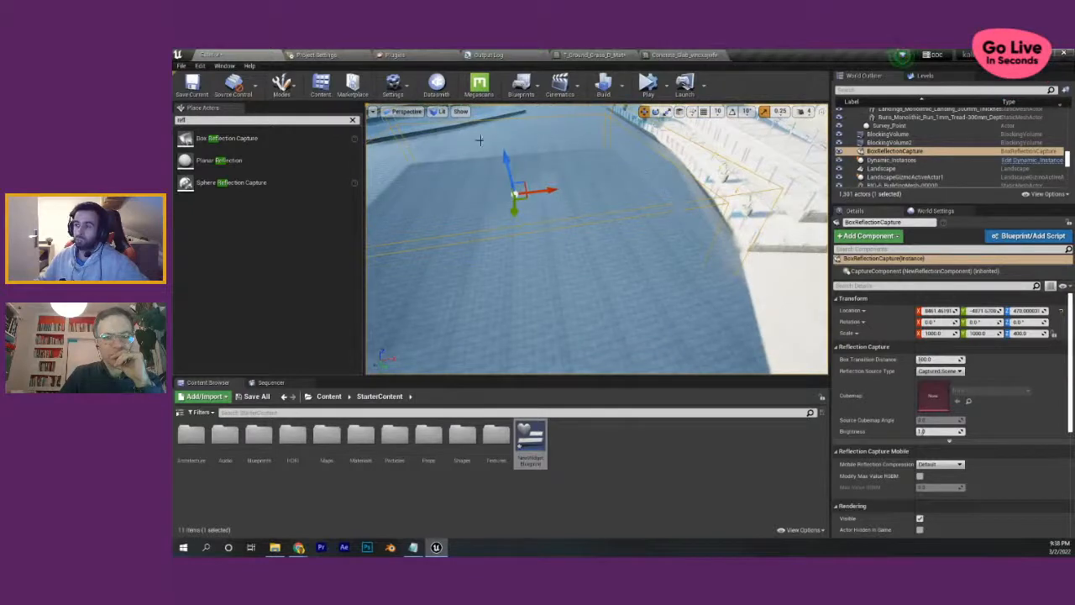
right_click_drag(554, 183, 356, 225)
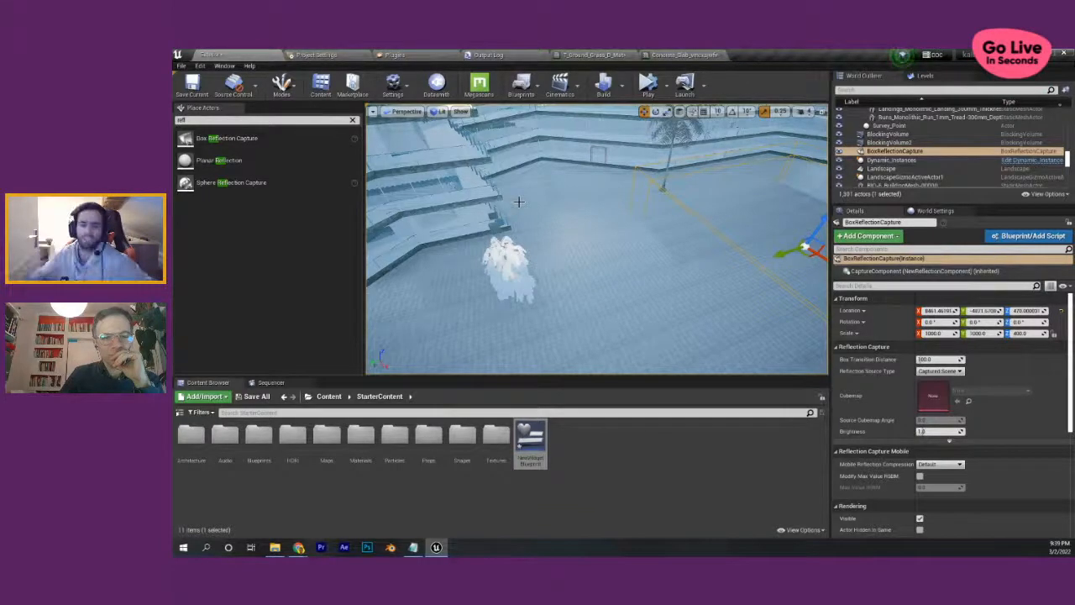
right_click_drag(518, 201, 776, 203)
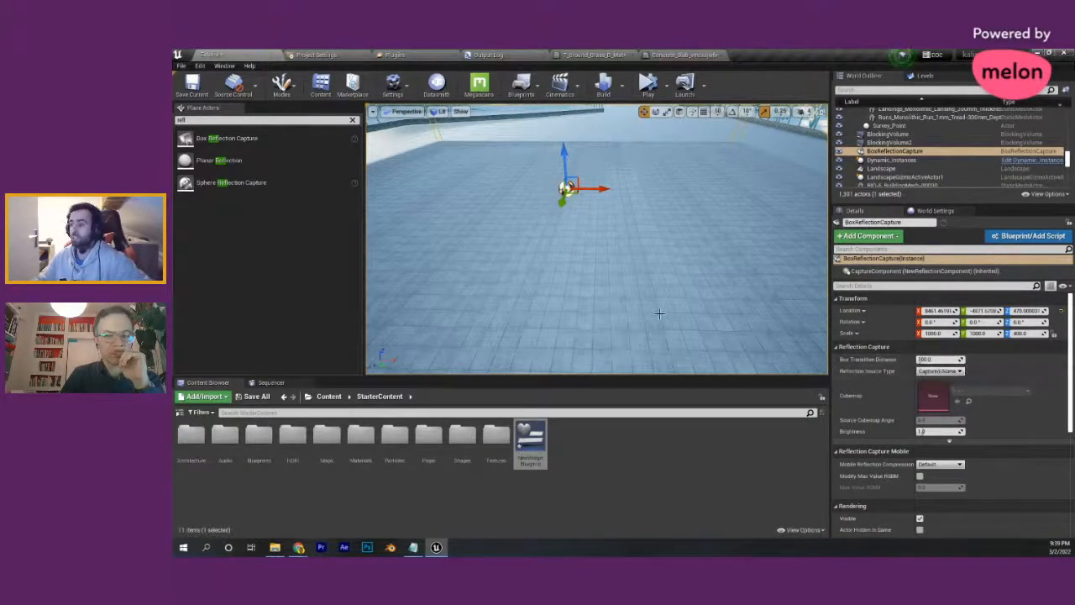
- Reduce the box reflection capture's box transition distance
key("s")
right_click_drag(660, 312, 655, 306)
left_click_drag(932, 358, 948, 337)
key("s")
right_click_drag(721, 269, 707, 264)
- Raise the box reflection capture above the floor and enlarge it slightly, locking its scale ratio for the final proportional scaling
key("r")
left_click_drag(643, 230, 707, 242)
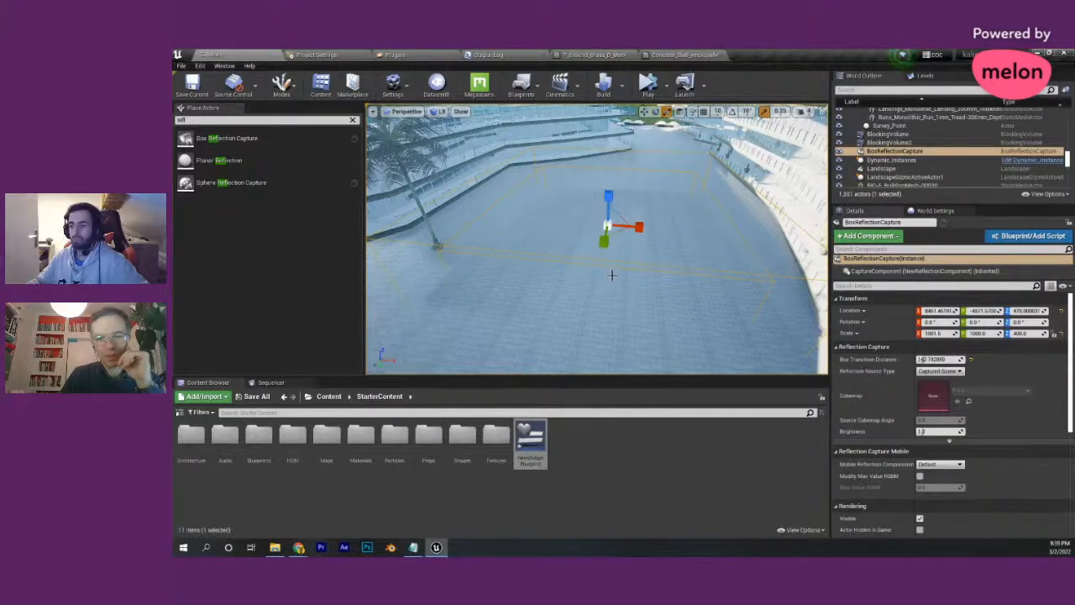
left_click_drag(608, 198, 594, 152)
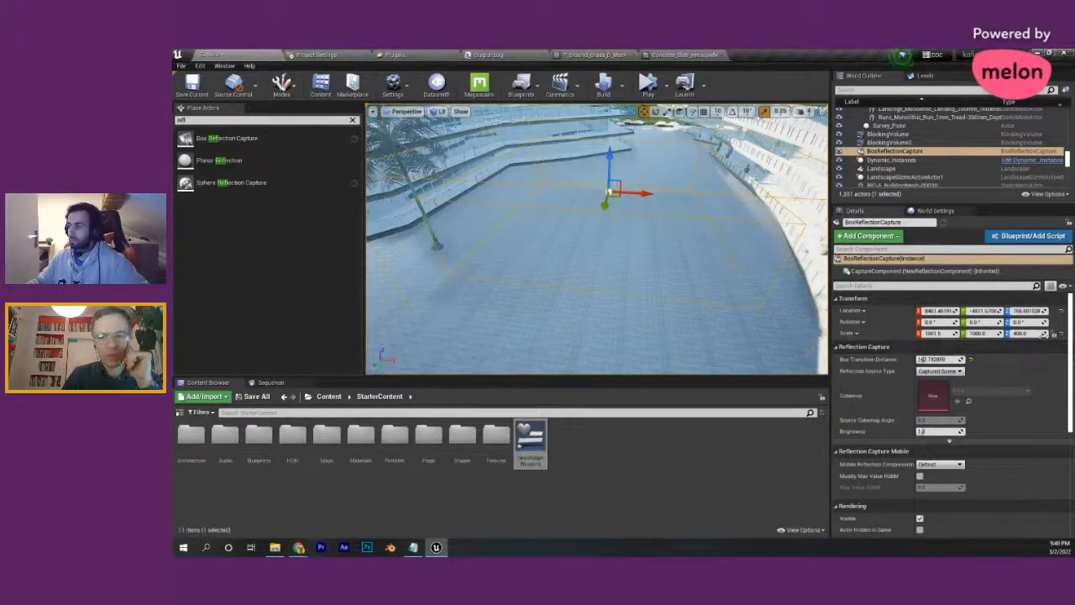
left_click(1053, 334)
left_click_drag(931, 334, 1020, 335)
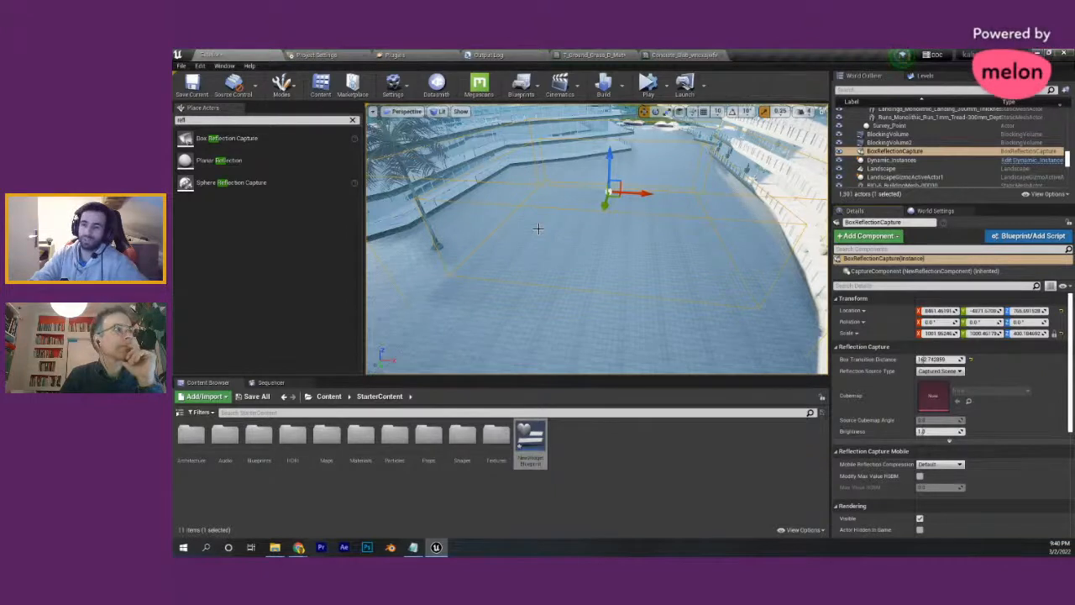
- Delete the box reflection capture from the courtyard
right_click_drag(571, 253, 578, 249)
key("Delete")
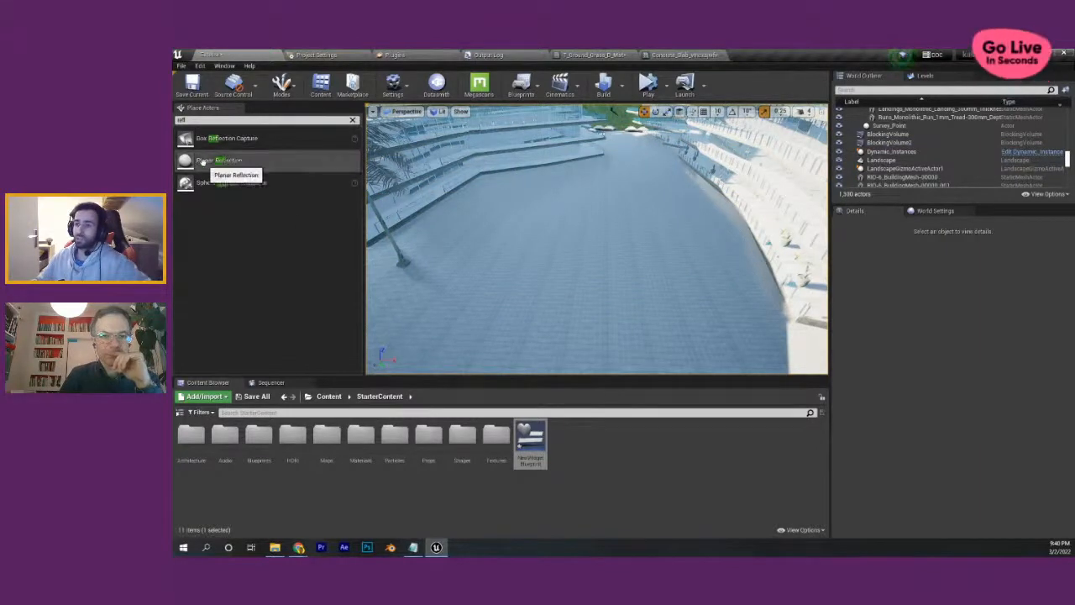
- Place a planar reflection on the courtyard floor and inspect the floor and surrounding building with it
left_click_drag(205, 162, 616, 258)
right_click_drag(602, 271, 593, 238)
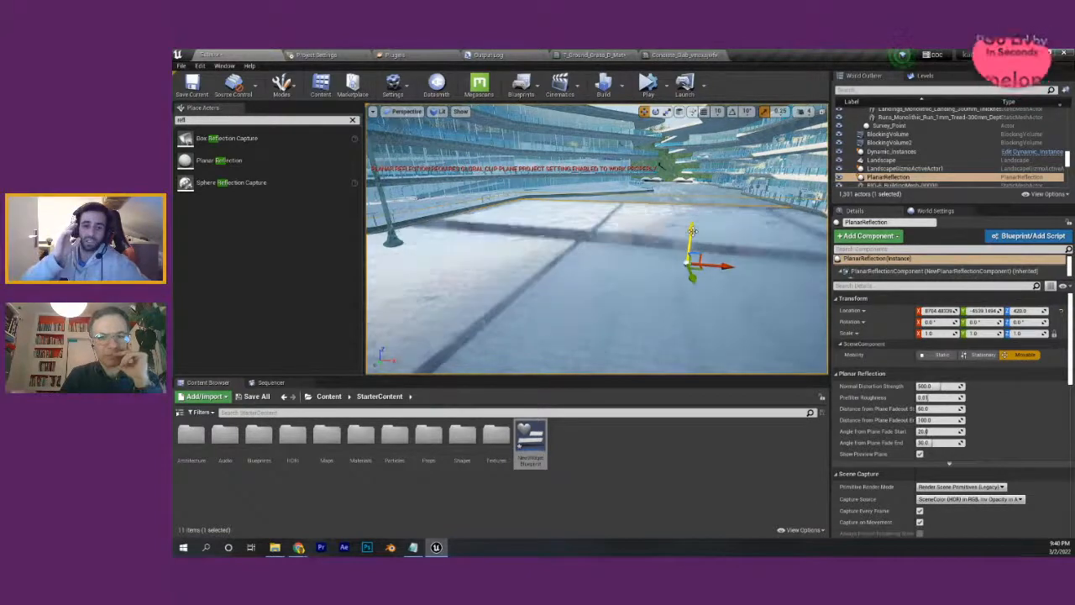
right_click_drag(692, 231, 520, 181)
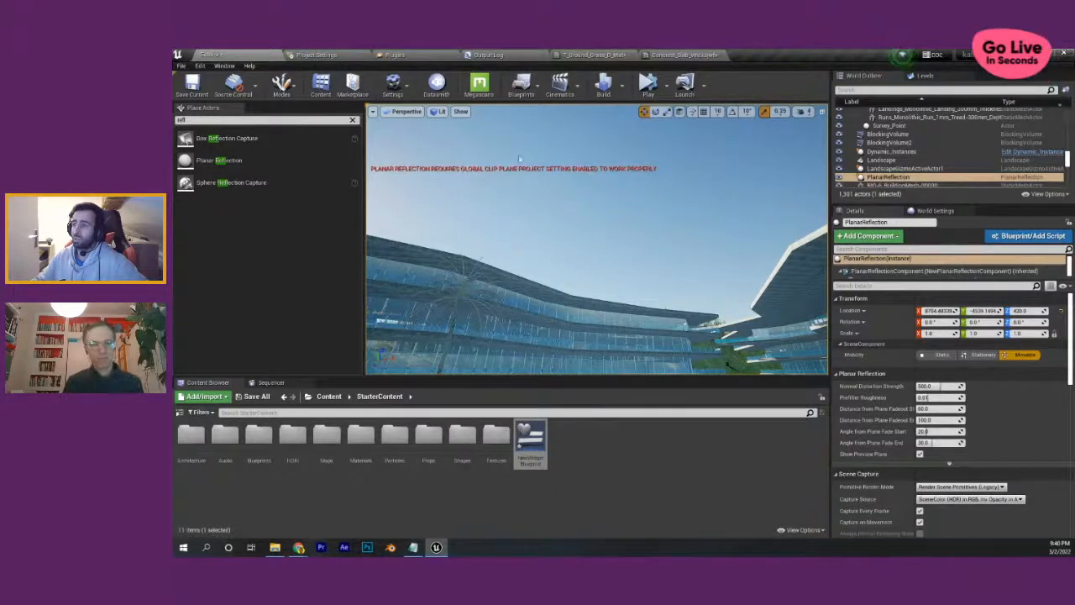
- Look up the global clip plane option for planar reflections in the project settings with the search "globalclip", leaving it disabled
left_click(315, 54)
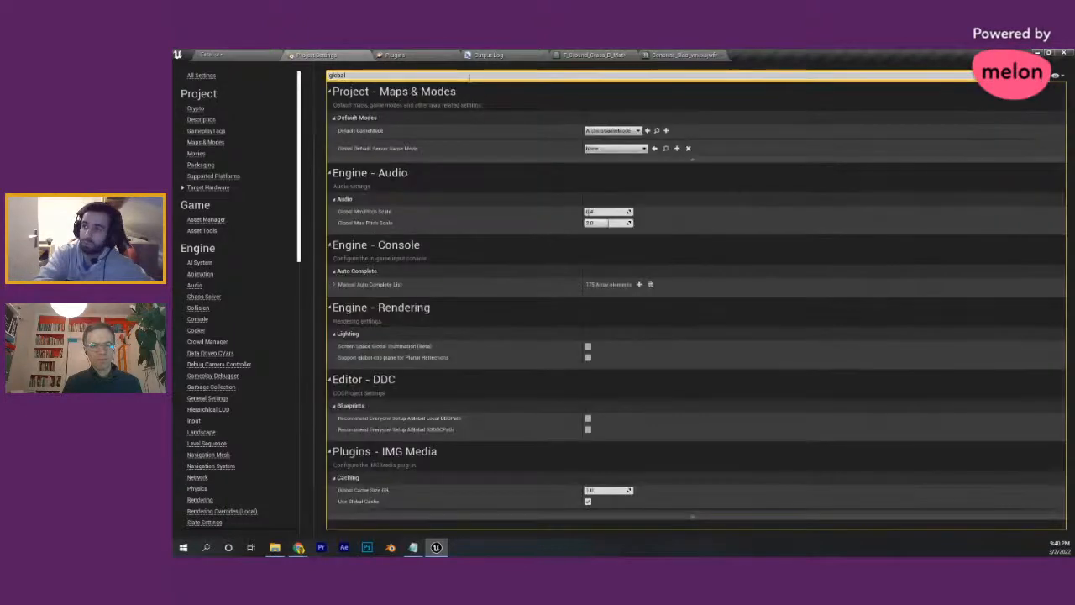
type("lip")
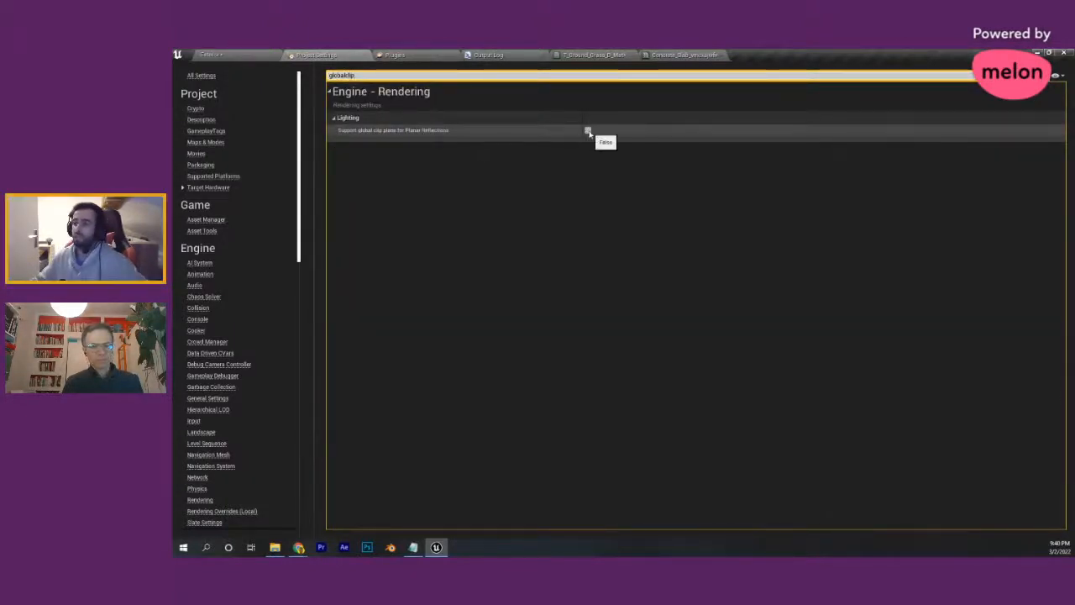
left_click(1043, 75)
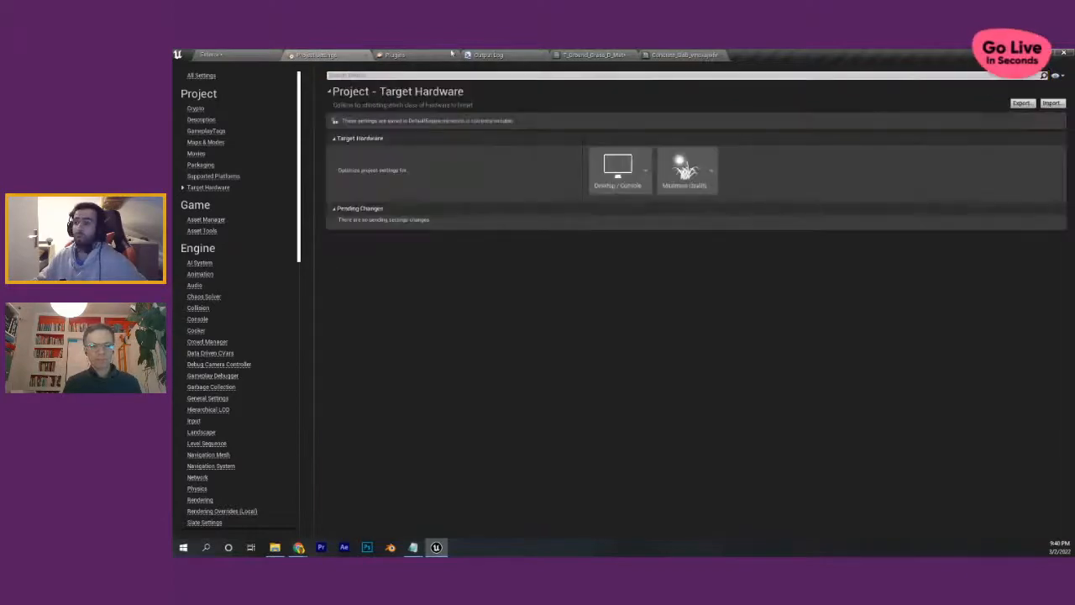
left_click(254, 56)
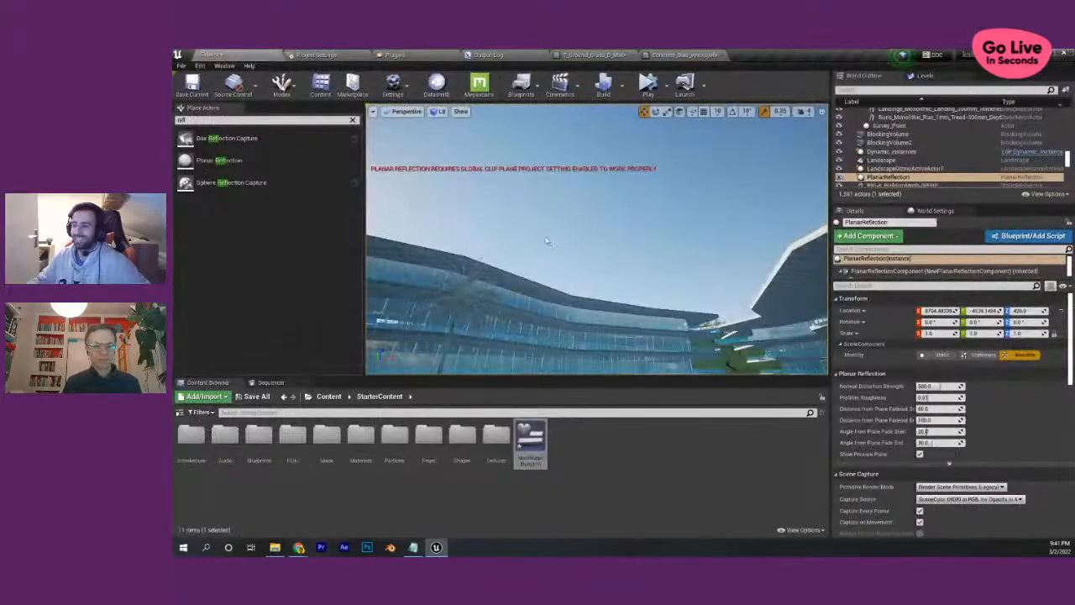
- Lower the planar reflection along Z to about 377, below the courtyard floor
right_click_drag(547, 245, 579, 341)
left_click_drag(641, 199, 641, 203)
right_click_drag(629, 211, 623, 237)
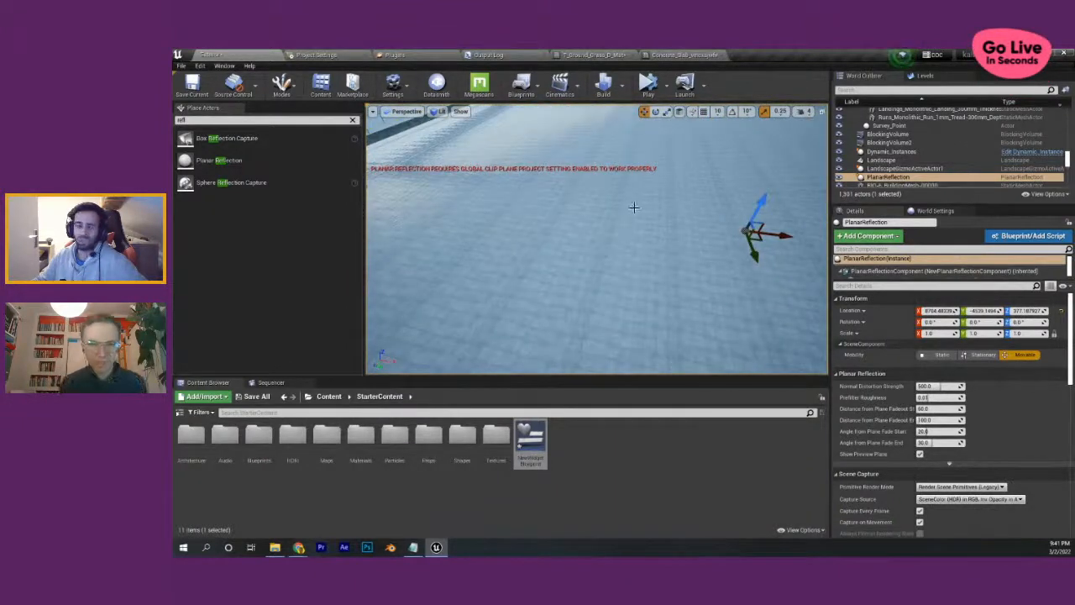
- Inspect the floor's appearance with the lowered planar reflection, and delete the planar reflection
right_click_drag(633, 207, 496, 235)
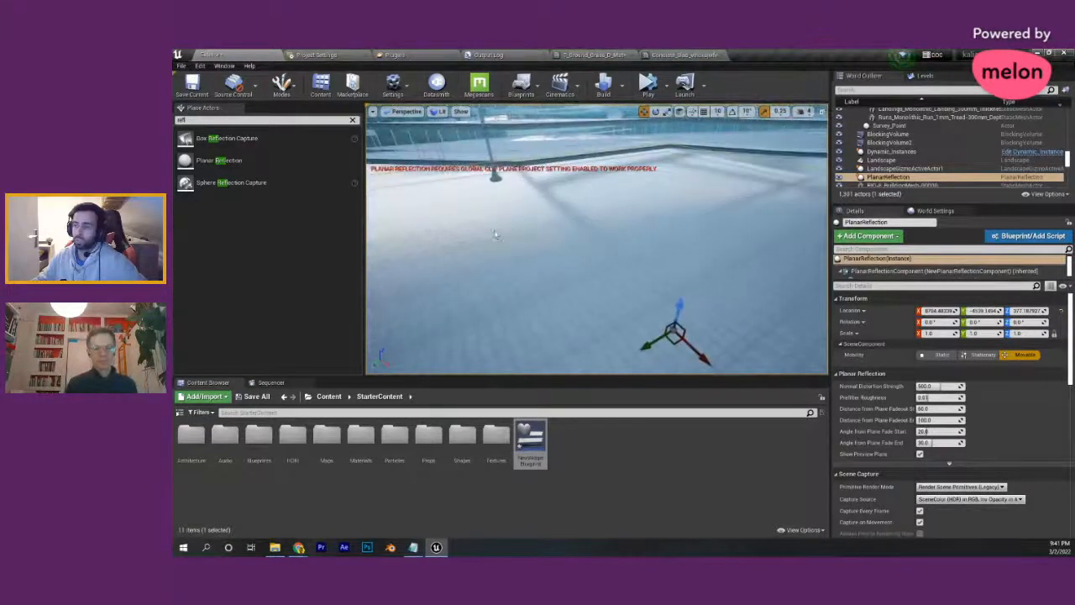
right_click_drag(583, 221, 648, 219)
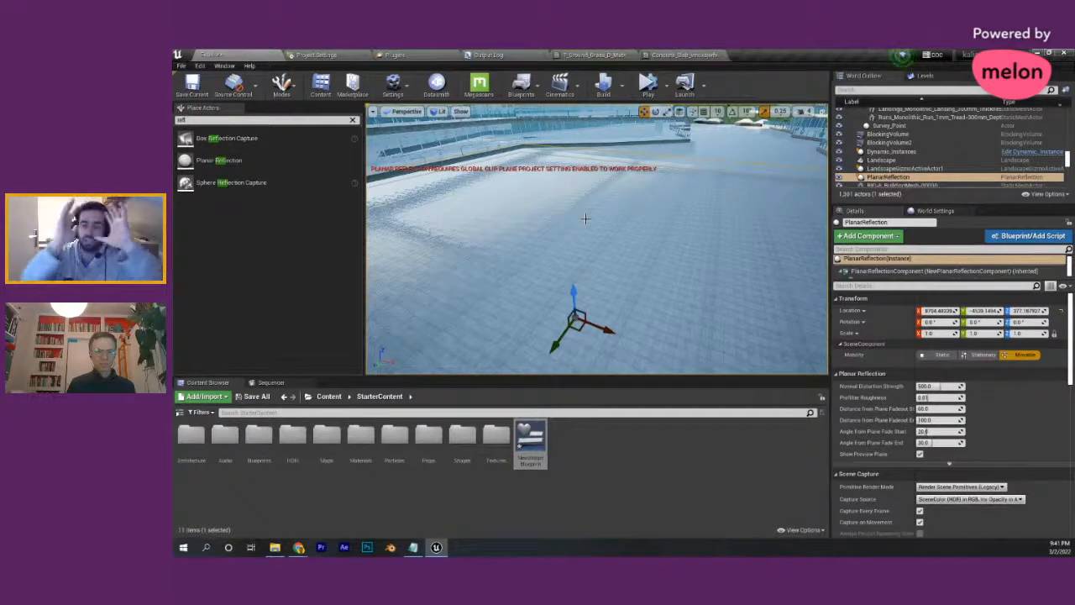
scroll(585, 219, "up", 4)
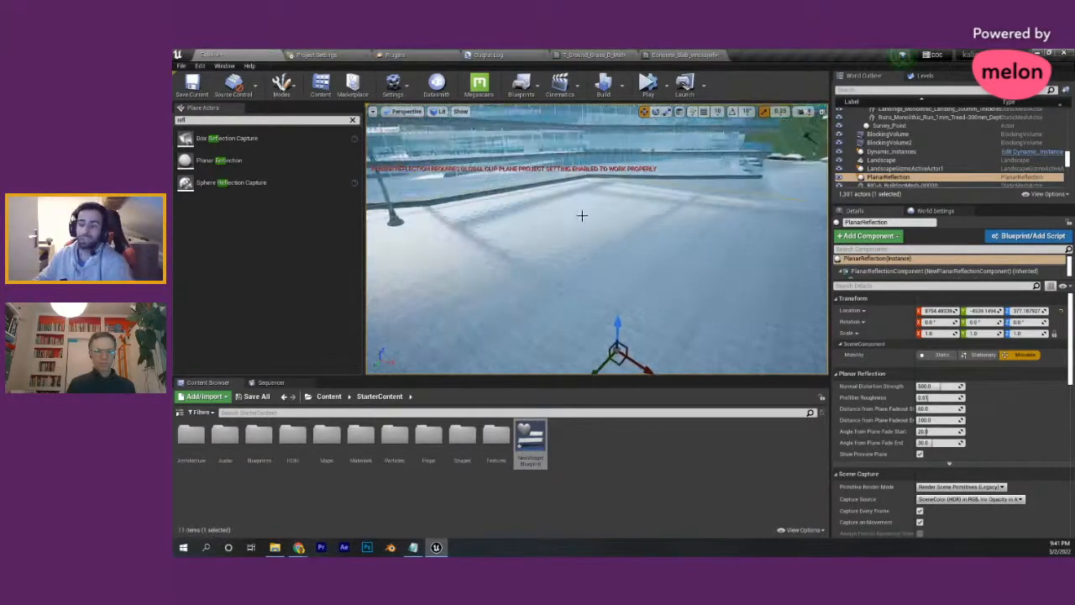
key("Delete")
right_click_drag(599, 244, 693, 239)
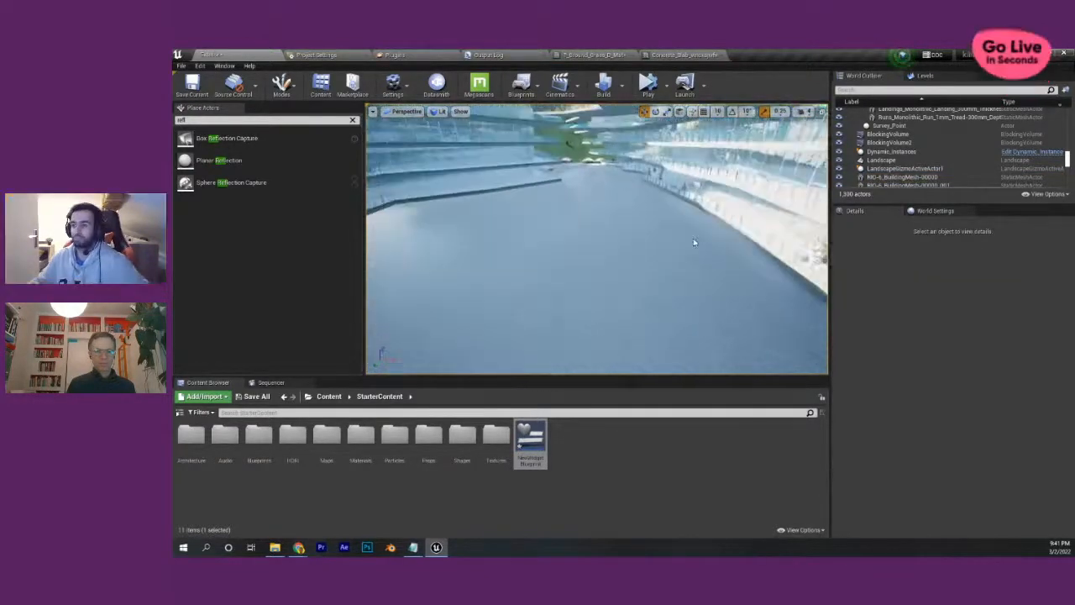
- Clear the placeable actor search and close the open Concrete_Slab asset editor
left_click(353, 120)
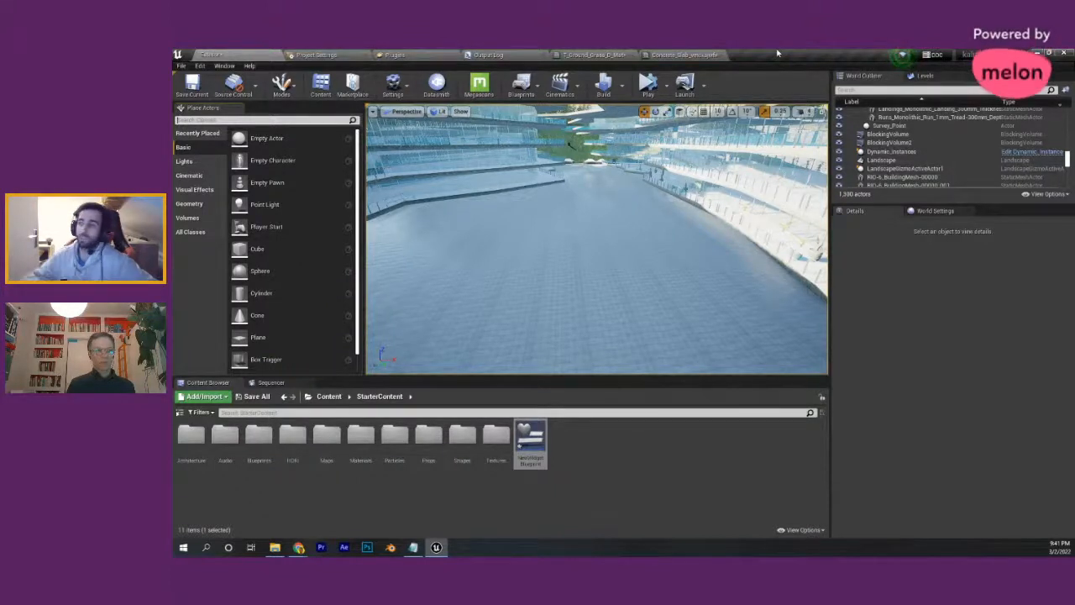
left_click(705, 56)
left_click(721, 56)
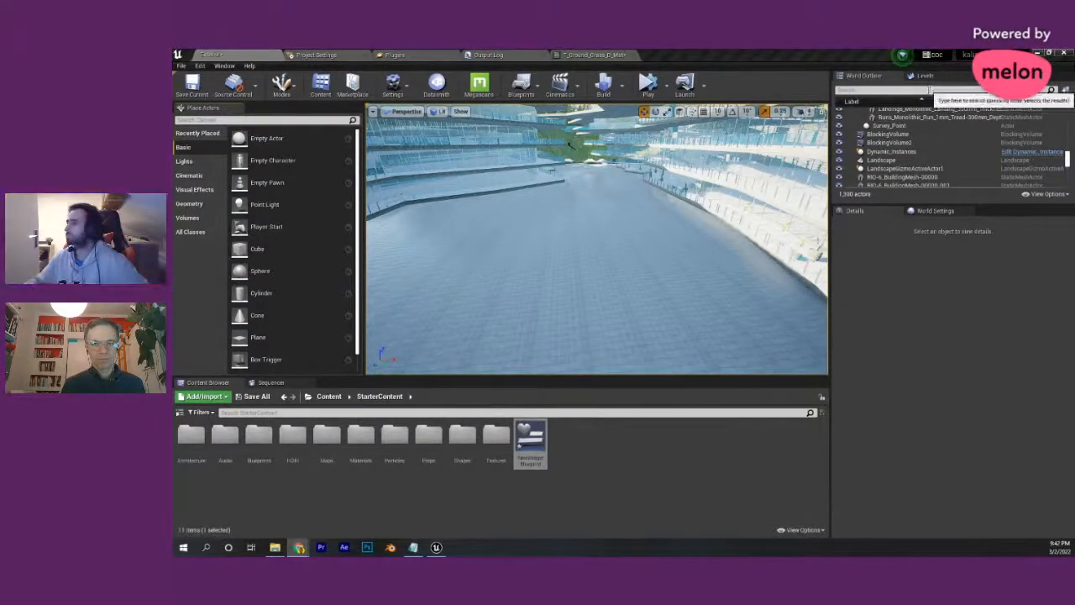
- Search the level's actors for "post" to look for a post process volume
right_click_drag(536, 173, 663, 205)
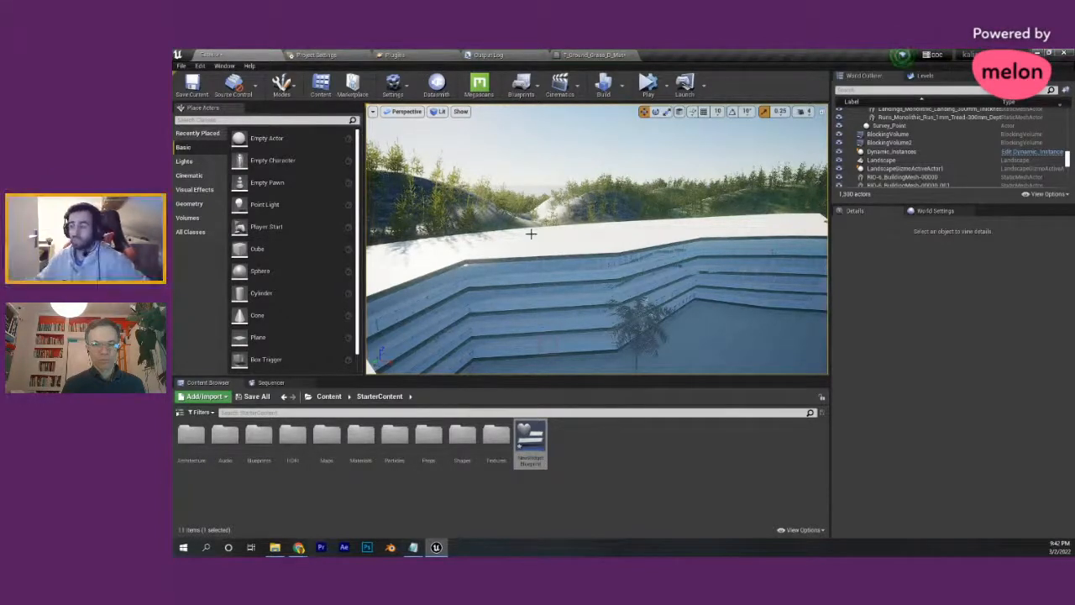
right_click_drag(559, 249, 525, 214)
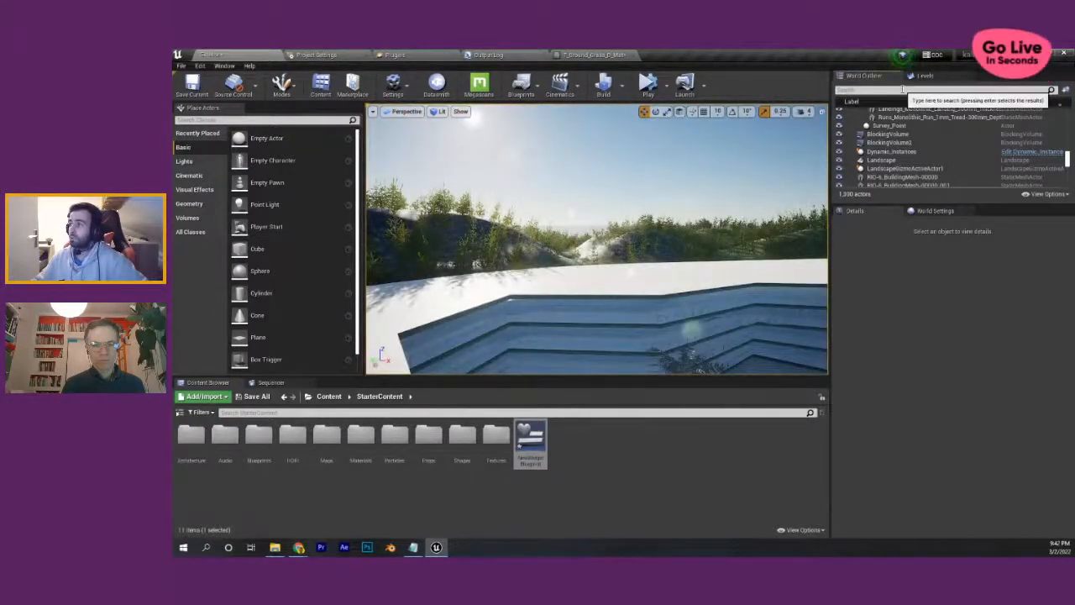
type("post")
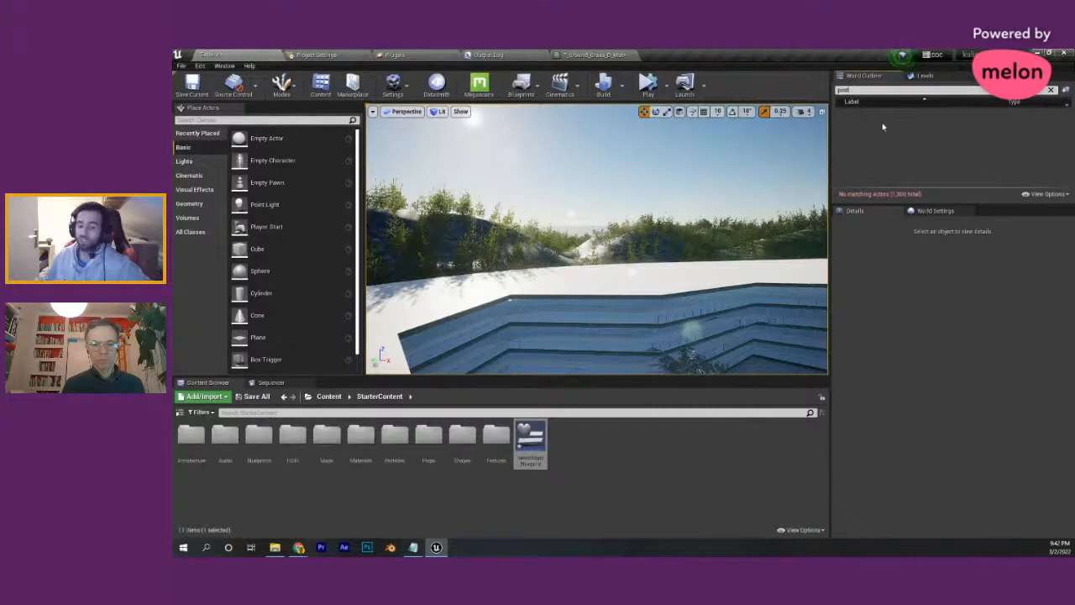
- Clear the level actor search, find "post" among the placeable actors, and place a Post Process Volume on the courtyard floor
key("BackSpace")
key("BackSpace")
key("BackSpace")
key("BackSpace")
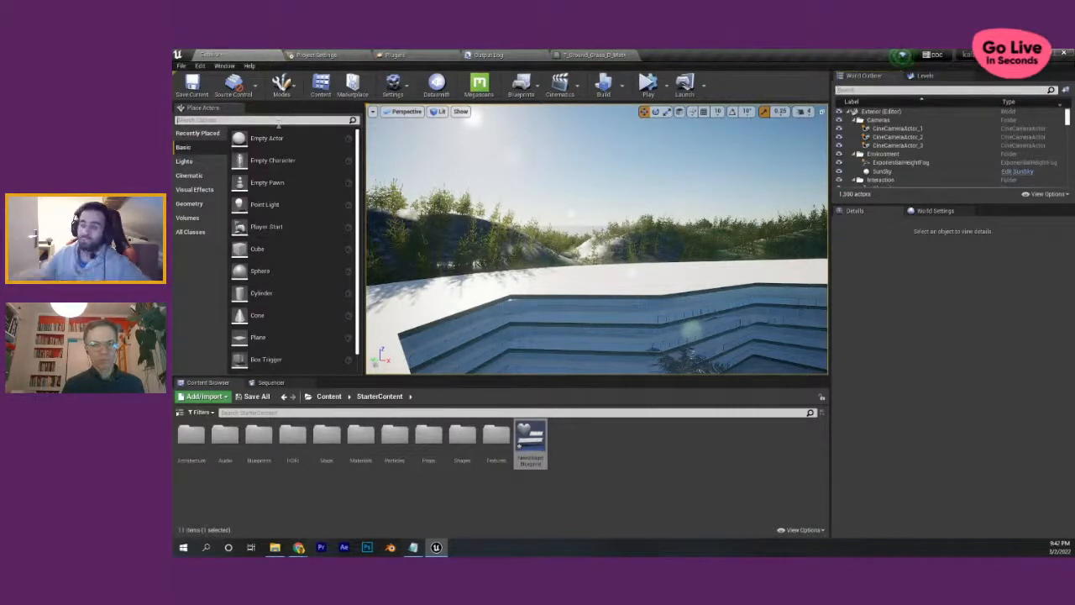
left_click(278, 120)
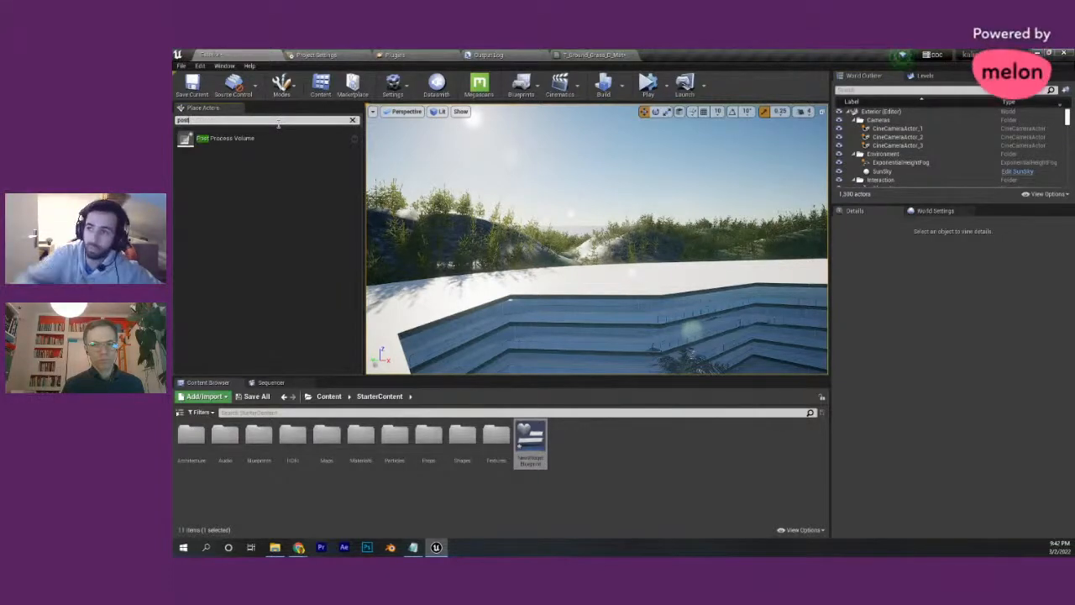
right_click_drag(580, 231, 607, 252)
left_click_drag(220, 137, 511, 283)
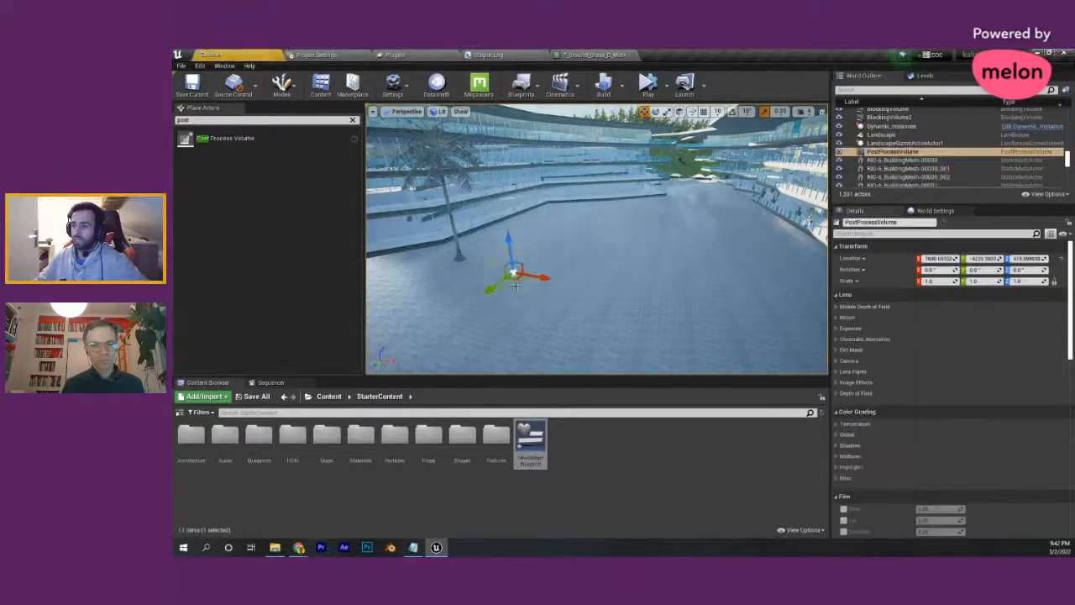
- Nudge the post process volume along Z and Y, and enlarge it along X and to a scale of 4.0 along Y
right_click_drag(511, 283, 442, 260)
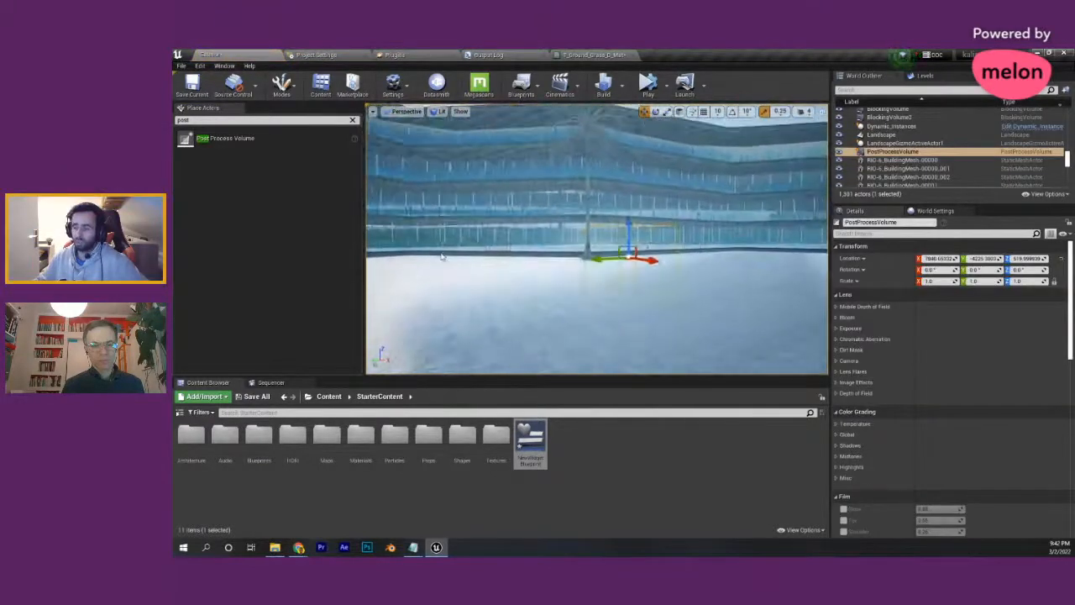
left_click_drag(628, 223, 628, 227)
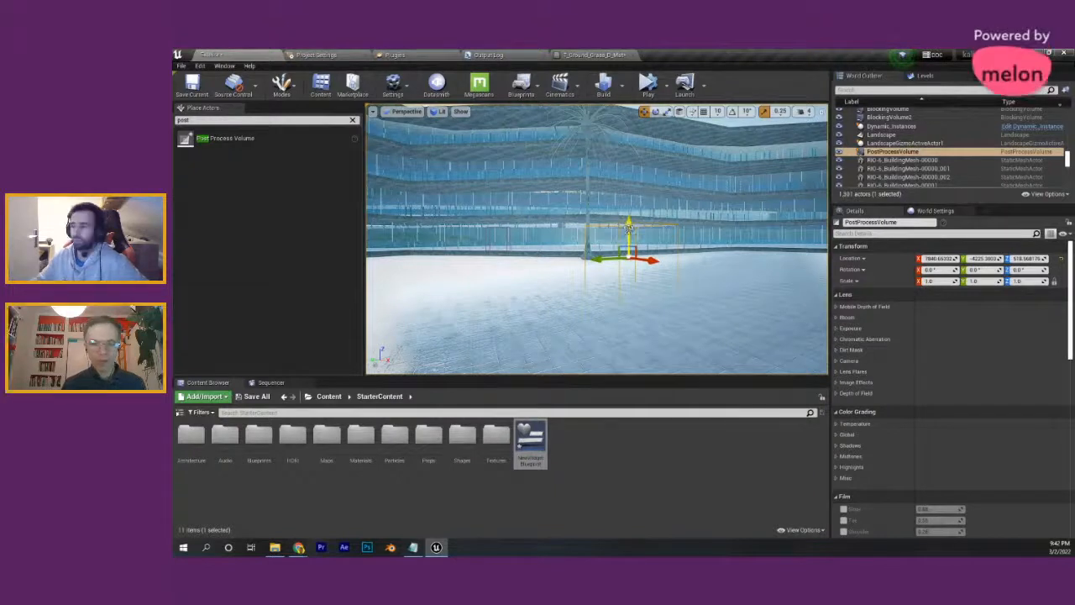
mouse_move(604, 258)
left_mouse_down()
mouse_move(424, 267)
mouse_move(623, 267)
left_mouse_up()
right_click_drag(624, 267, 623, 304)
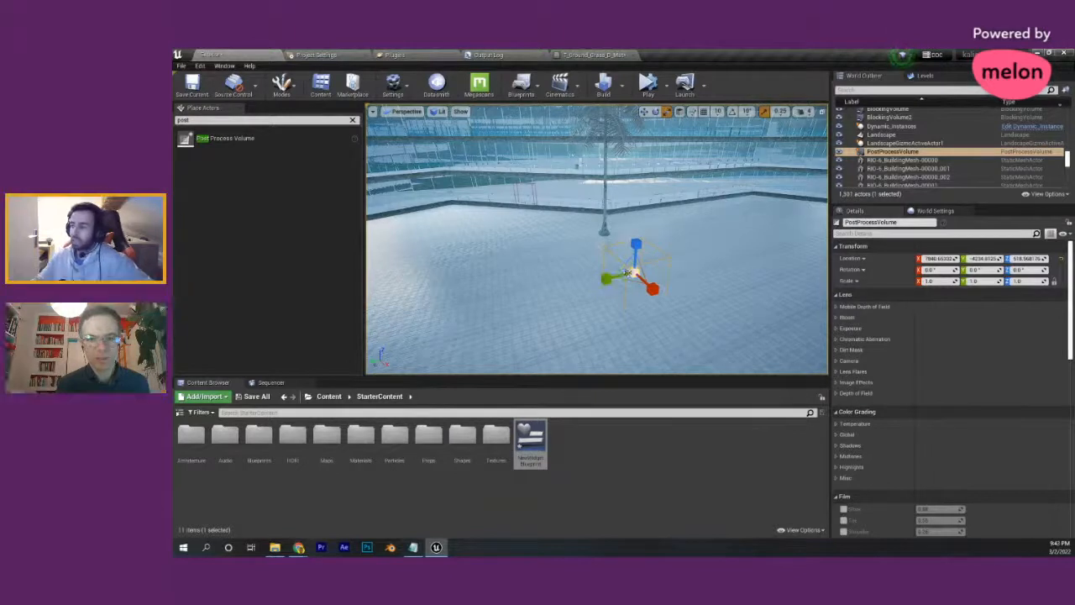
left_click_drag(612, 279, 482, 333)
left_click_drag(659, 290, 850, 493)
right_click_drag(656, 246, 702, 250)
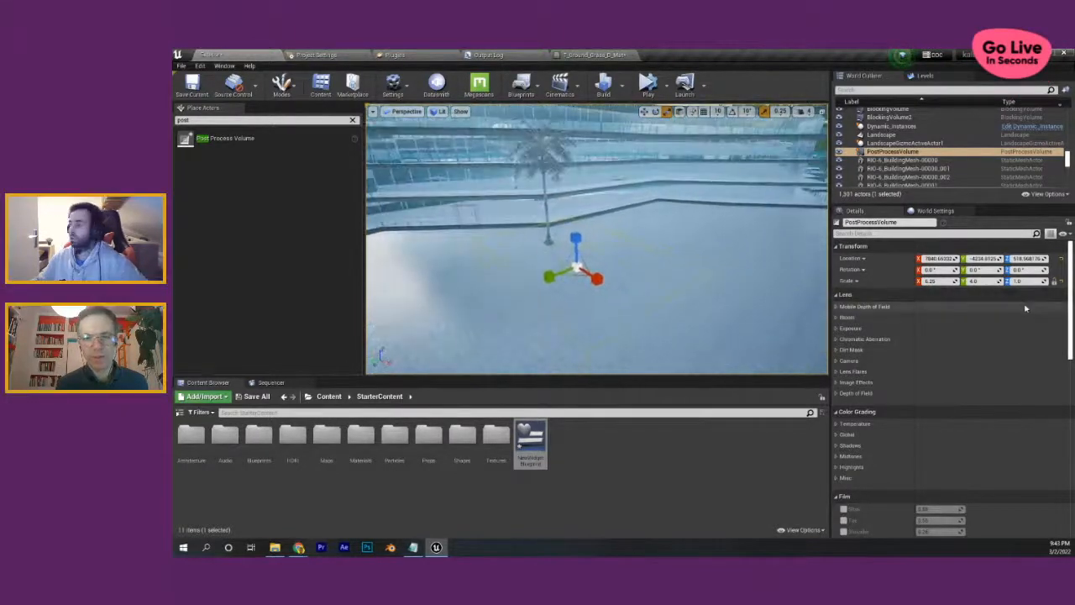
- Scale the volume to 3.5 along Z and move it towards the wooden steps, to about X 9091, Y -3327
scroll(1024, 308, "down", 3)
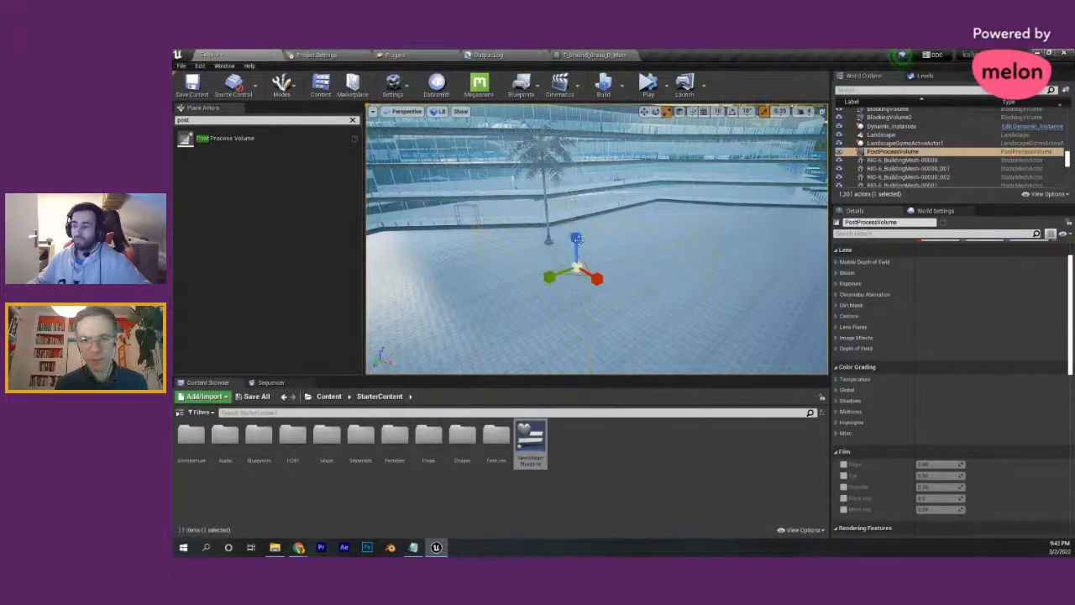
left_click_drag(576, 237, 571, 212)
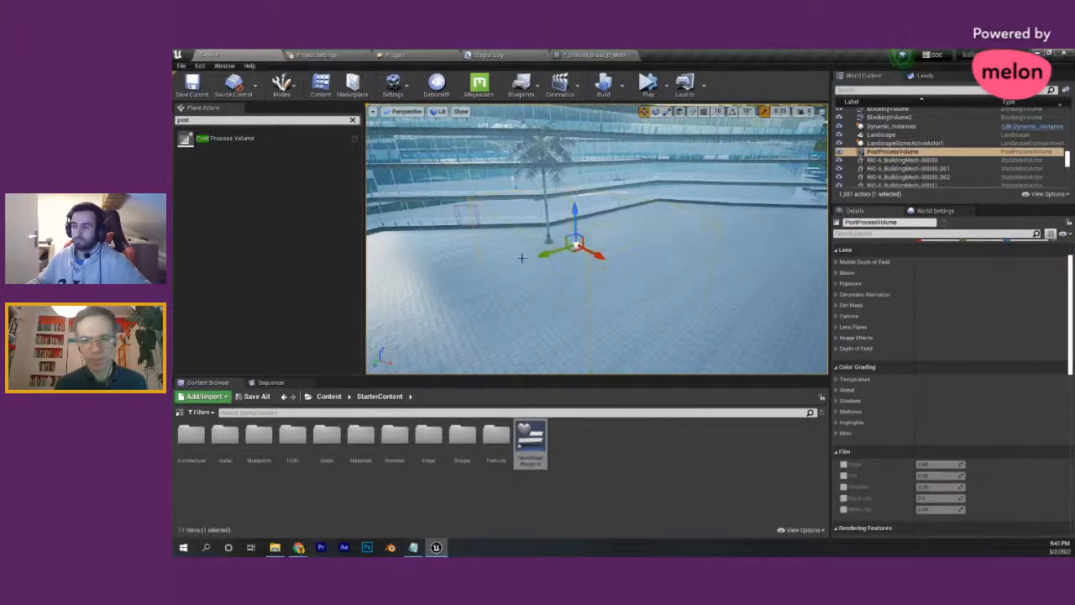
right_click_drag(521, 258, 498, 270)
left_click_drag(529, 260, 716, 274)
mouse_move(729, 289)
right_mouse_down()
mouse_move(759, 295)
mouse_move(739, 273)
mouse_move(733, 291)
right_mouse_up()
key("e")
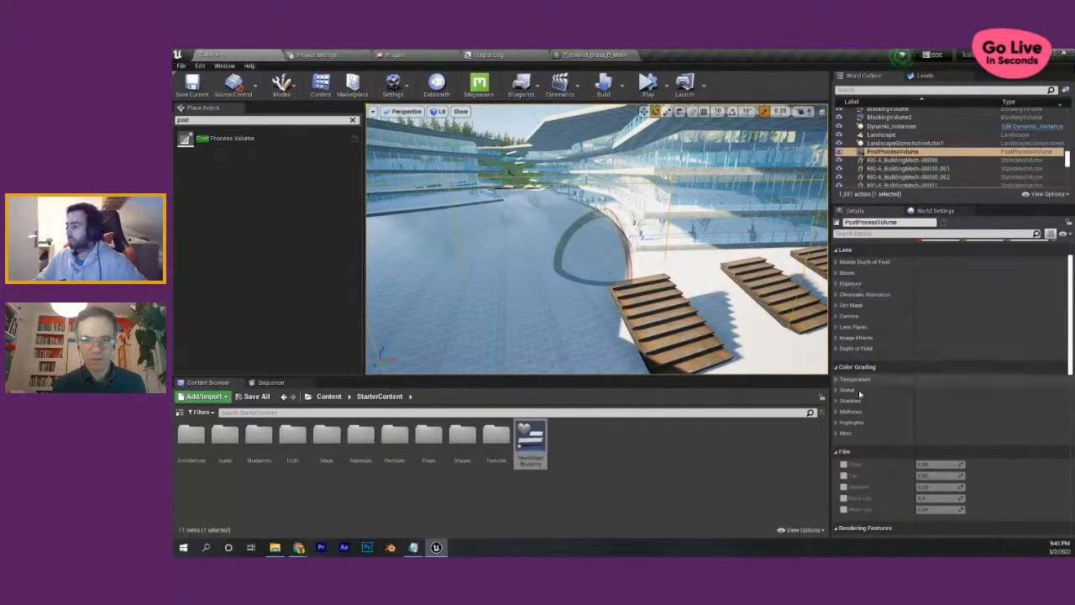
- From inside the volume, try Exposure Compensation at a strongly negative value and at about 0.14, and switch its override off
mouse_move(700, 334)
right_mouse_down()
mouse_move(712, 327)
mouse_move(704, 322)
right_mouse_up()
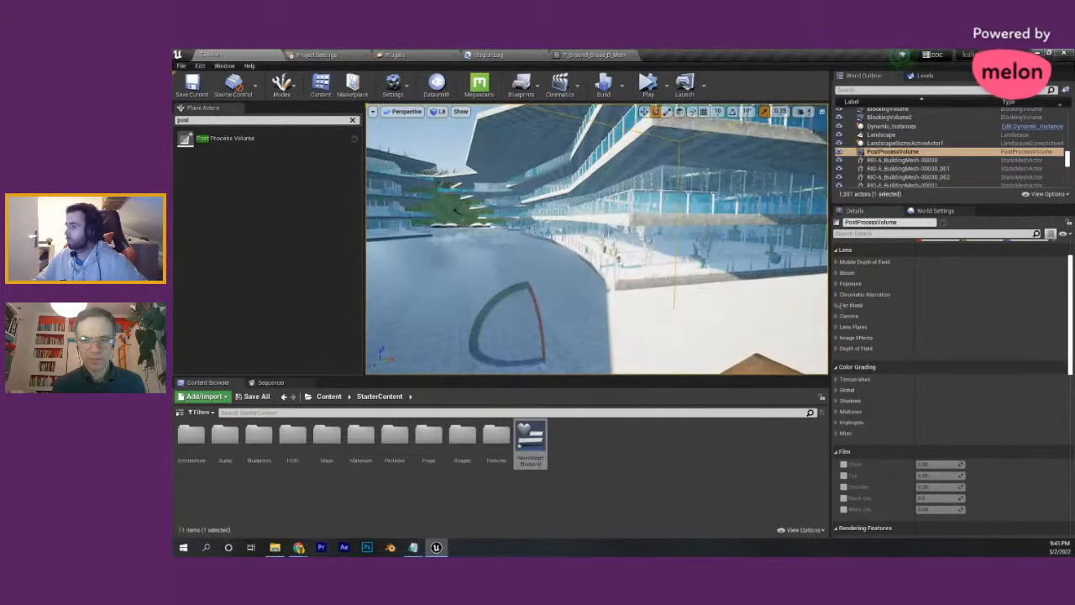
left_click(847, 283)
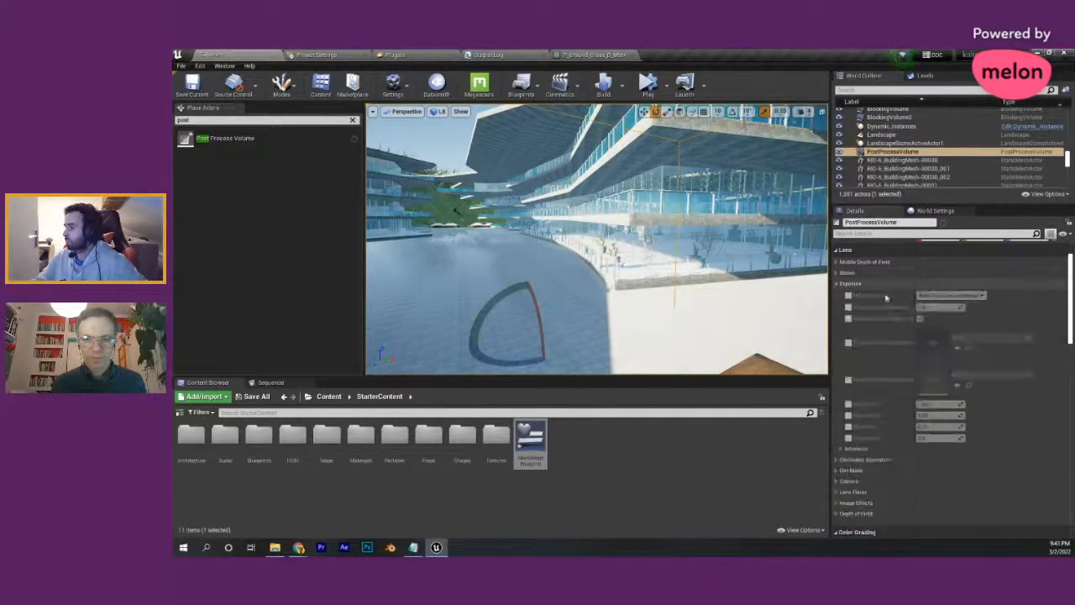
left_click(848, 307)
left_click_drag(939, 307, 916, 310)
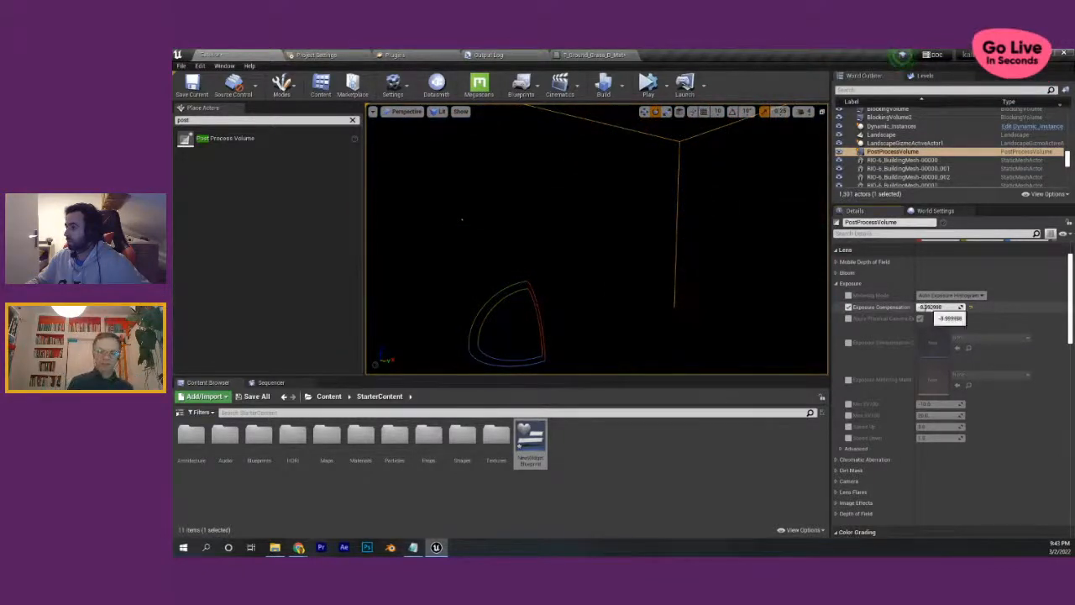
left_click_drag(927, 307, 937, 313)
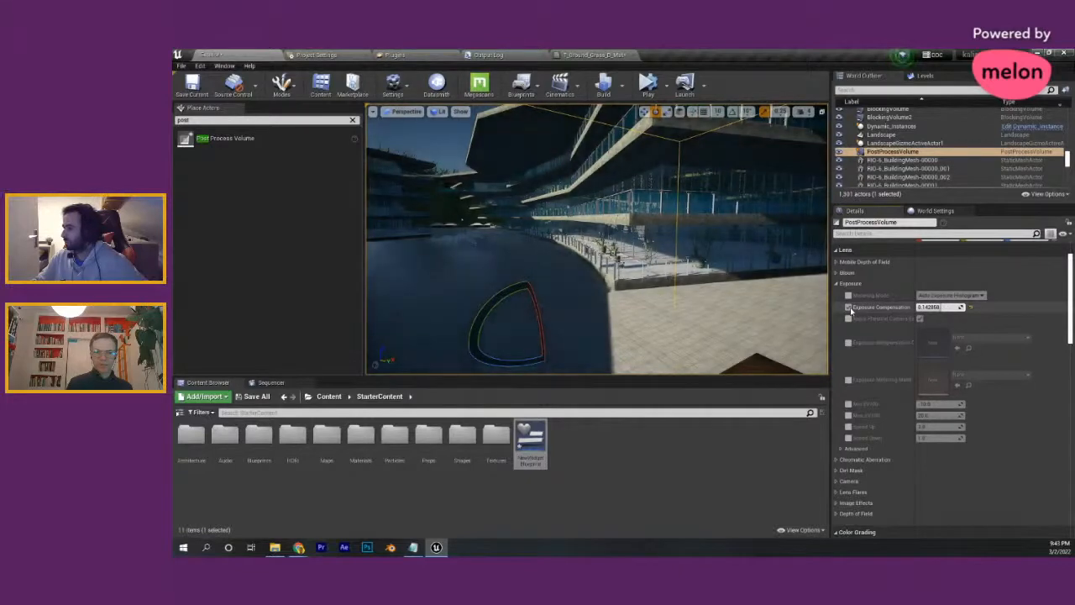
left_click(848, 307)
- Enable the volume's color grading temperature override and set Temp to about 2000
scroll(847, 494, "down", 3)
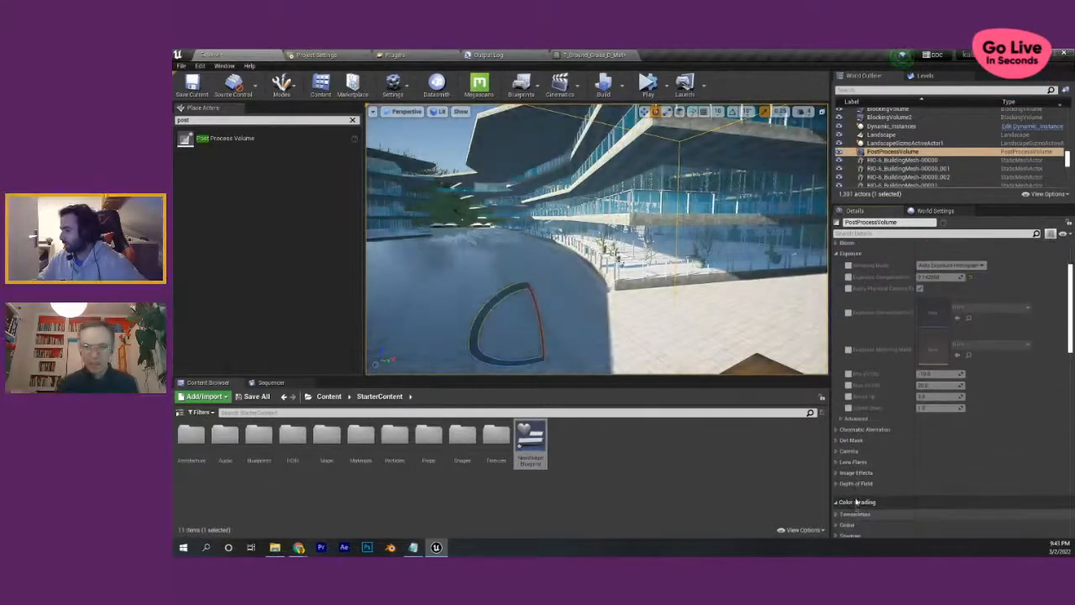
scroll(844, 479, "down", 4)
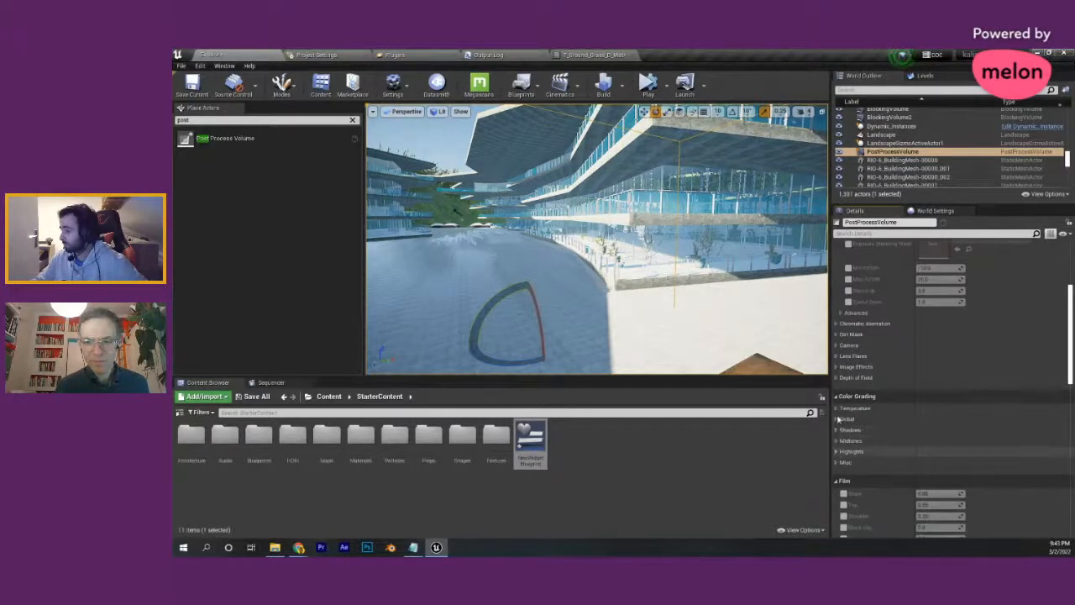
left_click(838, 408)
left_click(848, 431)
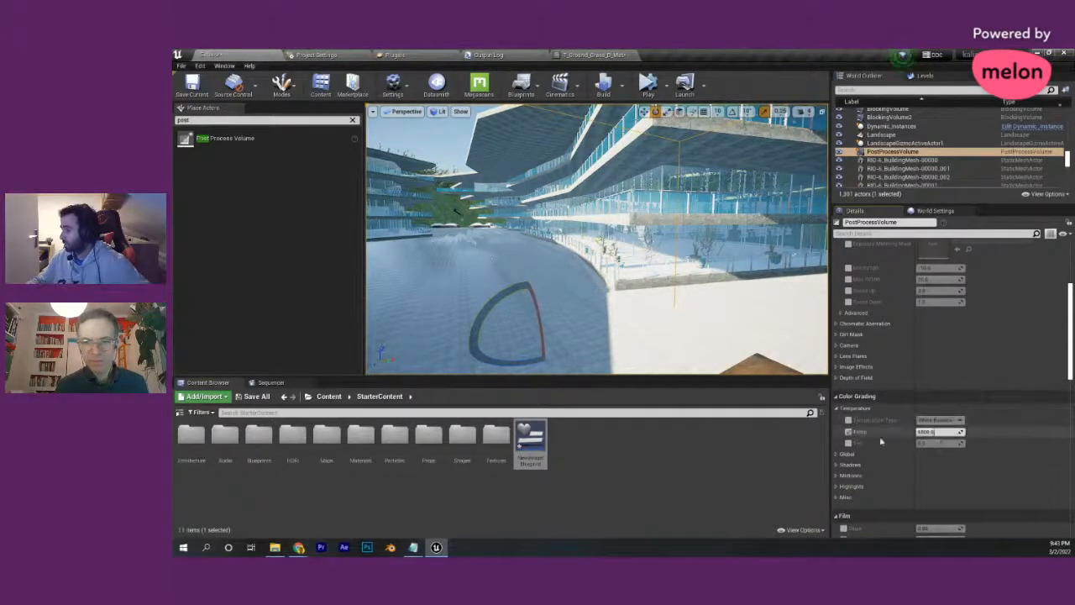
left_click_drag(941, 432, 926, 435)
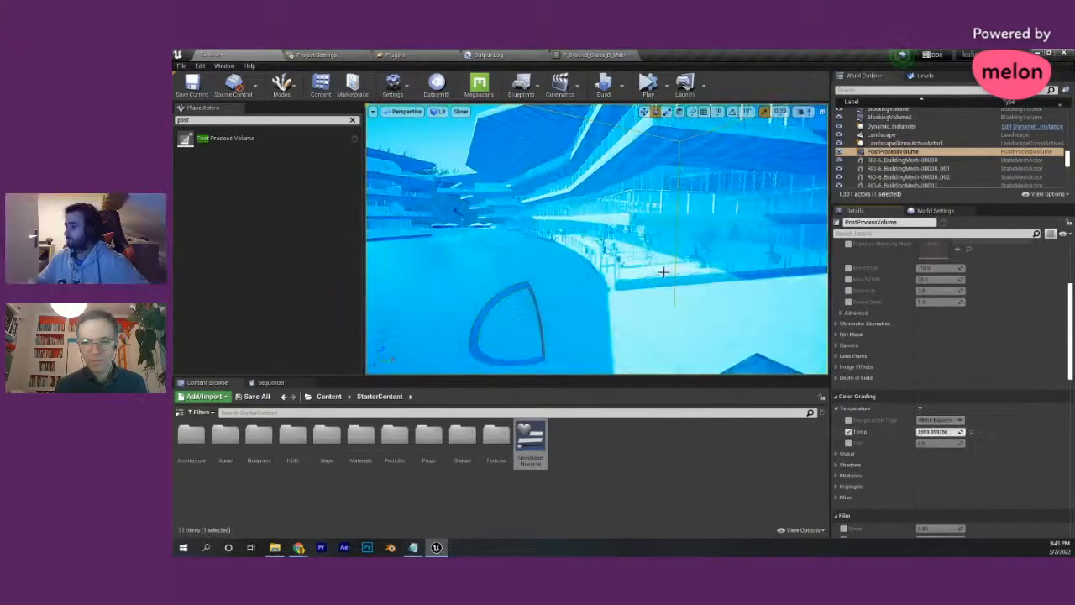
- Compare the scene's color from outside and inside the post process volume's bounds
scroll(650, 270, "down", 10)
scroll(649, 270, "down", 3)
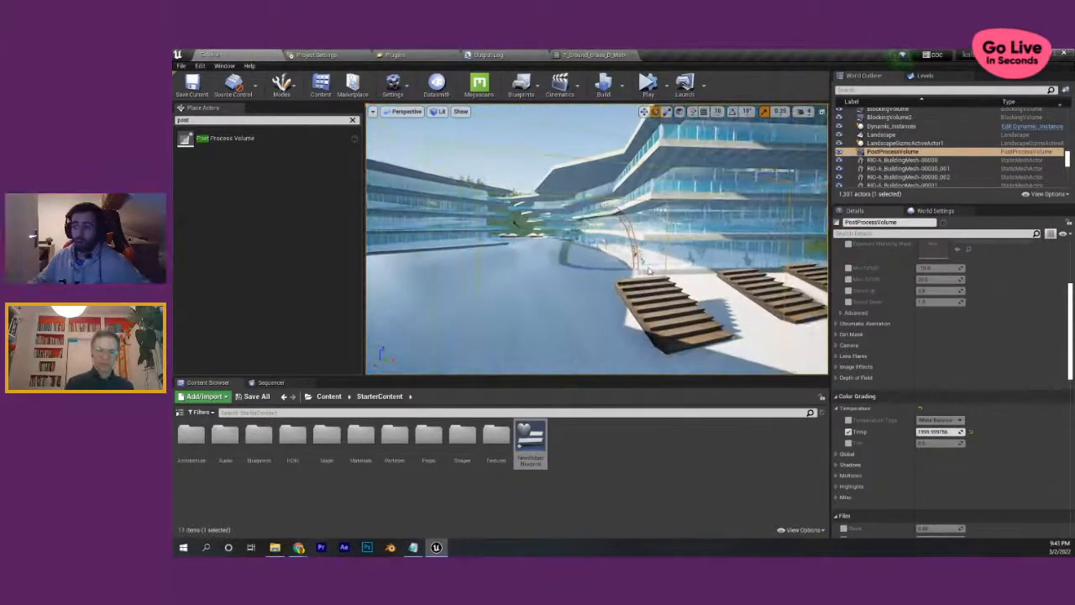
scroll(649, 270, "down", 2)
mouse_move(649, 271)
right_mouse_down()
mouse_move(615, 272)
mouse_move(643, 270)
right_mouse_up()
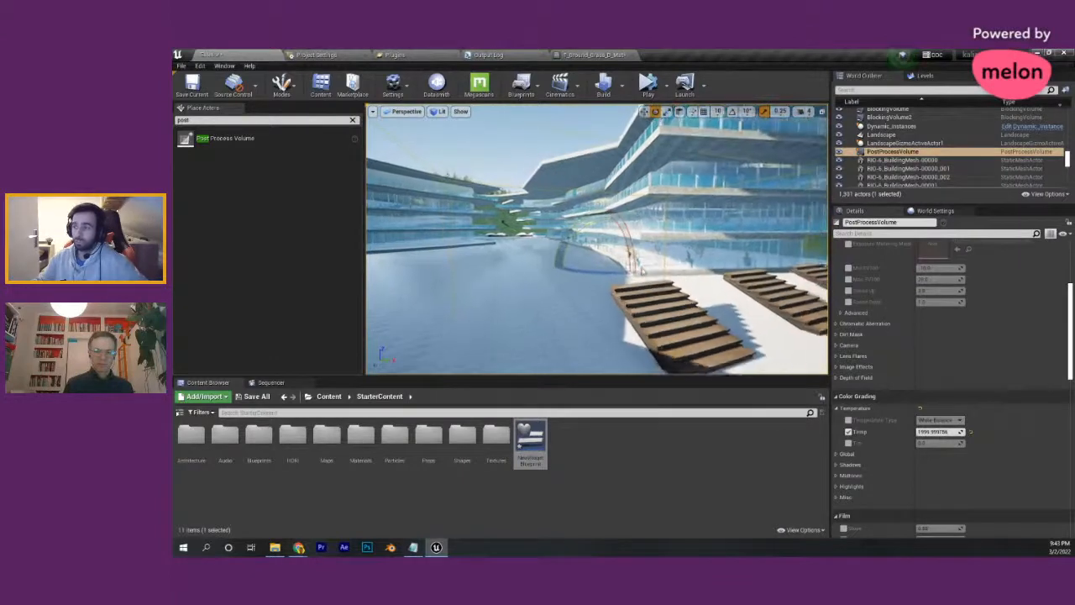
scroll(643, 270, "up", 6)
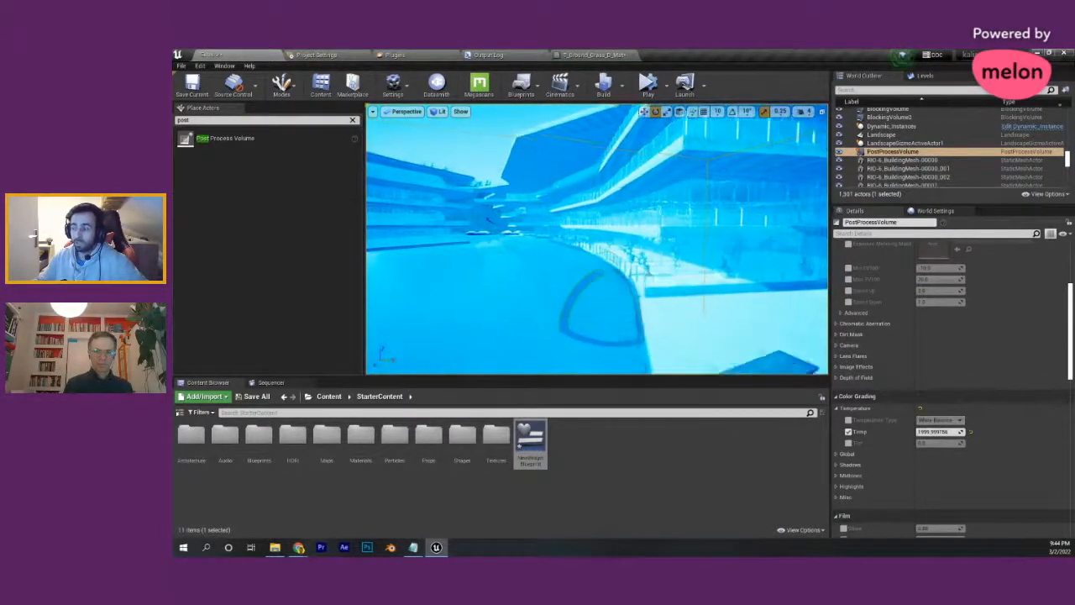
right_click_drag(645, 271, 546, 281)
scroll(527, 279, "down", 3)
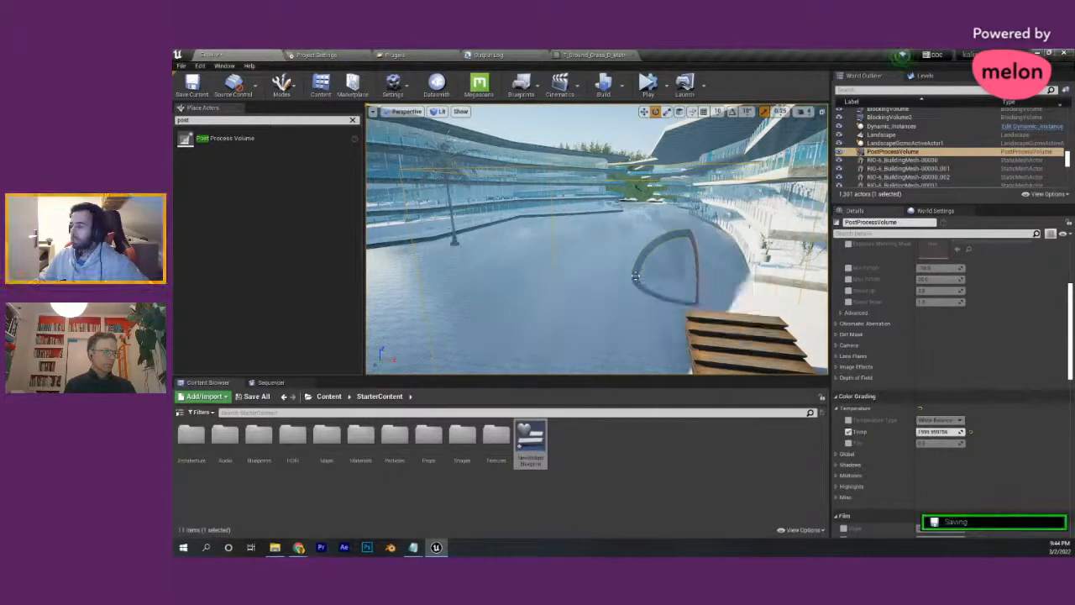
- Enable Infinite Extent (Unbound) for the post process volume and view its effect across the courtyard
mouse_move(497, 207)
right_mouse_down()
mouse_move(584, 228)
mouse_move(497, 207)
right_mouse_up()
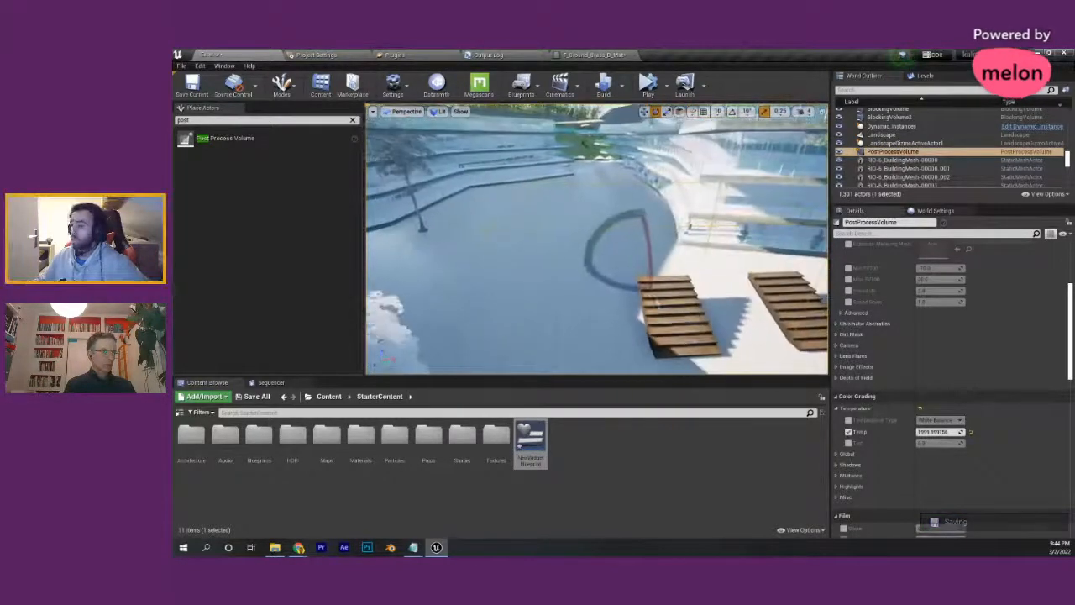
scroll(912, 384, "down", 5)
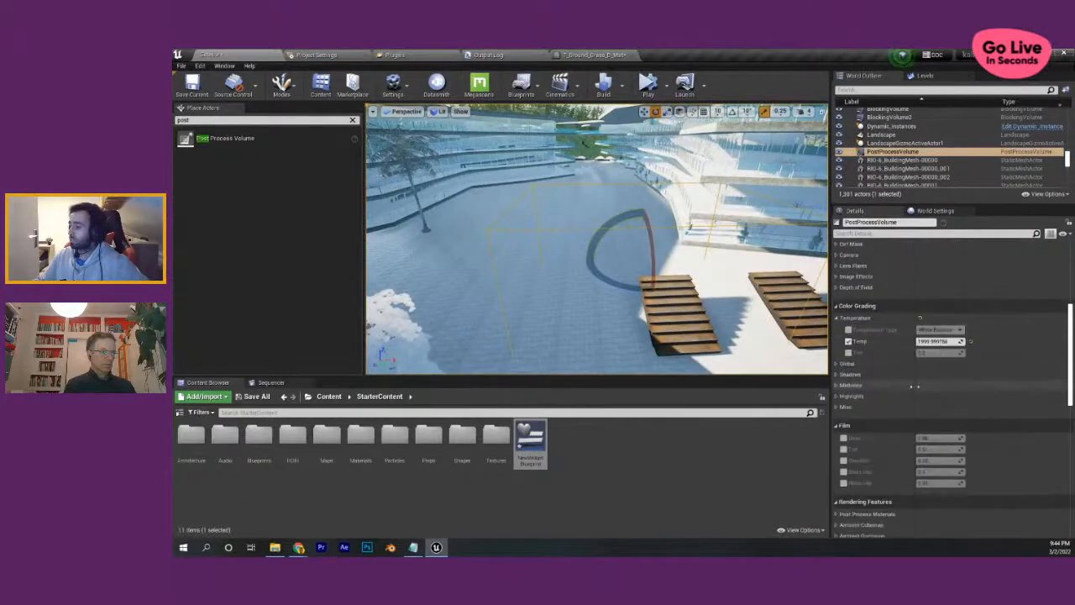
scroll(912, 385, "down", 8)
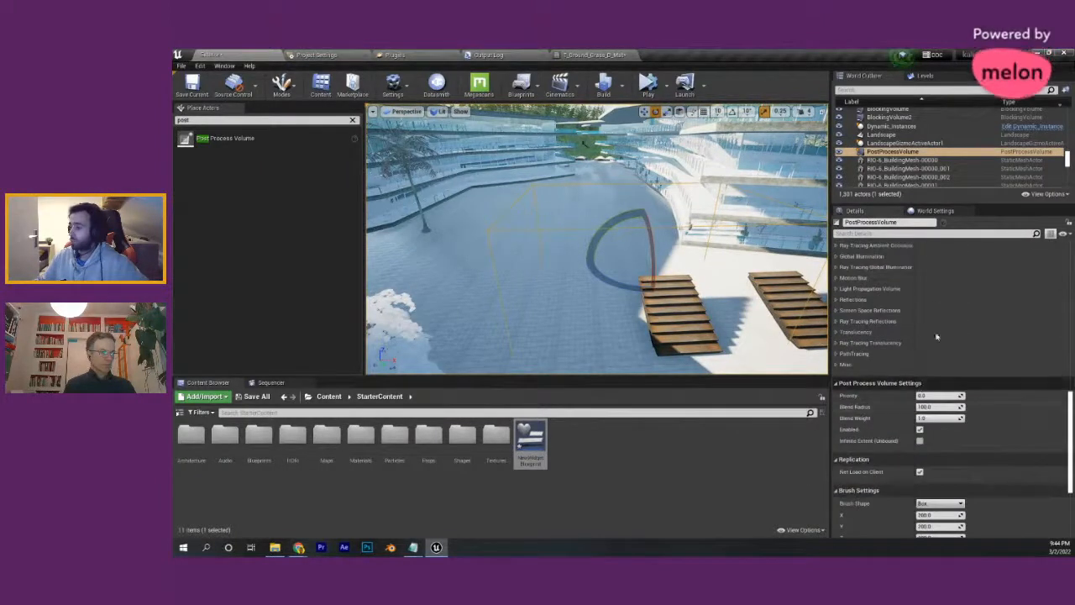
left_click_drag(1071, 411, 1027, 430)
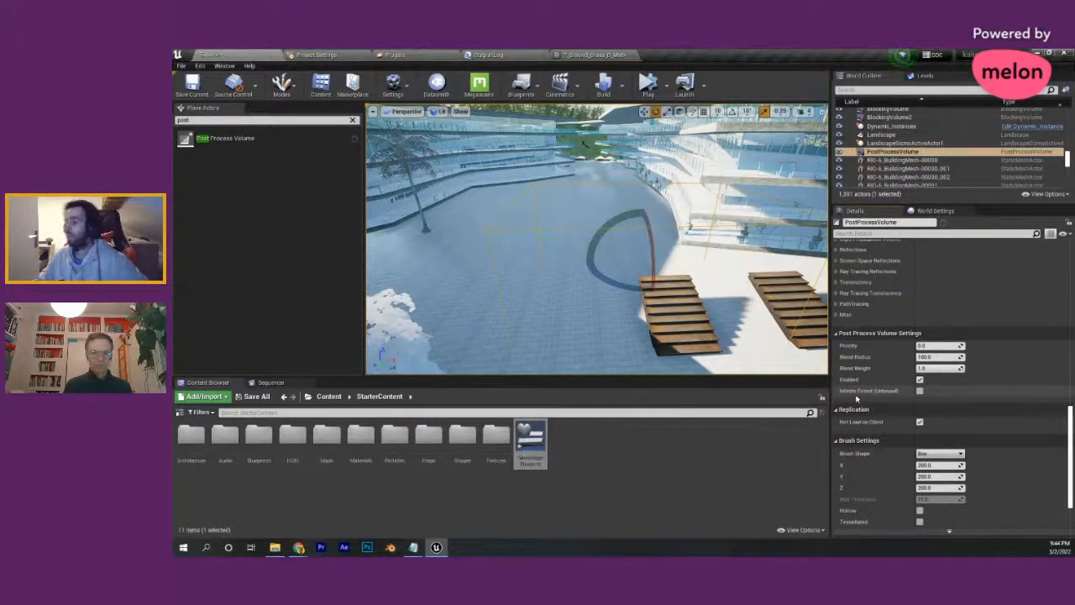
left_click(920, 391)
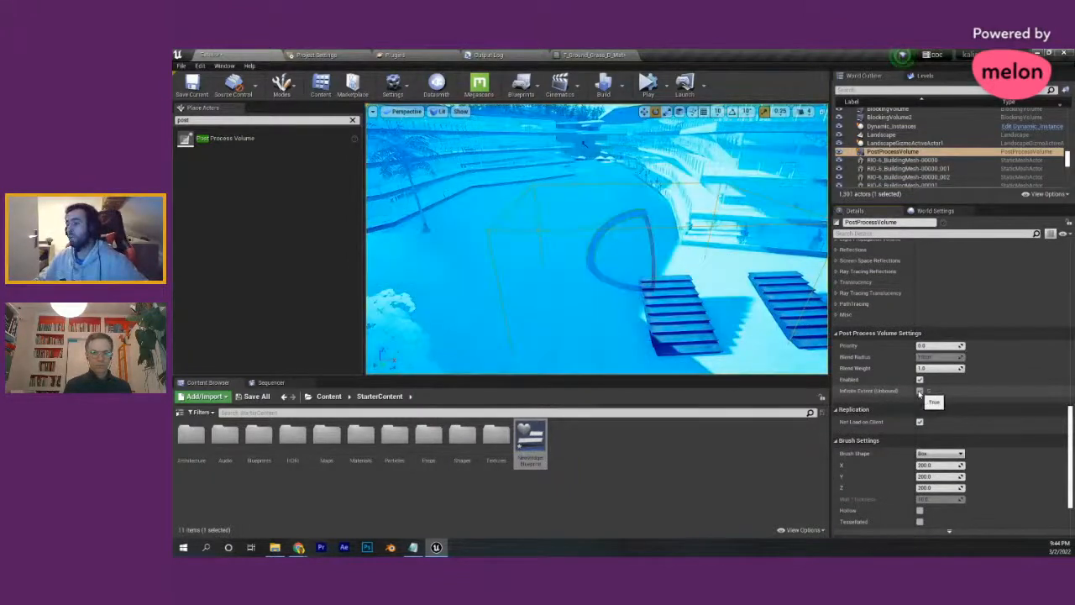
scroll(500, 273, "up", 5)
right_click_drag(675, 283, 878, 360)
- Switch off the volume's Temp override and view the courtyard without the color tint
scroll(678, 287, "up", 5)
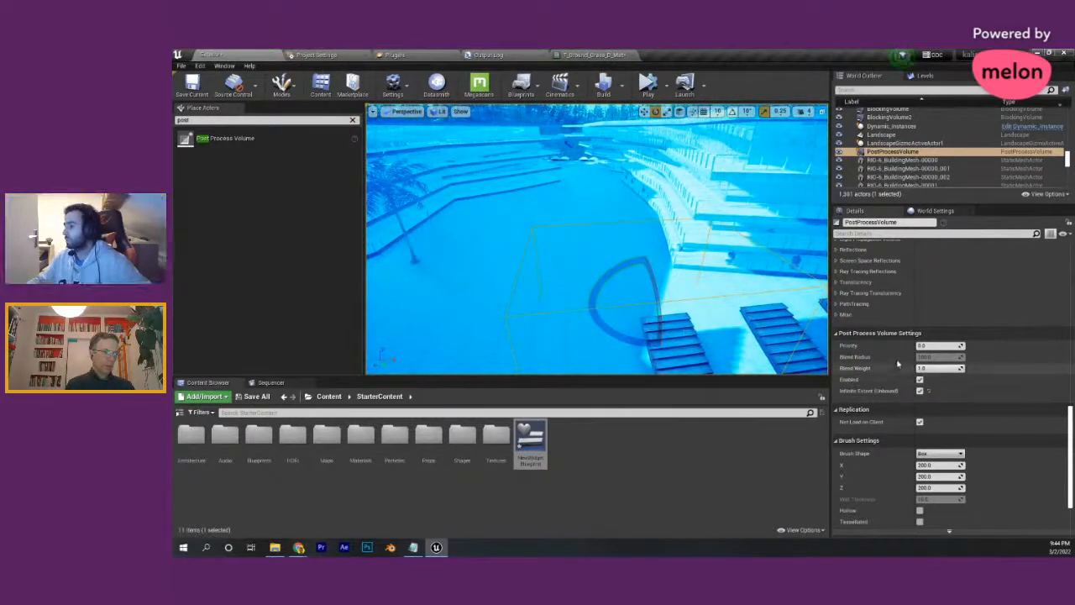
scroll(891, 377, "up", 10)
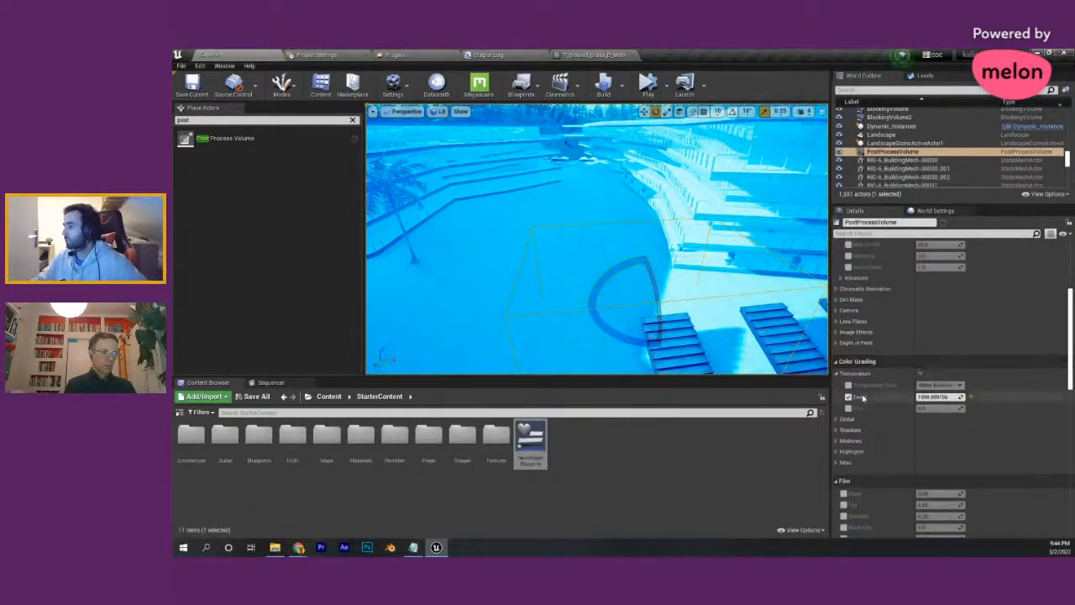
left_click(848, 397)
right_click_drag(672, 277, 657, 256)
scroll(893, 334, "up", 10)
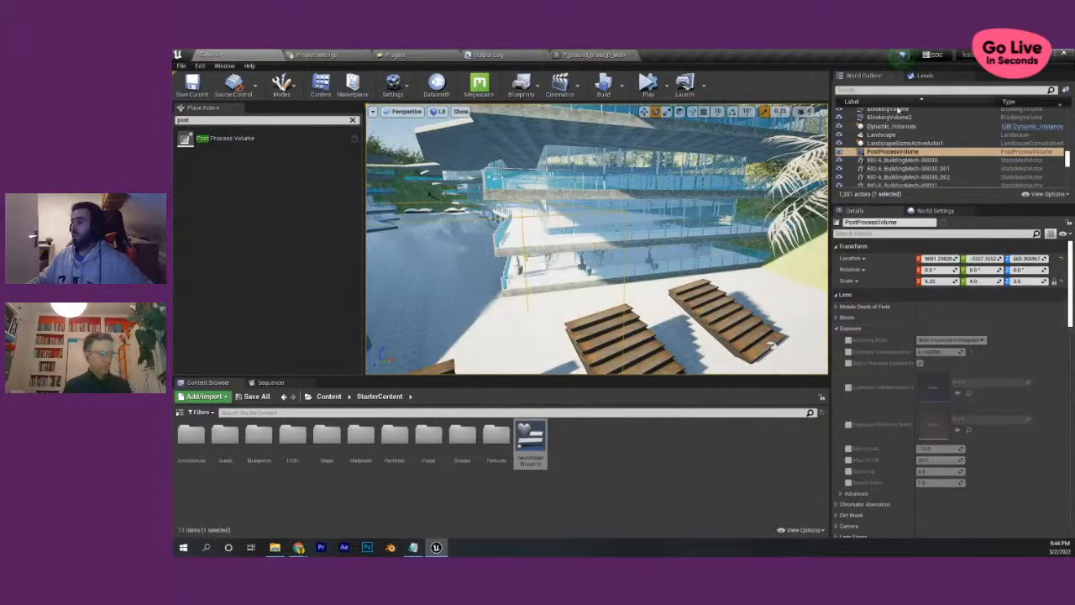
- Select PostProcessVolume in the level's actor list and focus the view on it
left_click(897, 144)
left_click(891, 152)
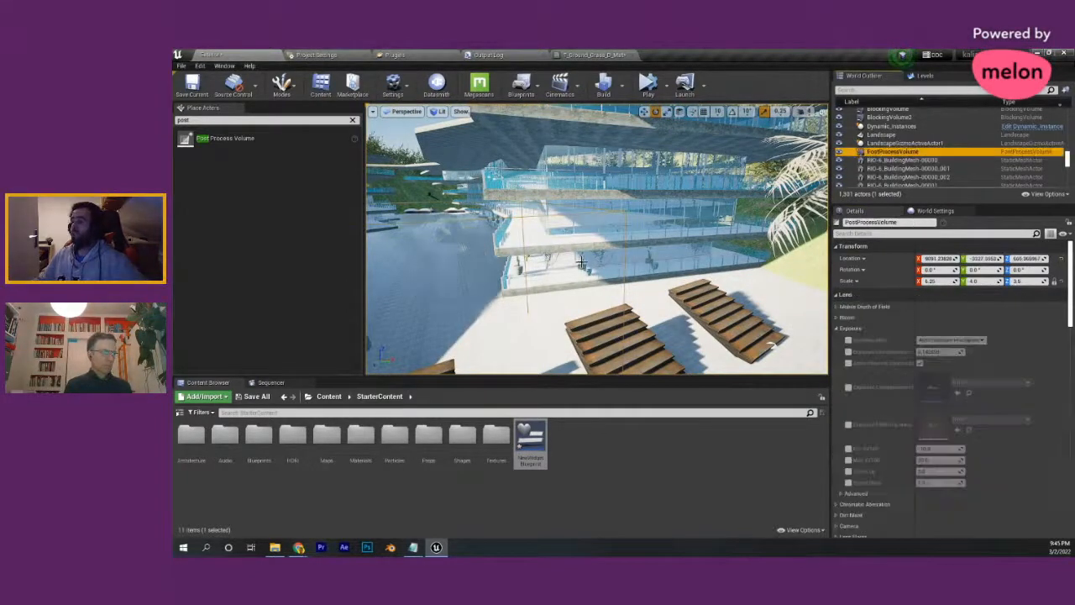
double_click(890, 152)
left_click(885, 152)
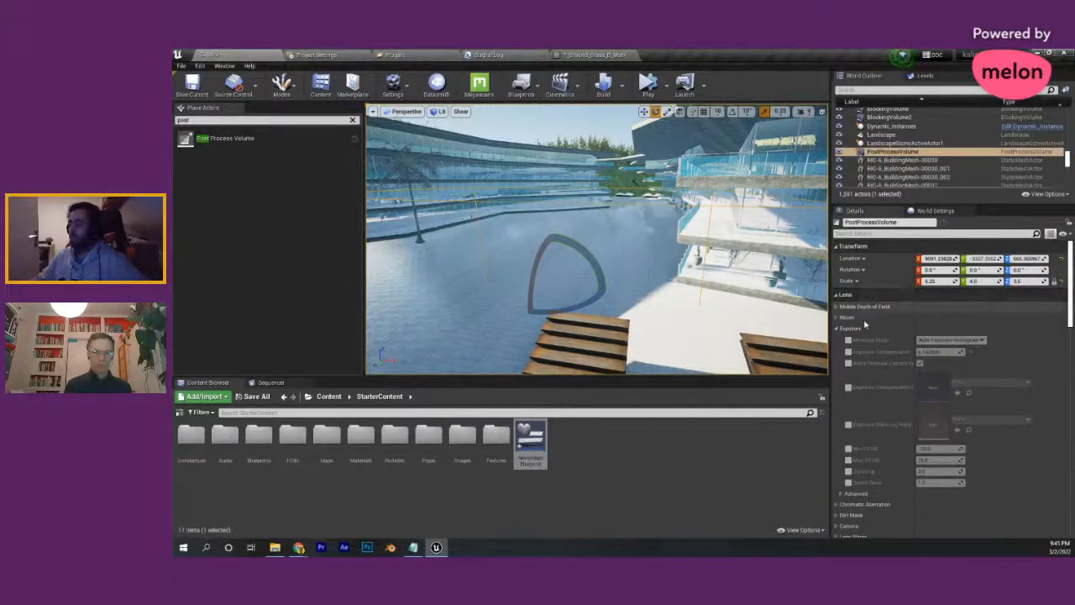
- Enable the Bloom Intensity override on the post process volume, set it to 0 and view the sun over the courtyard
left_click(837, 307)
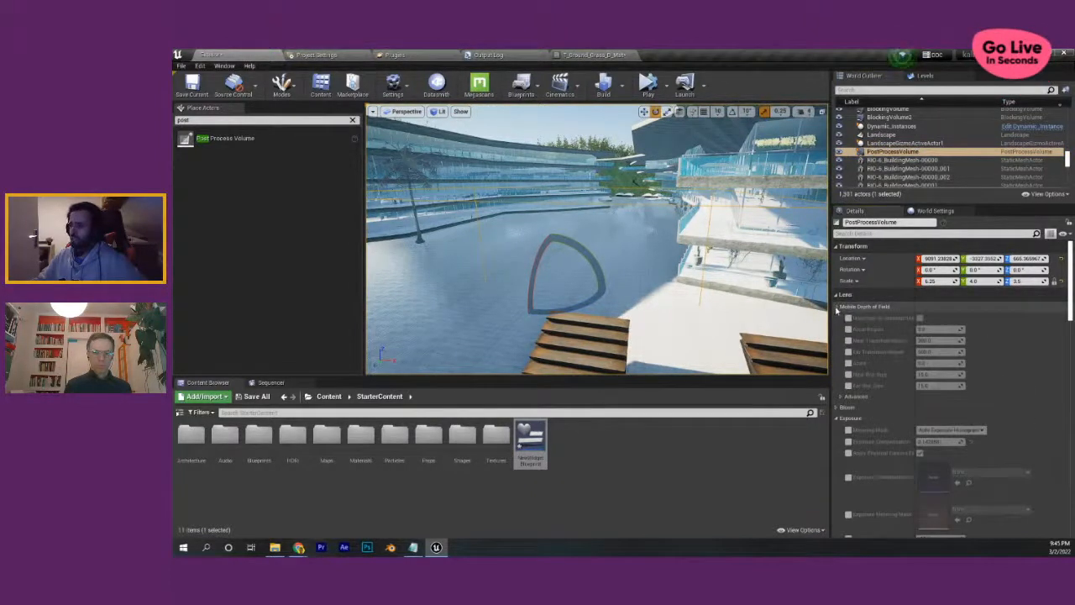
left_click(837, 307)
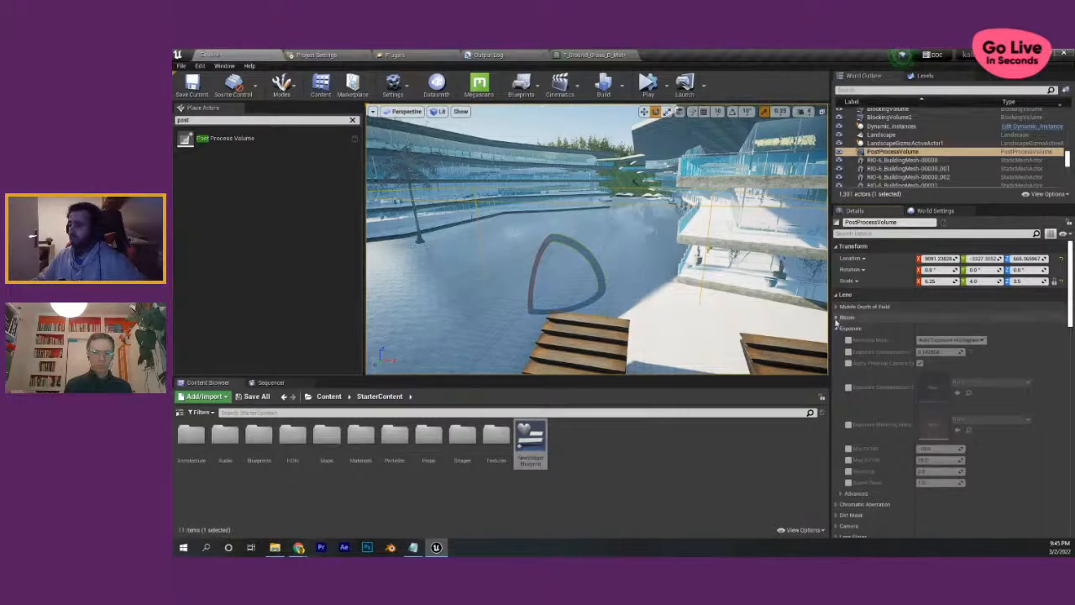
left_click(836, 319)
right_click_drag(692, 287, 485, 219)
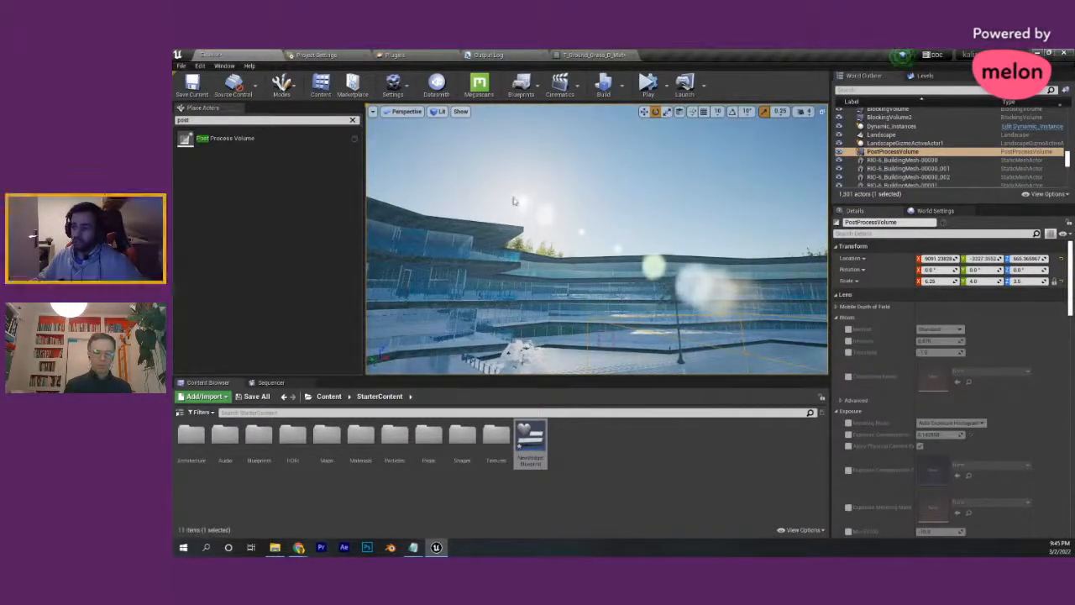
left_click(848, 341)
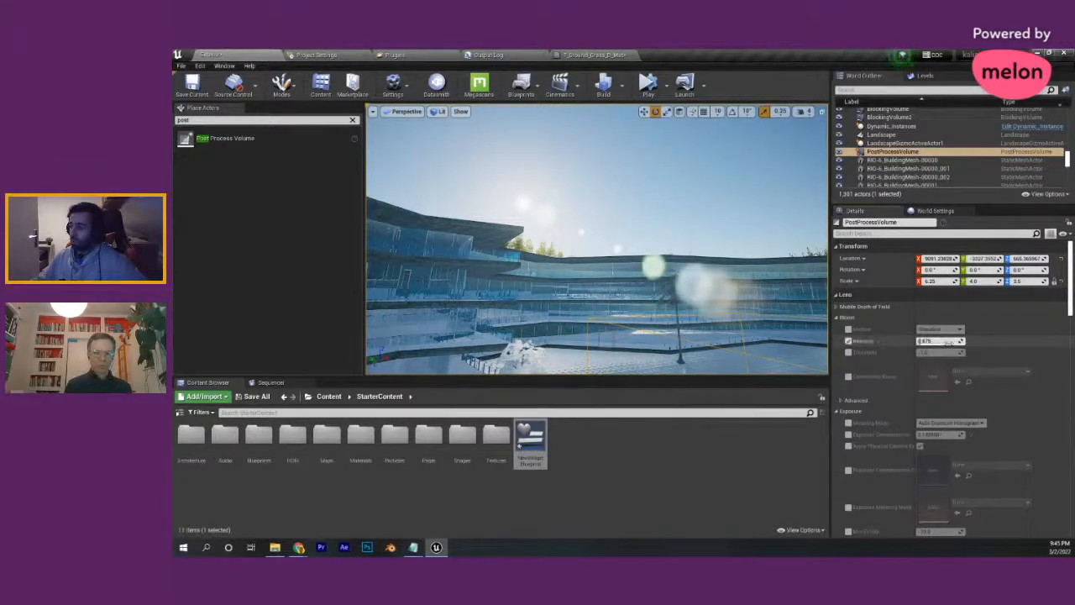
key("Return")
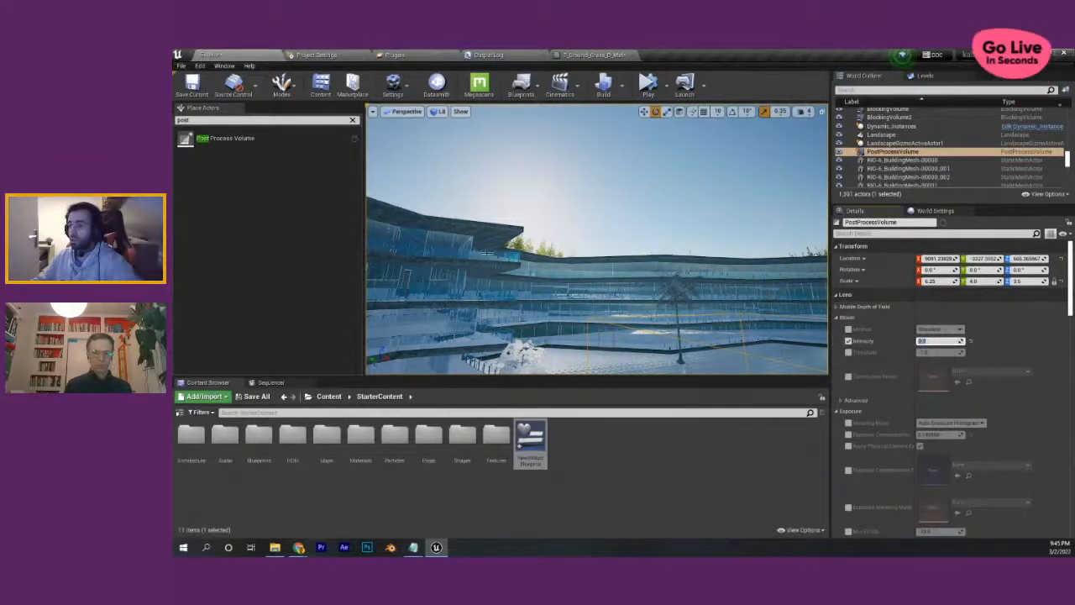
right_click_drag(537, 213, 509, 216)
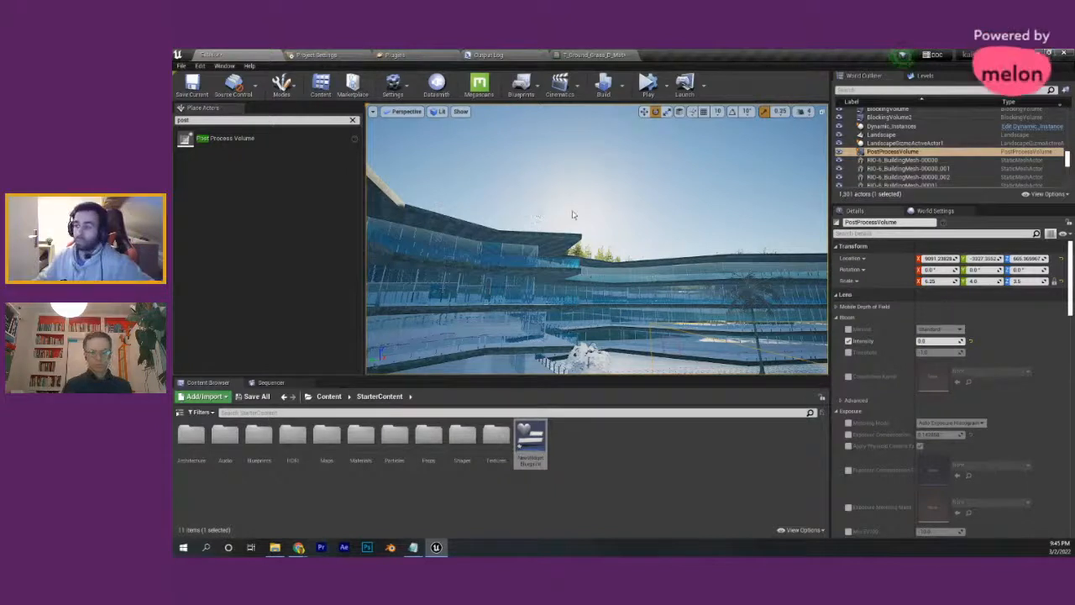
- Raise the volume's Bloom Intensity to 100 and view the exaggerated glow across the courtyard
left_click_drag(927, 343, 991, 345)
left_click(925, 340)
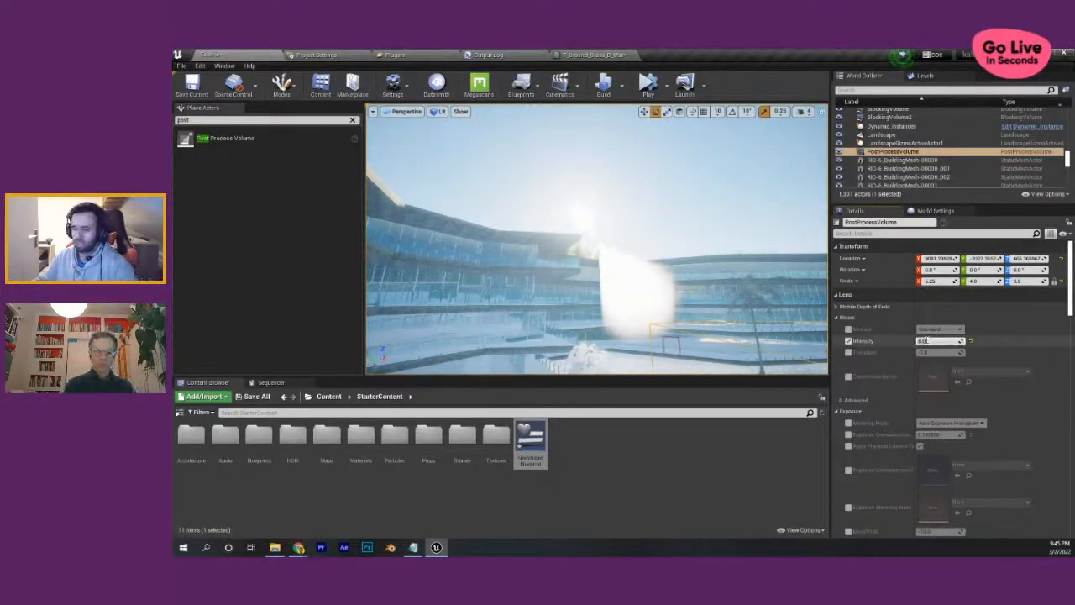
key("Return")
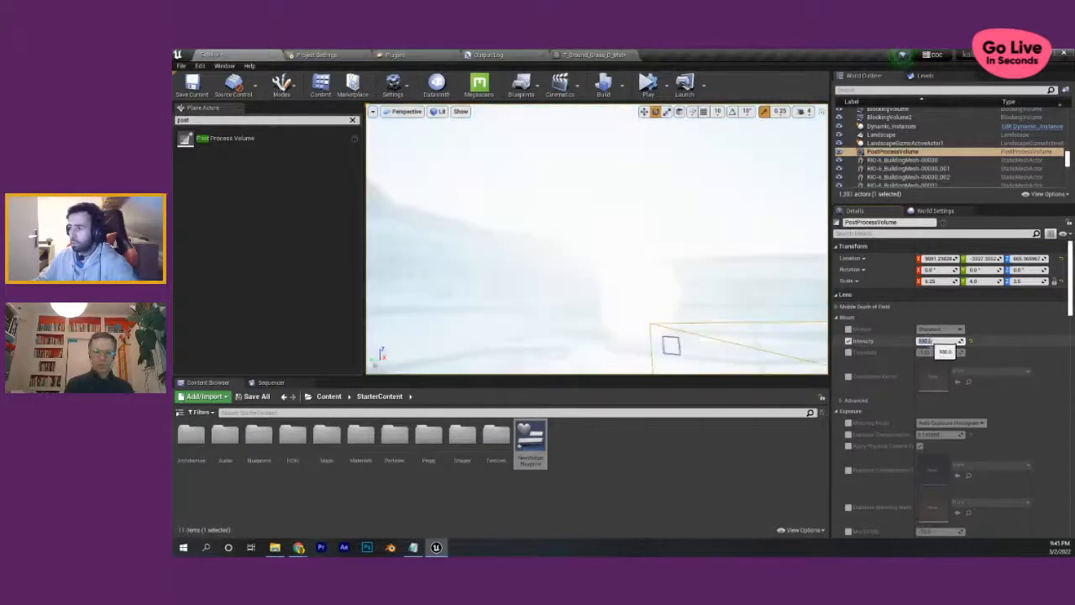
right_click_drag(708, 291, 708, 317)
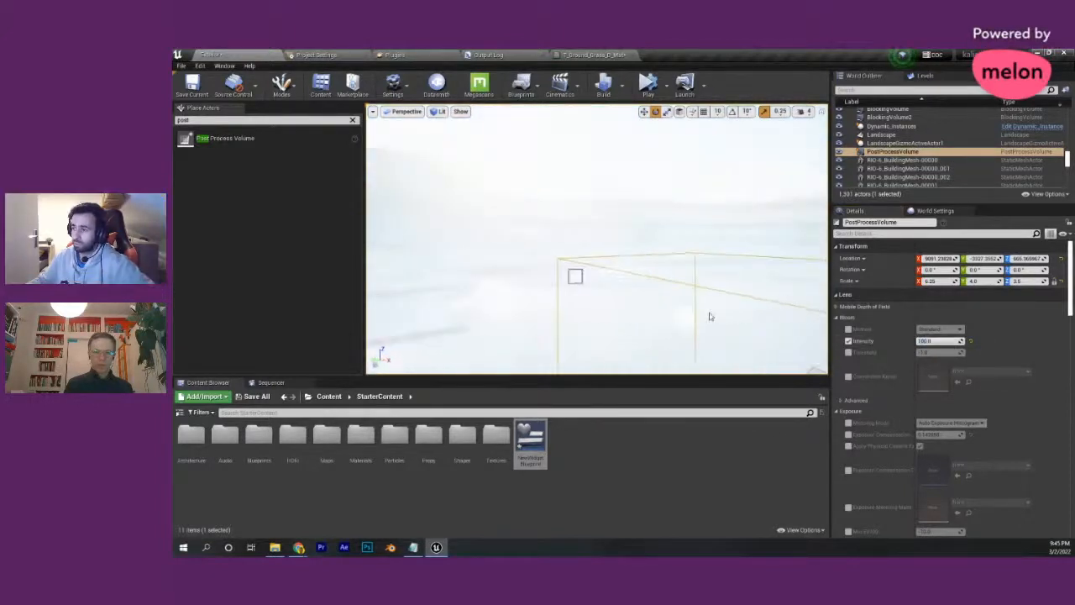
- Reduce the volume's Bloom Intensity to 8 and look around the courtyard toward the sun
left_click_drag(941, 342, 951, 342)
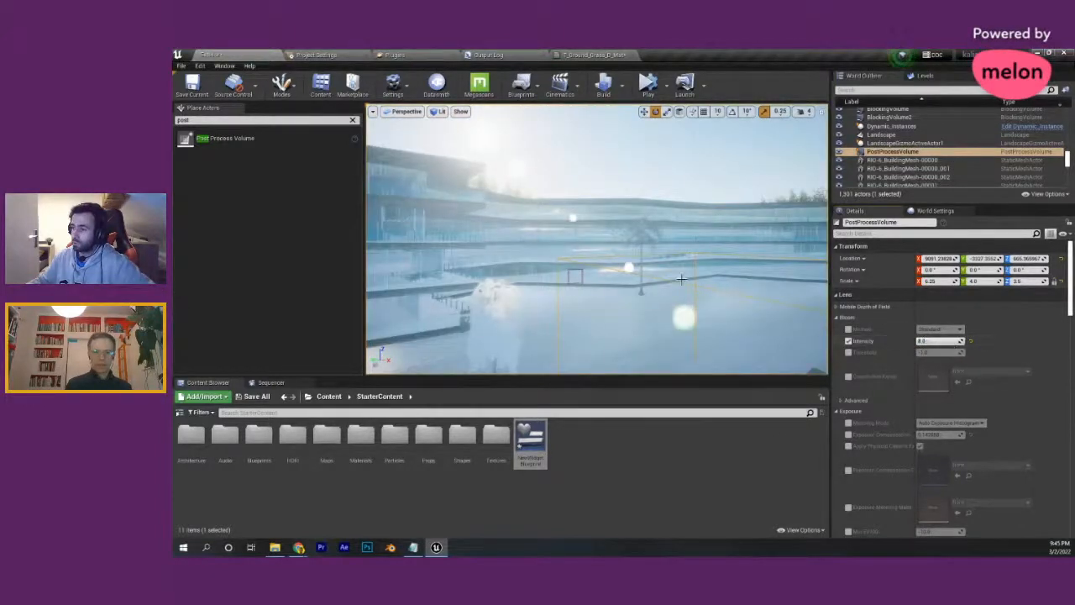
right_click_drag(682, 280, 649, 279)
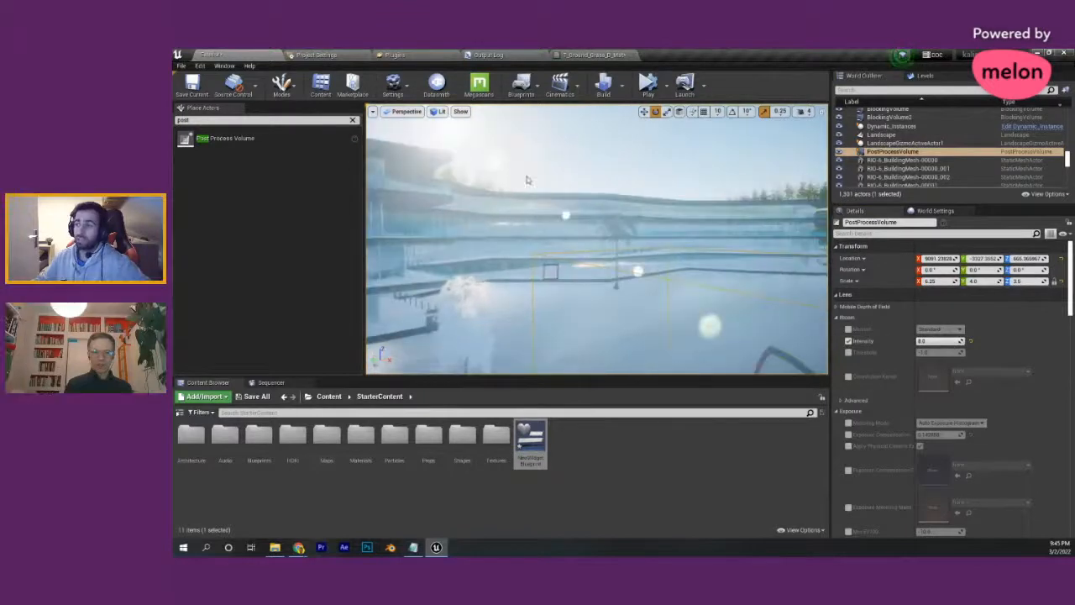
right_click_drag(560, 235, 550, 231)
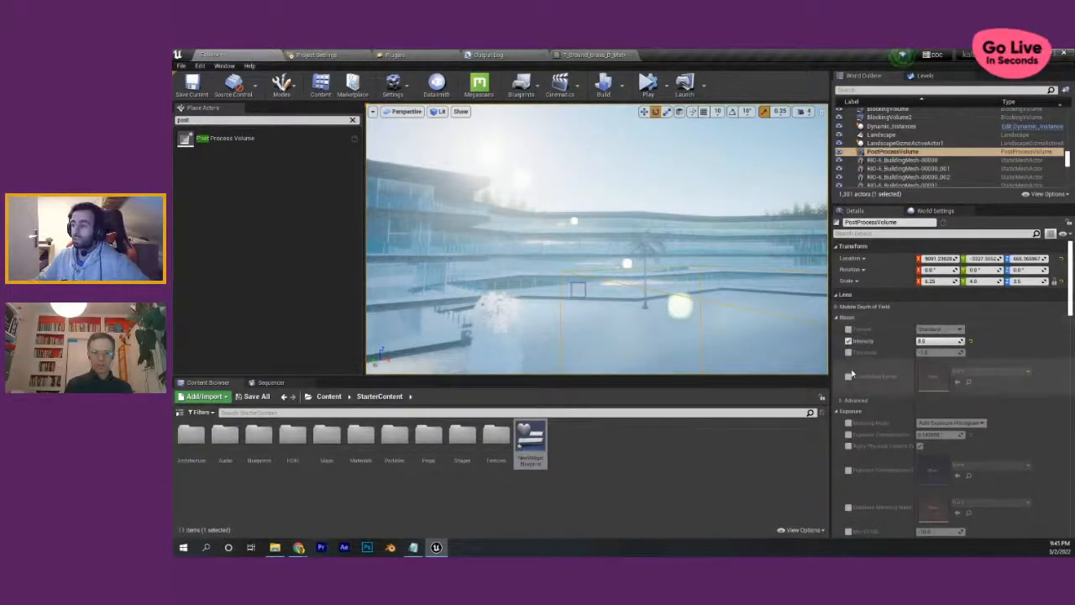
right_click_drag(576, 288, 579, 287)
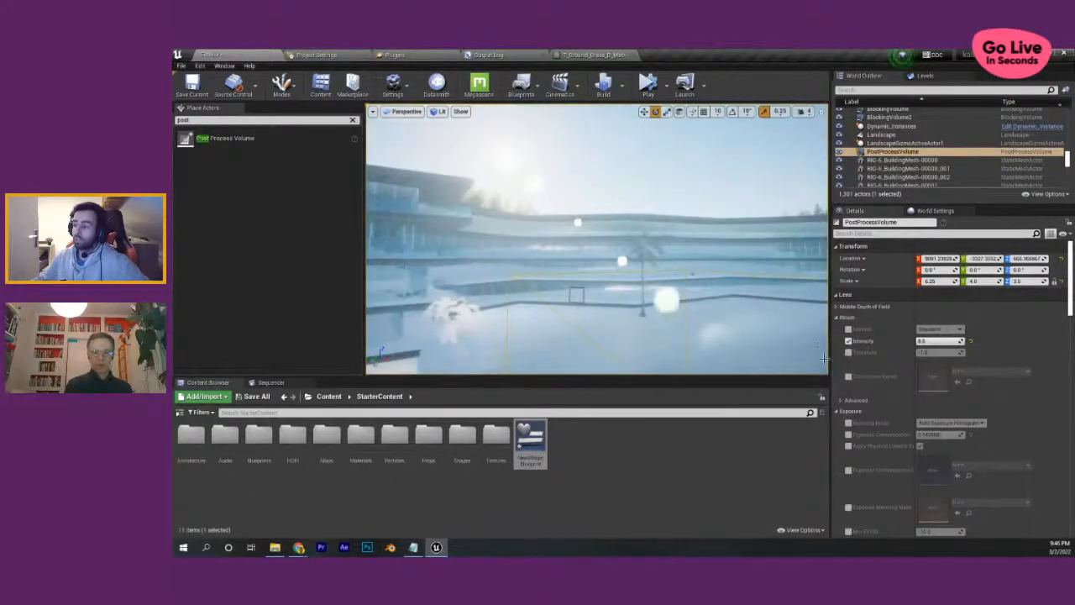
- Toggle the Bloom Threshold override on and off, and switch off the Intensity override
left_click(848, 352)
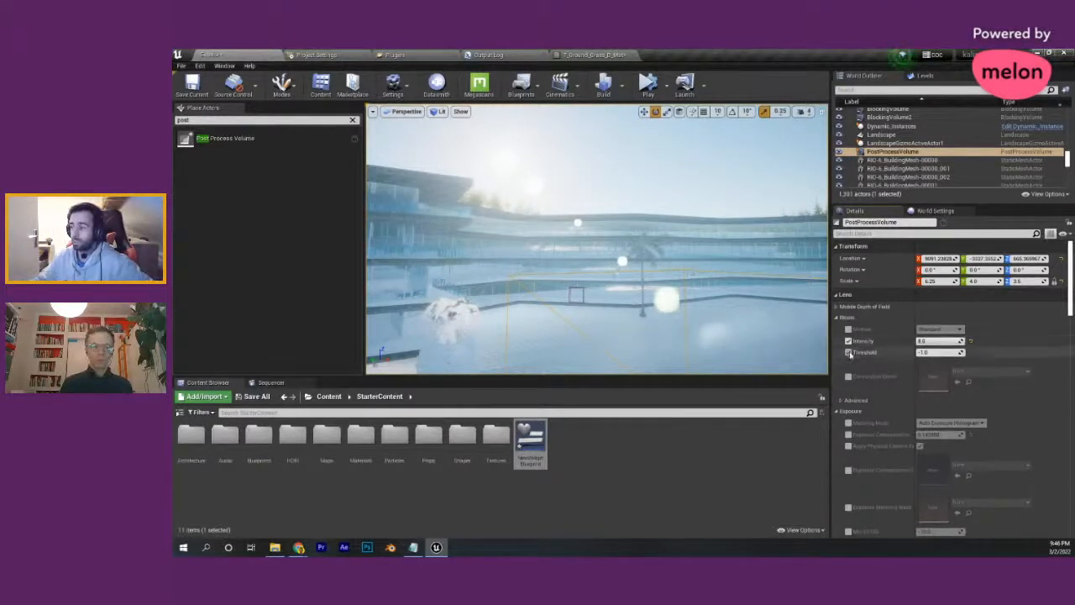
left_click(848, 351)
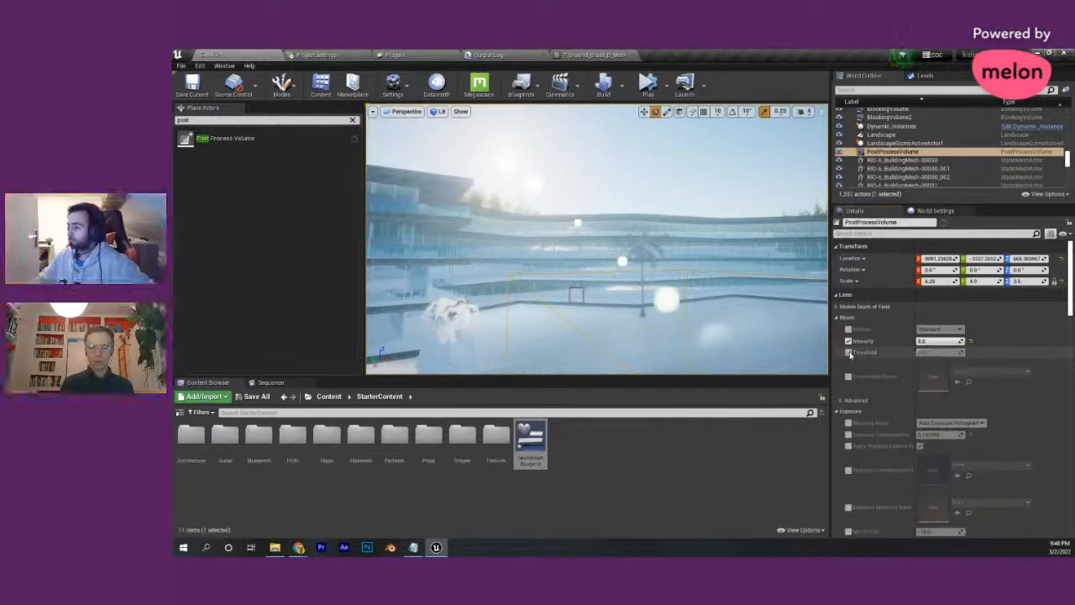
left_click(848, 341)
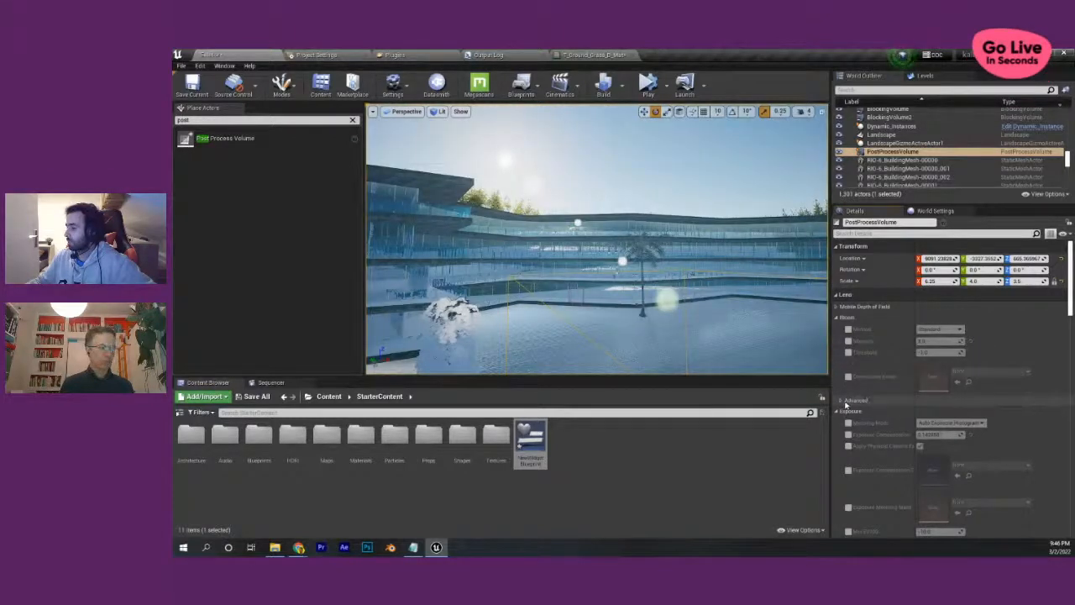
- Look through the Advanced bloom settings of the post process volume, such as the size, tint and convolution options, and collapse them
left_click(841, 400)
scroll(841, 404, "down", 2)
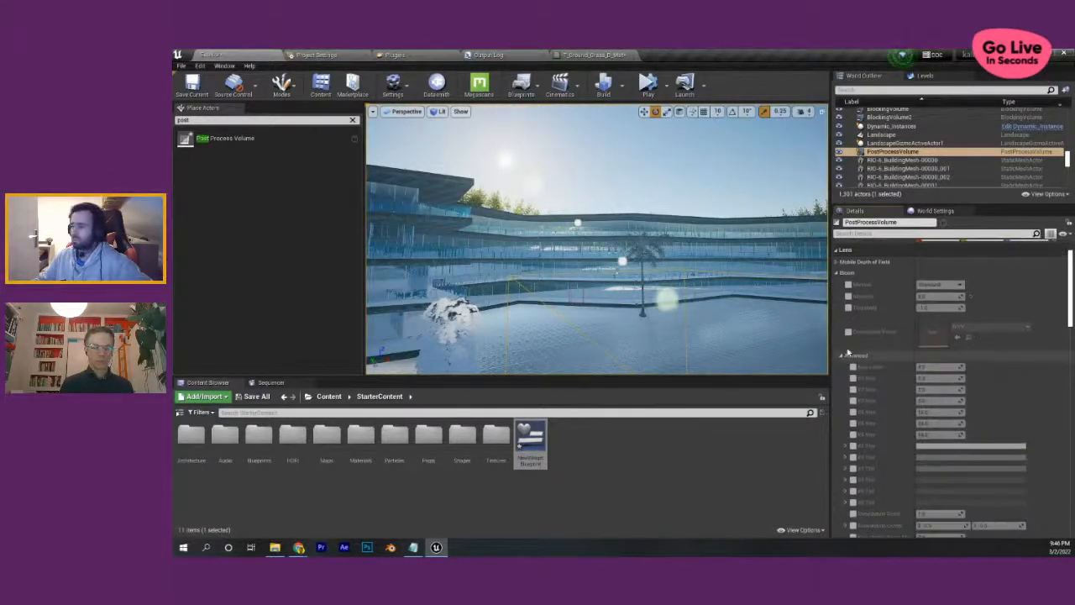
left_click(840, 356)
left_click(841, 356)
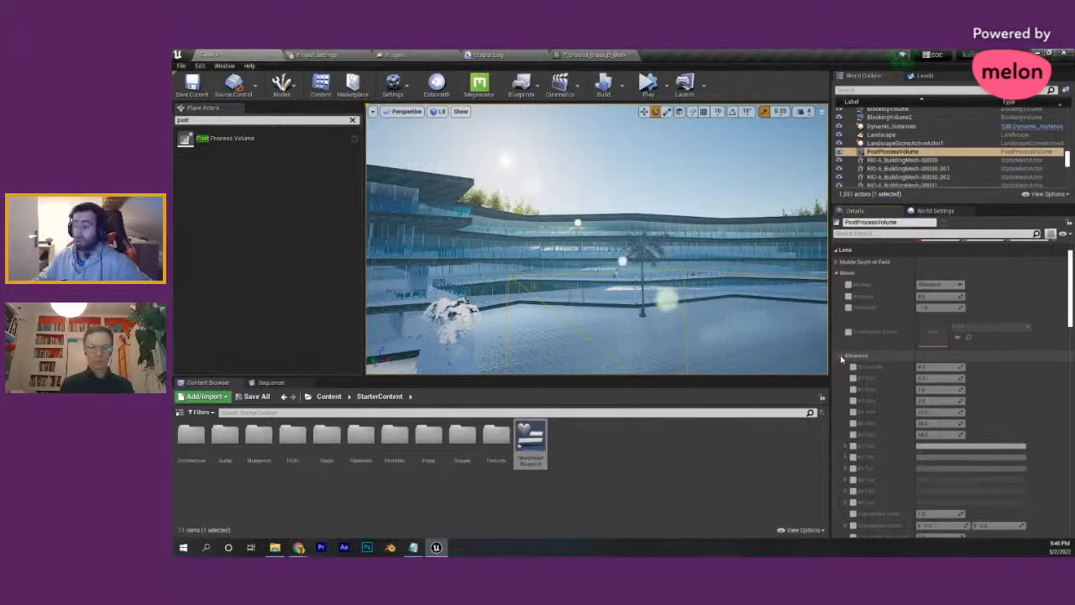
scroll(842, 359, "down", 3)
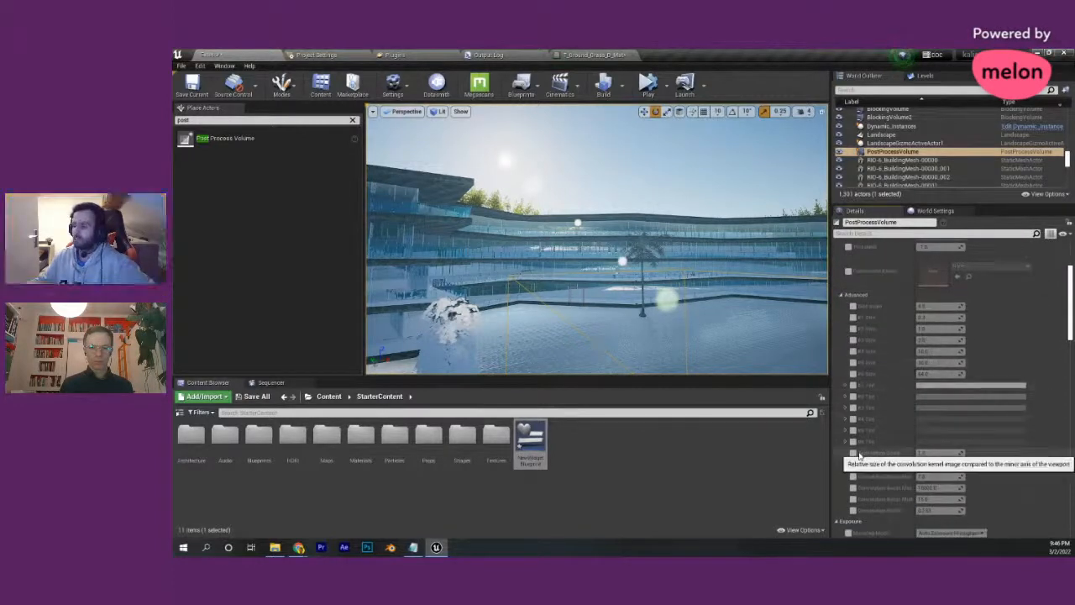
left_click(841, 295)
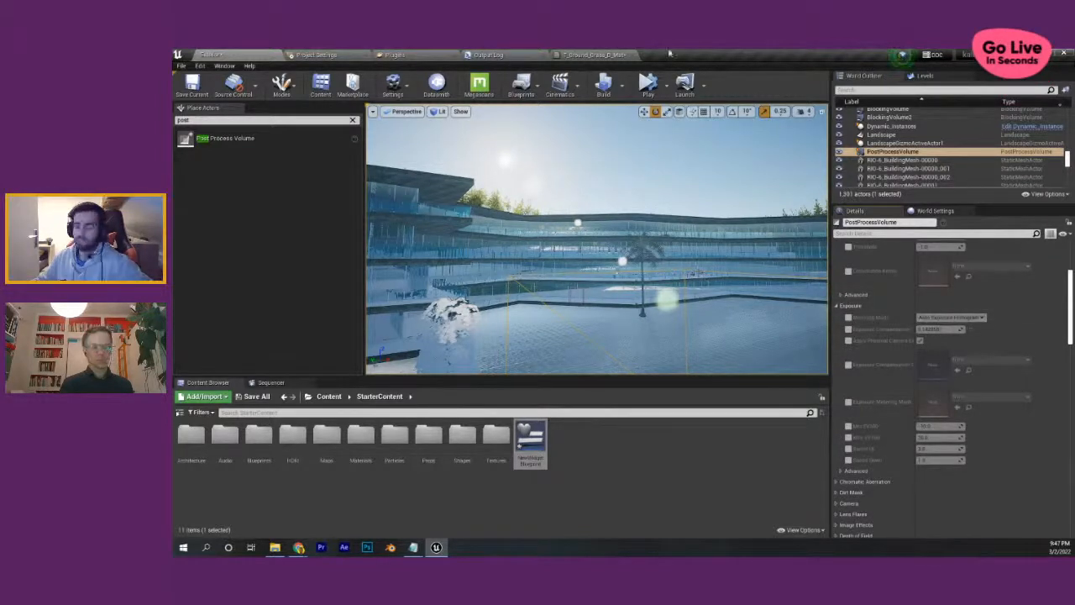
- Launch the level in Mobile Preview ES3.1 without saving the modified content, and bring up the play mode options again
left_click(666, 85)
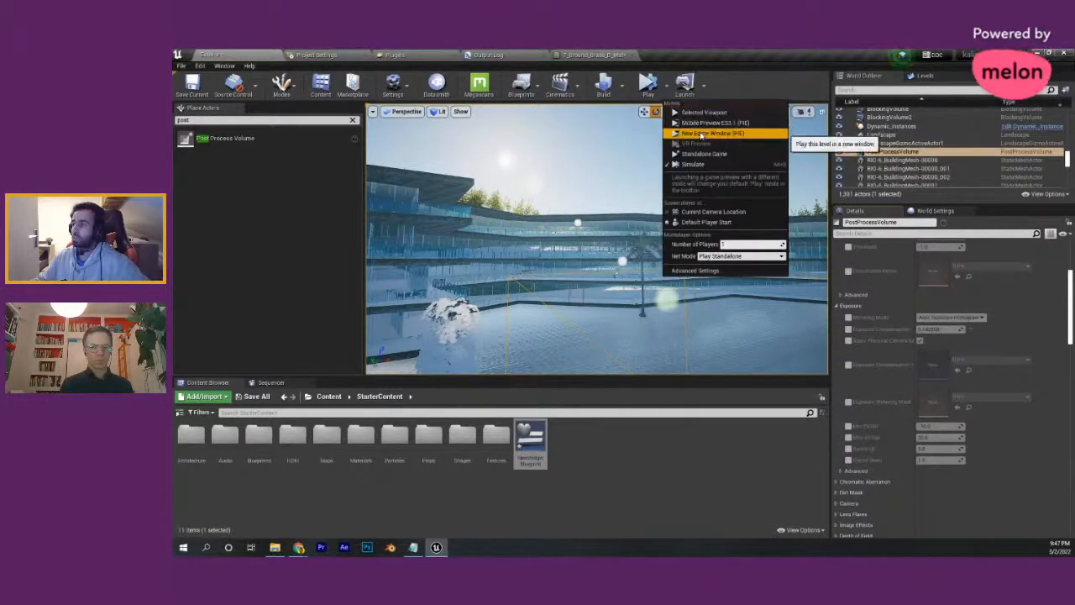
left_click(702, 123)
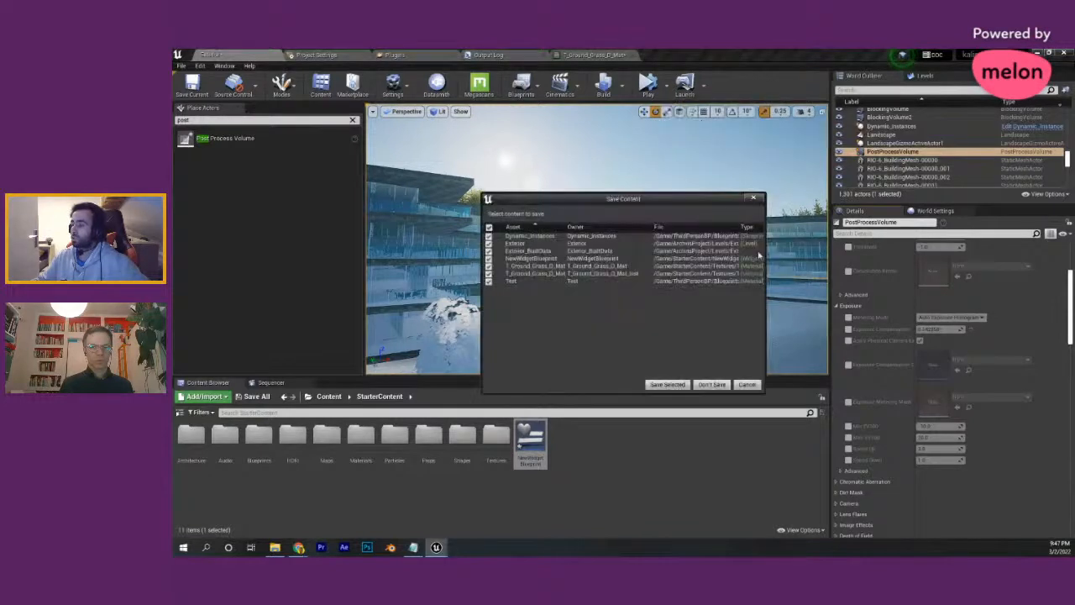
left_click(711, 383)
left_click(665, 87)
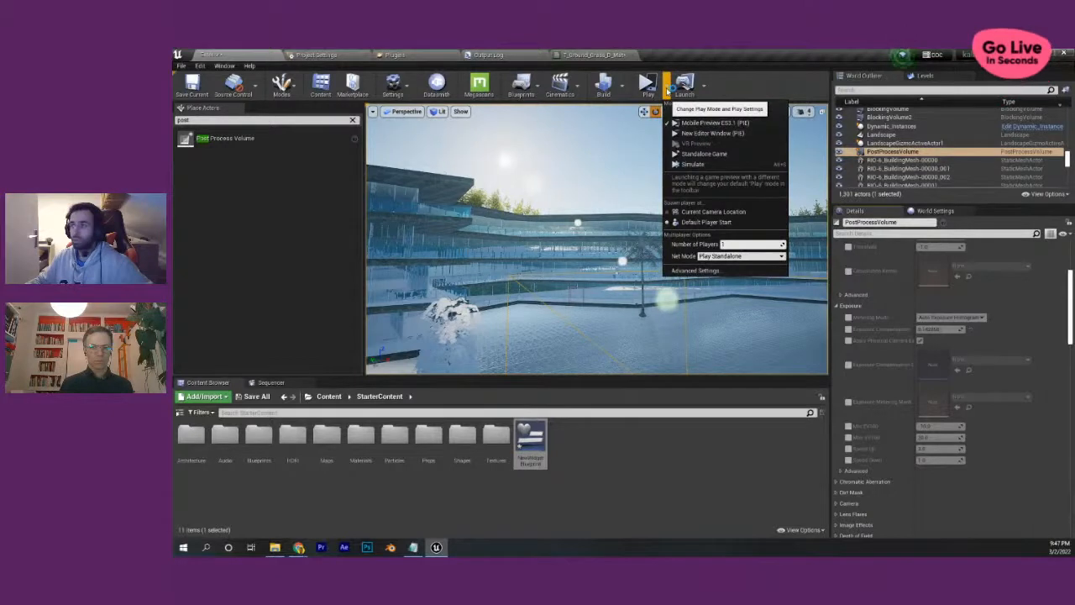
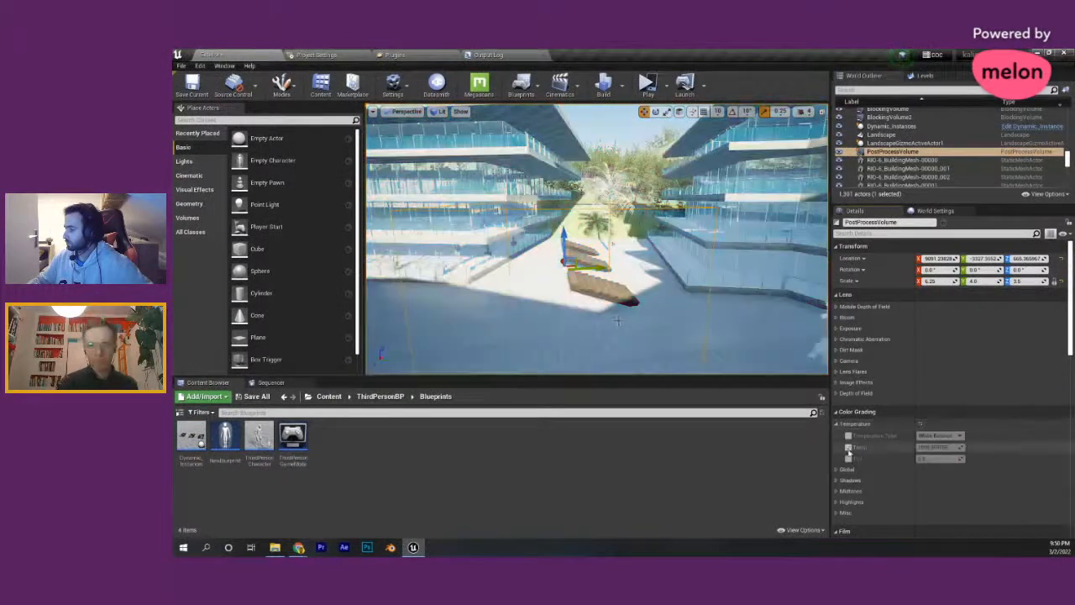
- View the courtyard buildings and pool from another angle and save the Exterior level
right_click_drag(638, 252, 571, 247)
right_click_drag(572, 146, 682, 141)
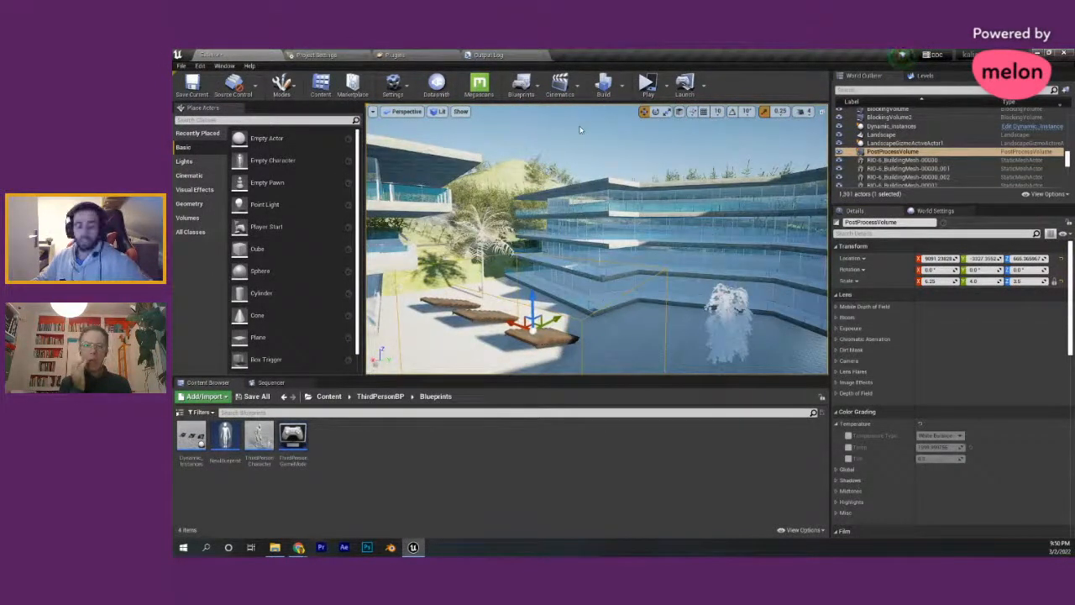
key("ctrl+s")
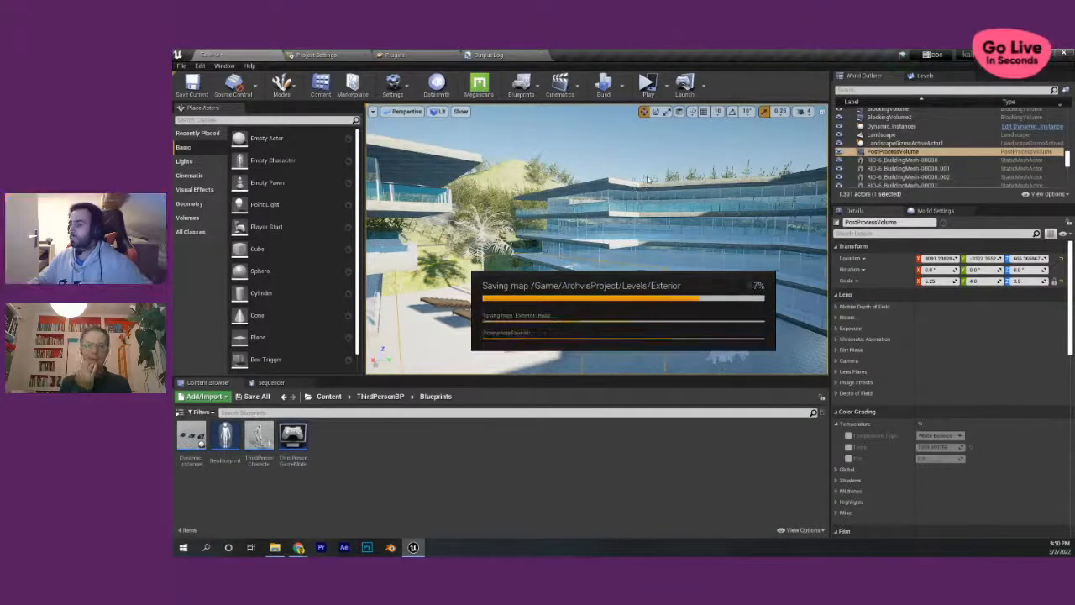
- Play the level in the selected viewport, stop it, and run and stop the playback once more
left_click(665, 85)
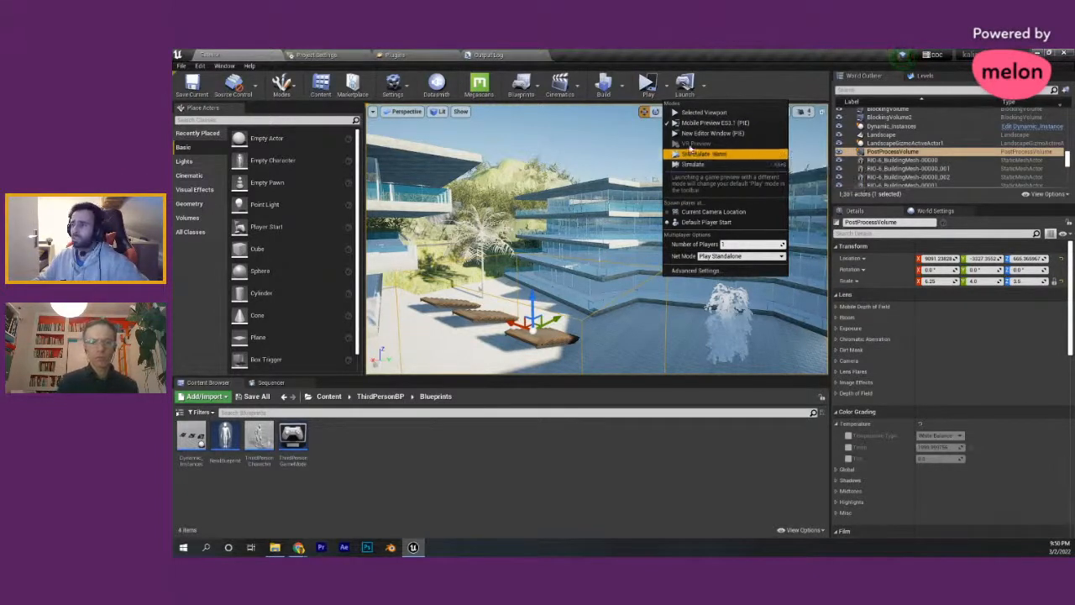
left_click(703, 113)
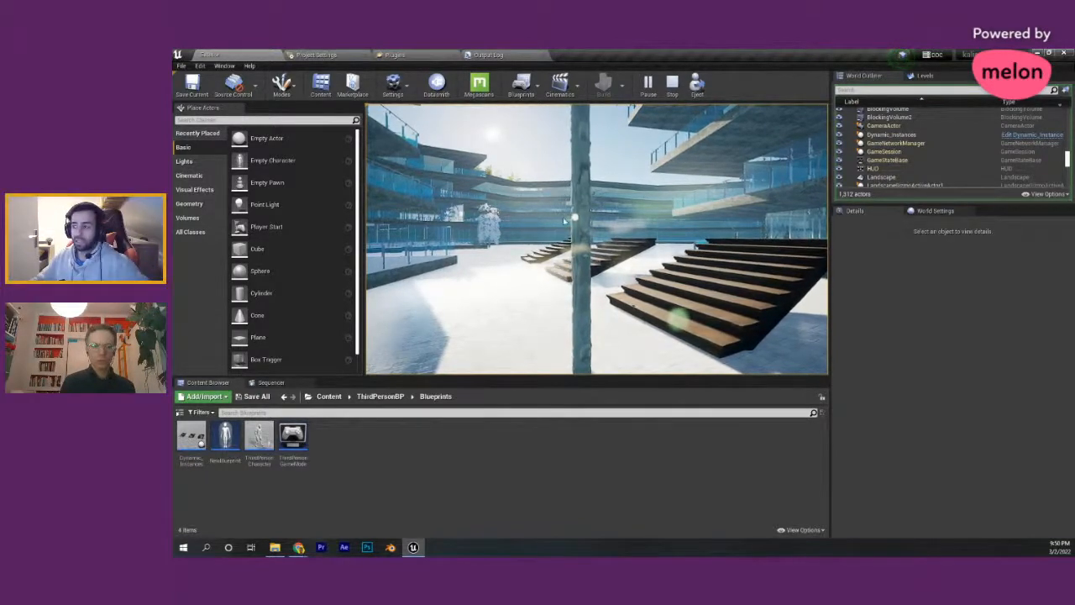
key("Escape")
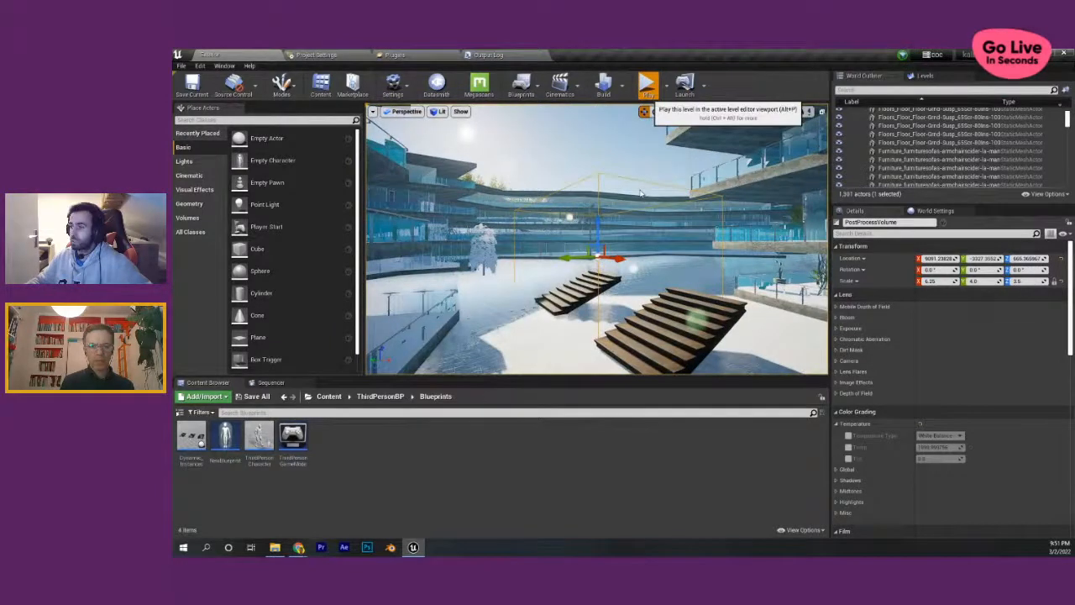
key("alt+p")
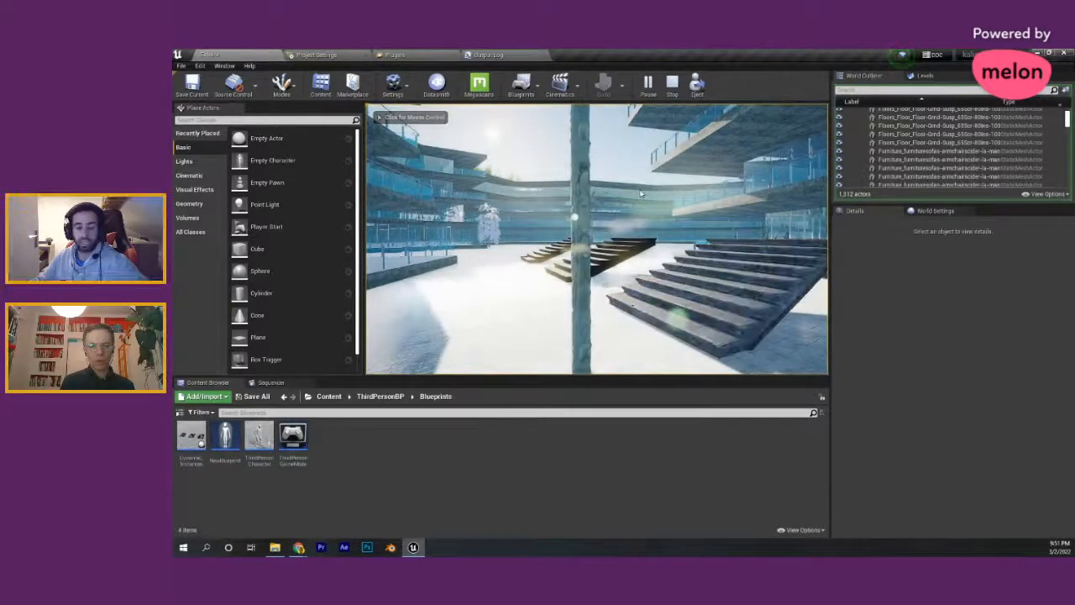
key("Escape")
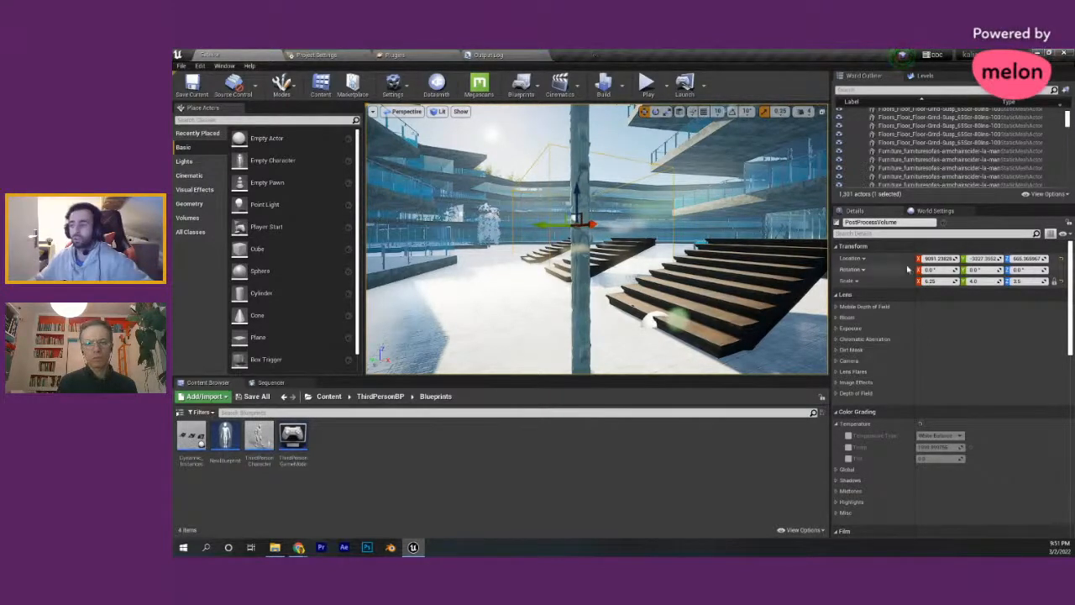
- Look through the volume's Color Grading, Film, Rendering Features and Post Process Volume Settings sections
scroll(849, 403, "down", 2)
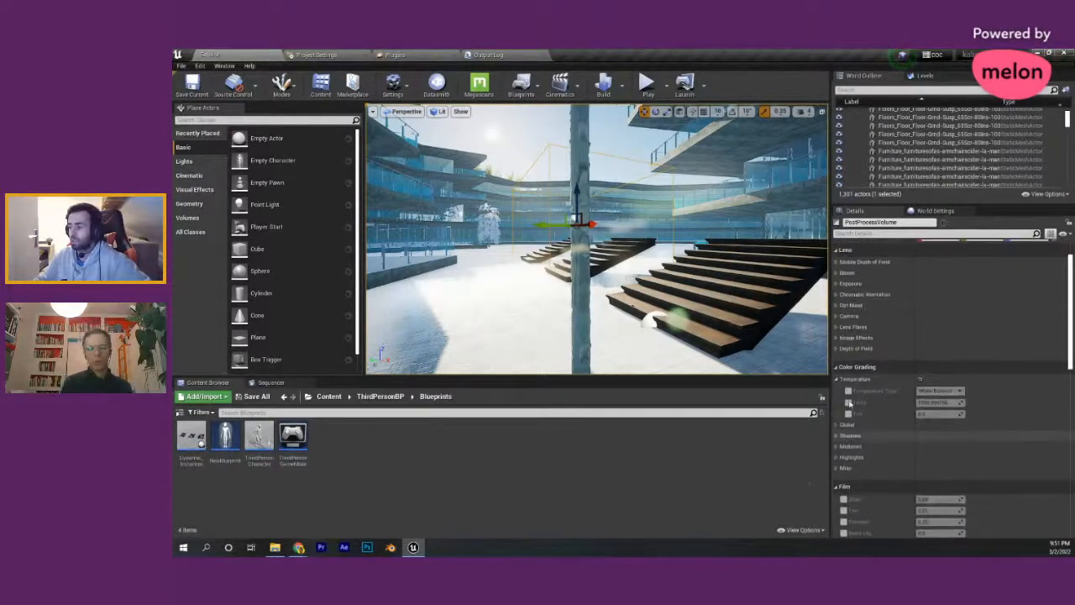
scroll(854, 407, "down", 1)
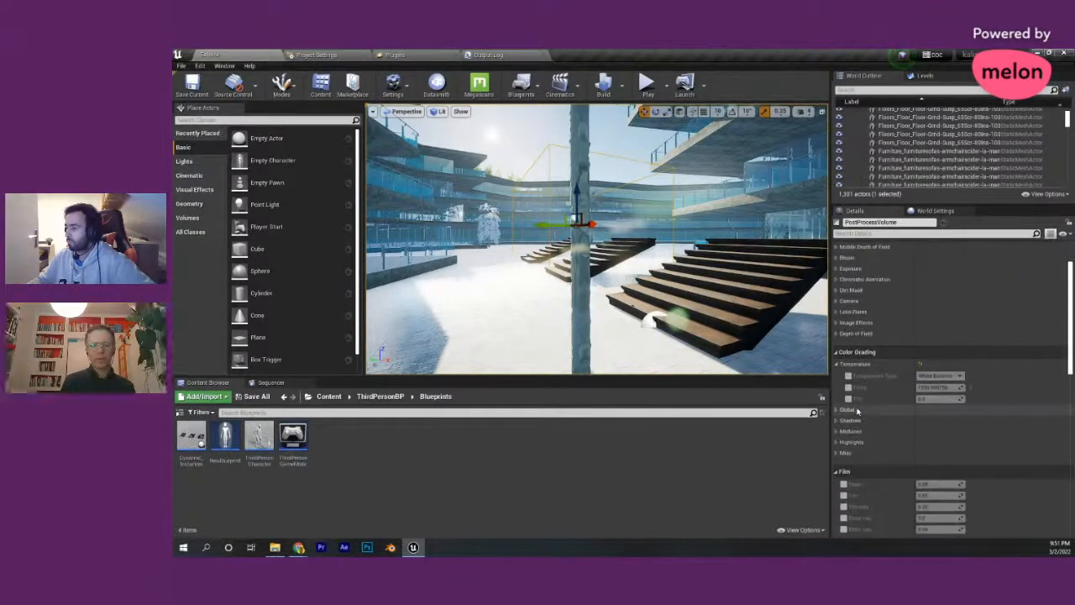
scroll(857, 409, "down", 5)
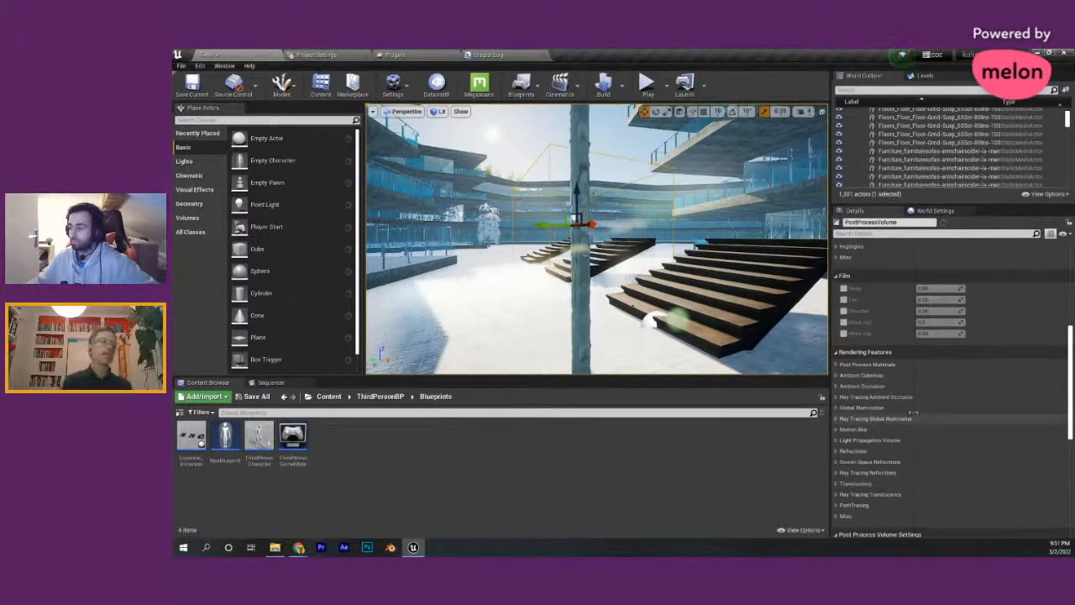
scroll(906, 432, "up", 2)
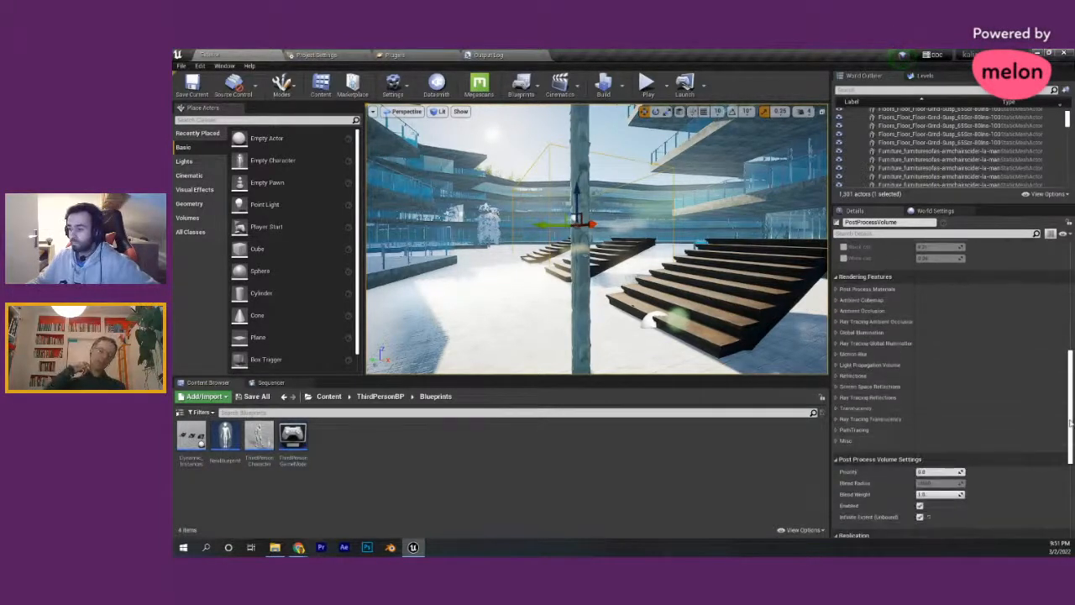
- Collapse the volume's Temperature settings, enable Exposure Compensation and lower it to about -4.14
scroll(1061, 298, "up", 4)
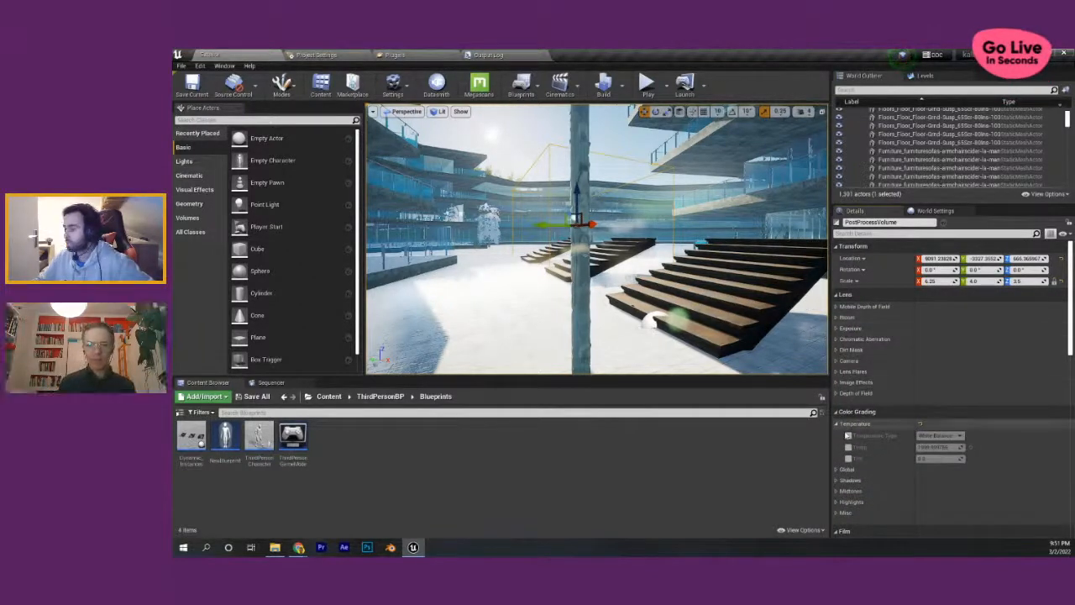
left_click(838, 423)
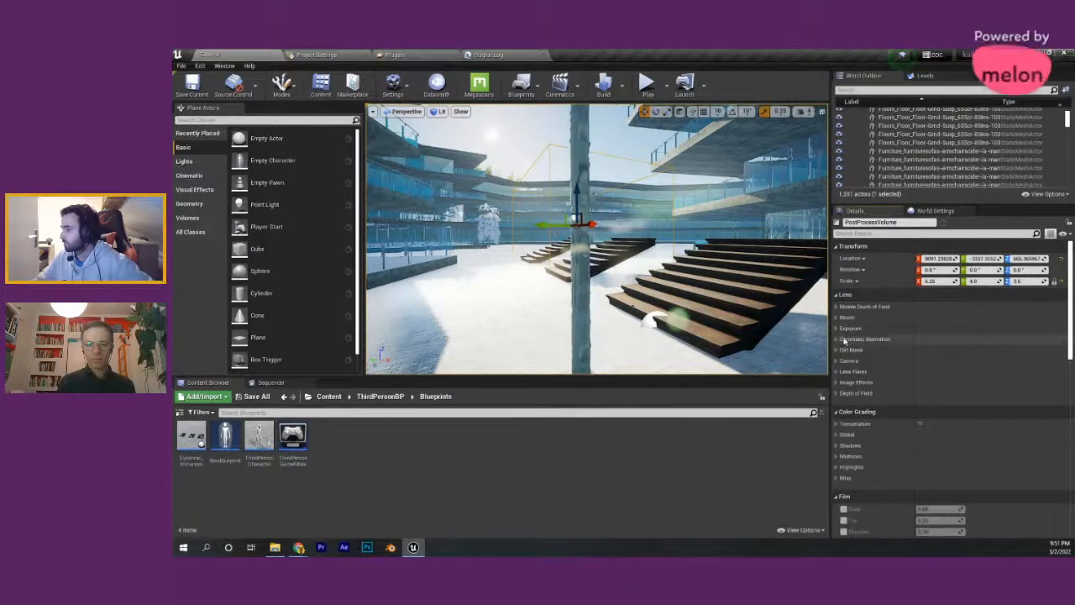
left_click(837, 328)
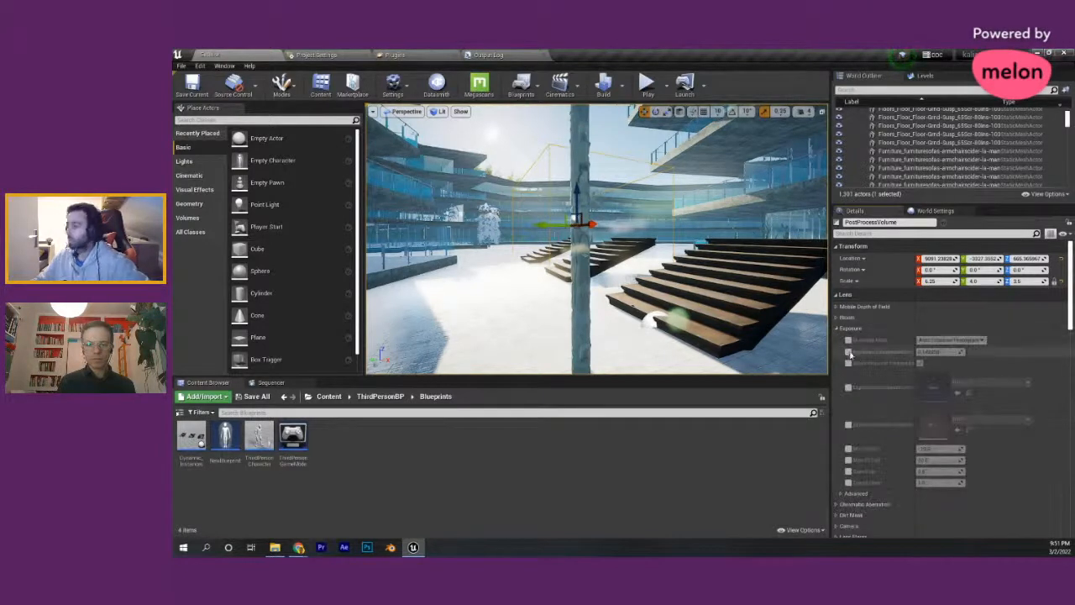
left_click(849, 352)
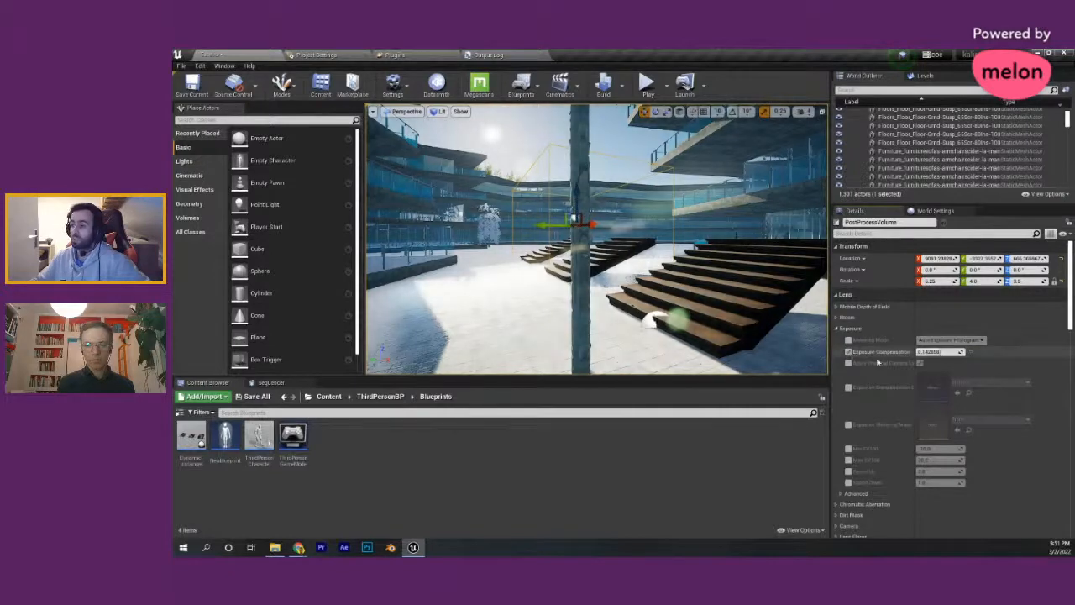
left_click_drag(941, 352, 933, 352)
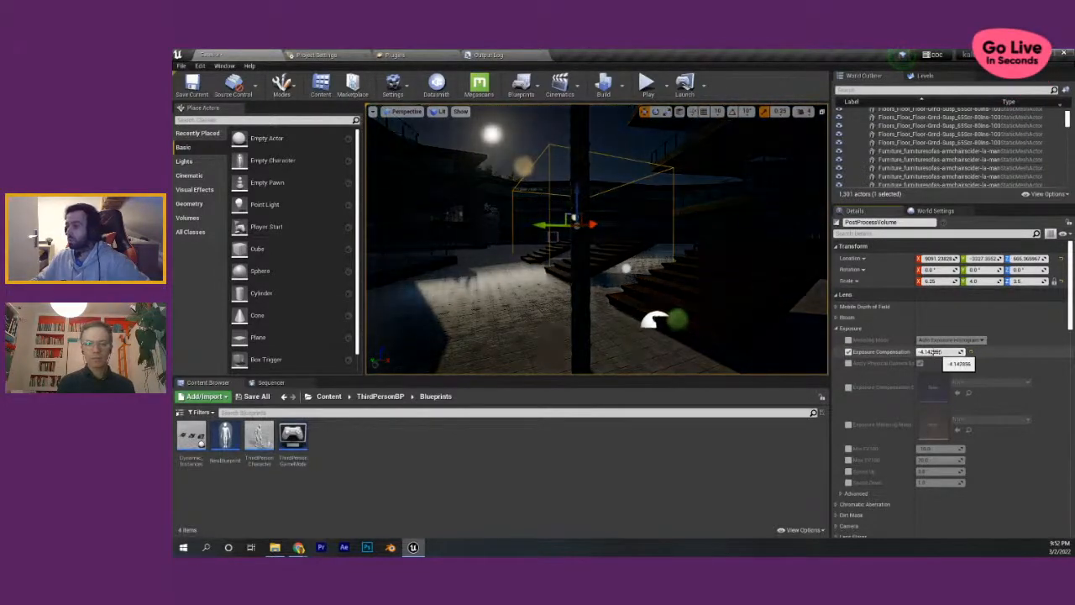
- Play the level in the viewport, move forward through the courtyard towards the stairs and stop the playback
left_click(647, 82)
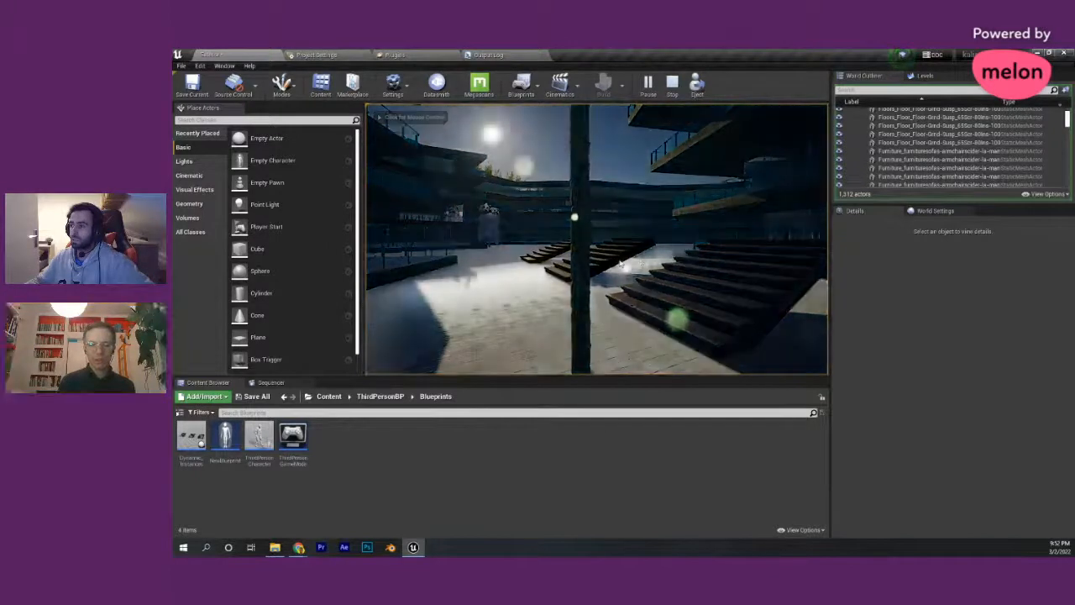
left_click(620, 264)
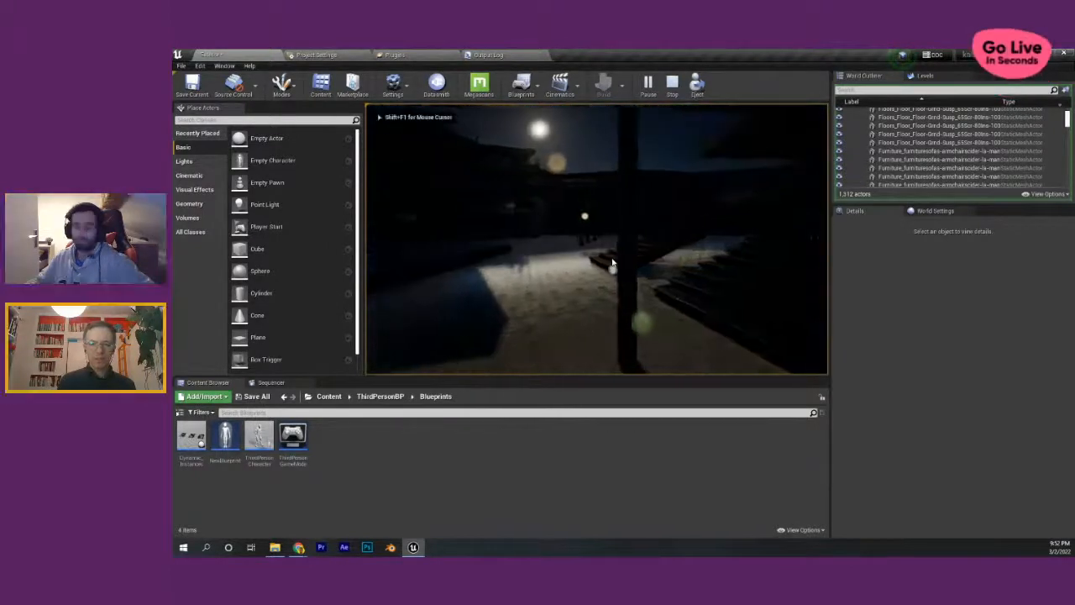
key("w")
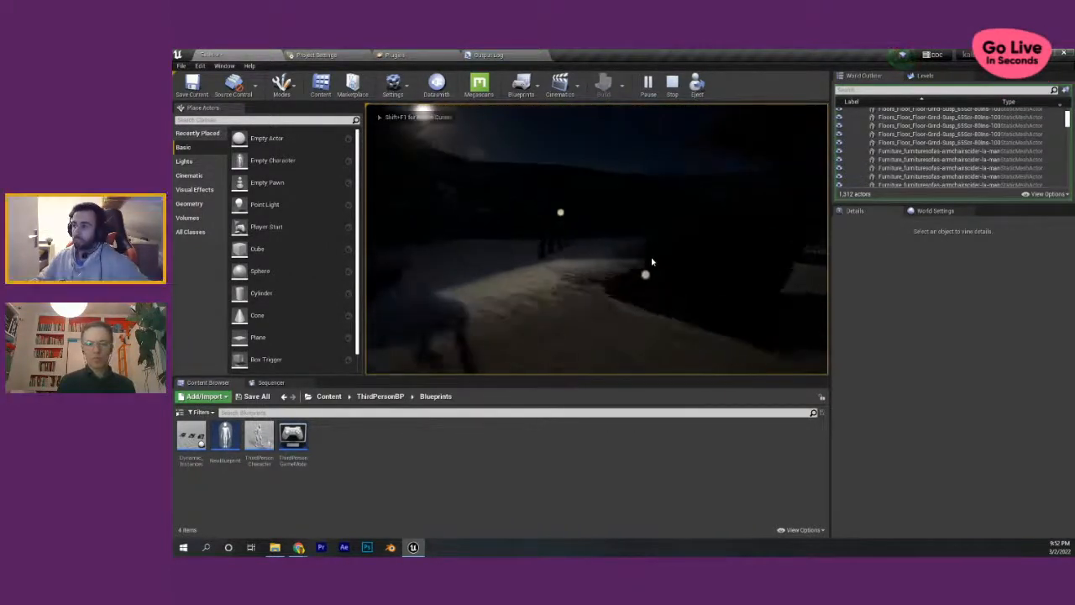
key("w")
key("Escape")
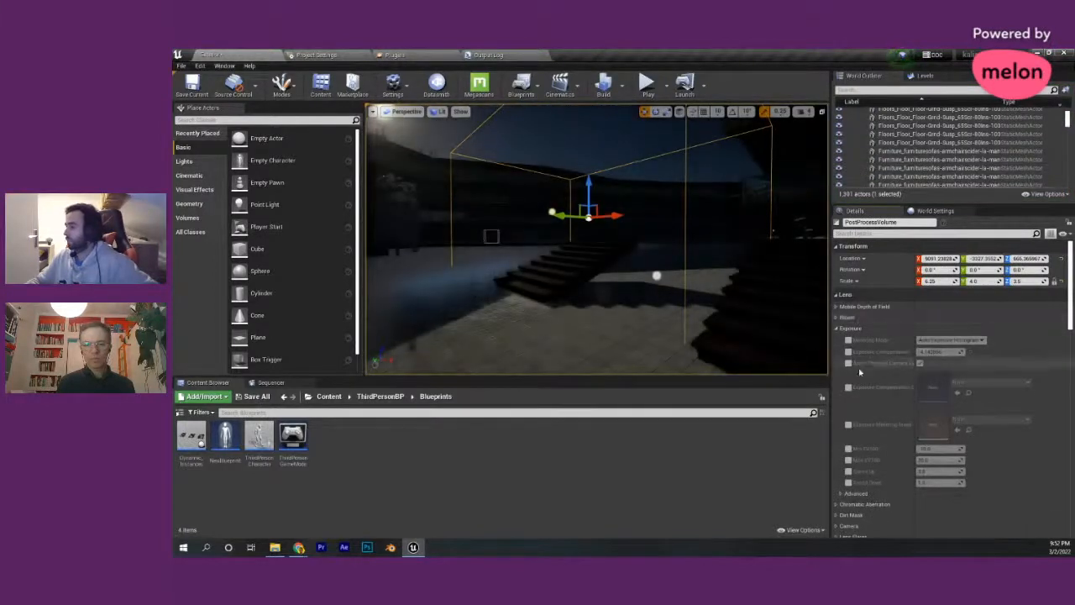
scroll(858, 405, "down", 1)
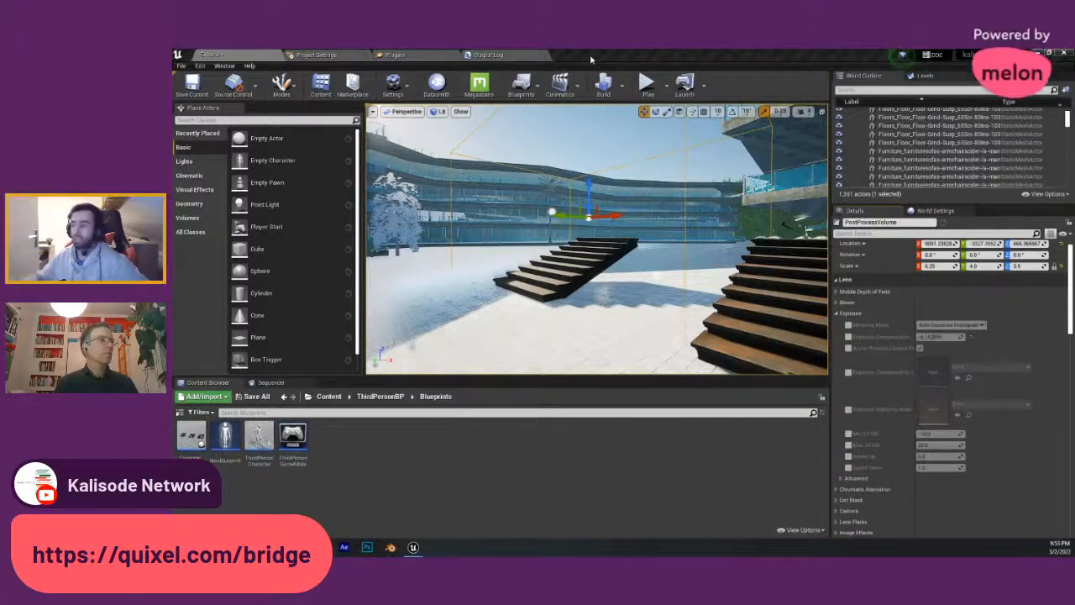
scroll(859, 346, "down", 1)
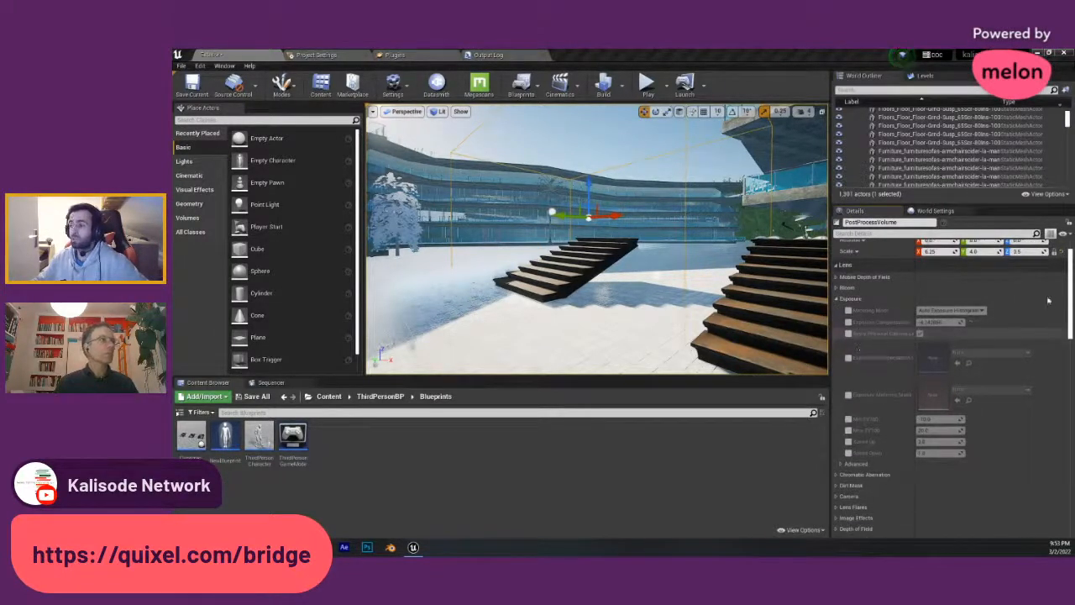
- Switch to the browser on the Quixel website, show its product list and open the Bridge page
scroll(1071, 293, "down", 1)
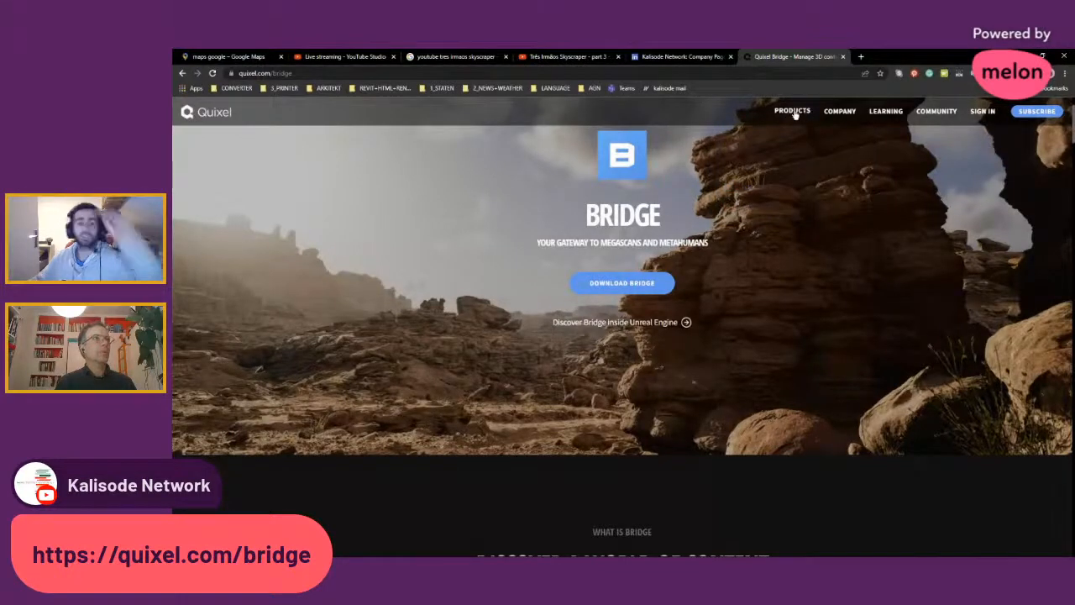
mouse_move(796, 114)
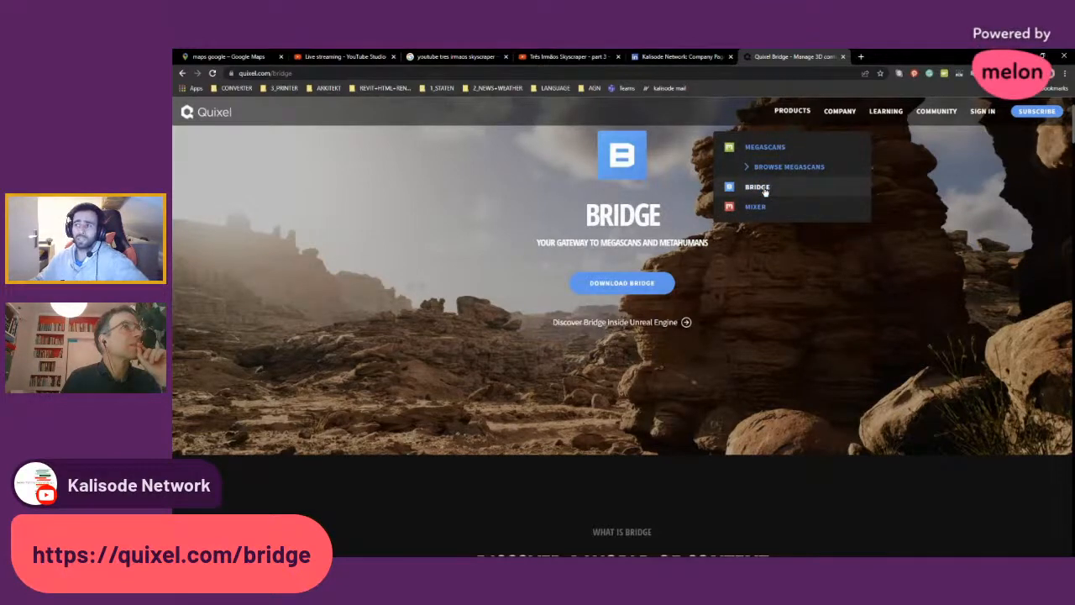
left_click(765, 188)
mouse_move(802, 118)
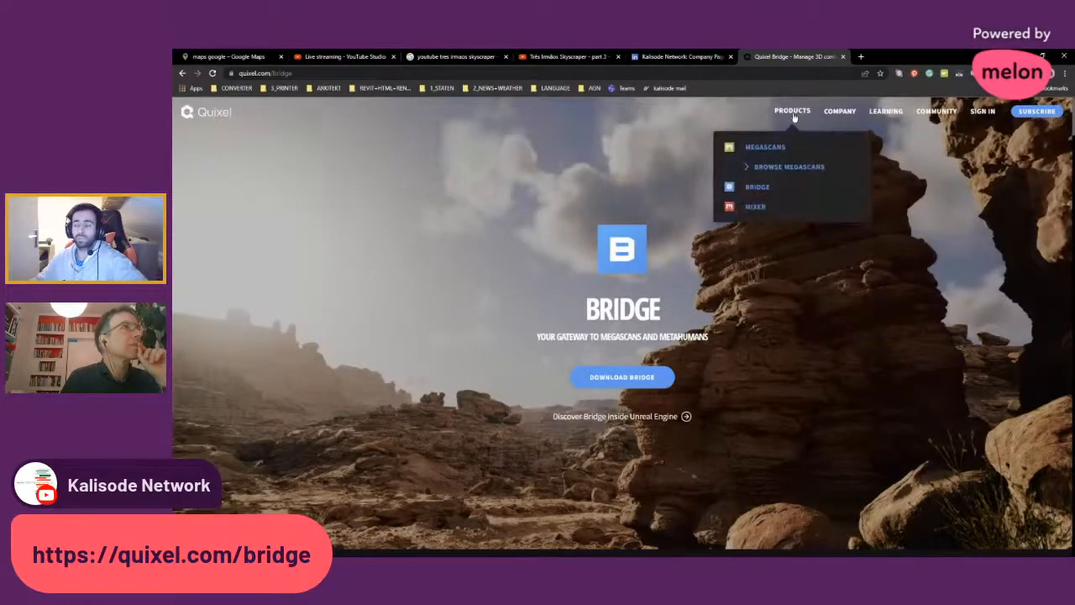
left_click(764, 186)
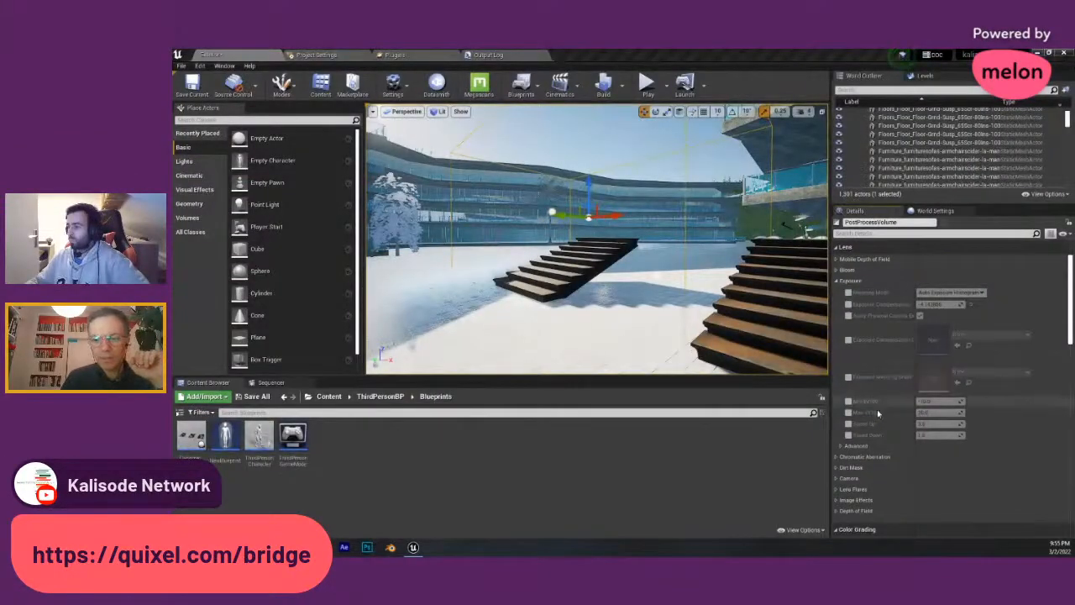
- Back in Unreal Editor, expand the volume's Dirt Mask settings and view the courtyard facing the sun's glare
scroll(876, 408, "down", 2)
left_click(836, 416)
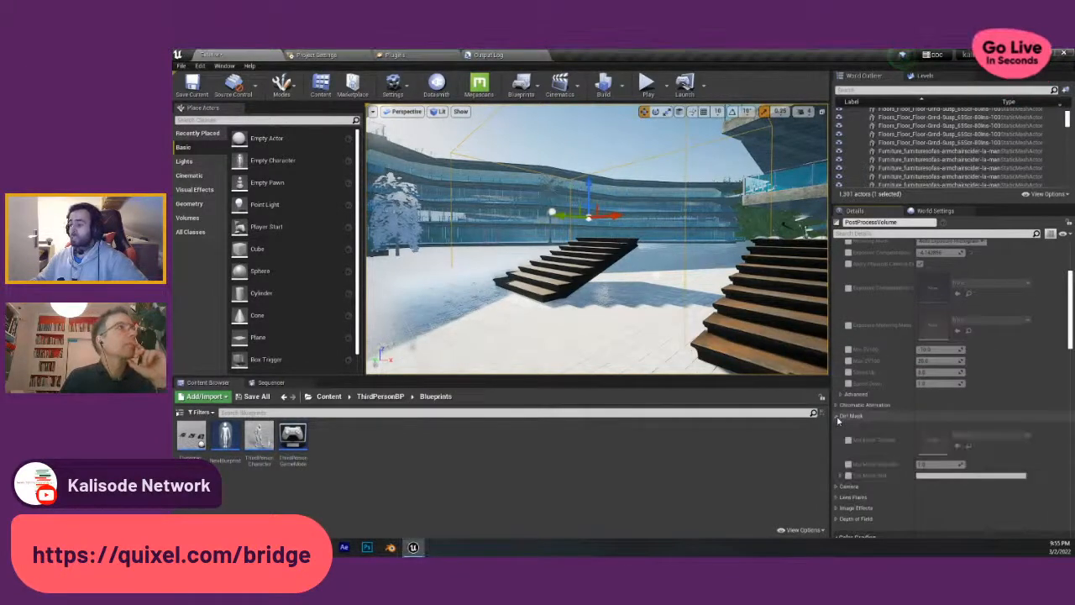
right_click_drag(650, 260, 583, 224)
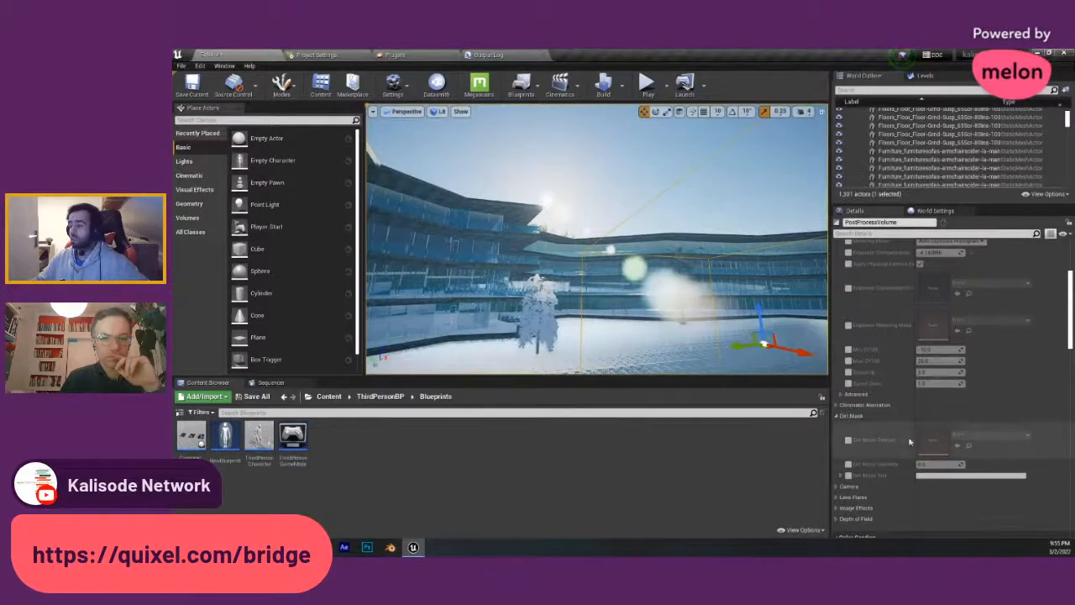
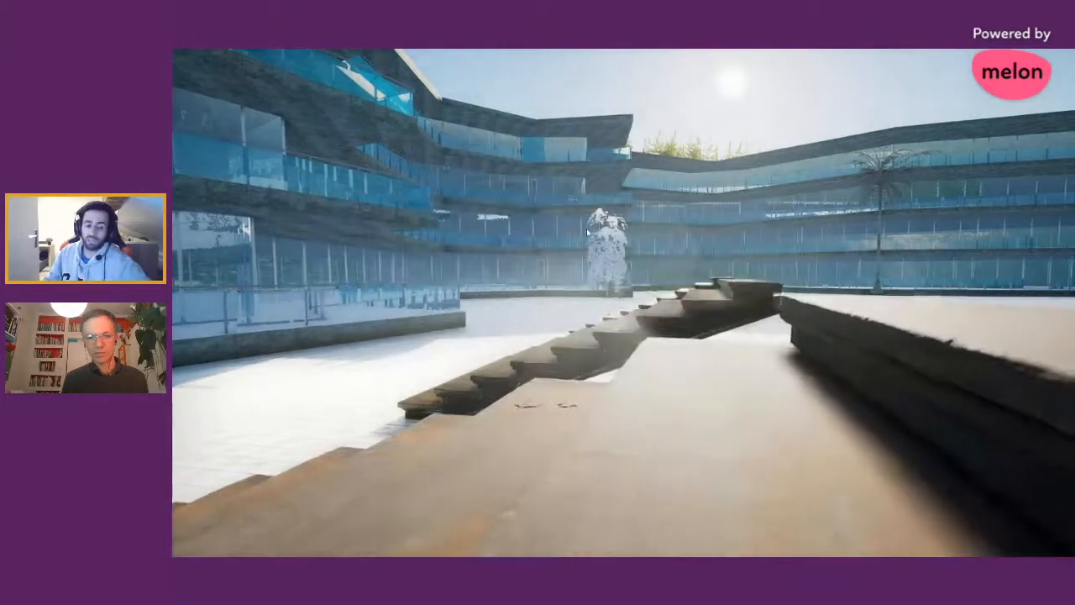
- Quit the packaged game, return to the Exterior level and open its default pawn class blueprint, ThirdPersonCharacter
key("alt+F4")
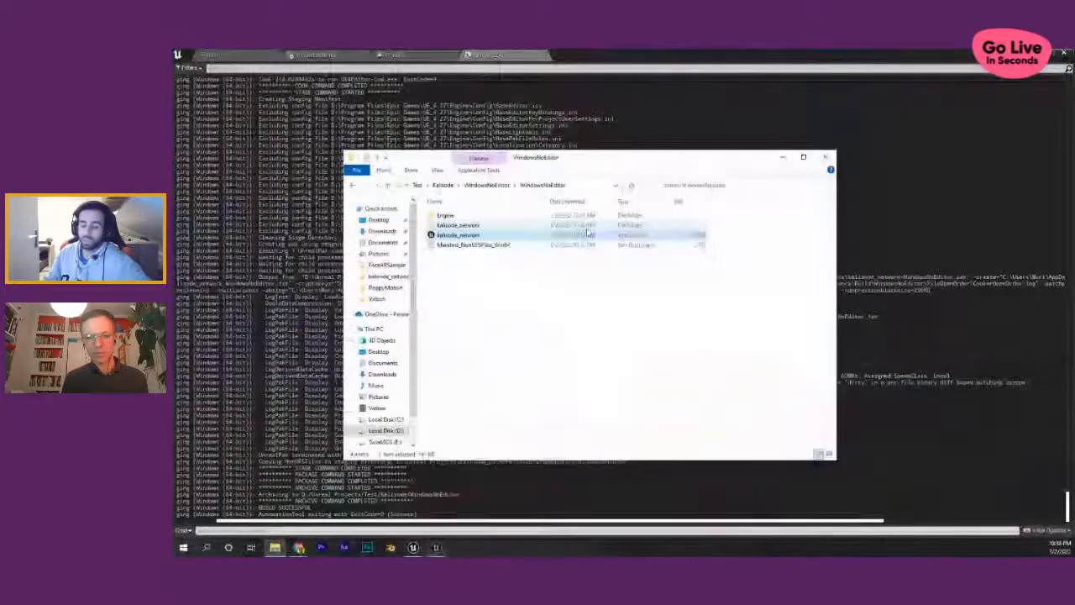
left_click(255, 54)
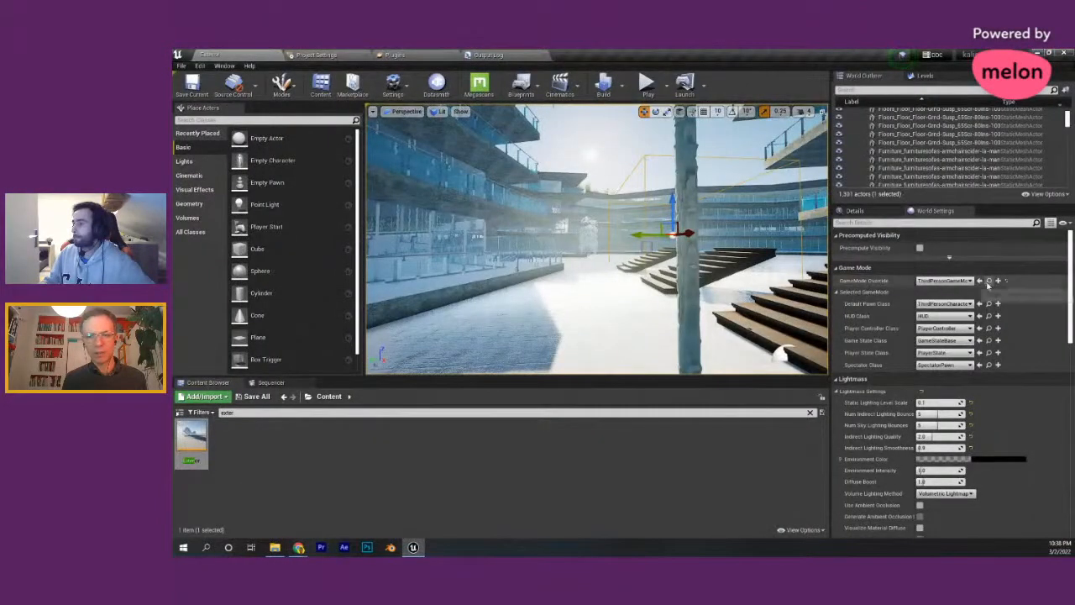
left_click(989, 304)
double_click(258, 438)
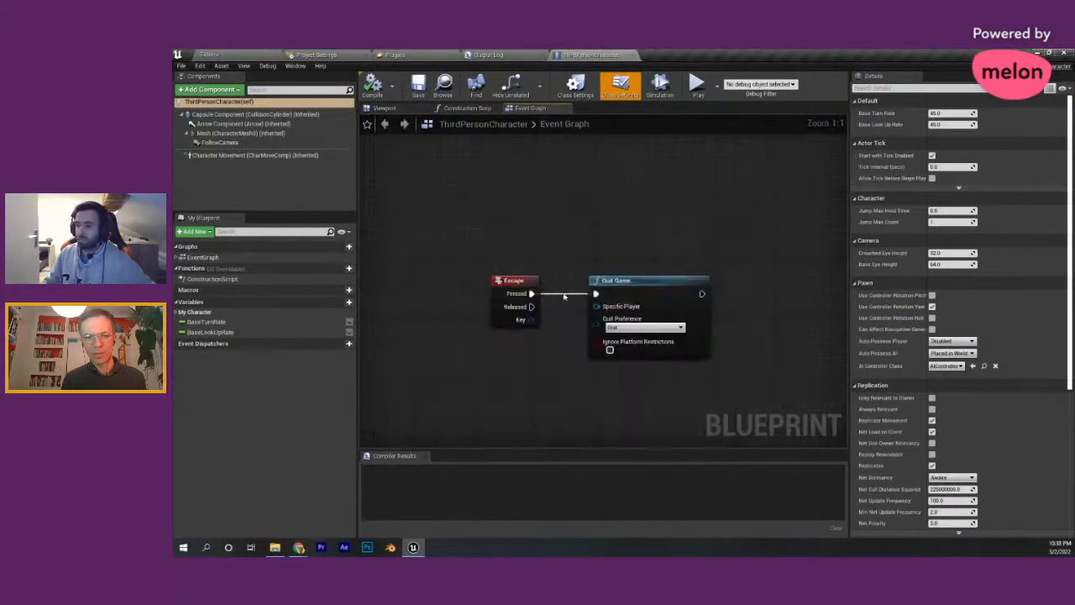
- Examine the Escape and Quit Game nodes in the Event Graph and search the blueprint actions for "escape" and "quit"
right_click_drag(563, 295, 529, 251)
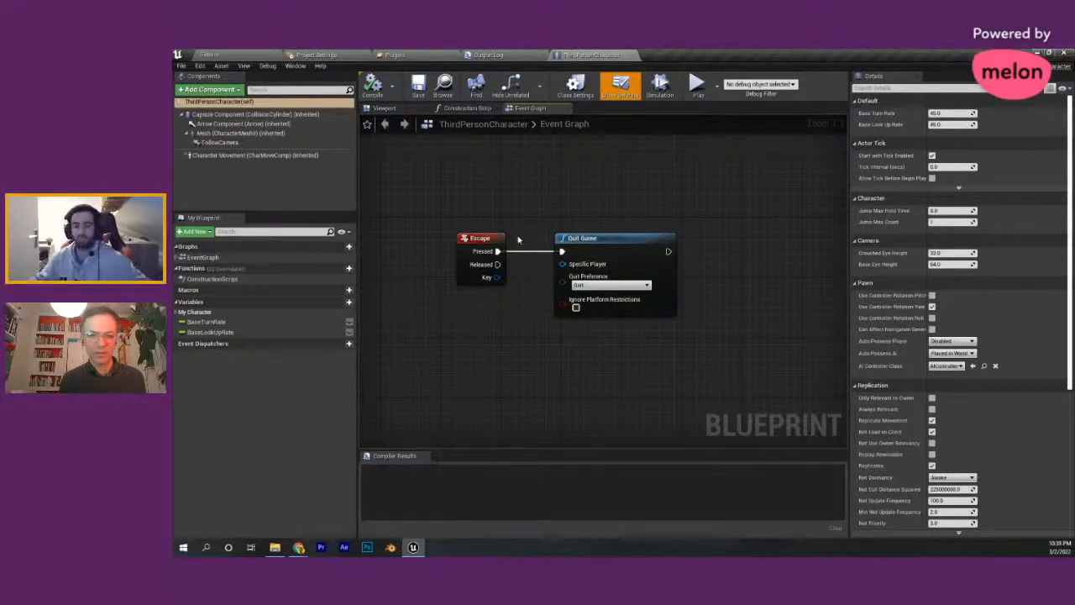
right_click_drag(483, 213, 523, 274)
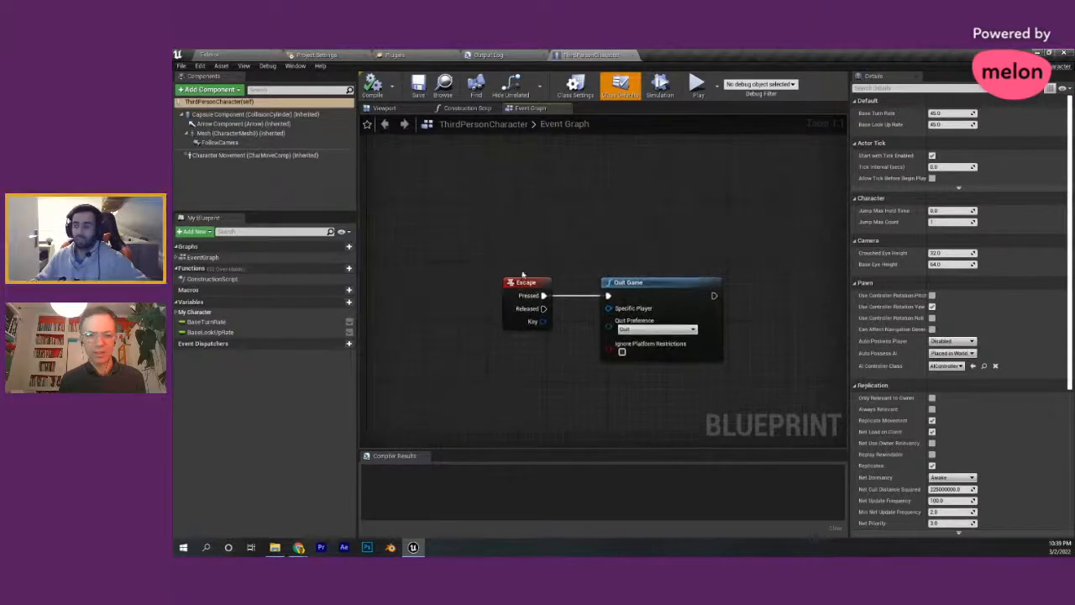
right_click(500, 206)
type("escape")
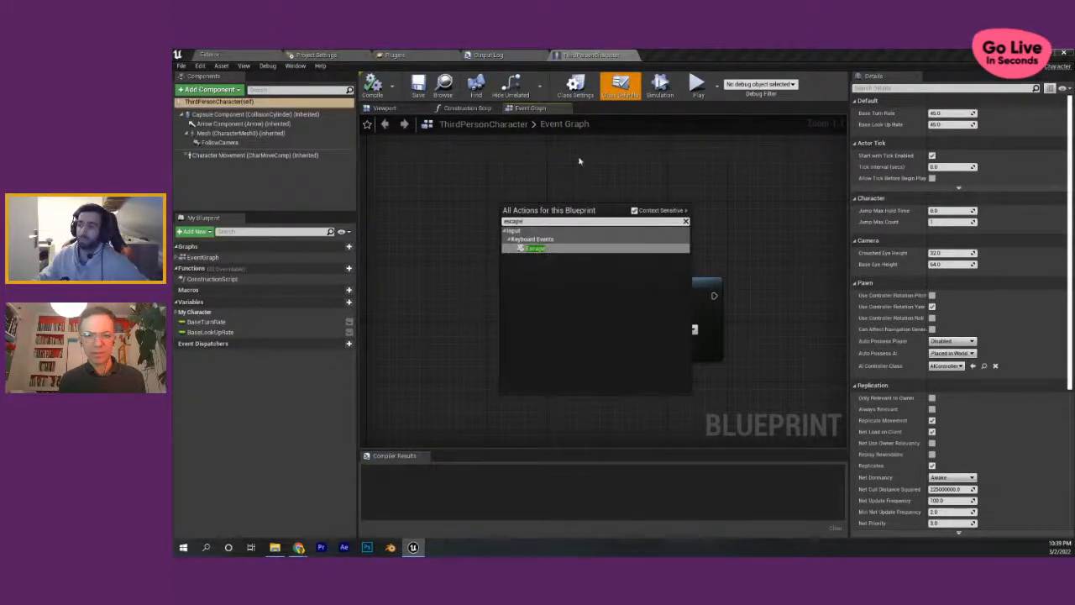
key("Return")
right_click(614, 225)
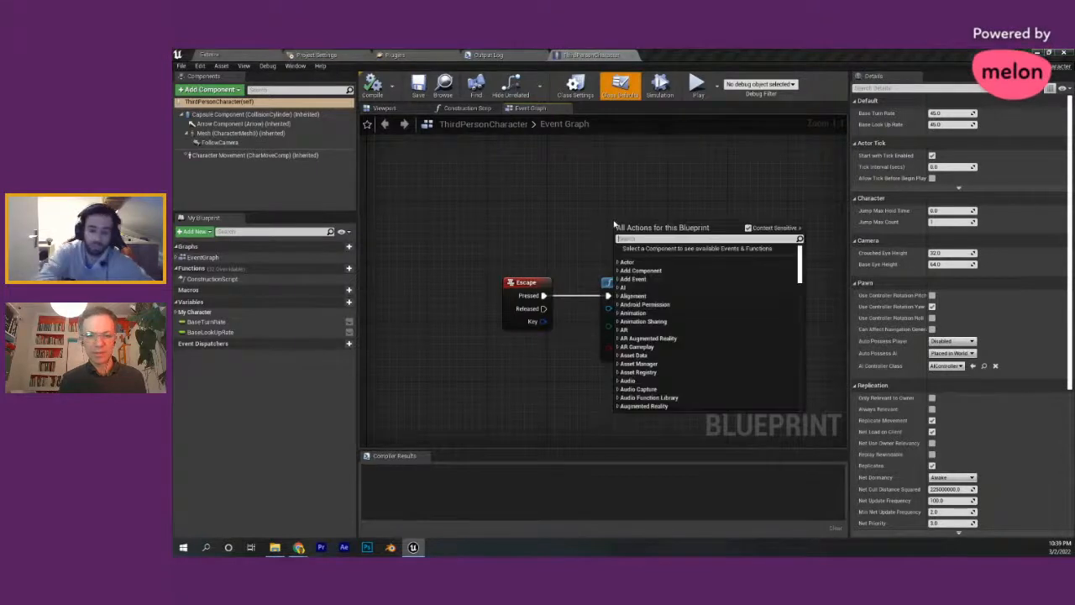
type("quit")
key("Return")
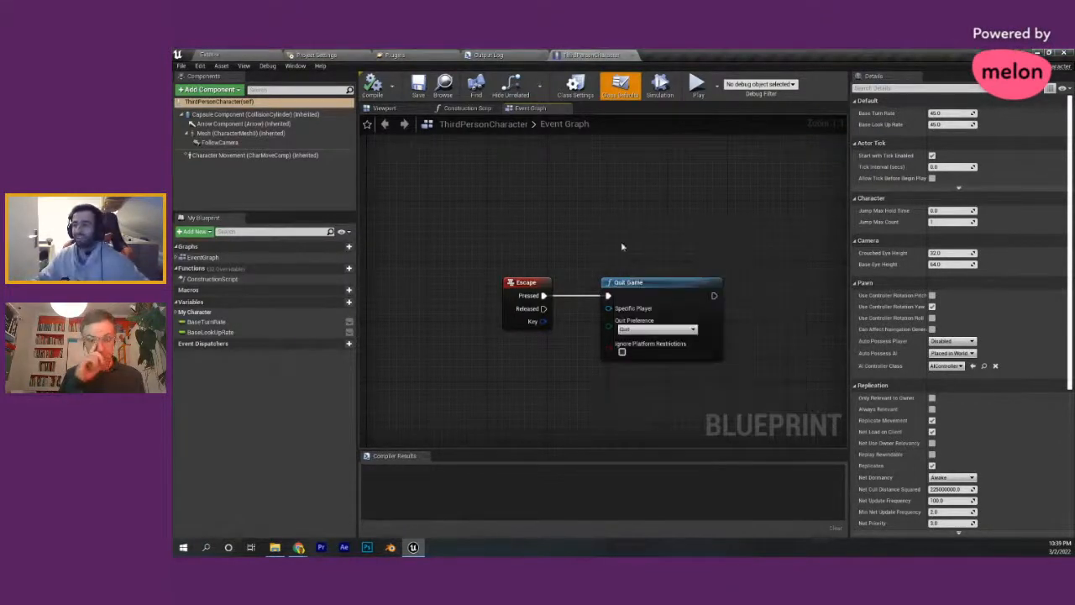
- Inspect the Quit Game node's Quit Preference options and its Specific Player input
left_click(373, 87)
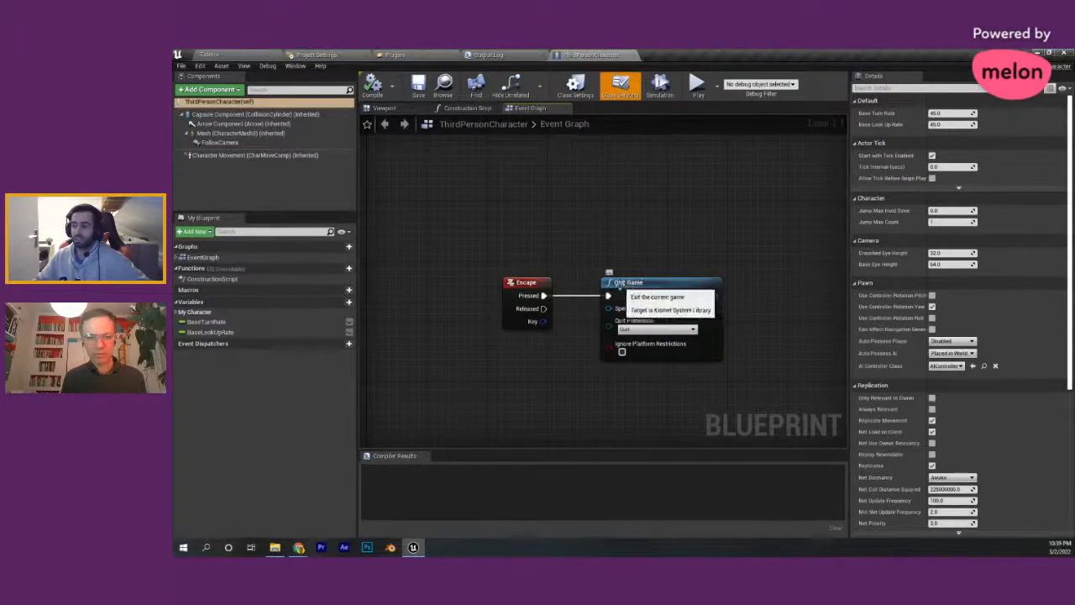
left_click(657, 328)
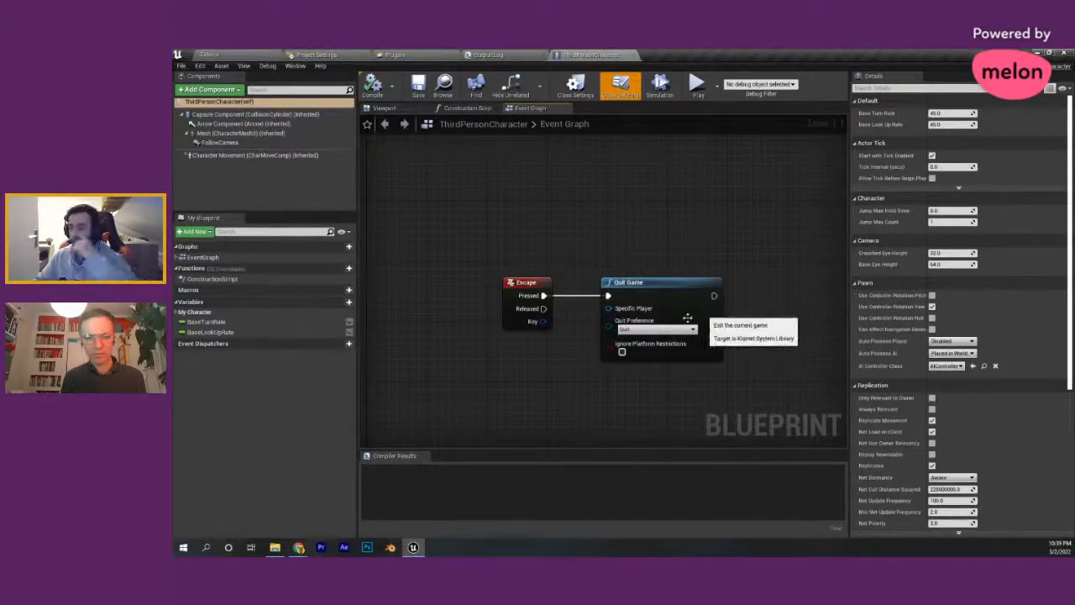
left_click(638, 328)
left_click(634, 334)
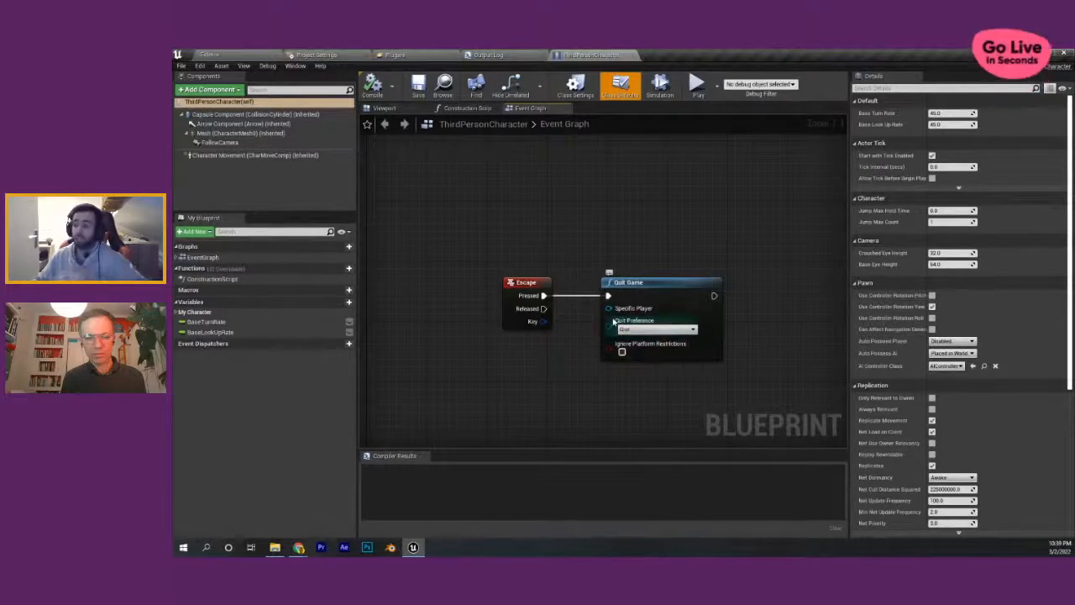
left_click_drag(608, 308, 542, 367)
left_click(524, 387)
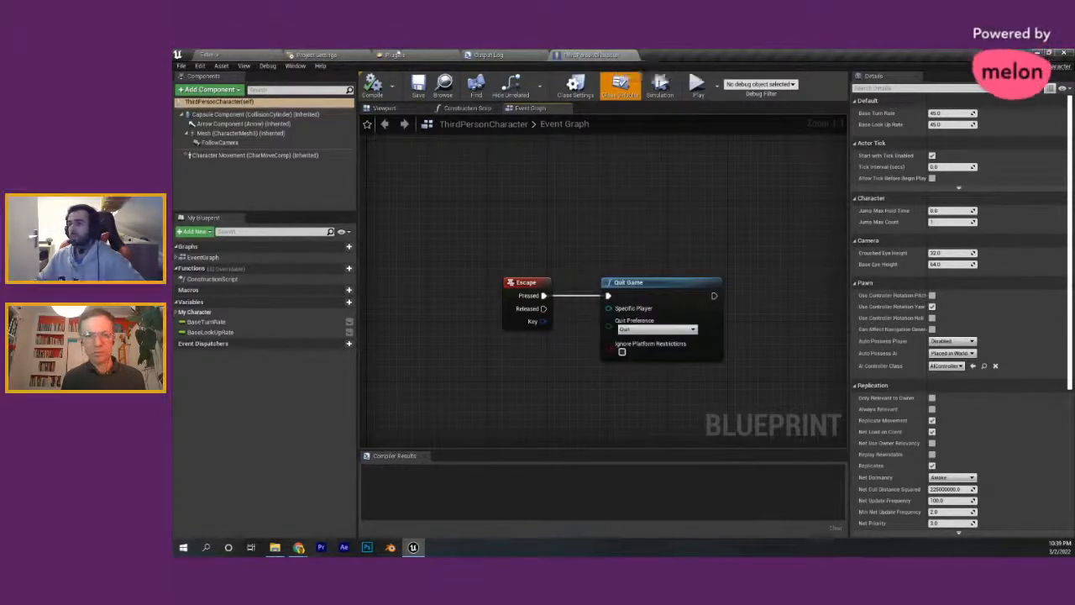
- Return to the Exterior level, select the courtyard stairs, open their Dynamic_Instances blueprint for editing and show its viewport
left_click(250, 54)
mouse_move(626, 252)
right_mouse_down()
mouse_move(745, 272)
mouse_move(616, 257)
right_mouse_up()
left_click(615, 258)
left_click(1026, 127)
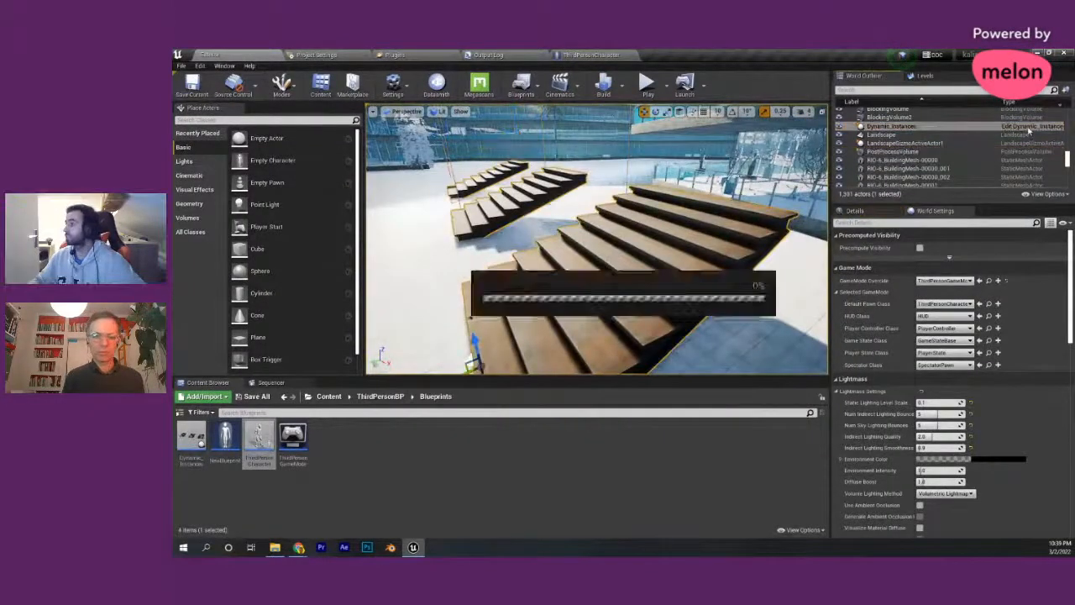
left_click(416, 109)
- Select the middle stairs component, open its static mesh in the mesh editor and view the whole staircase
left_click(619, 278)
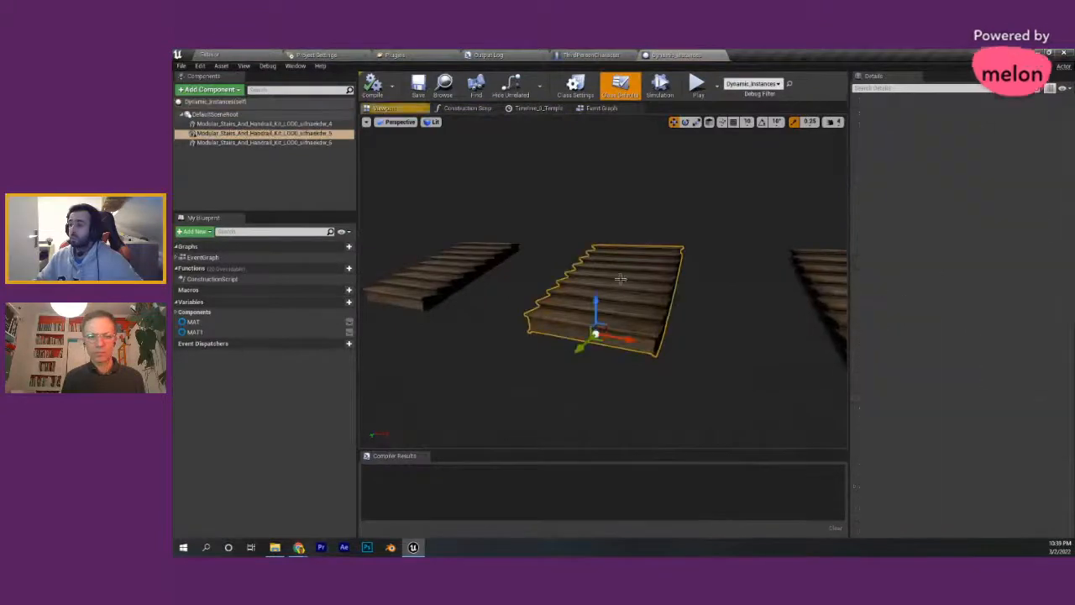
right_click_drag(619, 278, 647, 303)
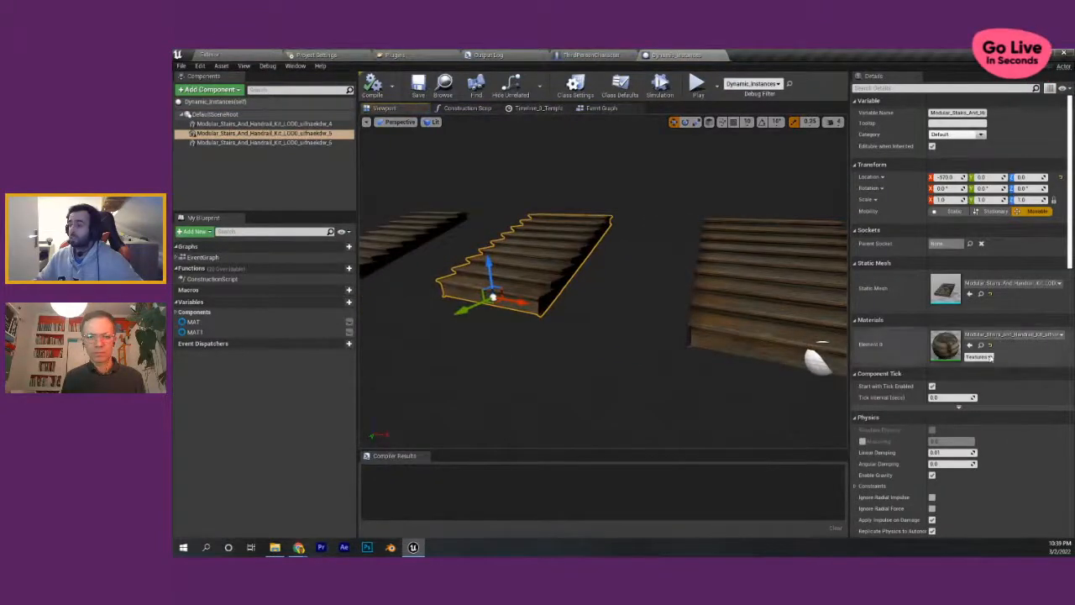
double_click(950, 292)
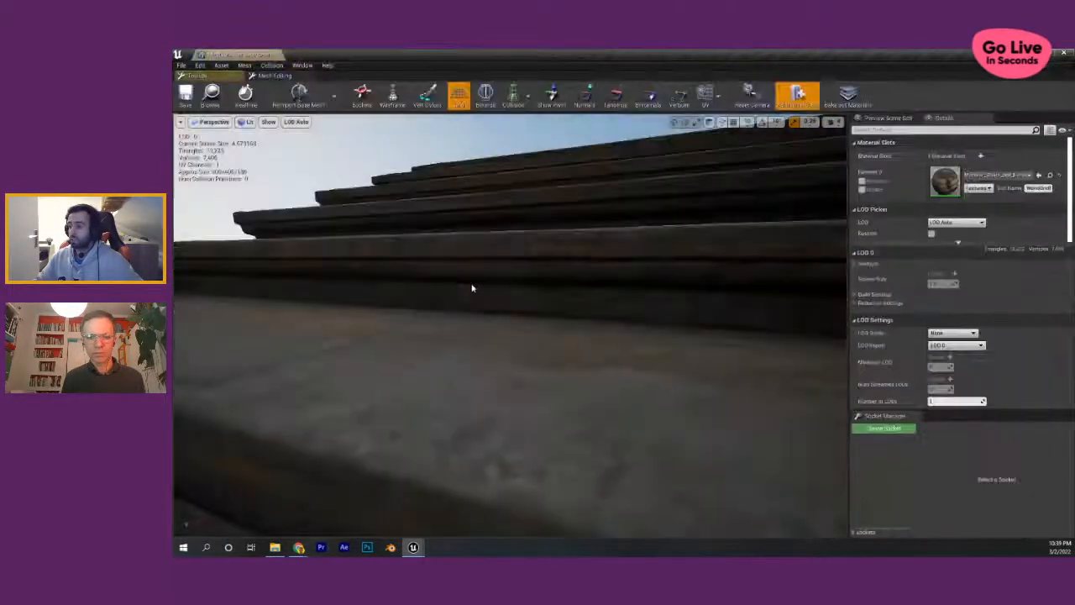
left_click_drag(473, 288, 395, 277)
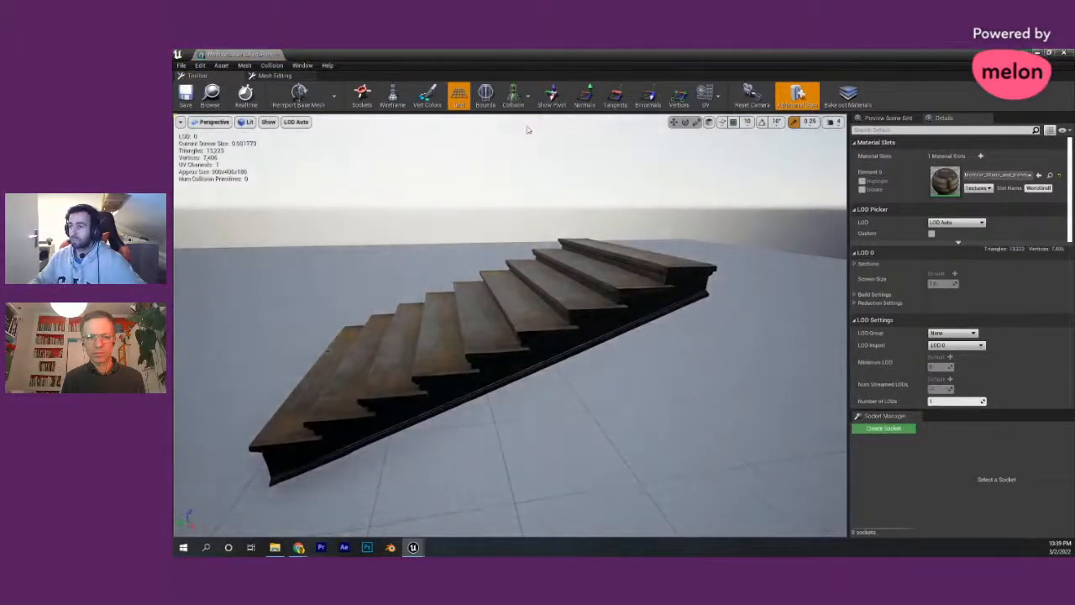
- Show the stairs mesh's complex collision in the viewport and inspect the staircase from the front
left_click(514, 94)
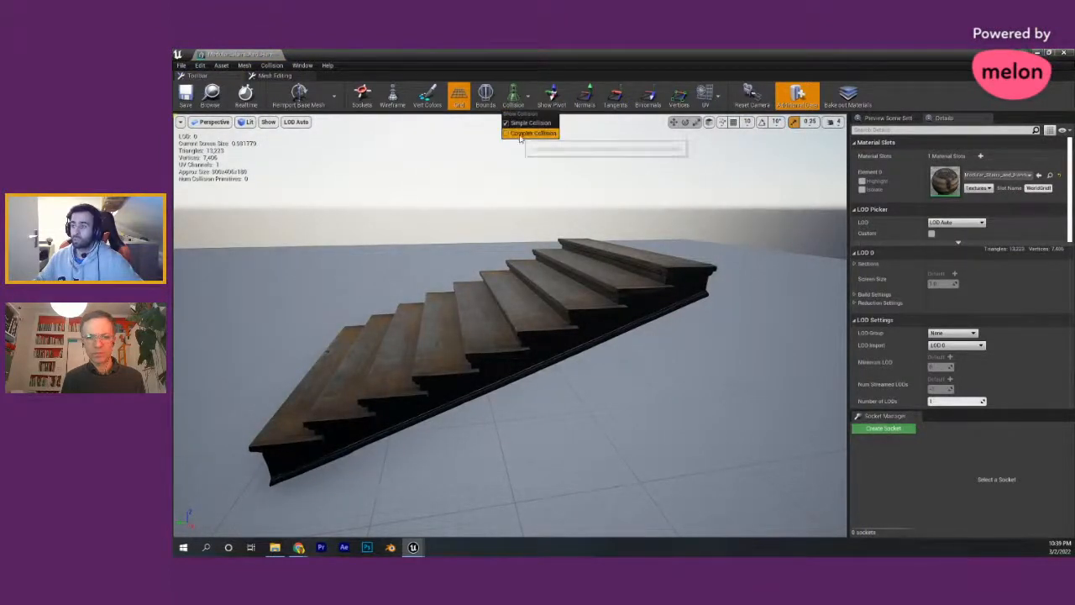
left_click(532, 133)
left_click(515, 95)
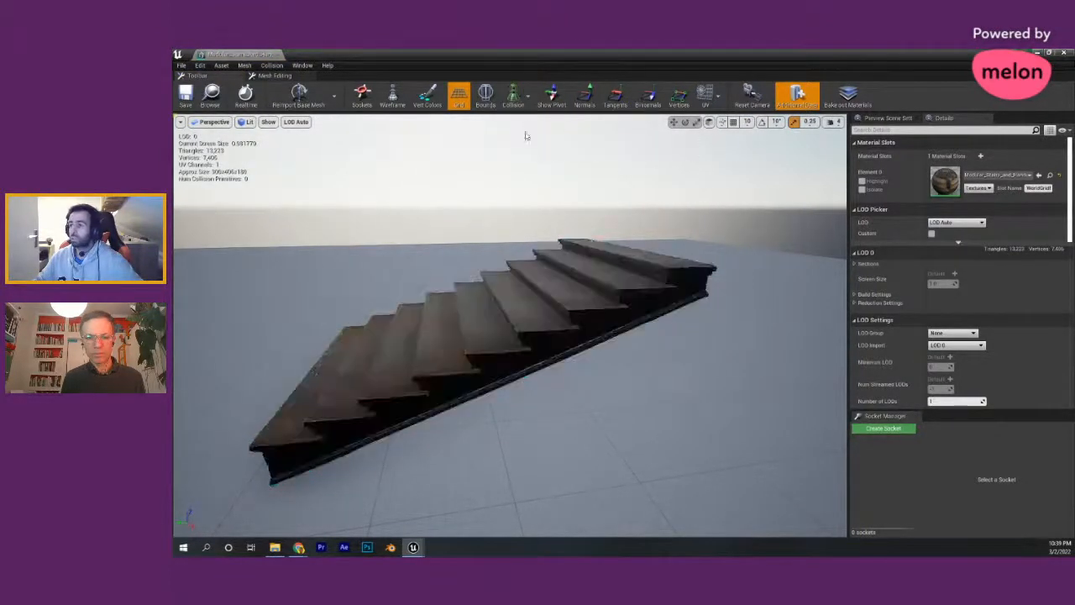
left_click_drag(504, 152, 595, 175)
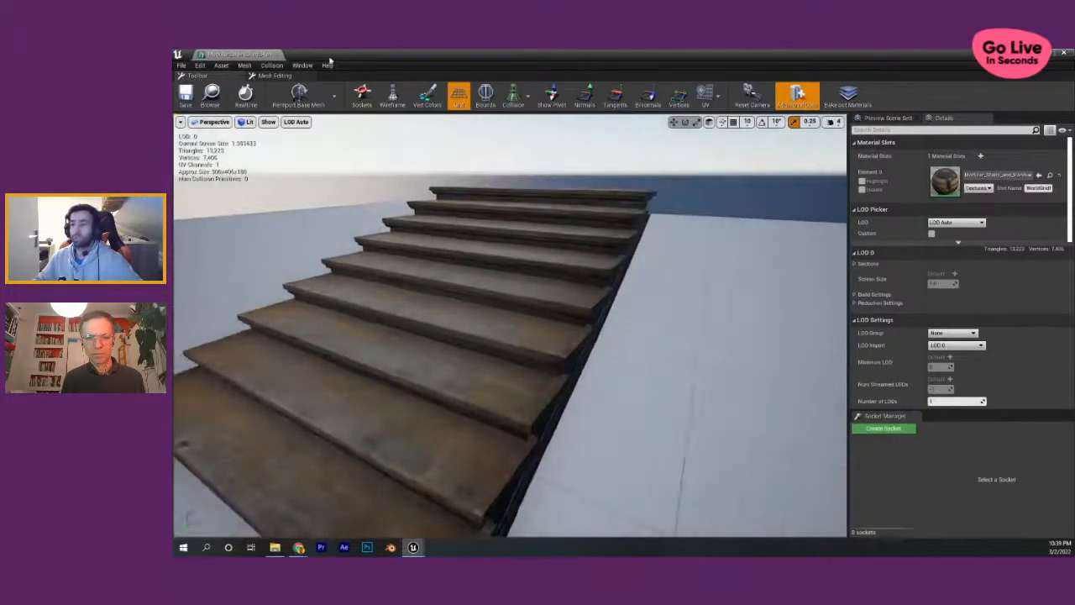
- Add a 10DOP-X simplified collision to the stairs mesh and view it from the side
left_click(274, 67)
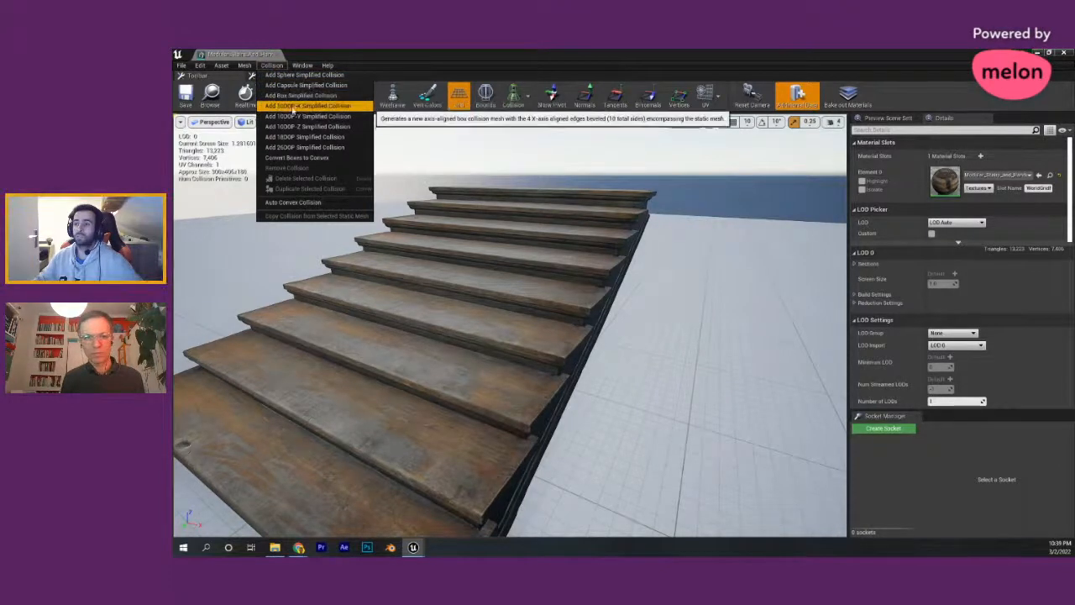
left_click(293, 109)
right_click_drag(467, 188, 531, 207)
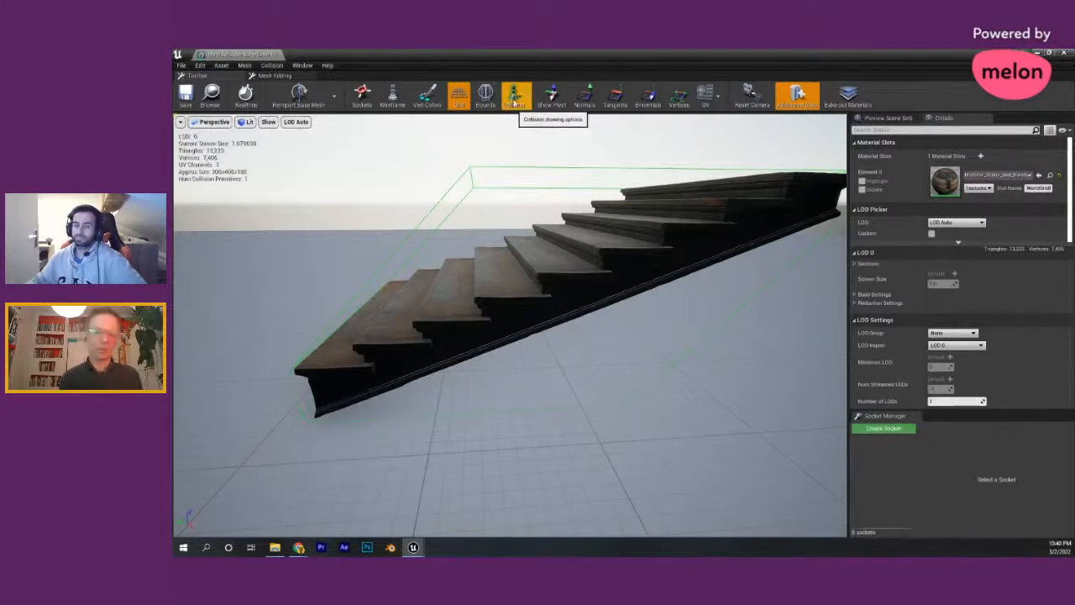
- Set the stairs mesh's Collision Complexity to Use Complex Collision As Simple and save the asset
scroll(949, 277, "down", 5)
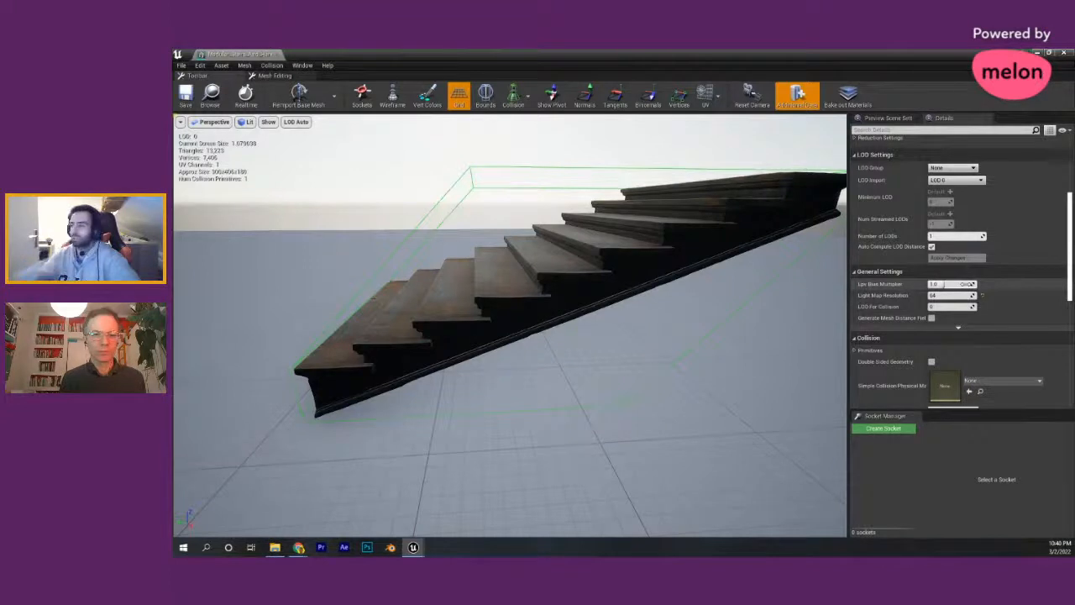
scroll(966, 319, "down", 3)
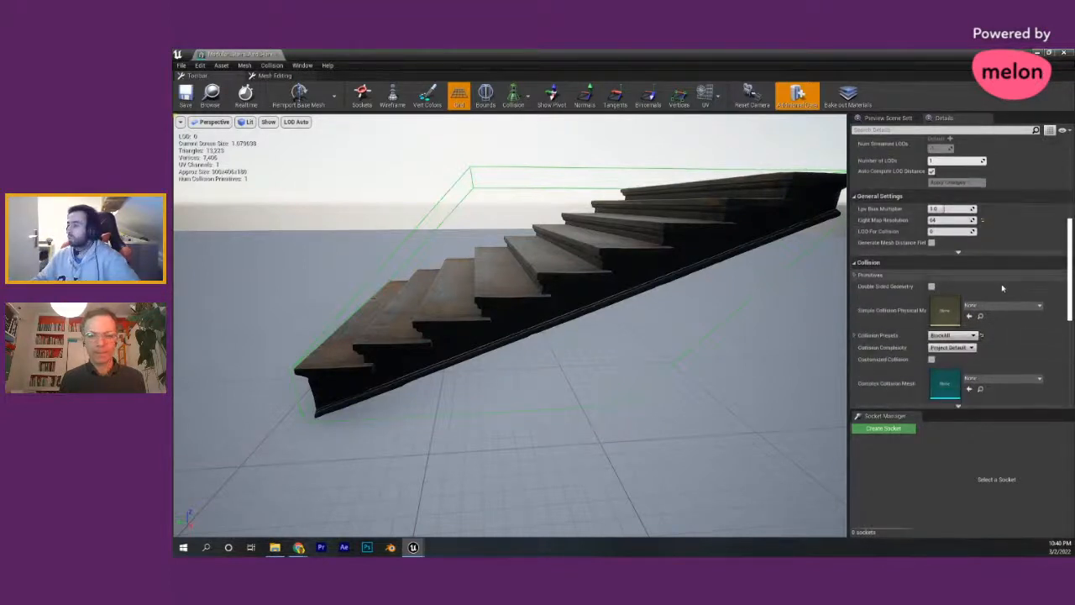
left_click(966, 348)
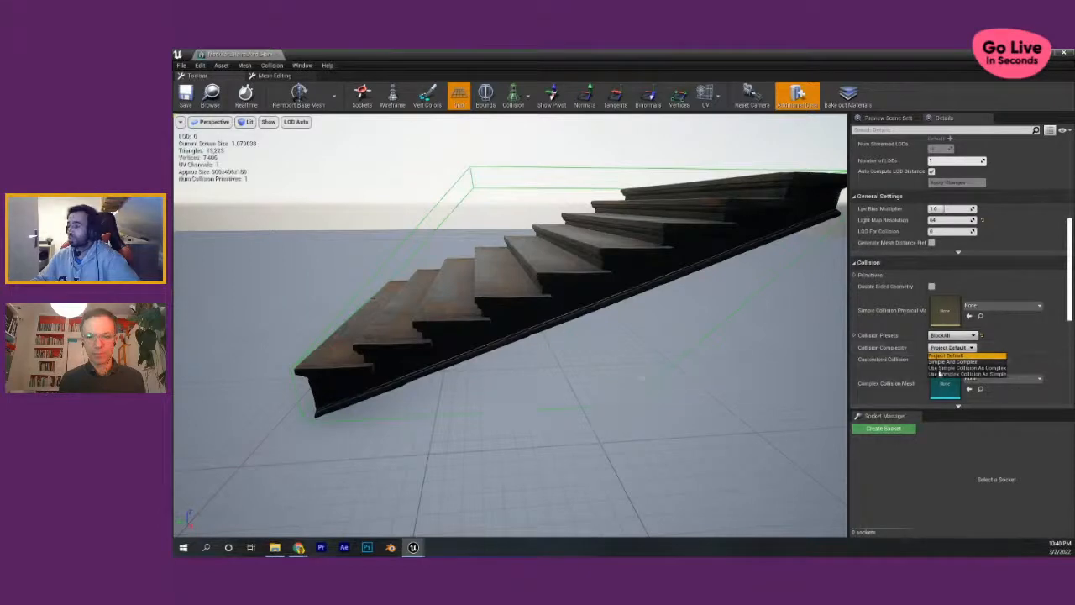
left_click(966, 373)
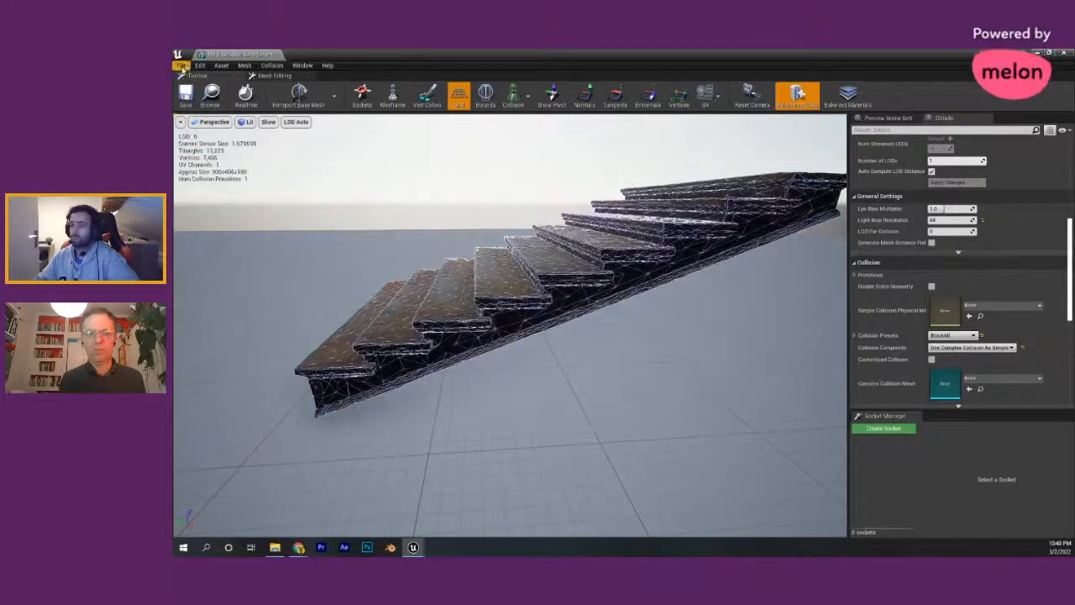
left_click(186, 95)
- Dock the stairs mesh editor alongside the other open editors and return to the Exterior level
middle_click(248, 54)
left_click_drag(636, 57, 756, 55)
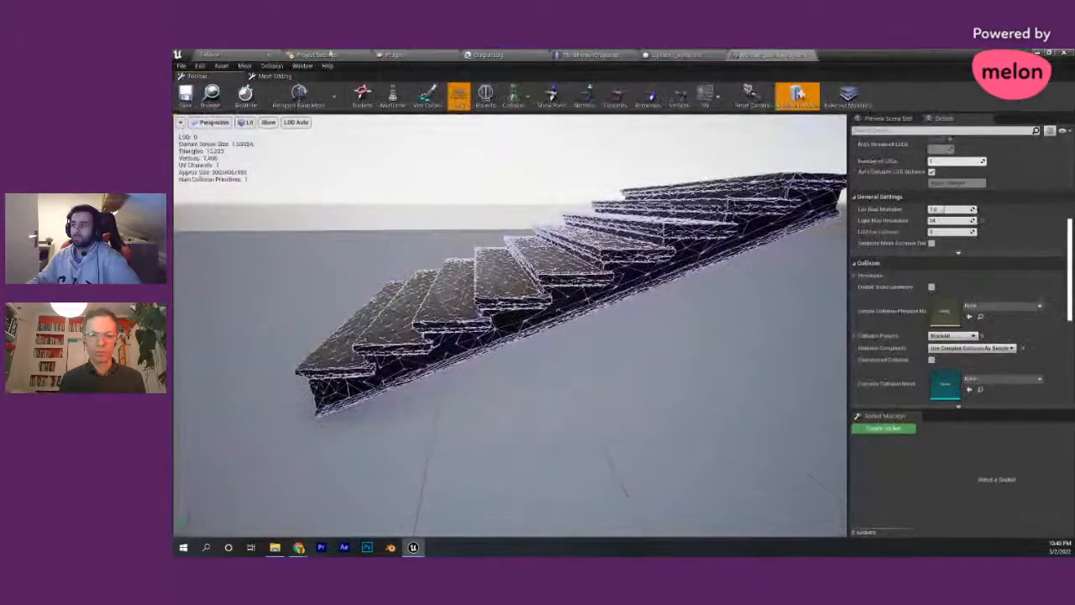
left_click(211, 54)
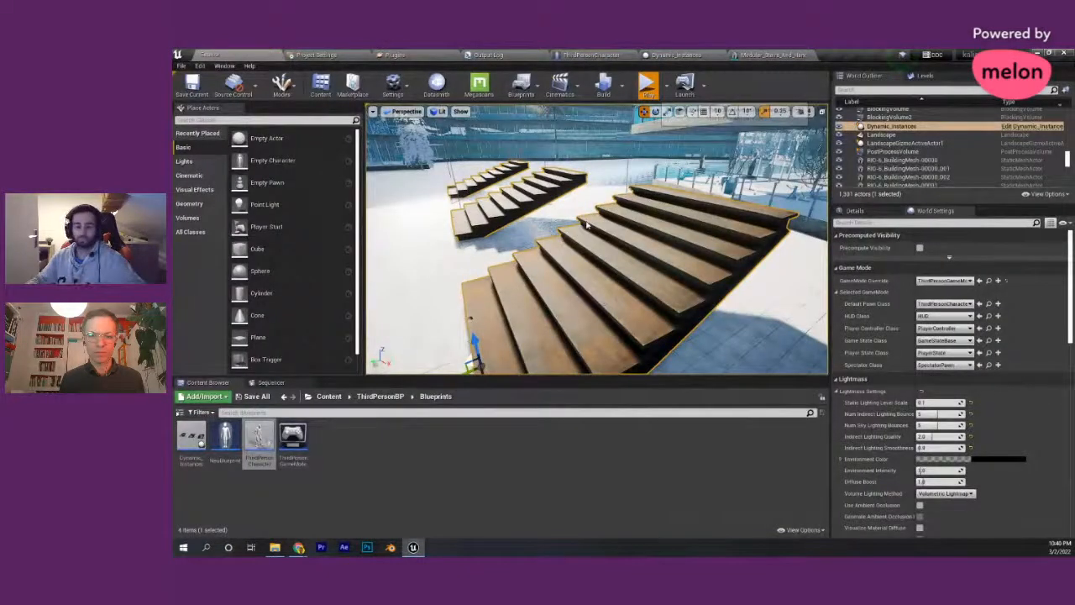
- Play the level in the editor and walk the character to and up the courtyard stairs to test their collision
key("alt+p")
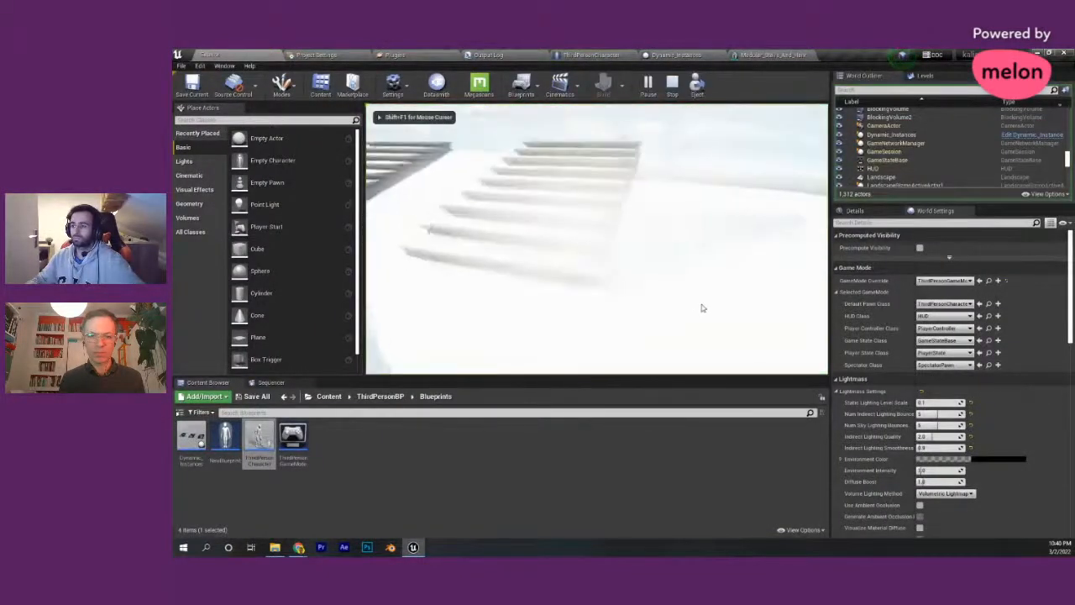
key("w")
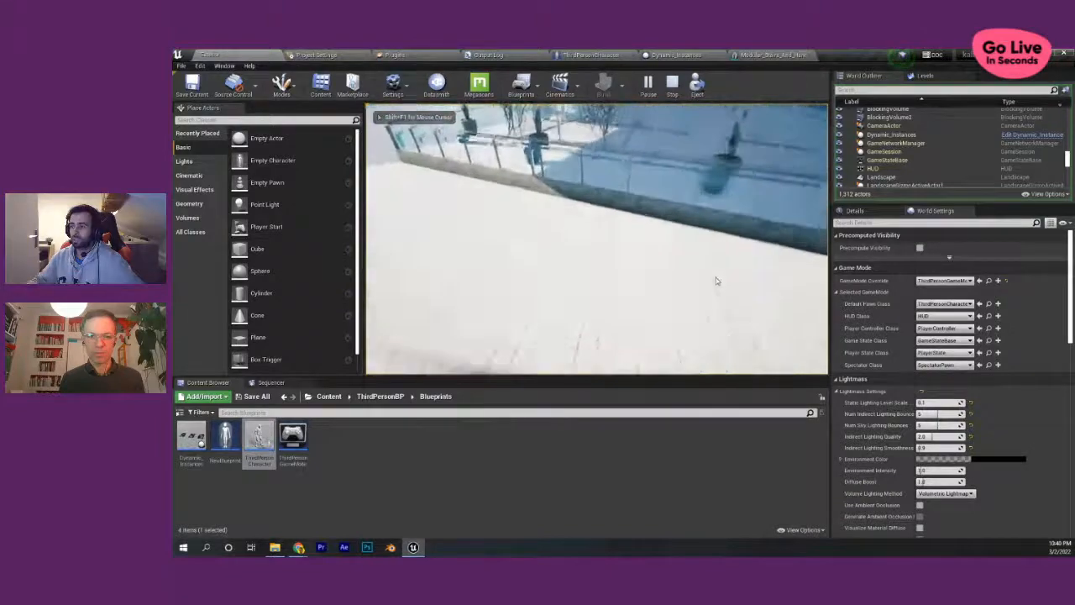
key("s")
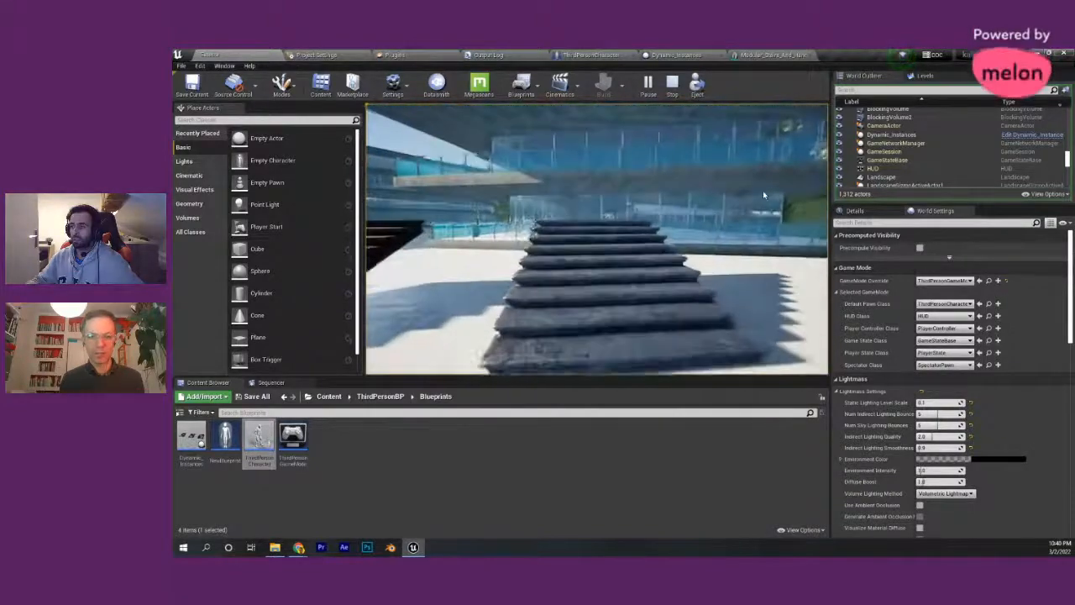
key("w")
key("s")
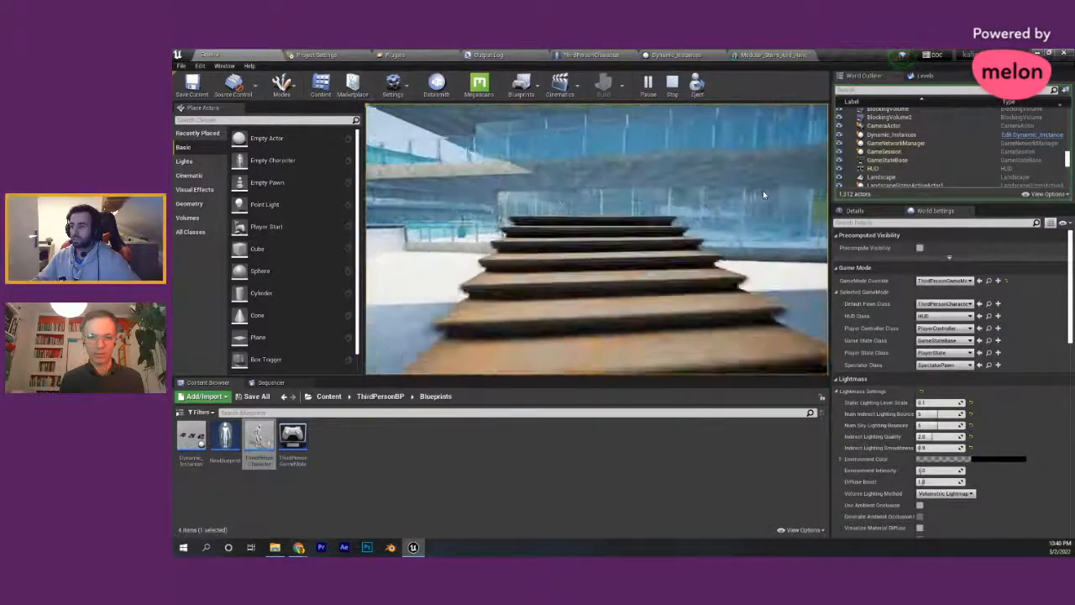
key("w")
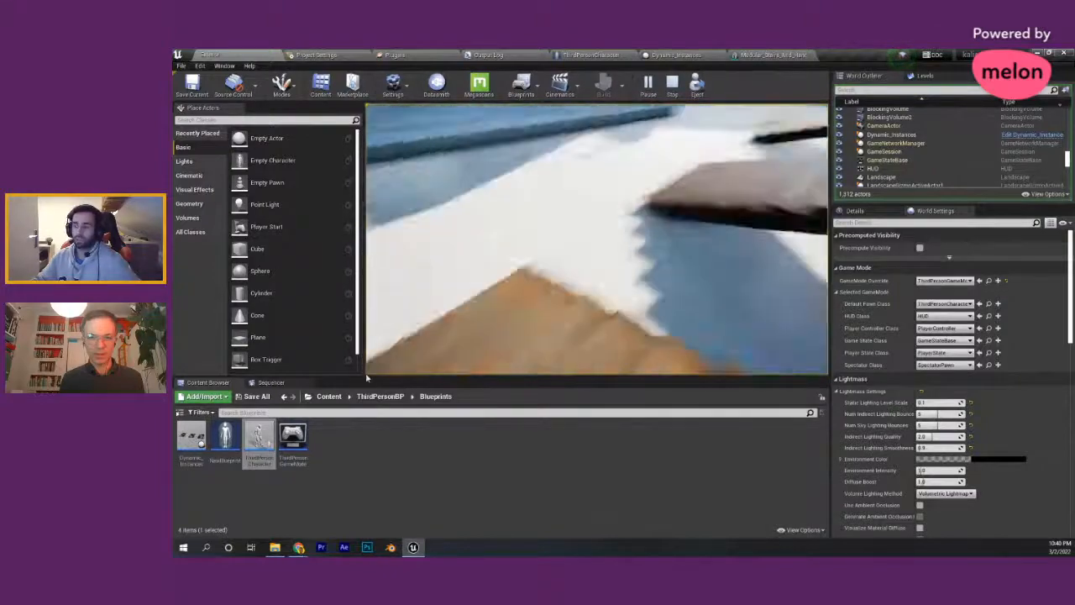
key("w")
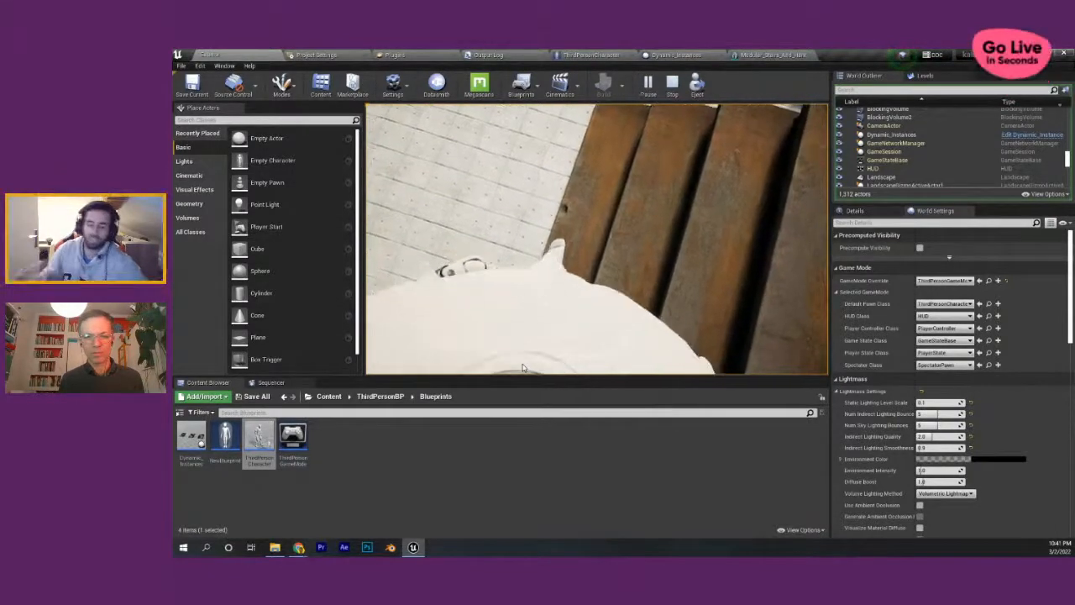
- Look down at the steps from the character, switch the stairs' material back and forth, and end the play session
key("w")
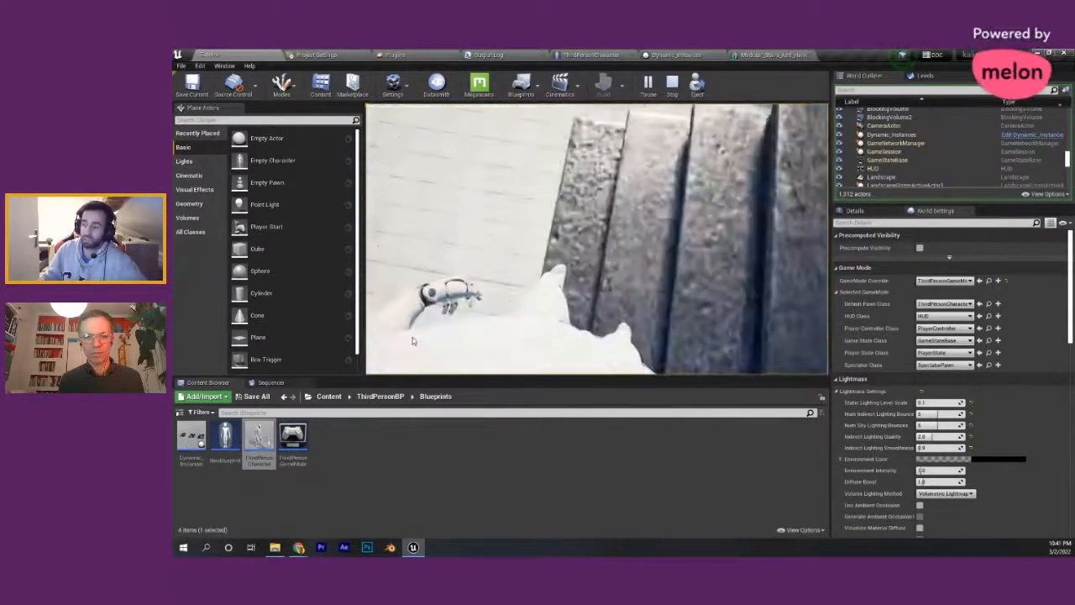
key("e")
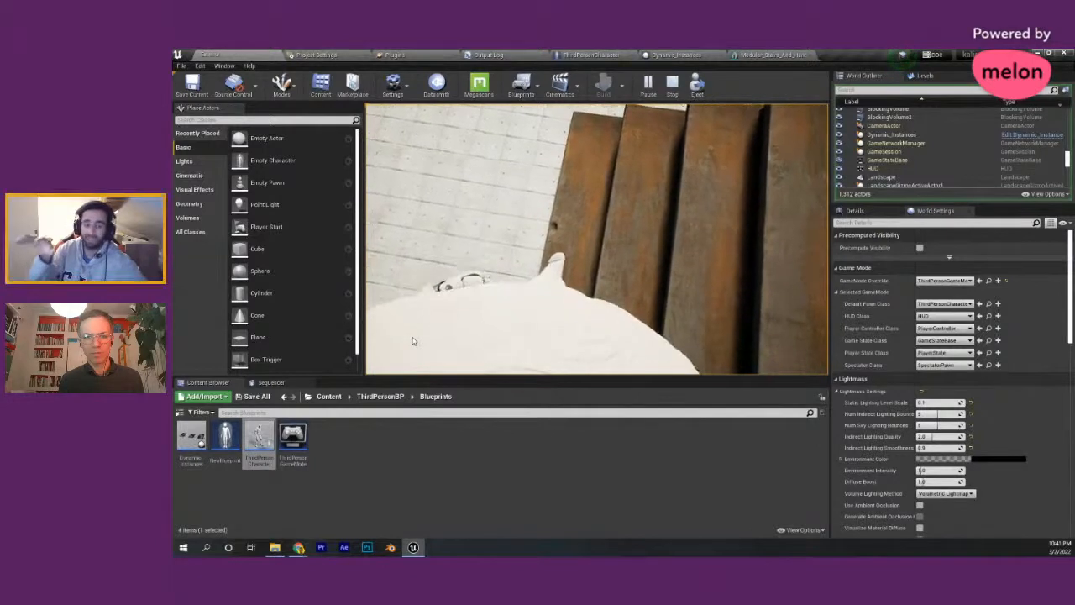
key("e")
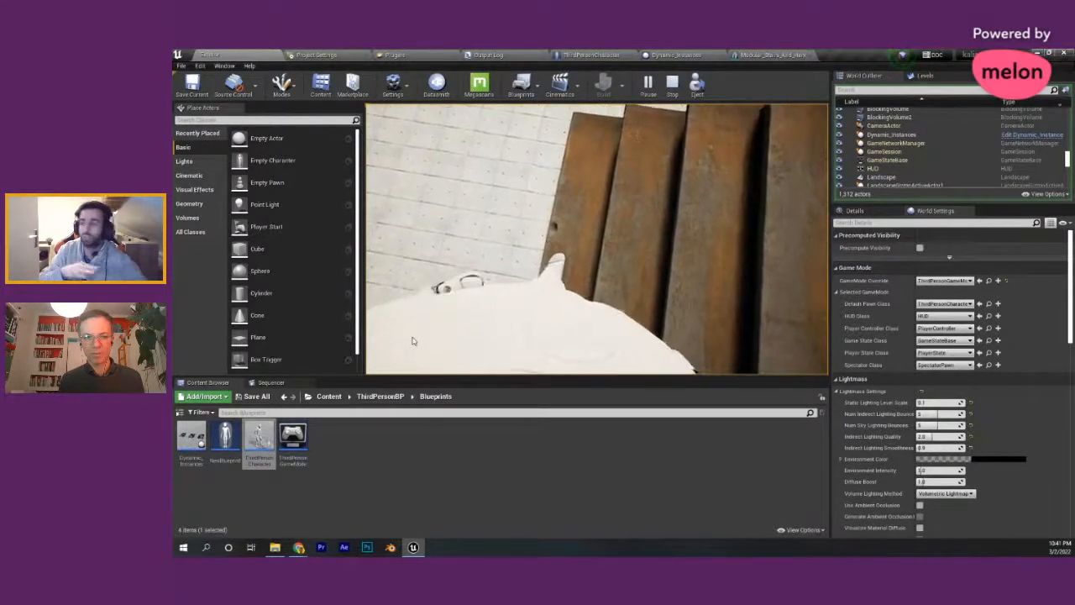
key("e")
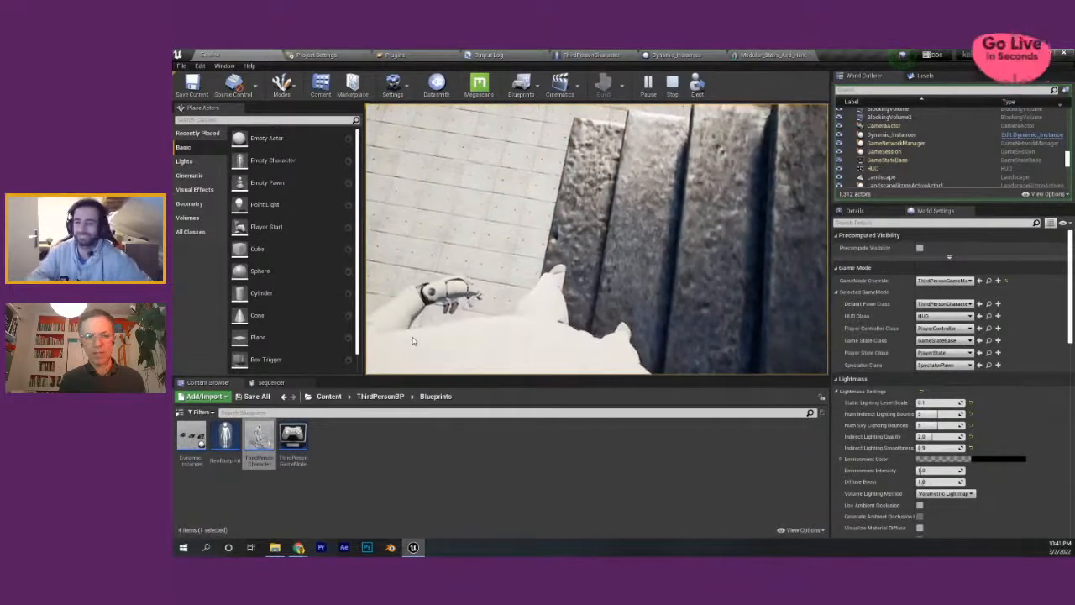
key("e")
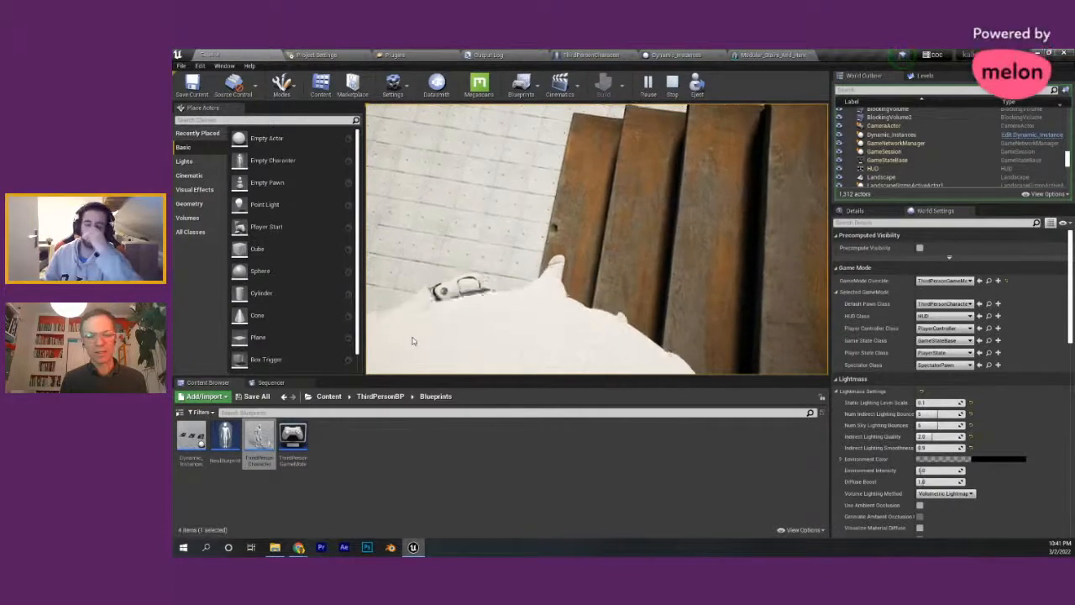
key("e")
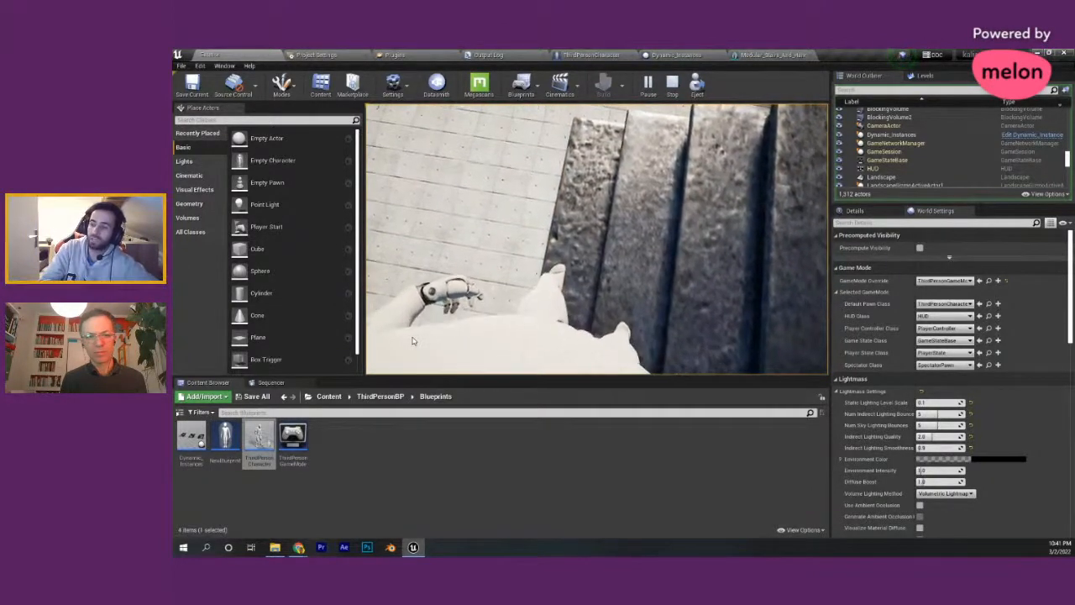
key("e")
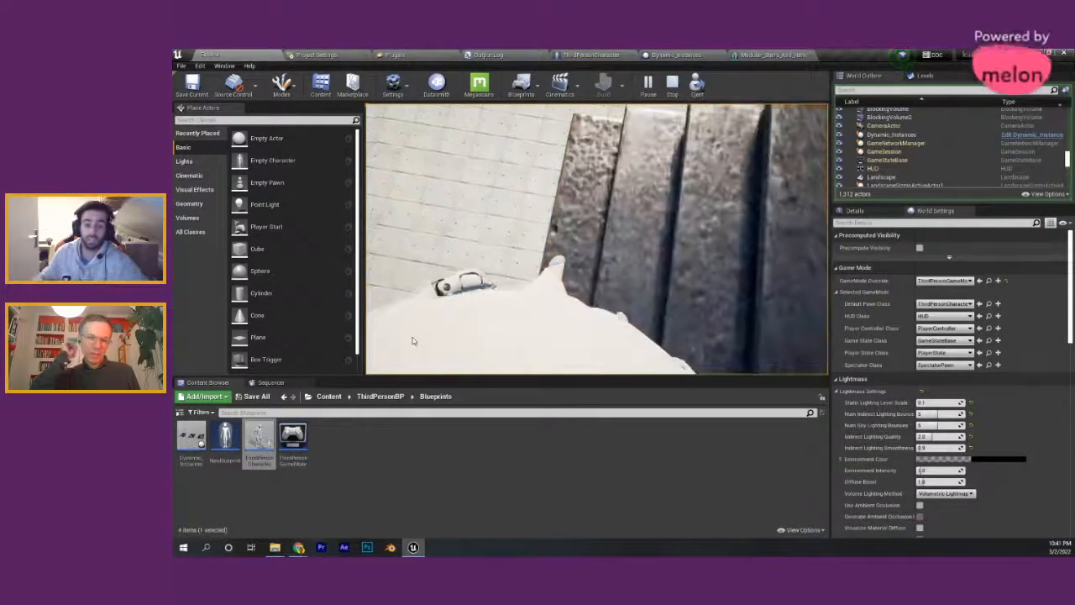
key("Escape")
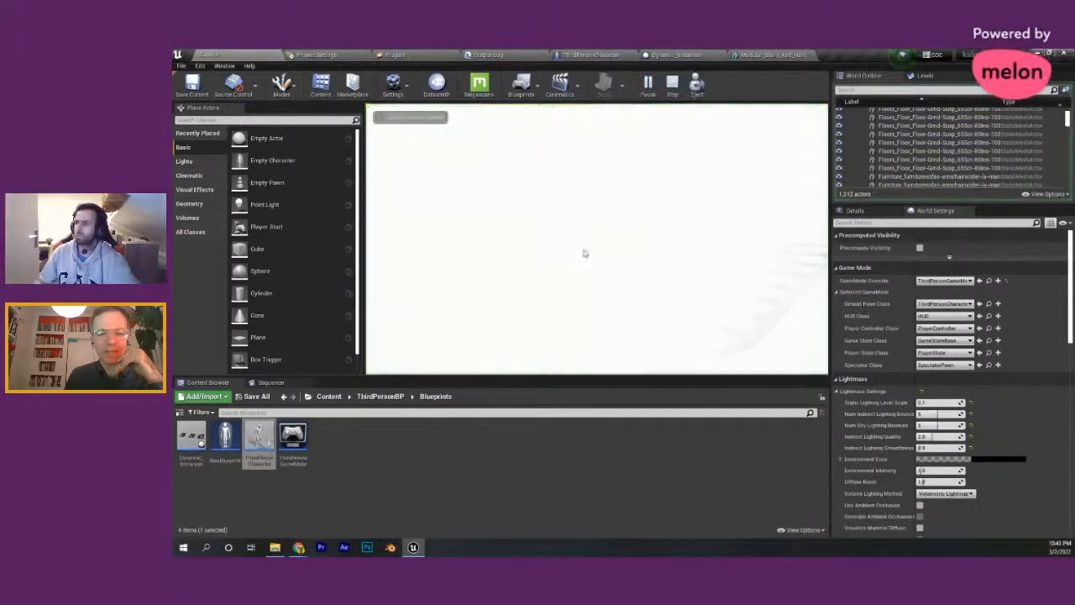
- Play the level again, walk across the courtyard and over the stairs, look down at the character's body, and stop playing
left_click(581, 250)
key("w")
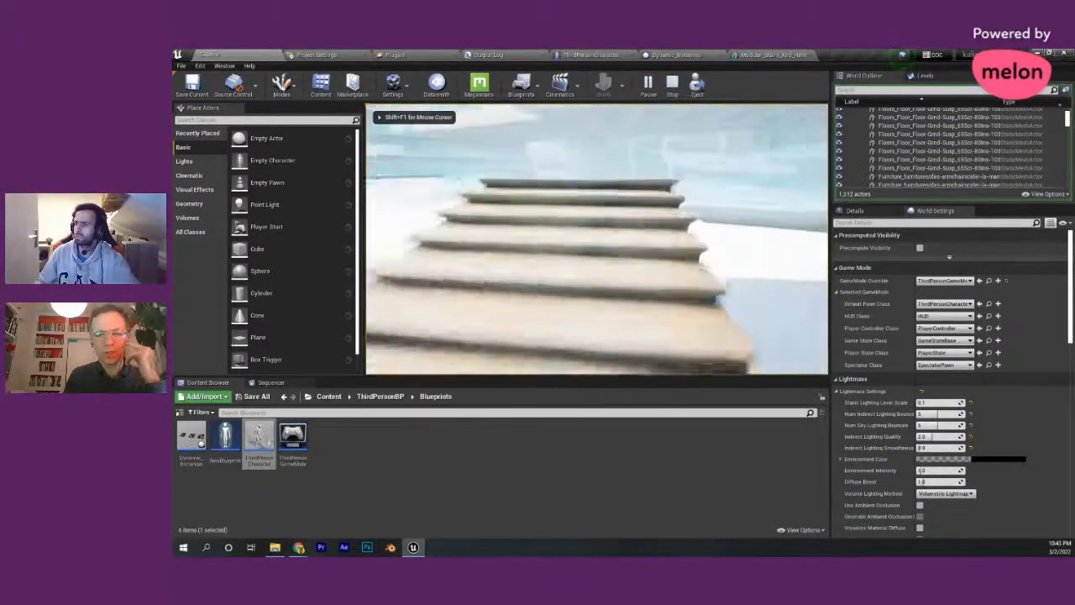
key("w")
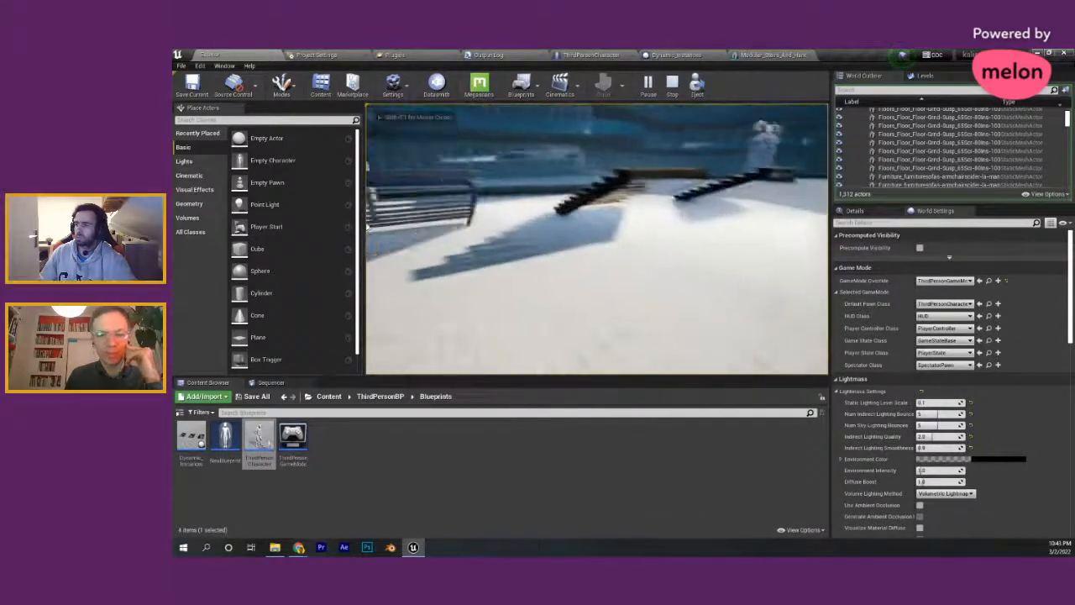
key("w")
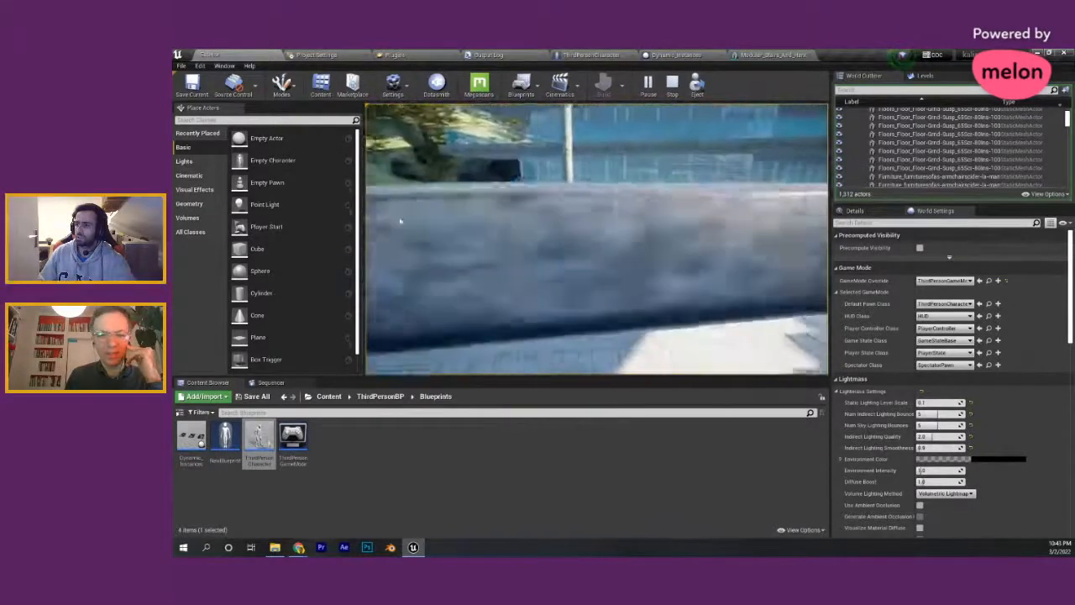
key("w")
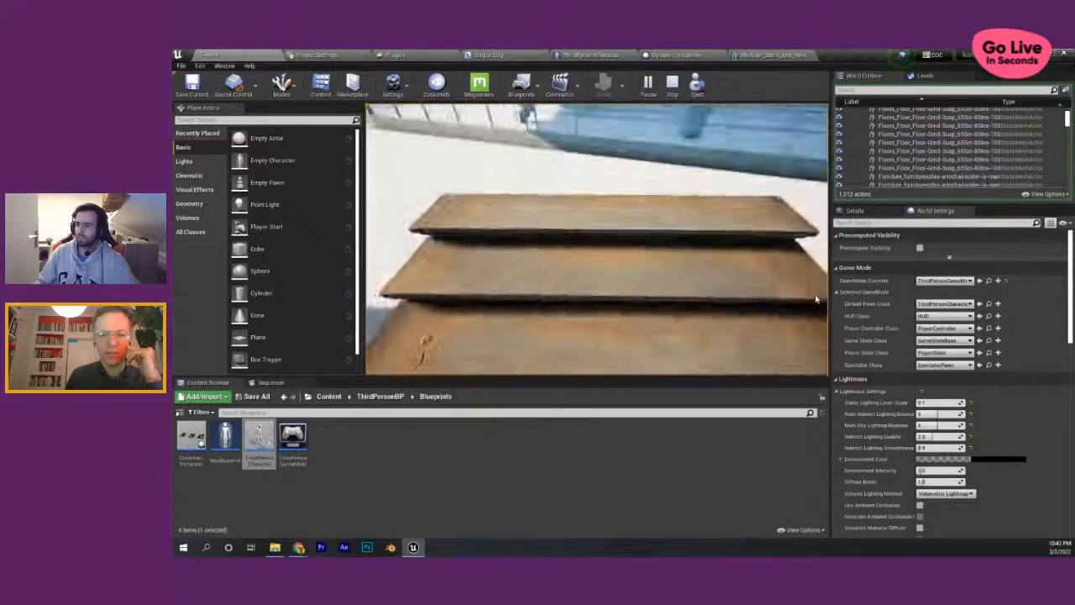
key("shift+F1")
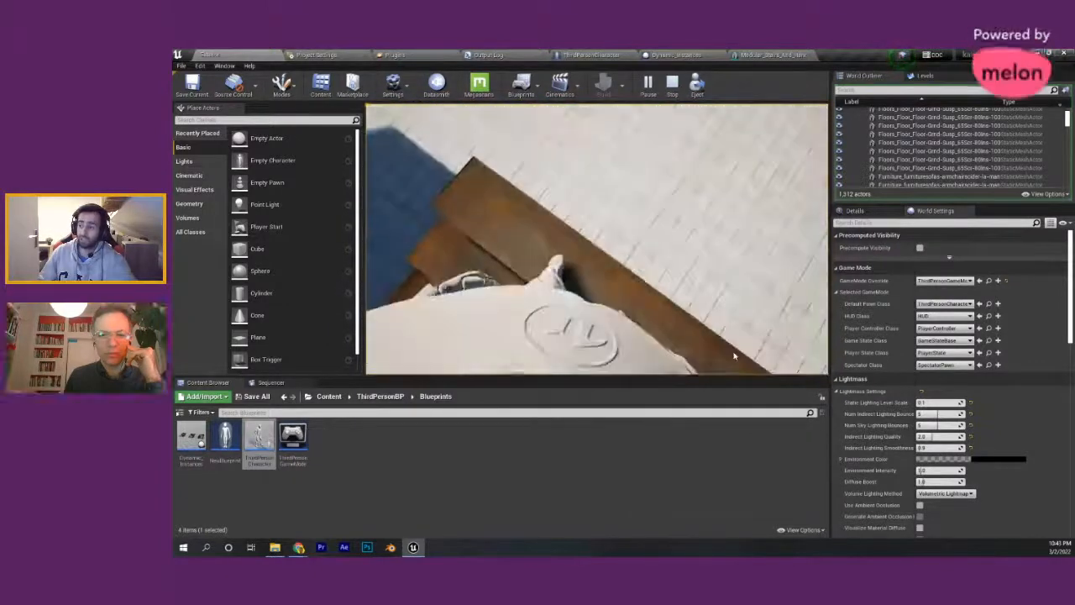
key("w")
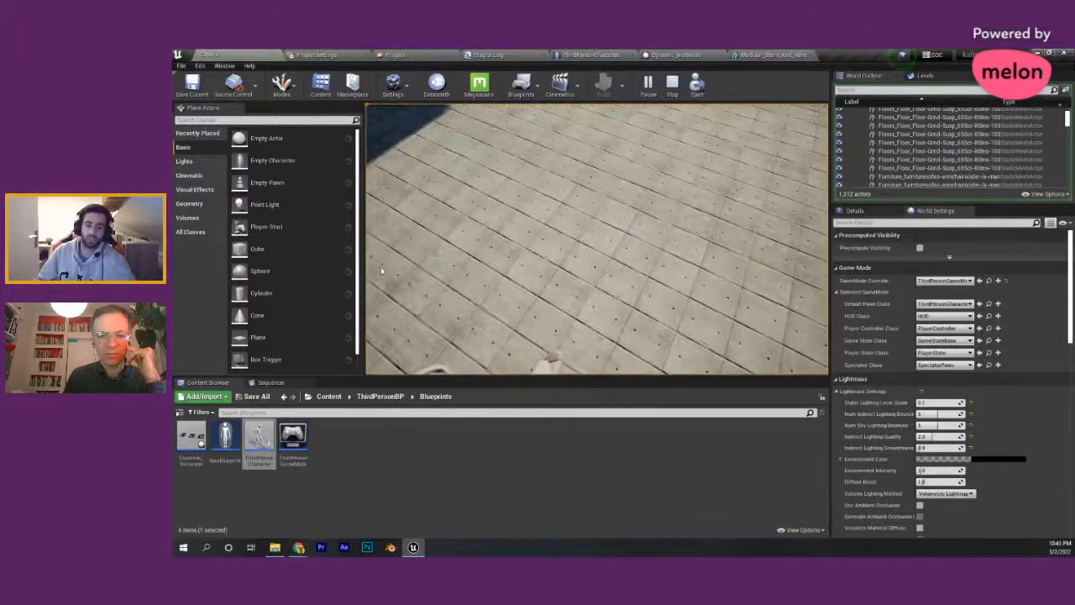
key("Escape")
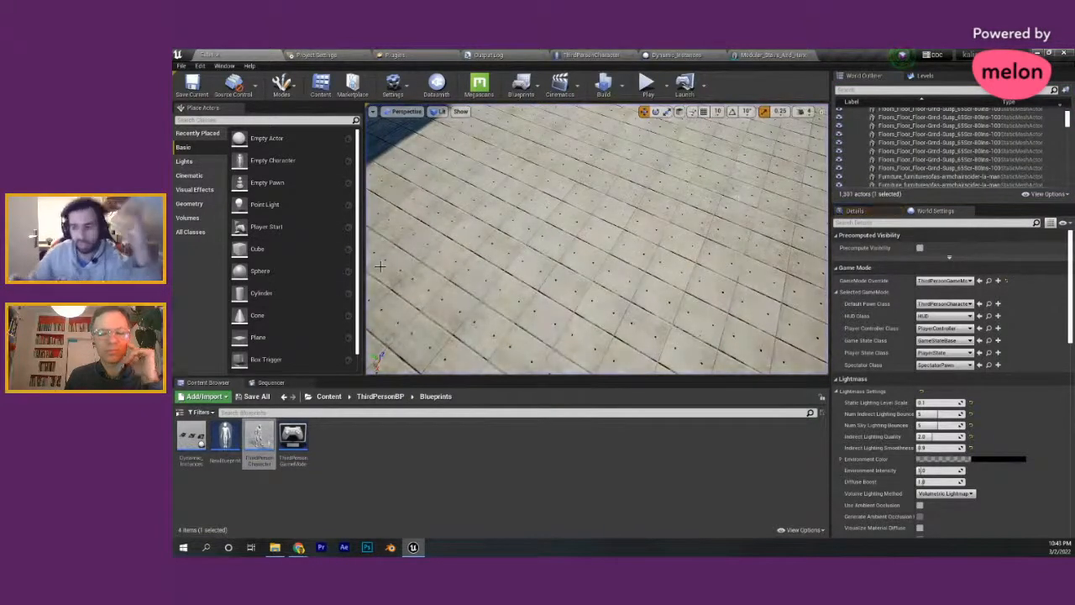
- Open the ThirdPersonCharacter blueprint, select its Mesh component and locate its animation class asset in the project content
double_click(261, 435)
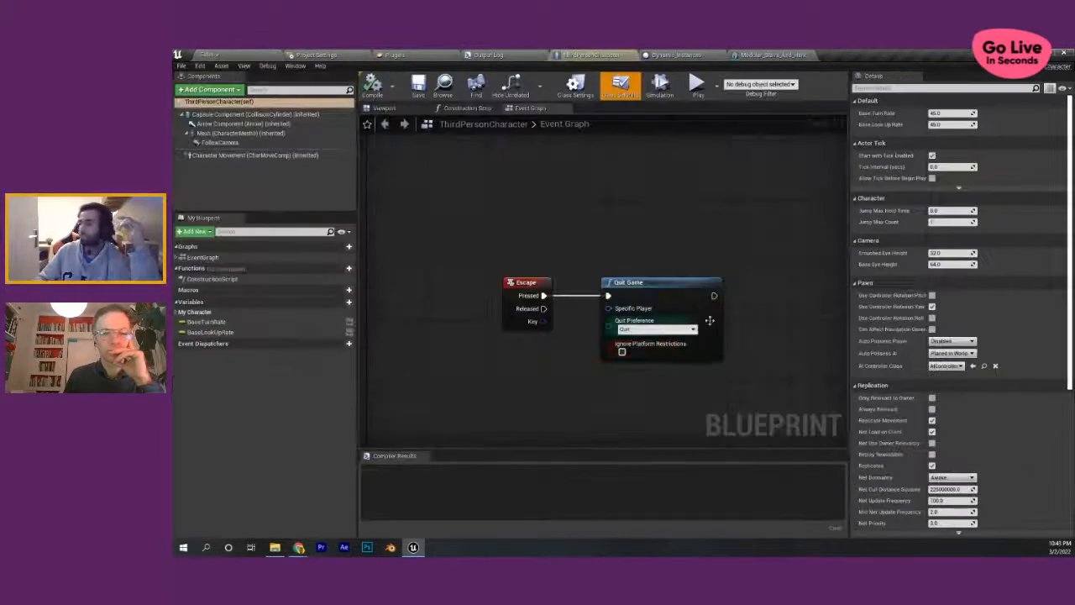
left_click(216, 134)
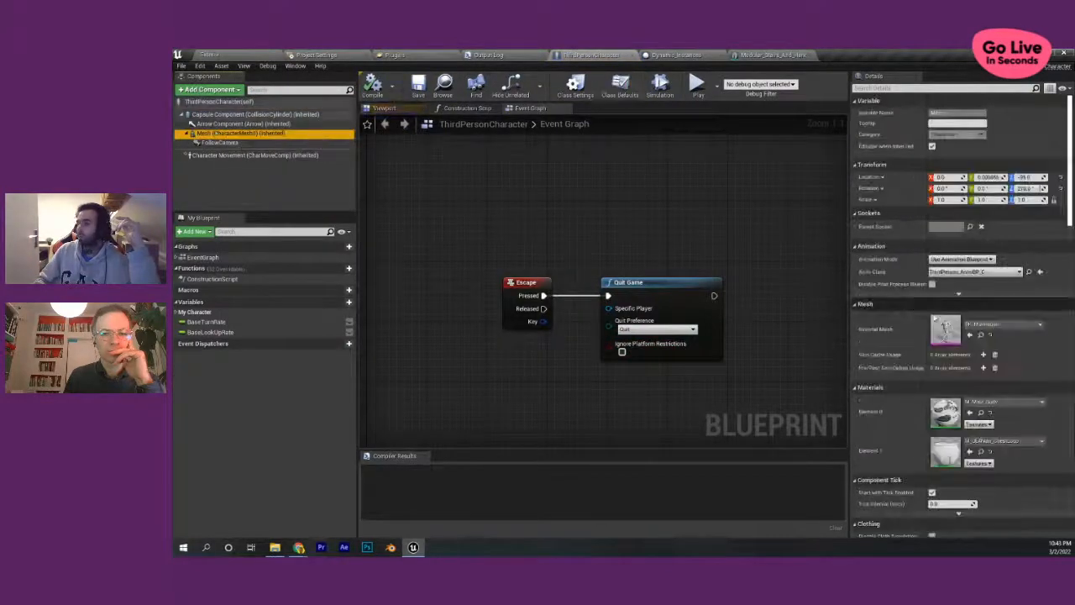
left_click(1028, 272)
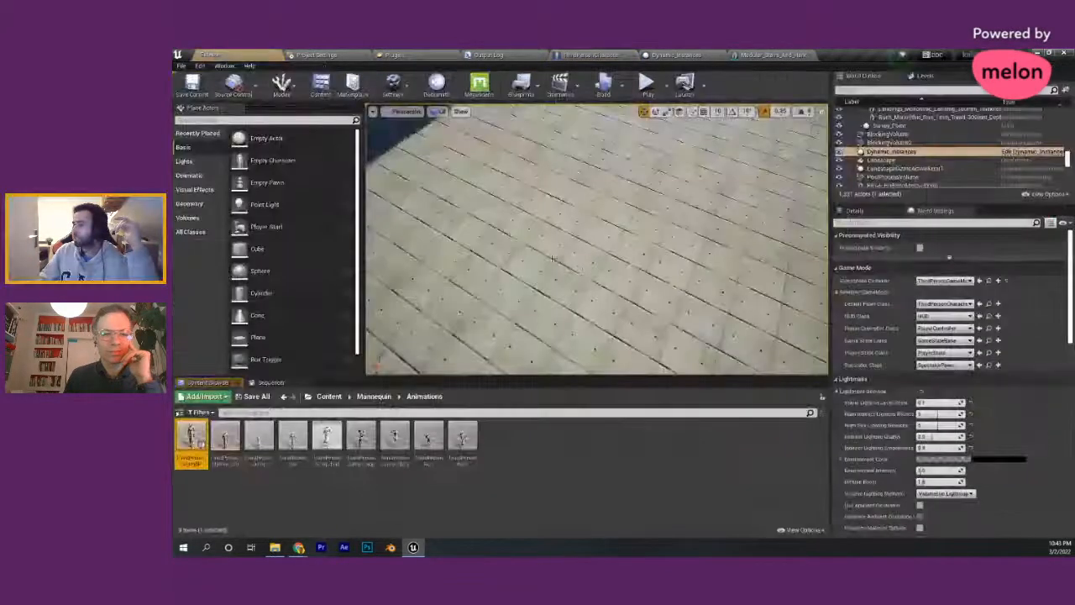
- Open the ThirdPerson_AnimBP animation blueprint and show the Default state machine inside its AnimGraph
double_click(193, 432)
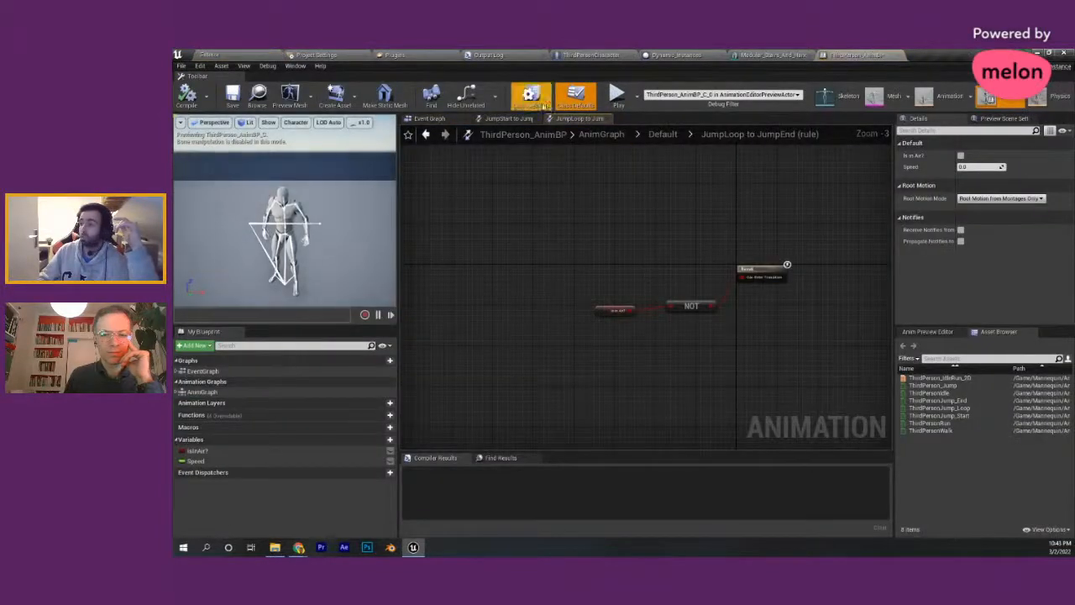
left_click(601, 133)
double_click(597, 309)
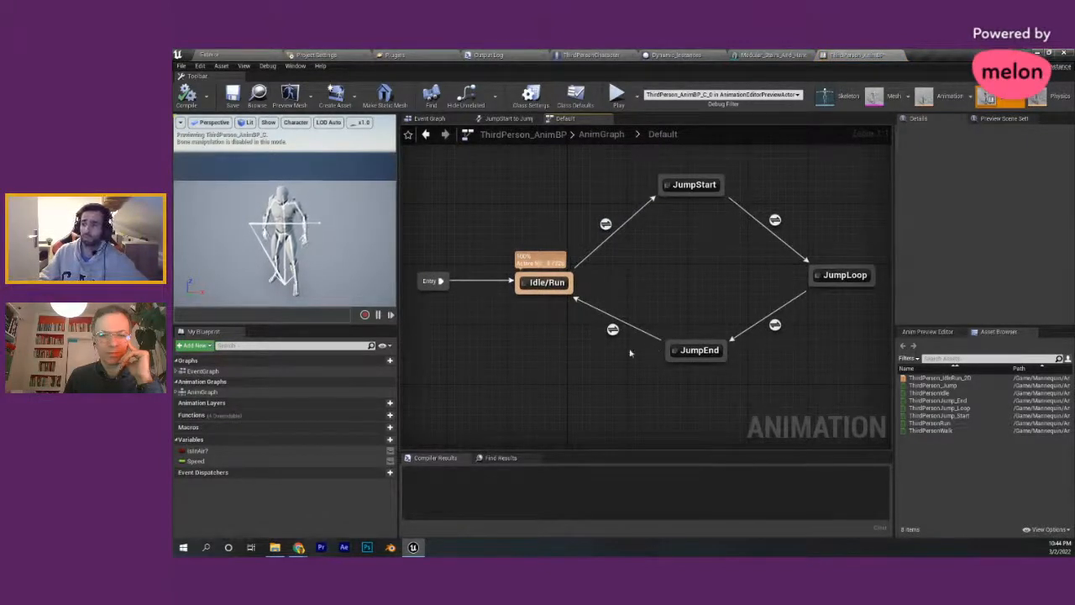
right_click_drag(599, 275, 547, 295)
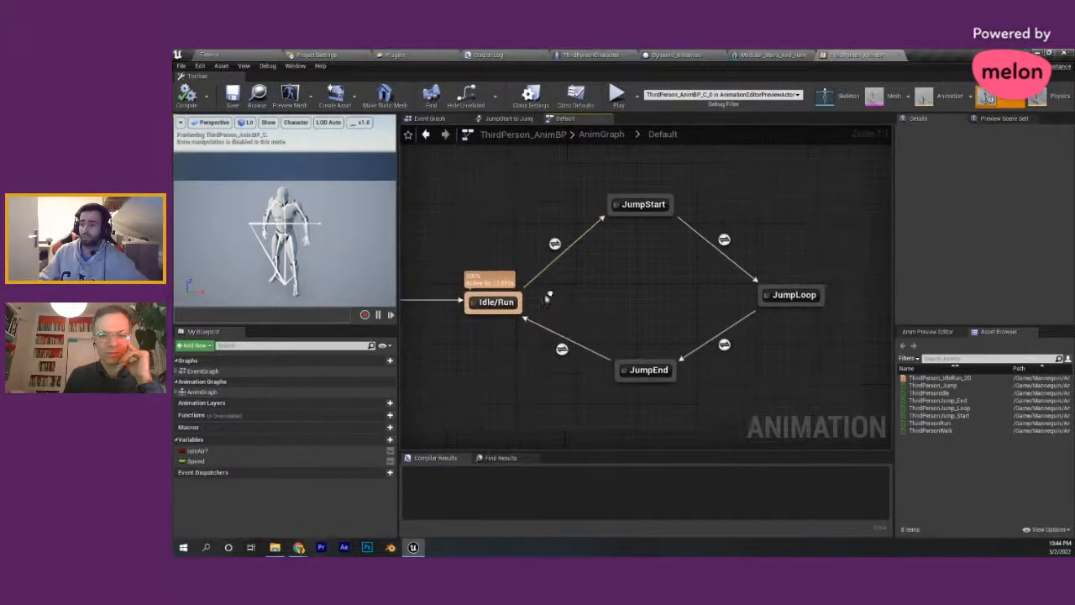
mouse_move(553, 247)
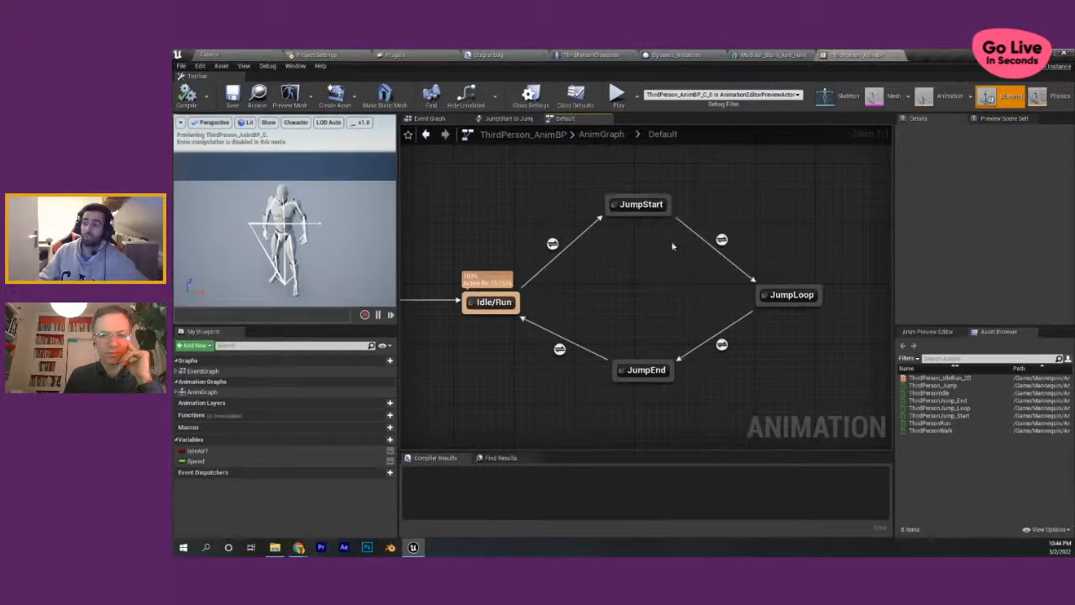
- Inspect the JumpStart to JumpLoop transition rule and return to the Default state machine overview
right_click_drag(671, 240, 590, 223)
double_click(629, 222)
right_click_drag(603, 303, 625, 311)
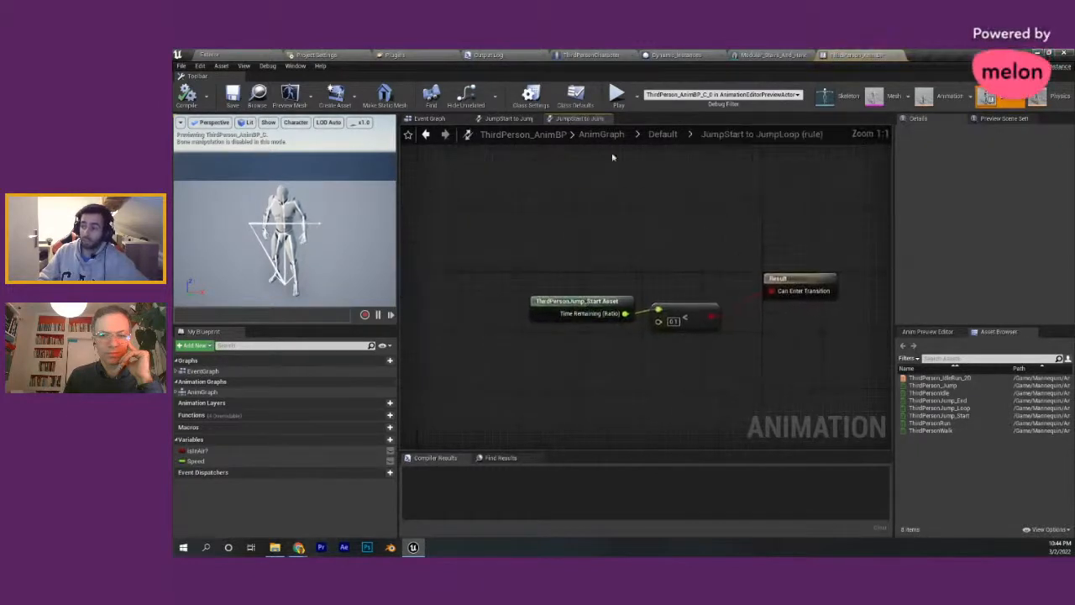
left_click(427, 135)
right_click_drag(599, 276, 660, 264)
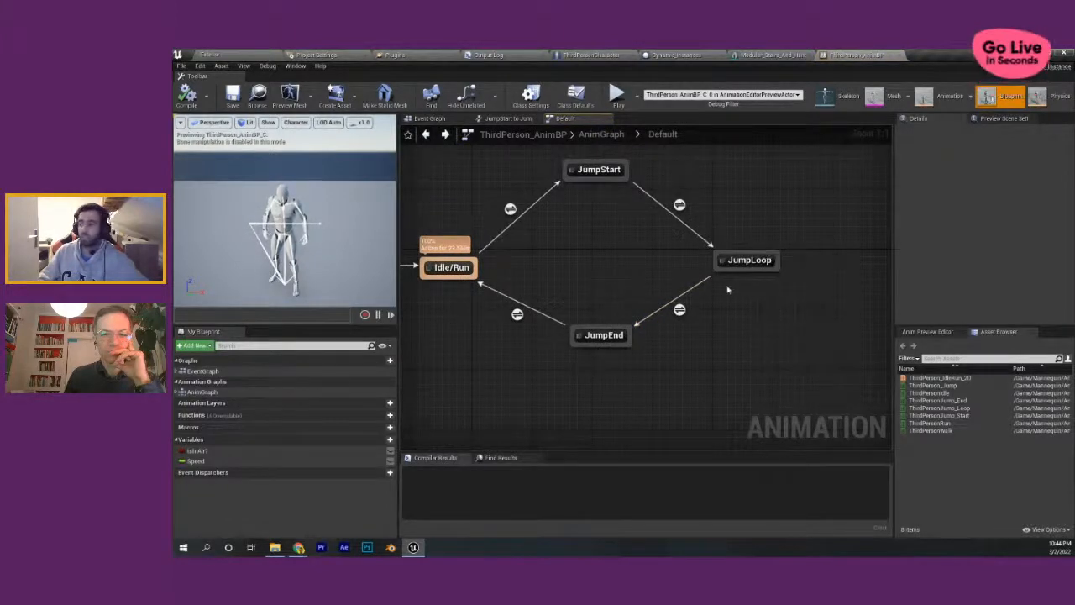
right_click_drag(568, 293, 629, 297)
scroll(615, 307, "down", 1)
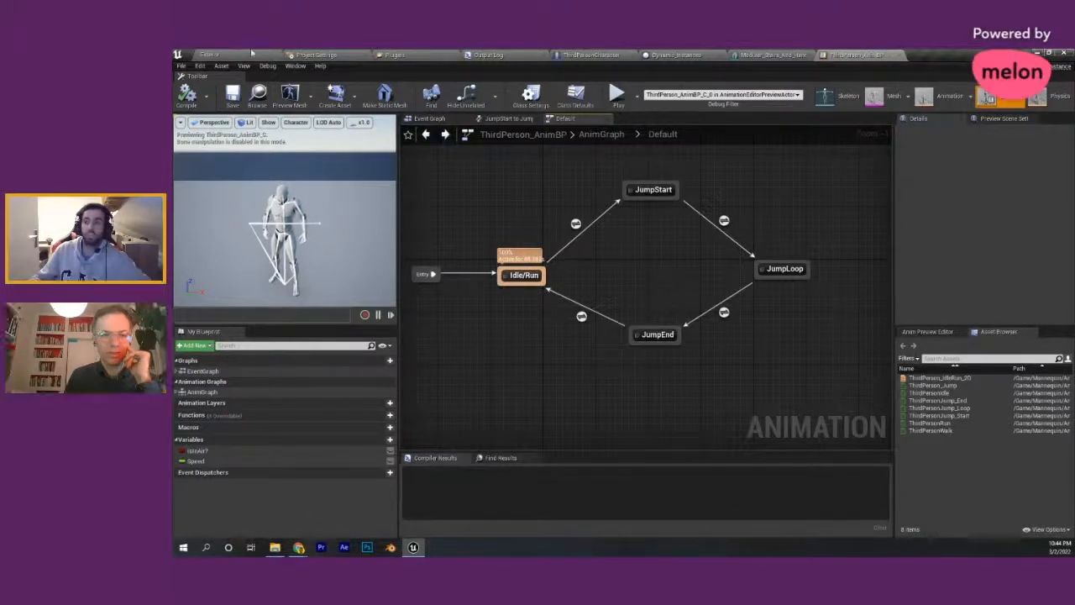
- Return to the level editor, view the Blueprint Feature packs available to add to the project, and close the dialog without adding any
left_click(210, 55)
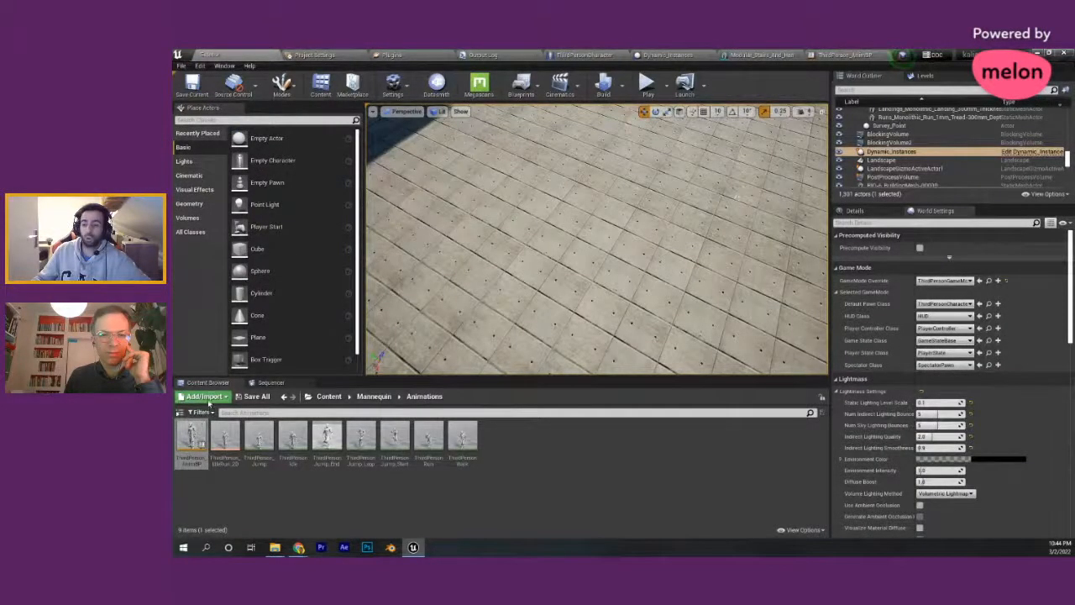
left_click(203, 396)
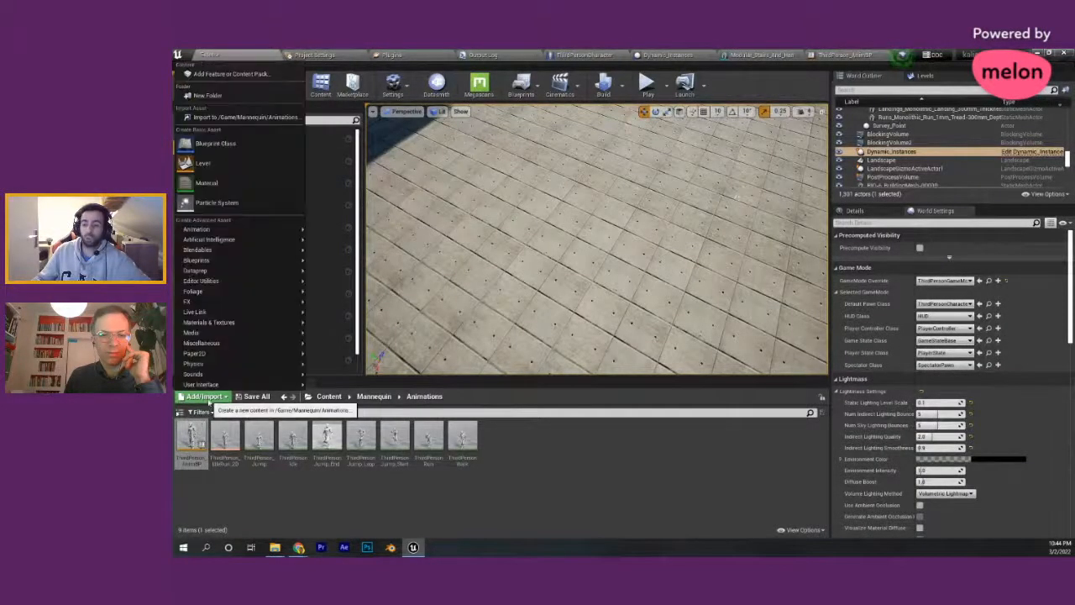
left_click(411, 170)
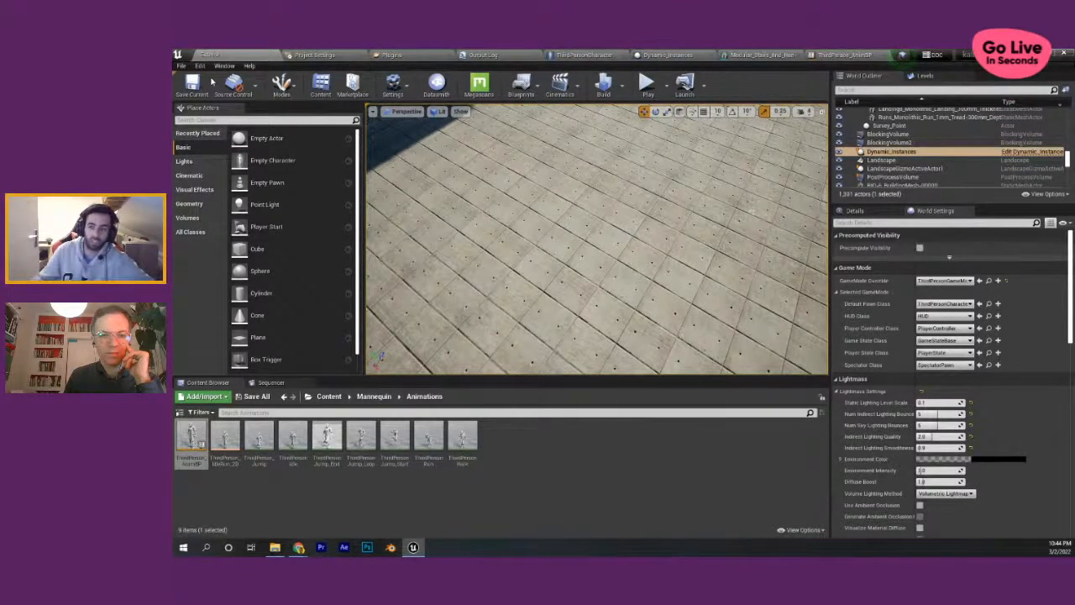
left_click(203, 396)
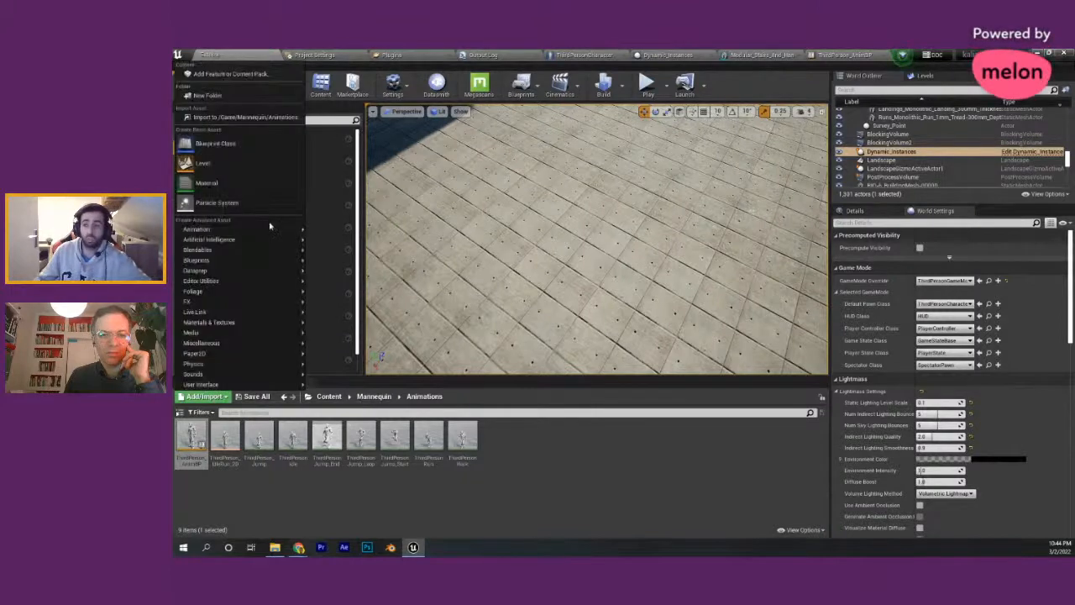
left_click(229, 73)
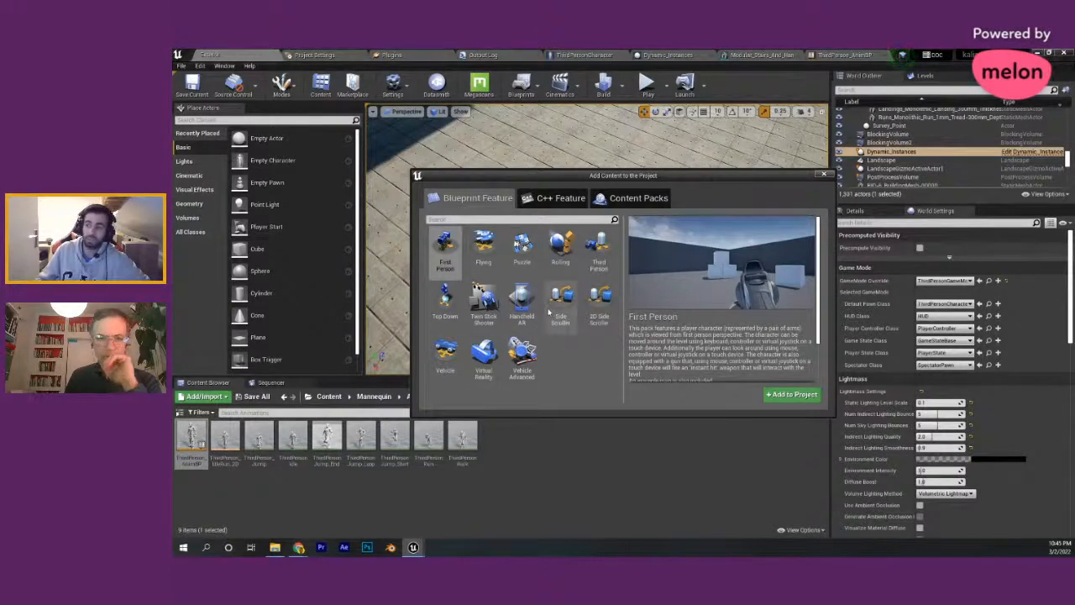
left_click(823, 176)
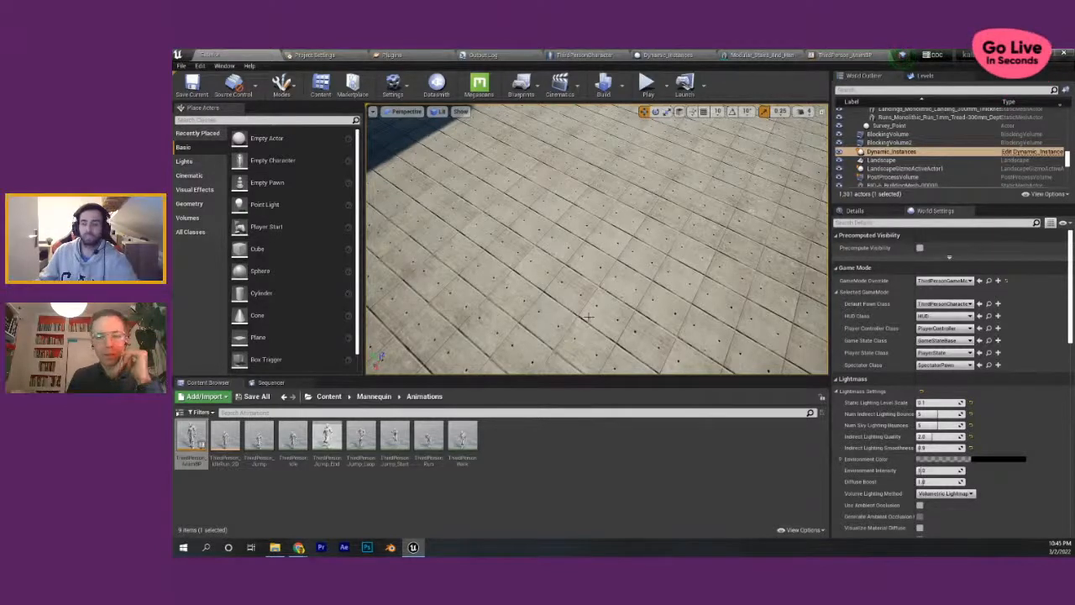
- Close the ThirdPerson_AnimBP and modular stairs mesh editors and return to the level
left_click(831, 55)
left_click(807, 55)
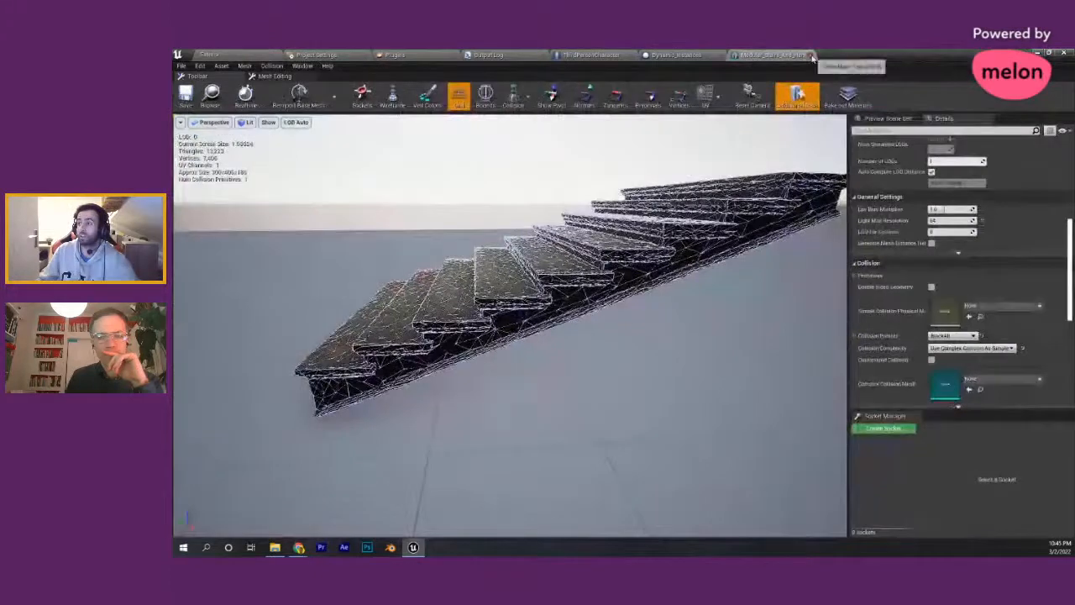
left_click(811, 55)
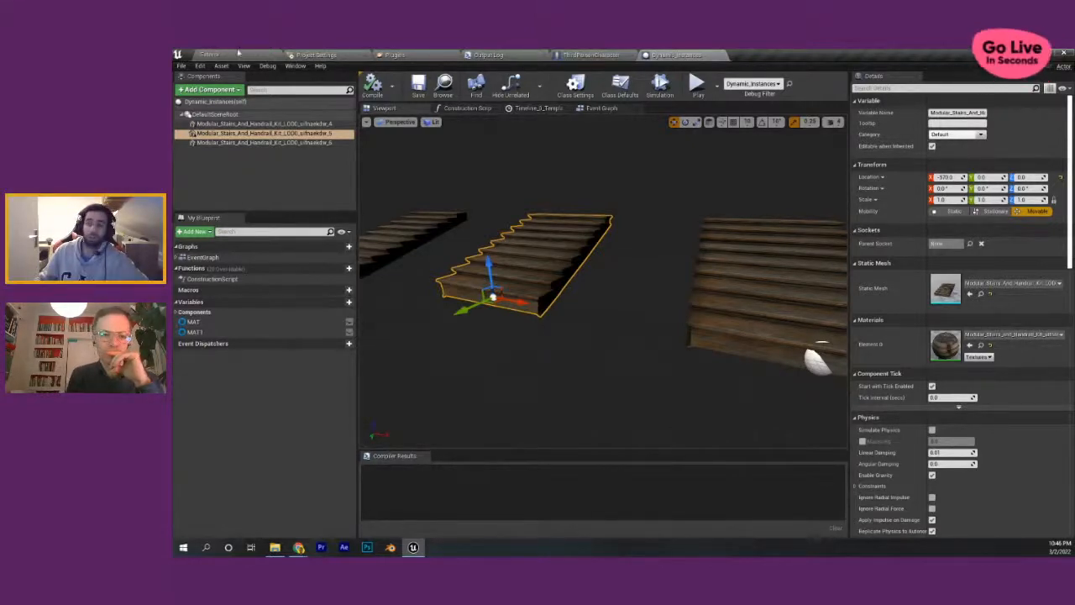
left_click(220, 55)
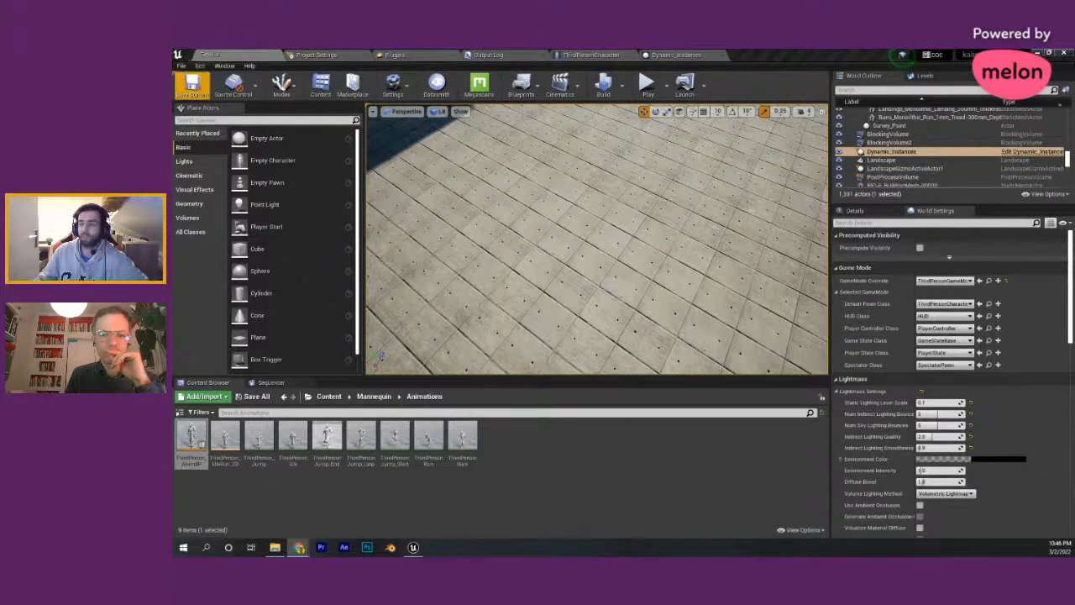
- Switch to File Explorer and check the size of the packaged WindowsNoEditor folder under Test > Kalisode > WindowsNoEditor
key("alt+Tab")
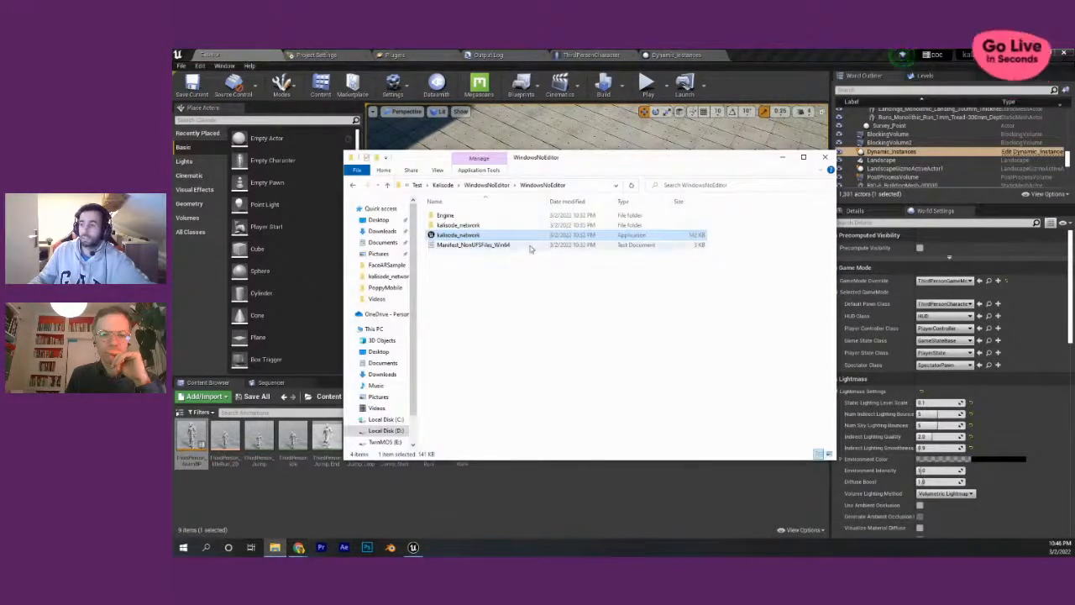
left_click(501, 186)
right_click(465, 217)
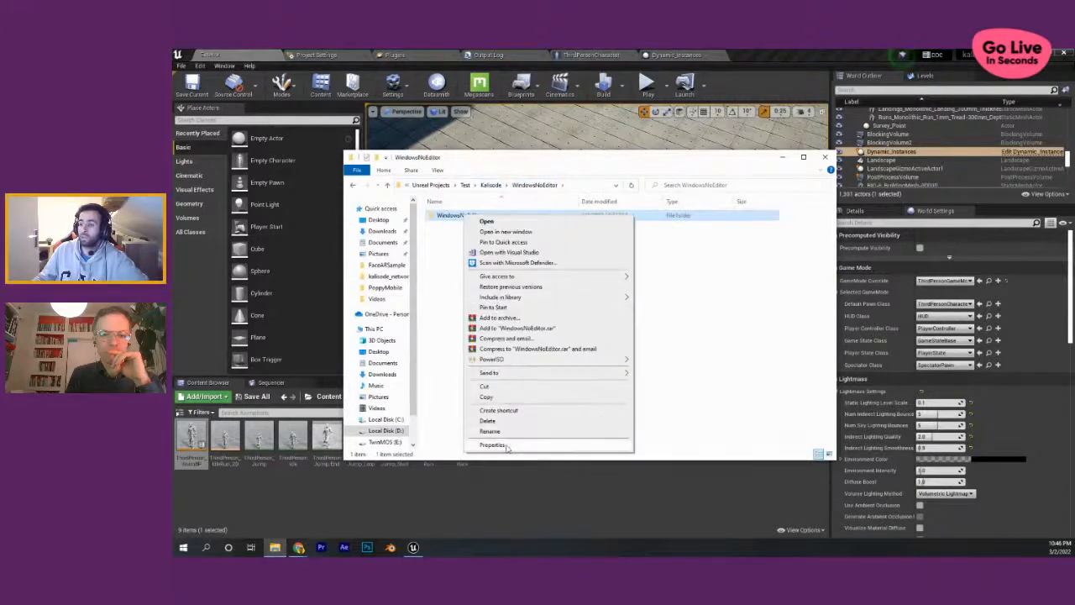
left_click(502, 445)
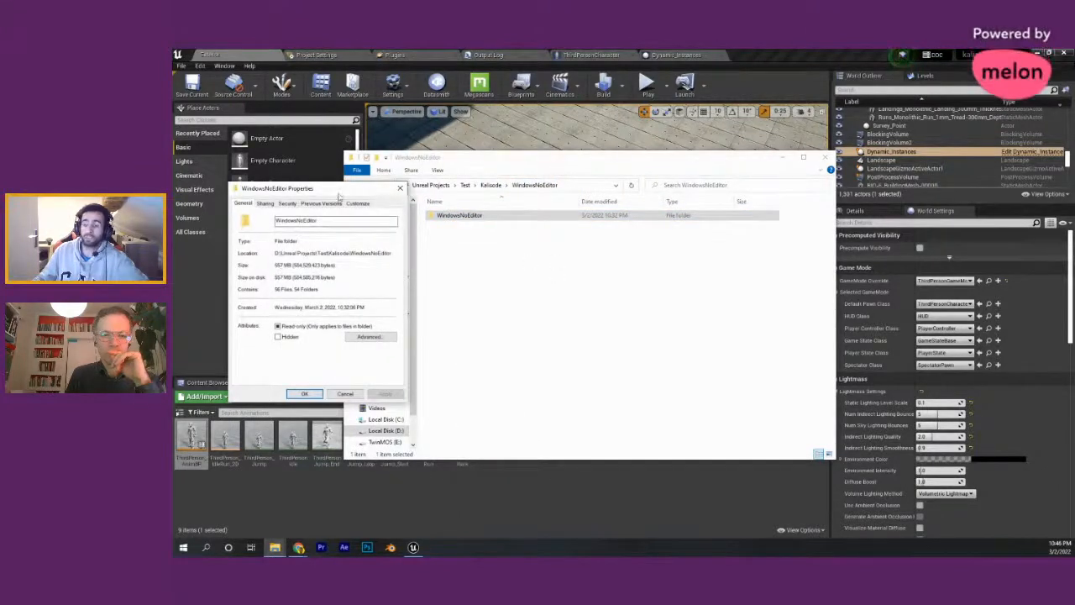
left_click(400, 188)
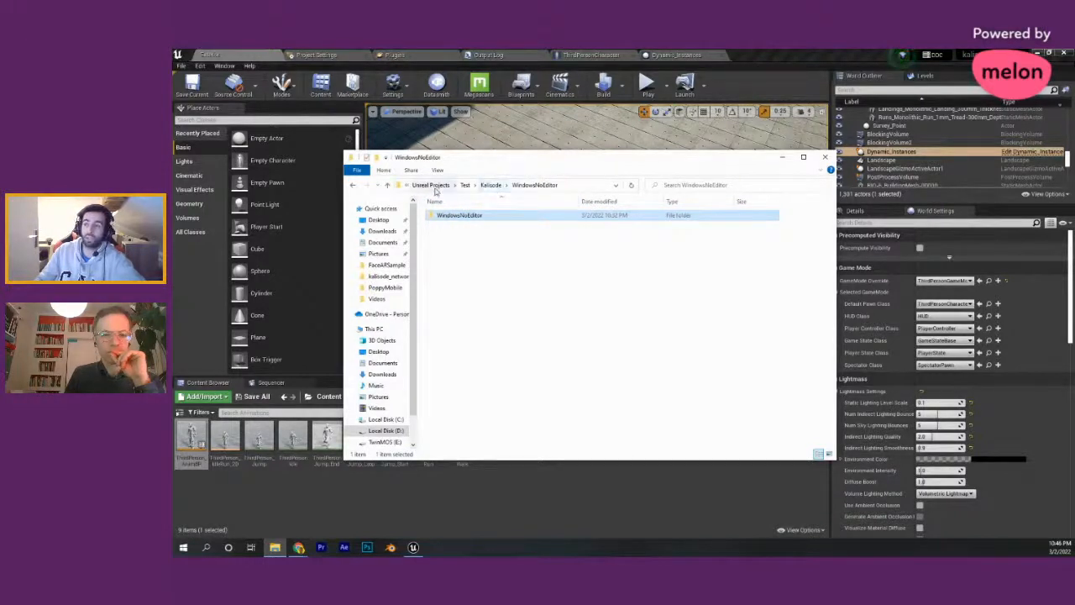
- Browse the kalisode_network project folder down to Saved > Cooked > WindowsNoEditor
left_click(431, 185)
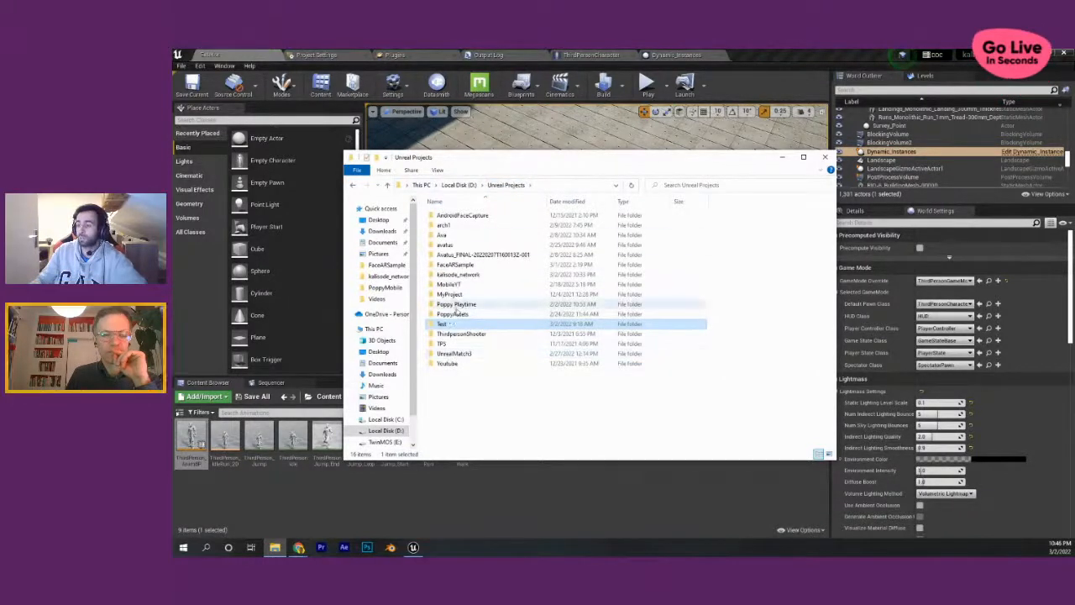
double_click(459, 276)
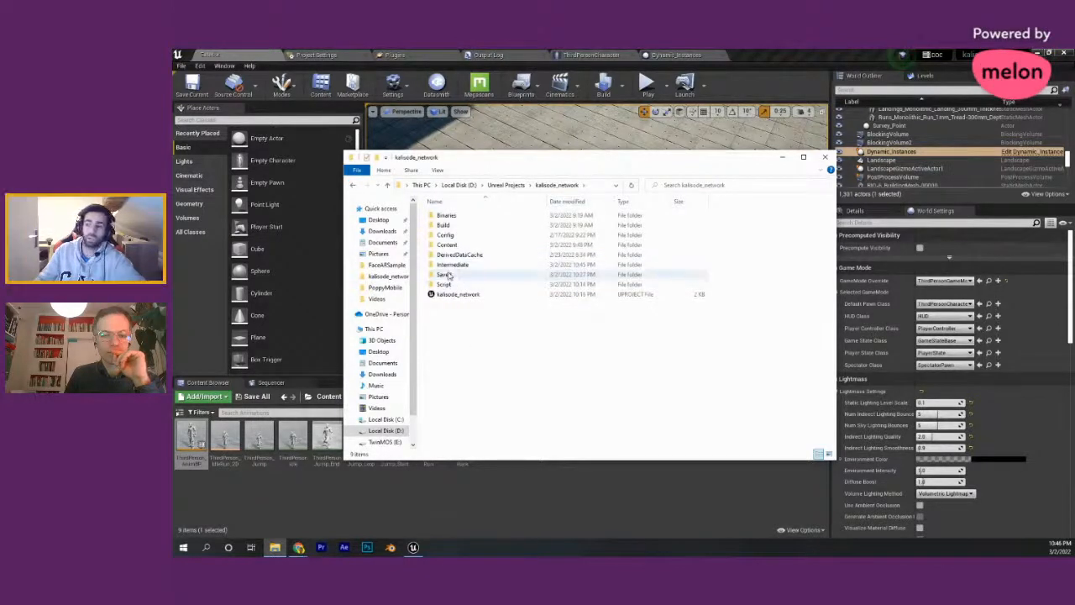
double_click(444, 274)
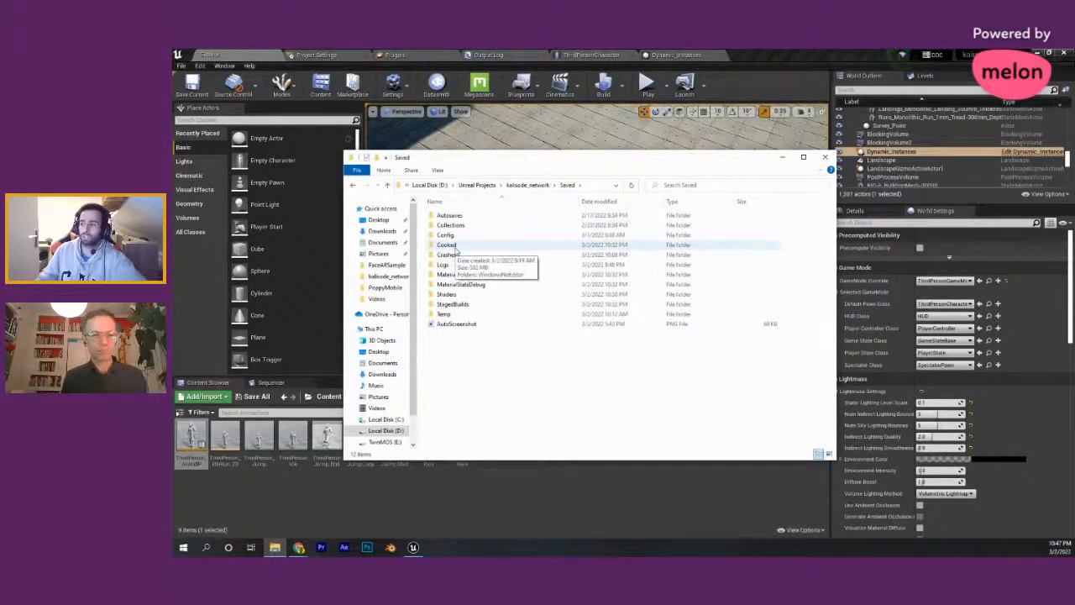
double_click(447, 246)
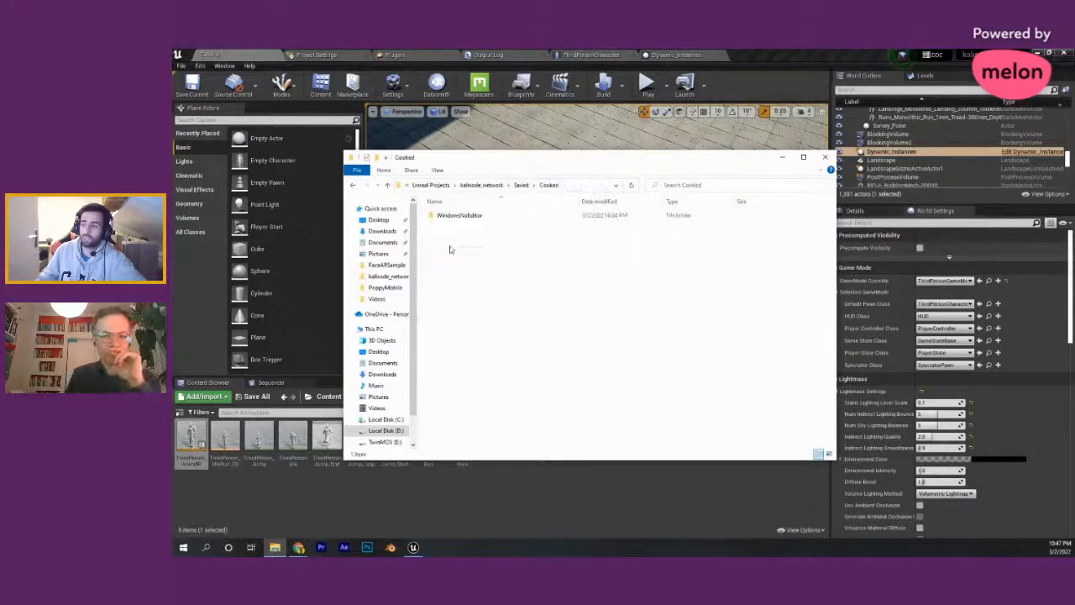
double_click(459, 216)
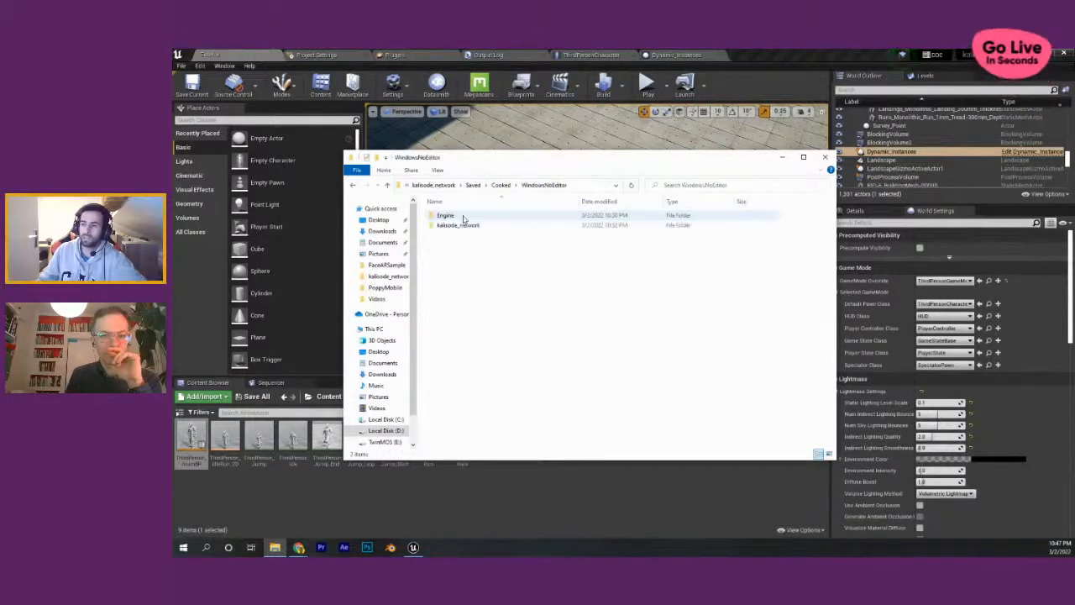
- Go back up to the Cooked folder and check the size properties of its WindowsNoEditor folder
left_click(501, 185)
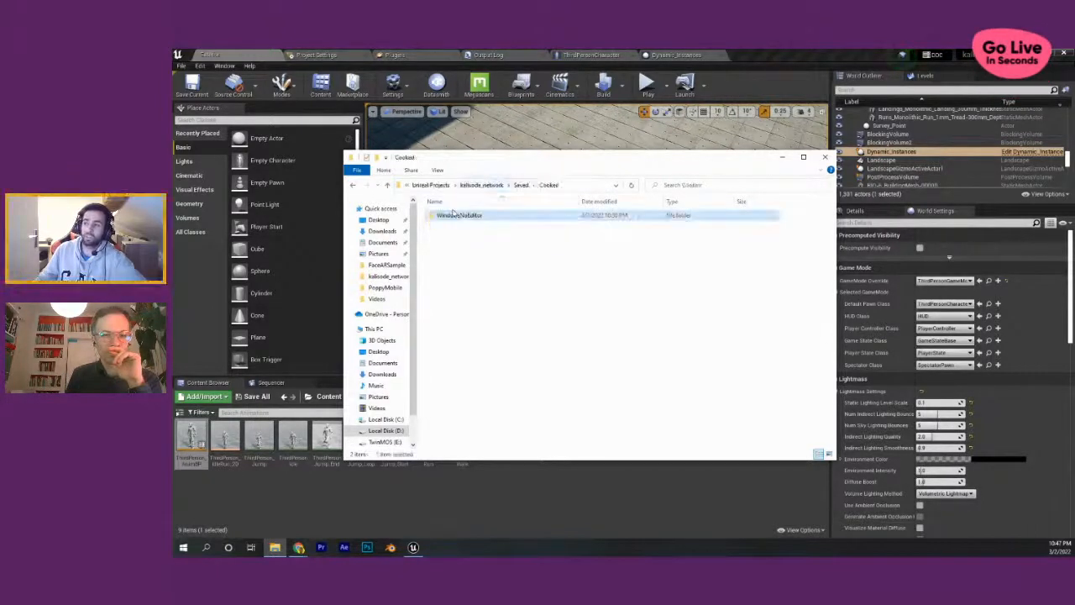
right_click(445, 215)
left_click(484, 446)
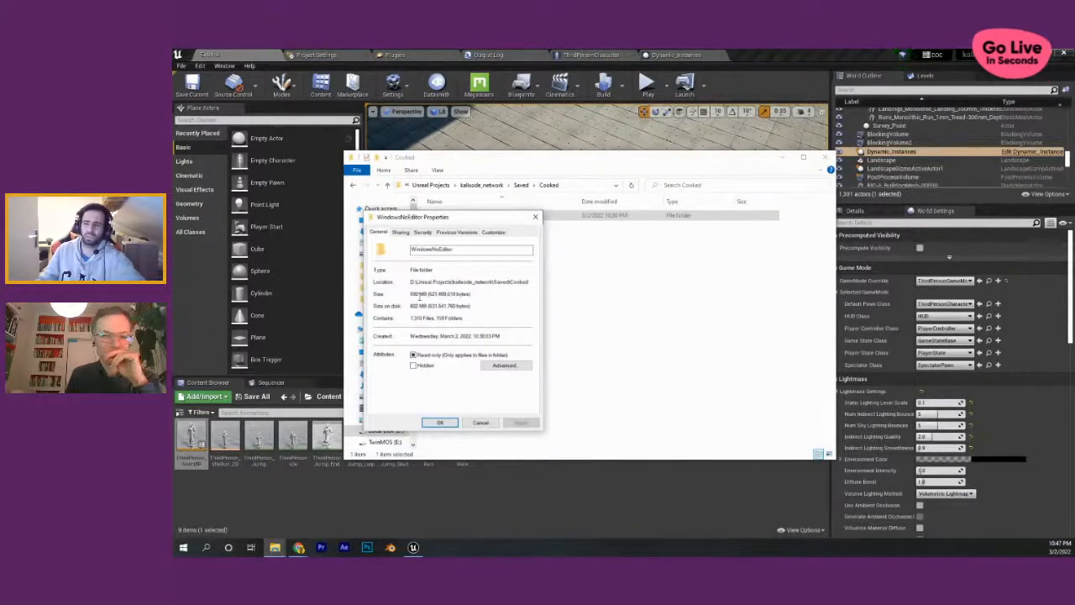
left_click(535, 217)
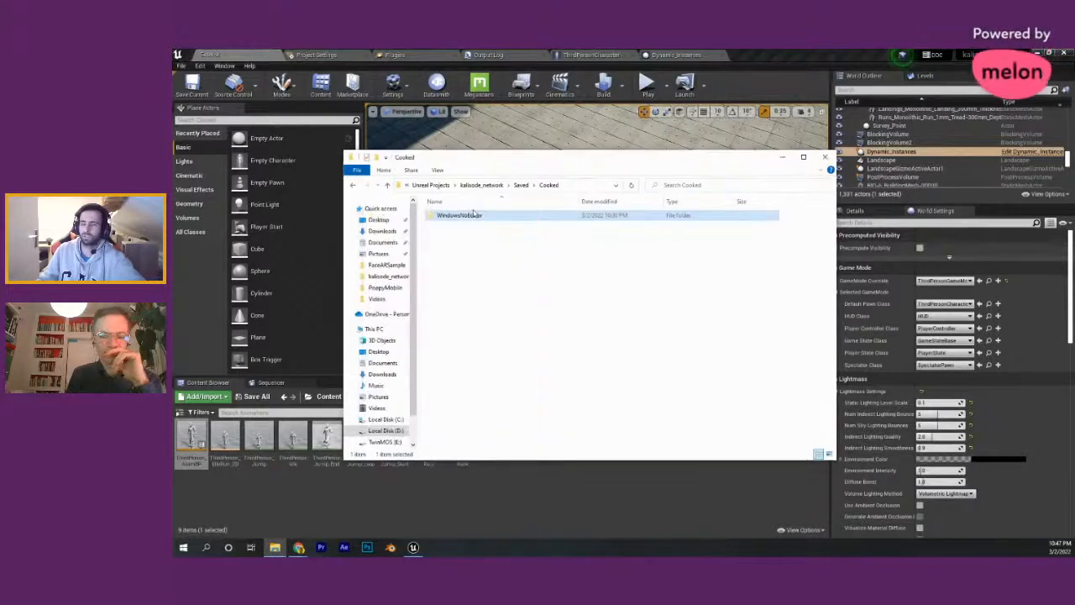
- Examine the plugin folders in the cooked build under WindowsNoEditor > Engine > Plugins, including the Editor folder
double_click(451, 216)
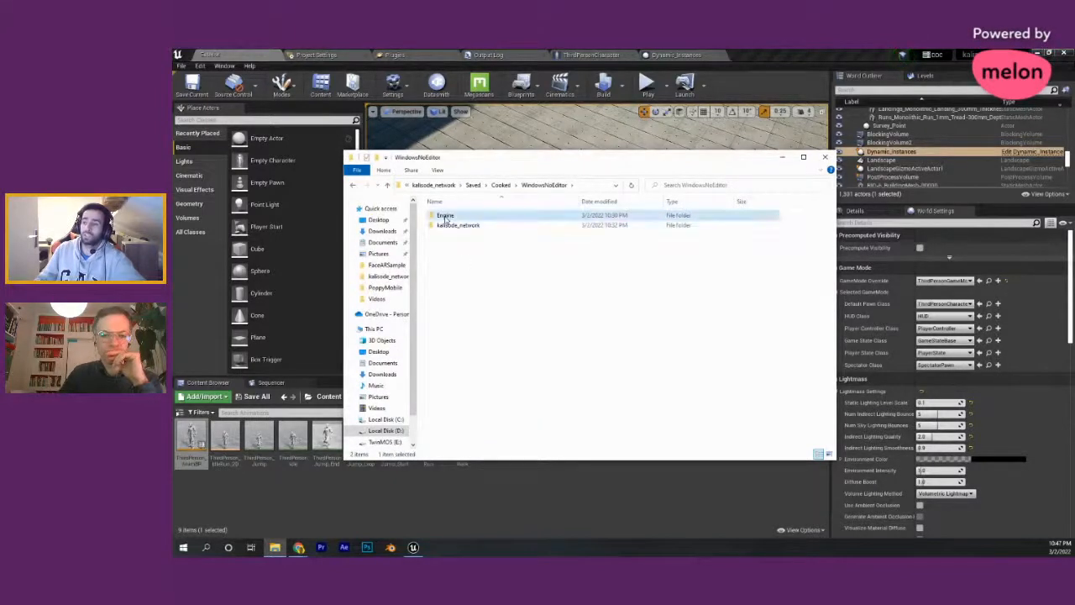
double_click(449, 216)
double_click(448, 225)
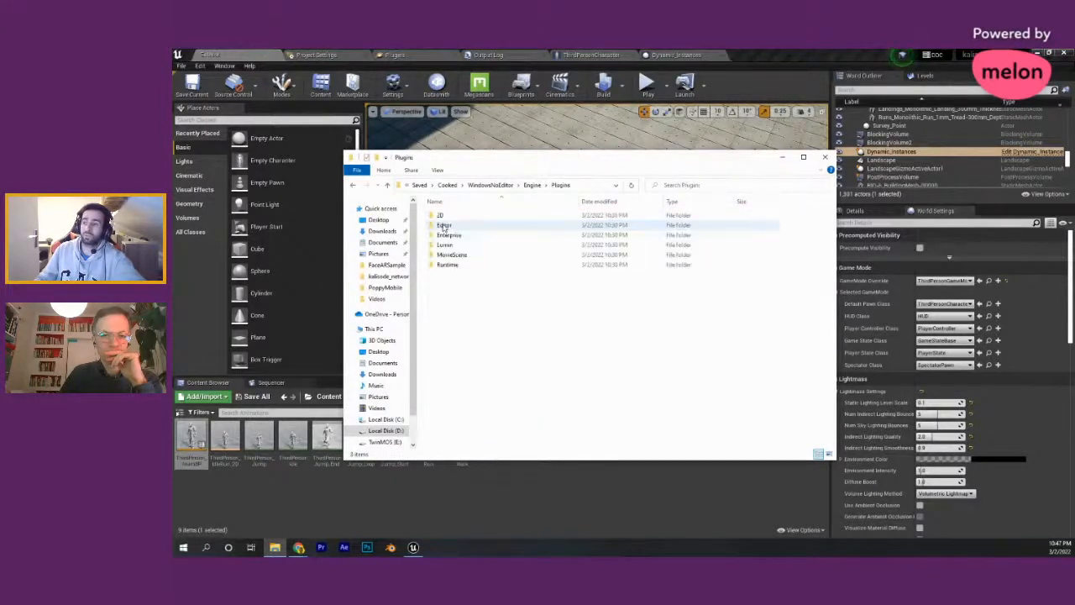
left_click_drag(447, 287, 475, 212)
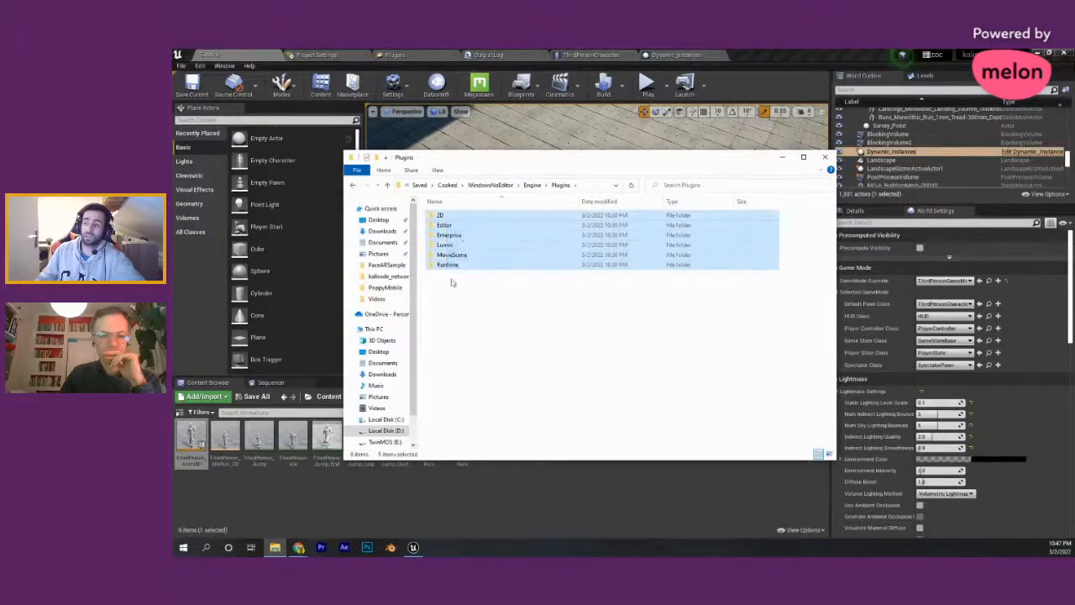
left_click(456, 278)
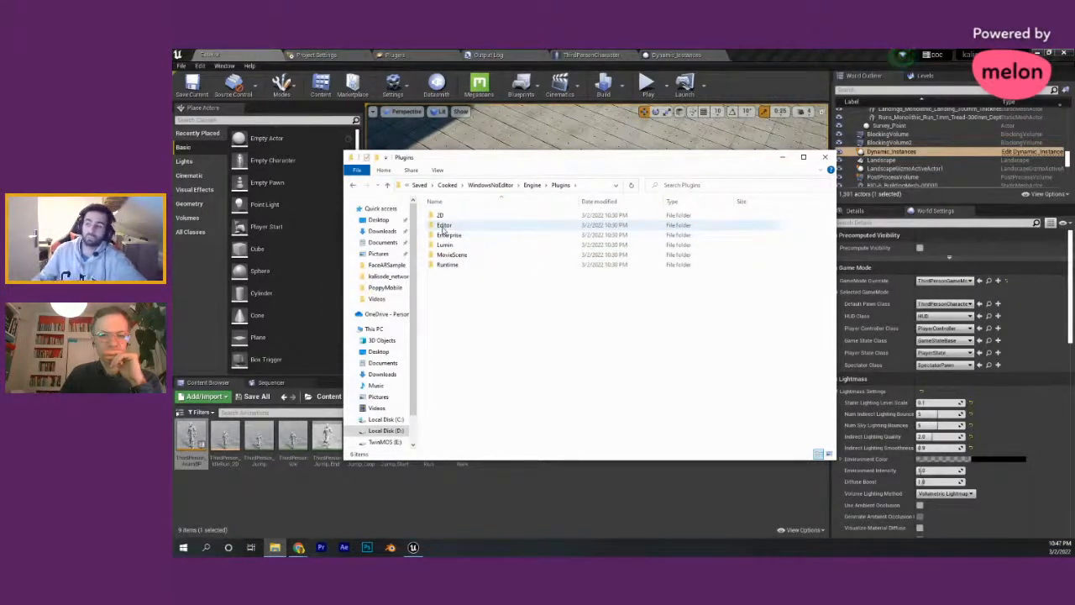
double_click(442, 226)
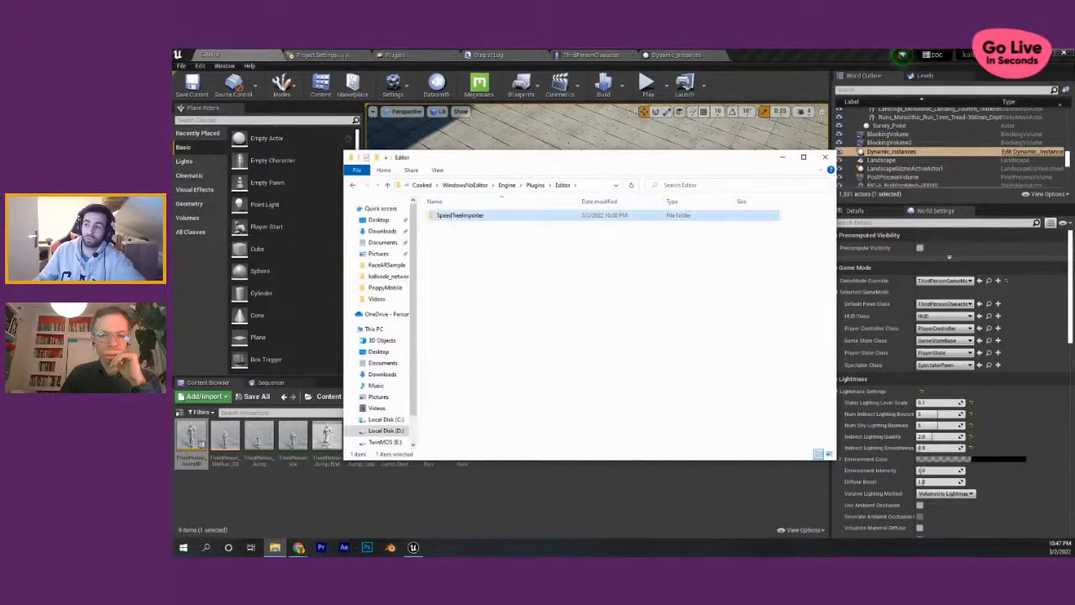
- Switch back to Unreal Editor and search the project's plugins for "speed"
left_click(200, 66)
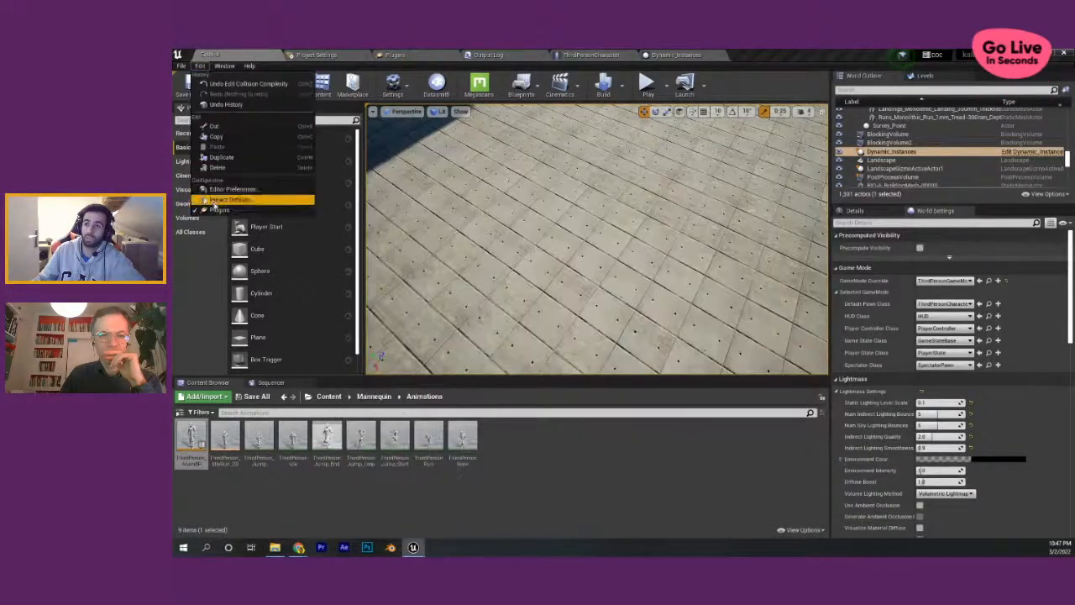
left_click(217, 209)
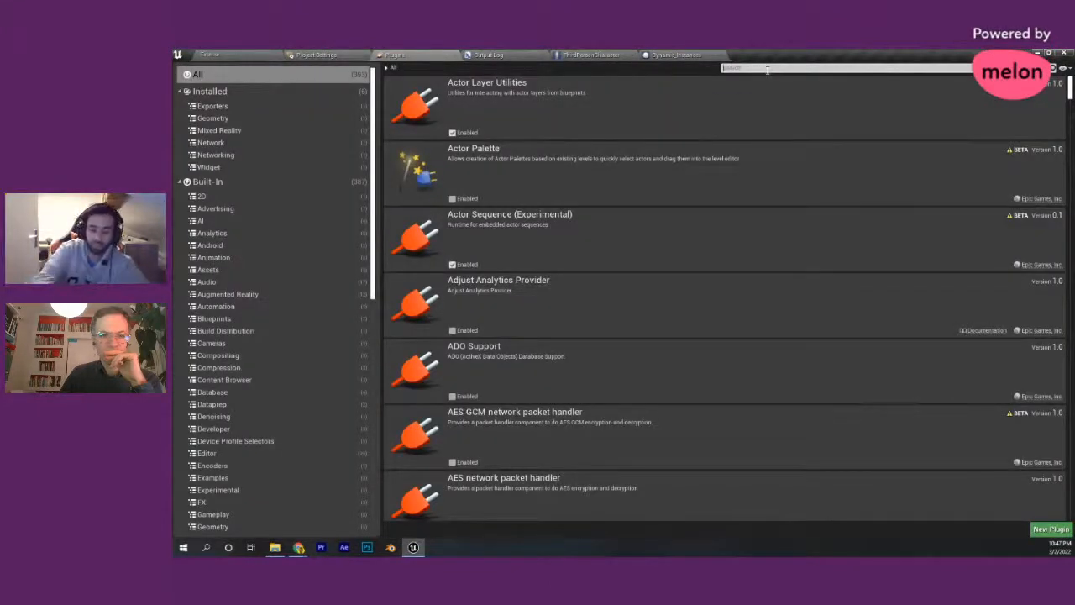
left_click(767, 69)
type("speed")
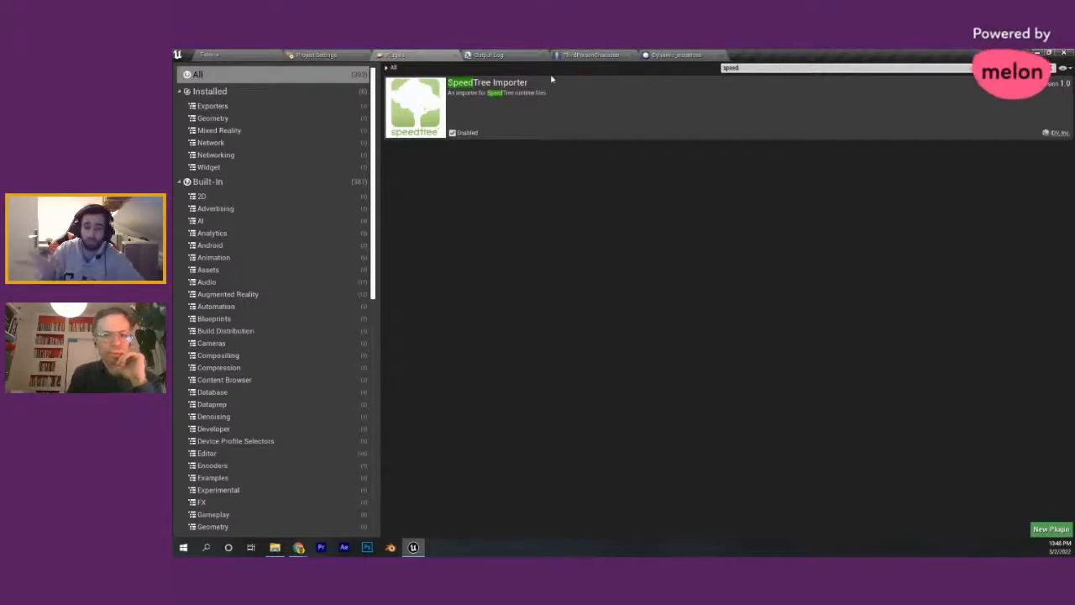
- Switch to File Explorer and browse the cooked Engine > Content folder, followed by the cooked kalisode_network > Content folder
left_click(274, 547)
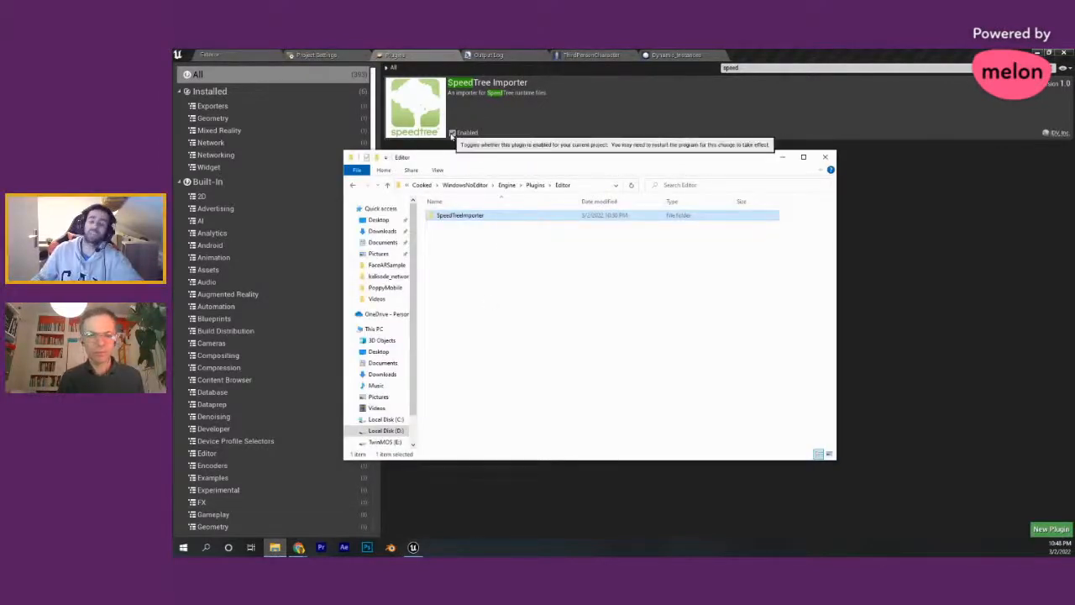
left_click(535, 185)
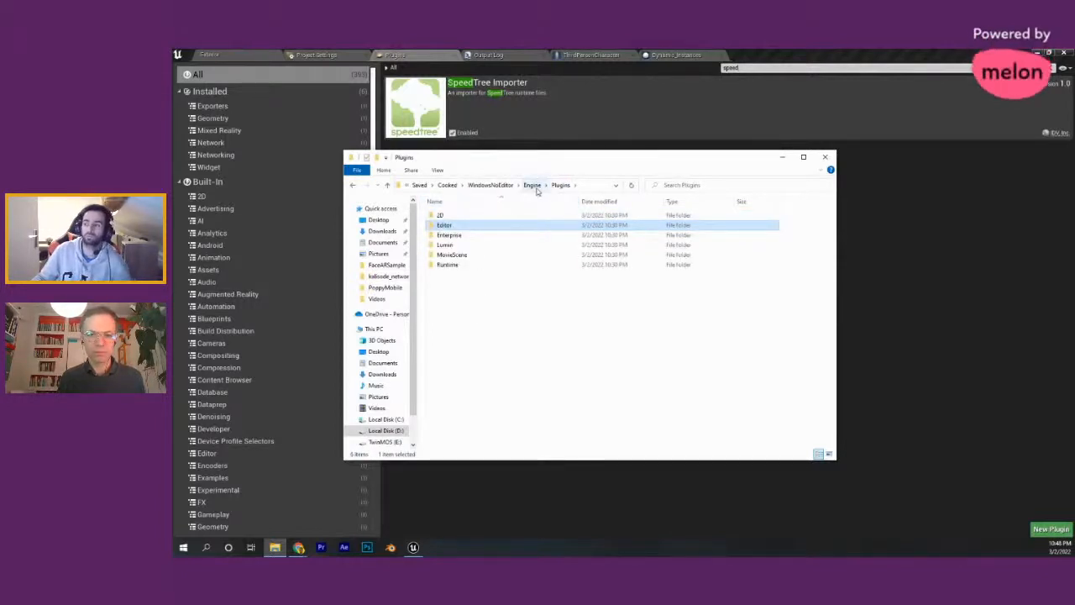
left_click(533, 184)
double_click(455, 216)
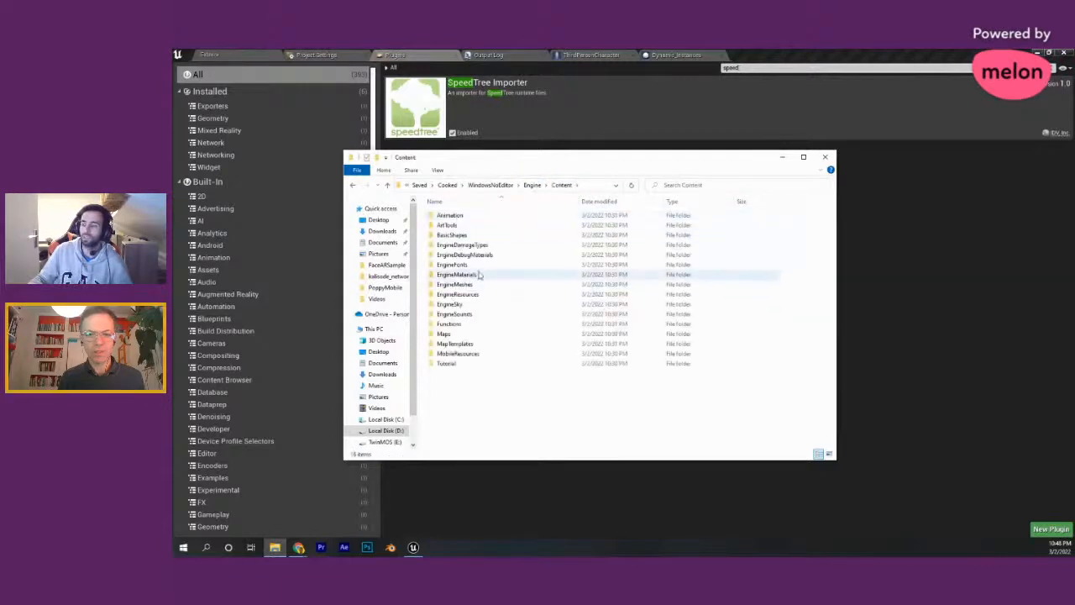
left_click(496, 186)
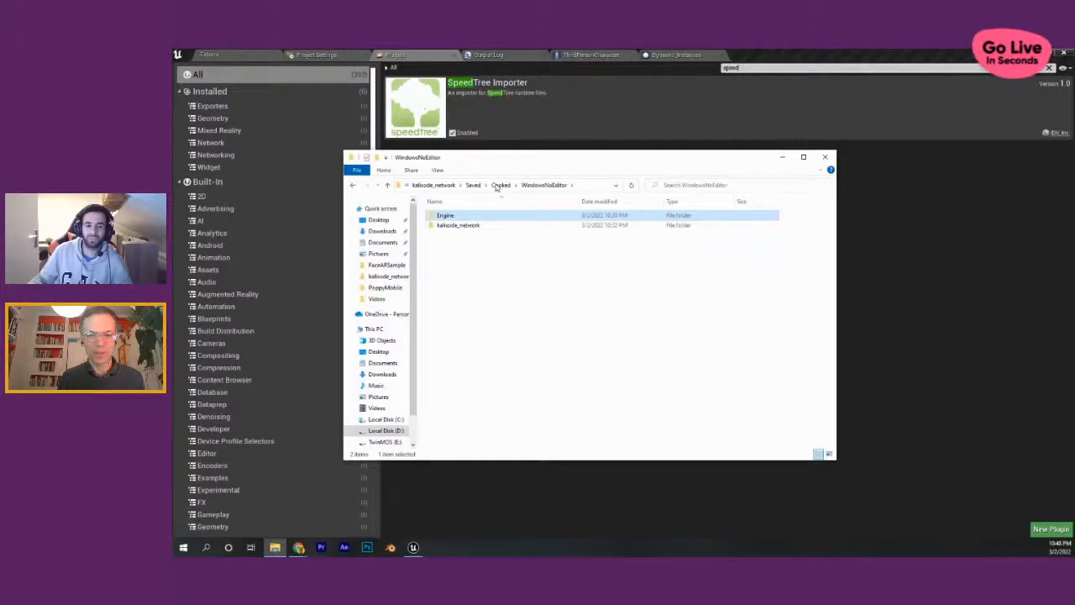
double_click(460, 225)
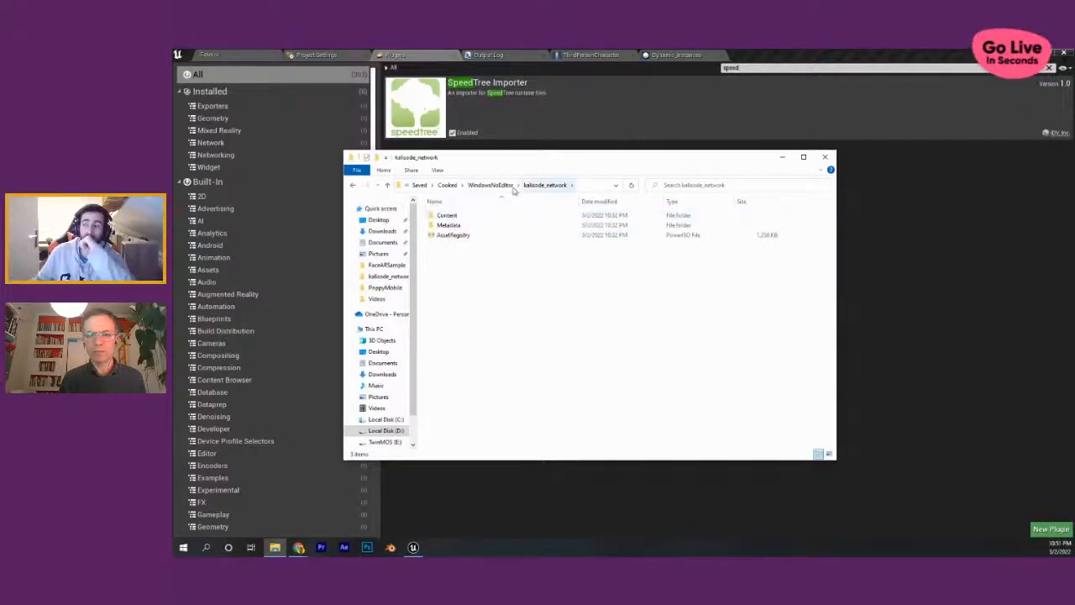
double_click(449, 215)
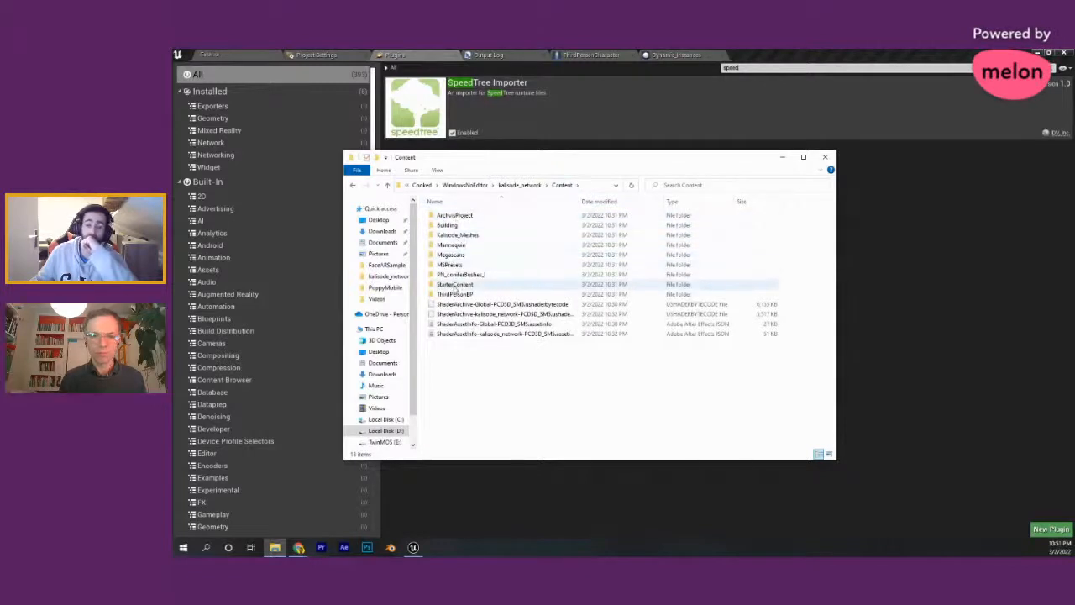
- Check the size properties of the cooked ArchvisProject and Kalisode_Meshes folders
right_click(451, 217)
left_click(482, 449)
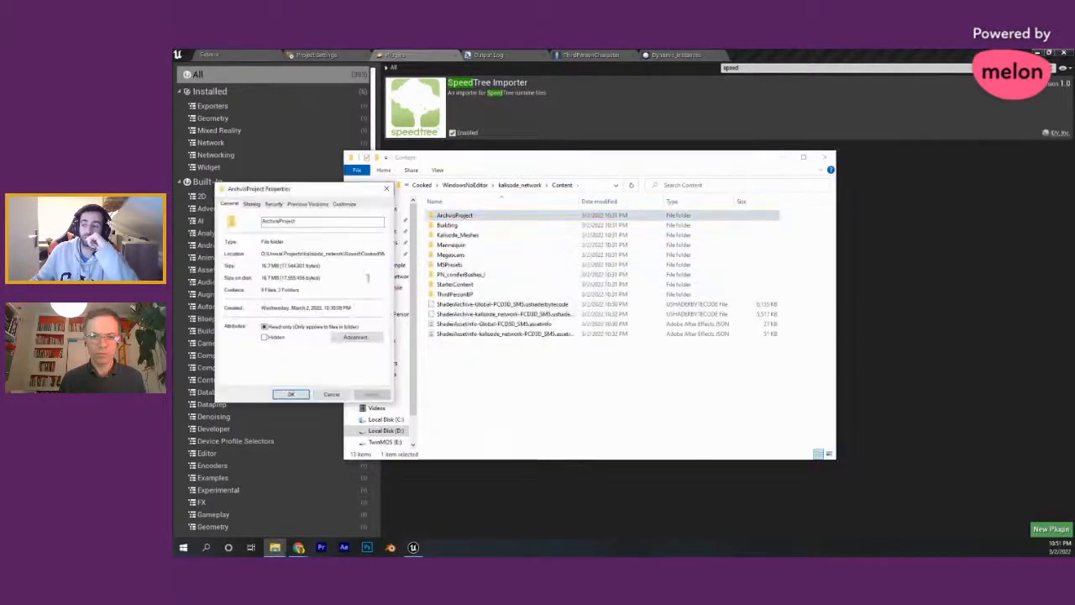
left_click(387, 189)
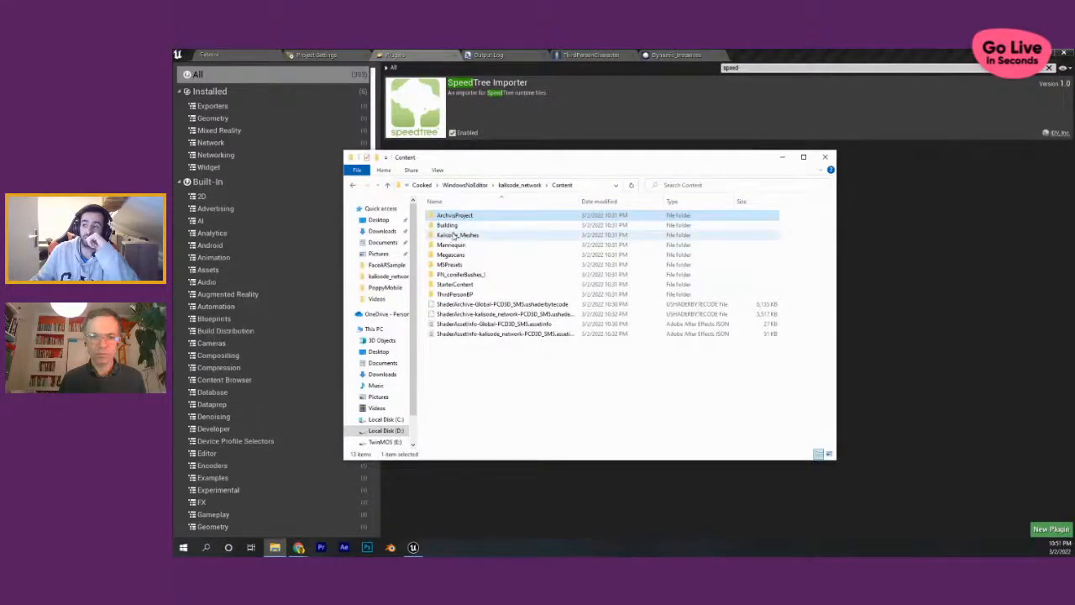
right_click(454, 234)
left_click(480, 463)
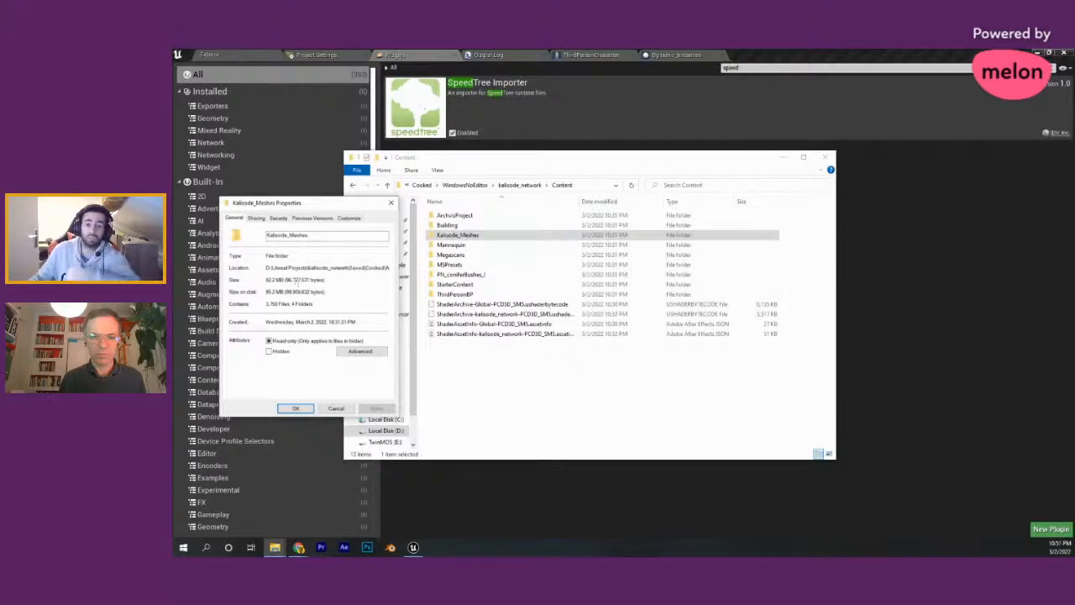
left_click(390, 202)
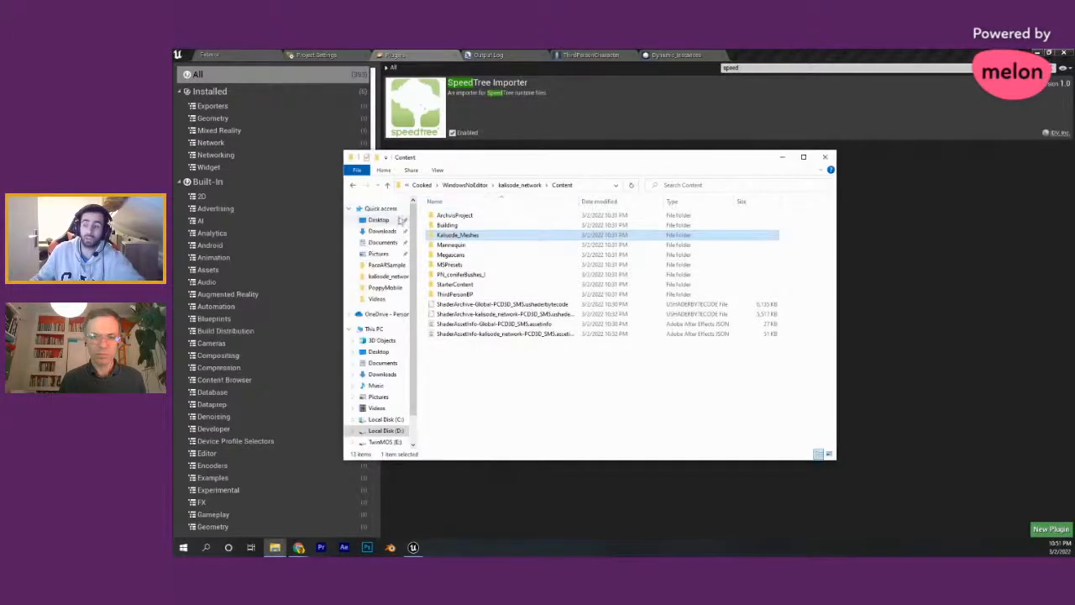
- Open the Kalisode_Meshes folder and copy the file name of the merged SKY-HIVE balcony panels .uexp file
double_click(458, 235)
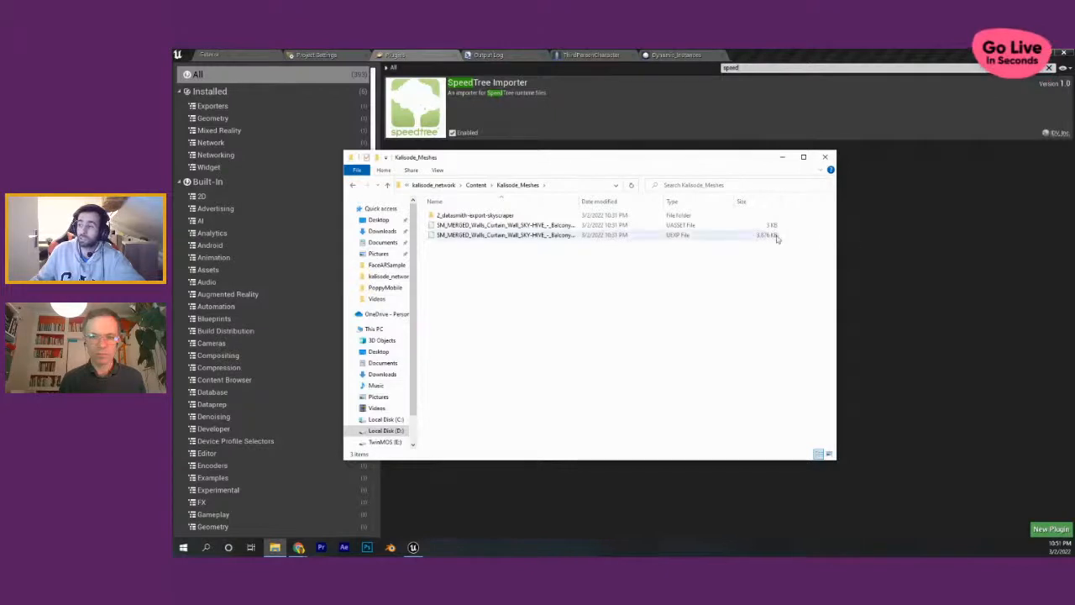
right_click(468, 239)
left_click(494, 407)
key("ctrl+c")
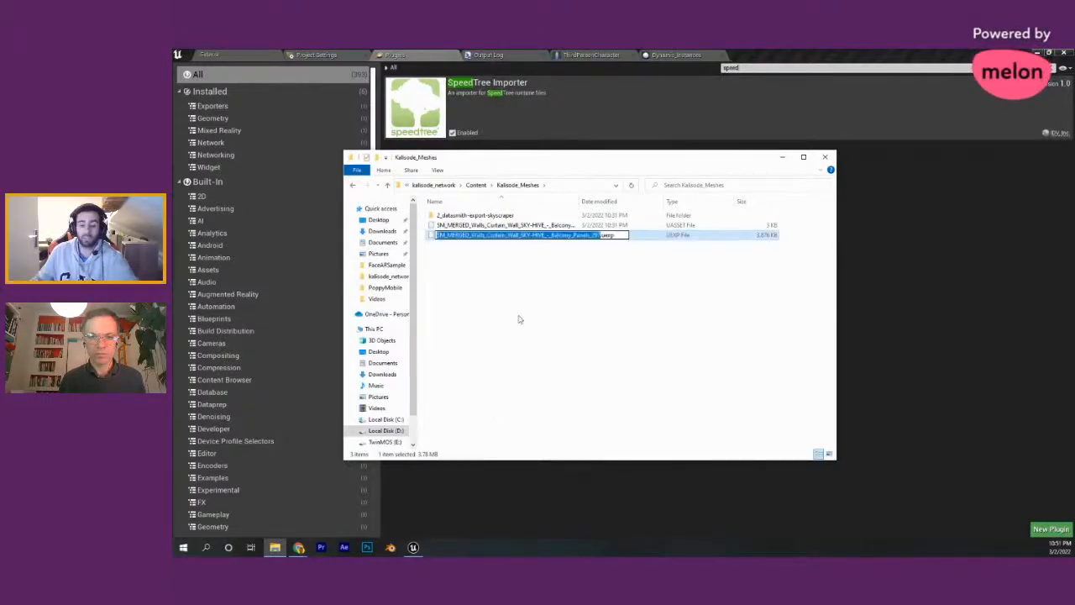
- Switch to Unreal Editor, search all Content for SM_MERGED_Walls_Curtain_Wall_SKY-HIVE_-_Balcony_Panels_297, and open the mesh to inspect it up close
left_click(259, 54)
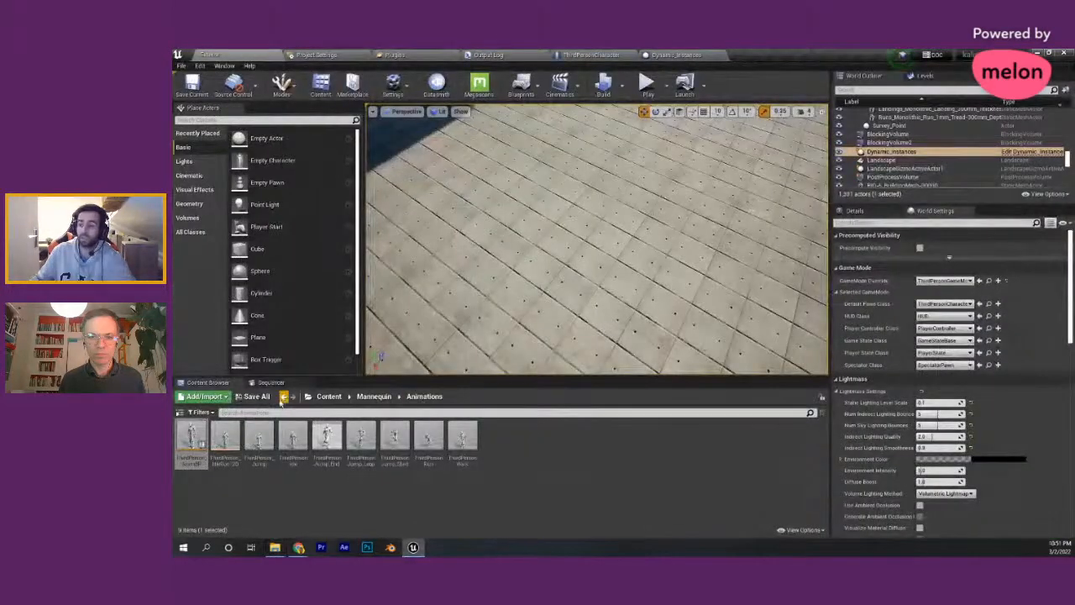
left_click(330, 396)
left_click(352, 413)
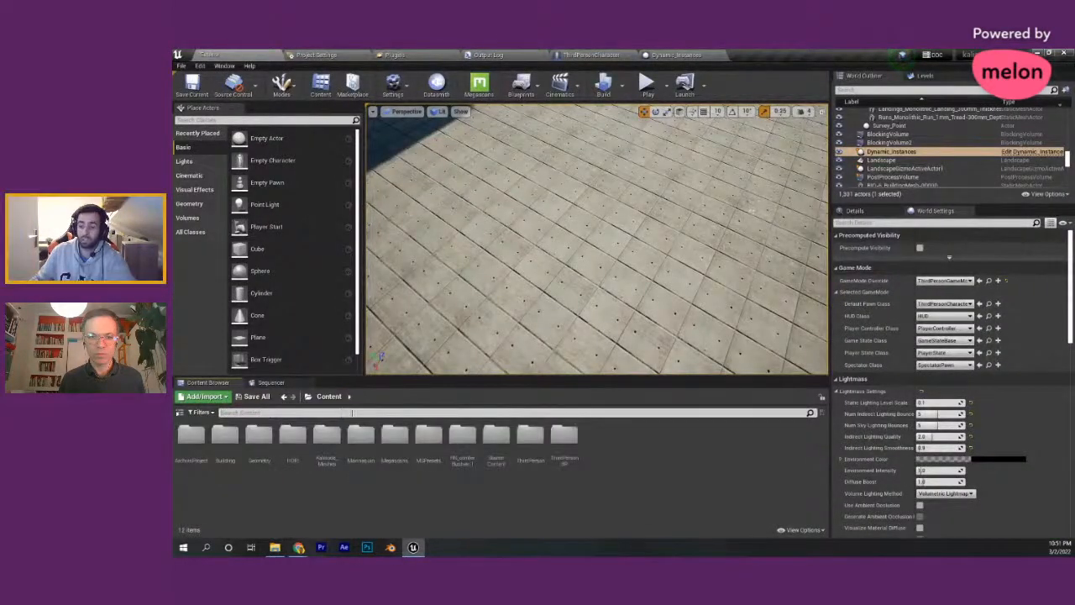
key("ctrl+v")
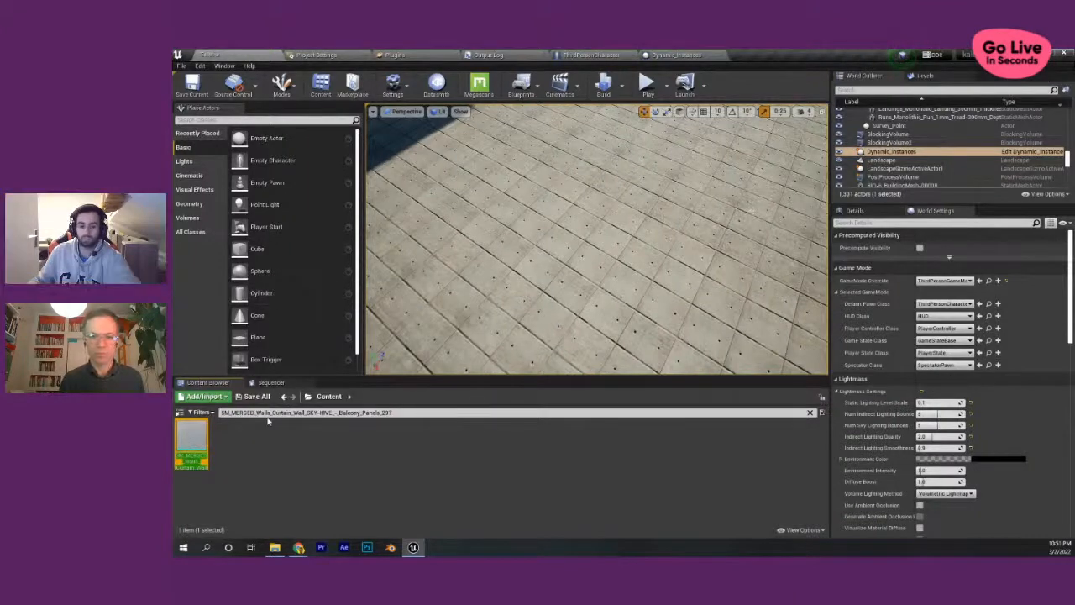
double_click(199, 429)
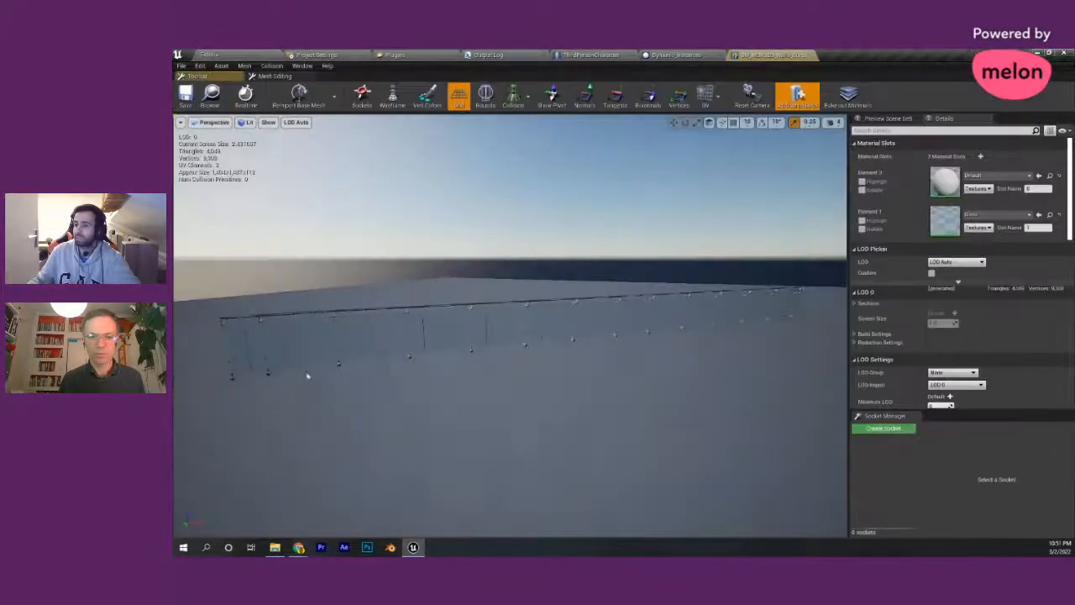
mouse_move(620, 293)
left_mouse_down()
mouse_move(569, 289)
mouse_move(628, 297)
left_mouse_up()
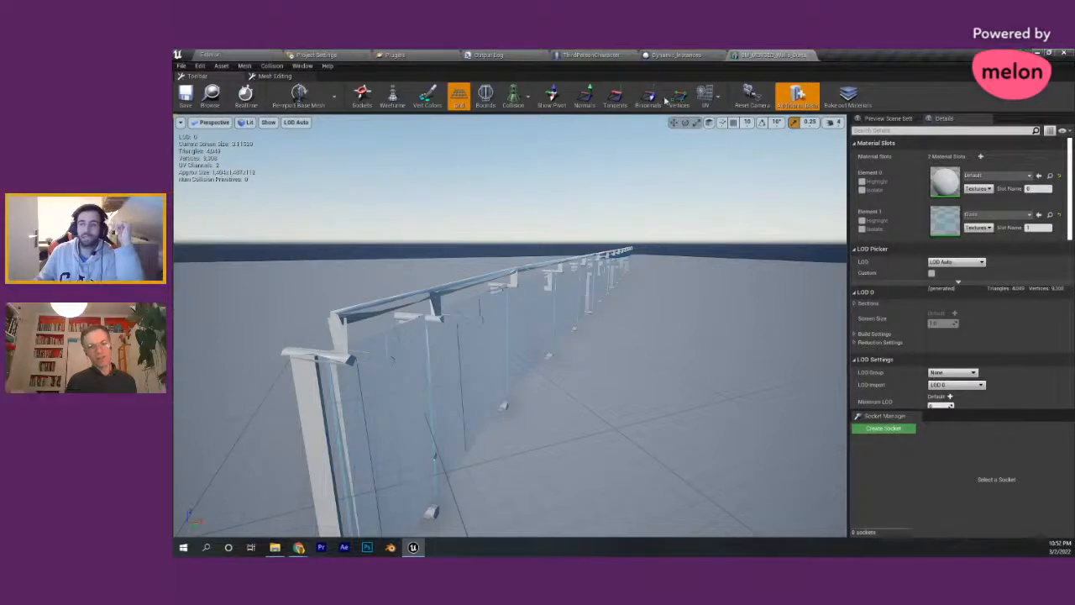
- Close the balcony mesh and Dynamic_Instances editors, return to the level, and clear the content search
left_click(707, 55)
left_click(722, 55)
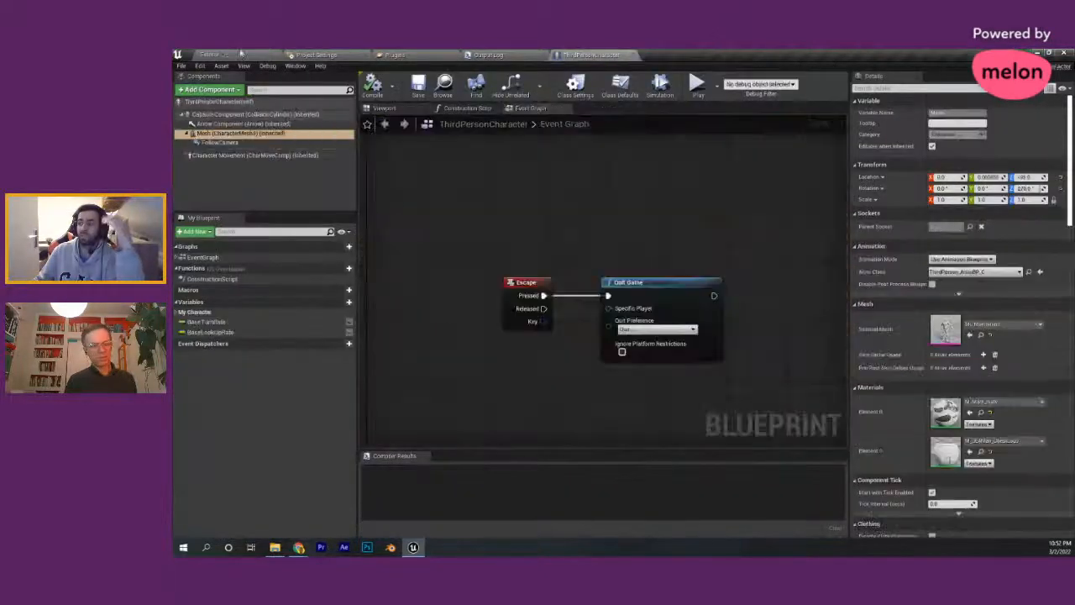
left_click(256, 55)
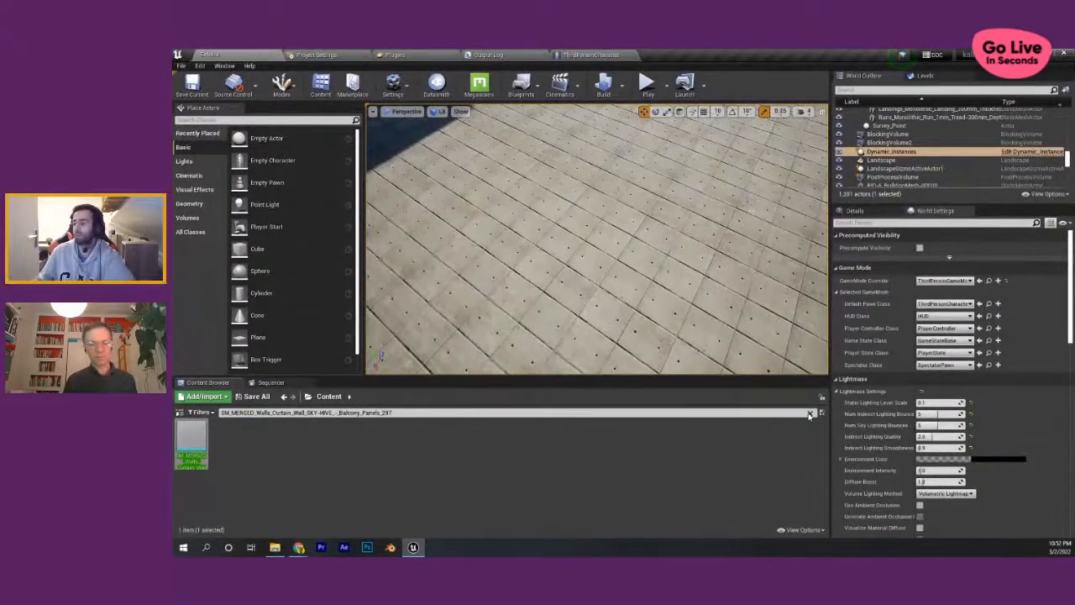
left_click(809, 414)
mouse_move(298, 547)
left_click(429, 487)
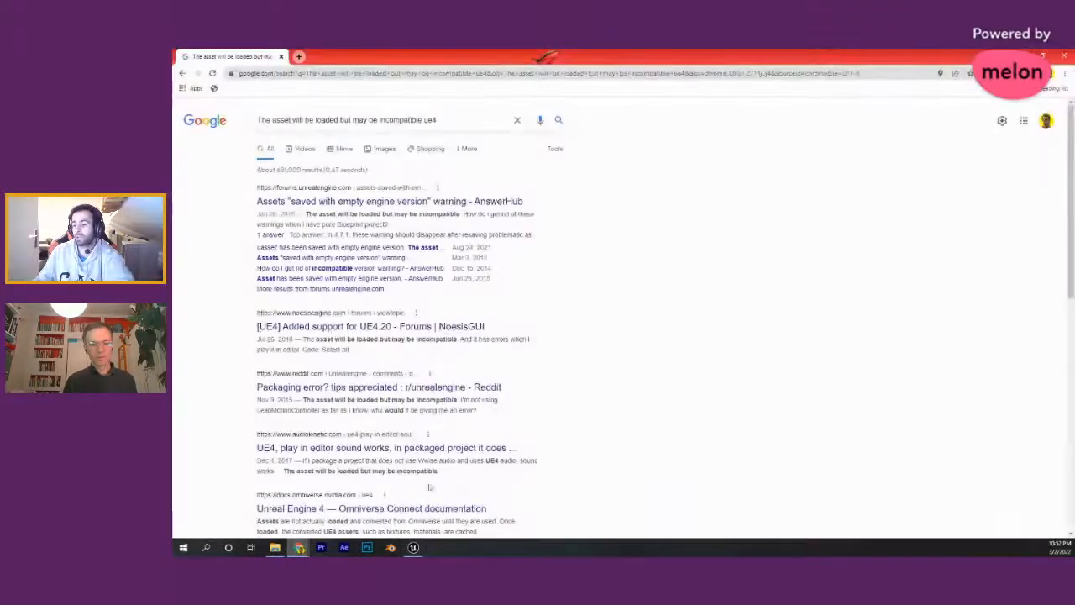
left_click(1022, 55)
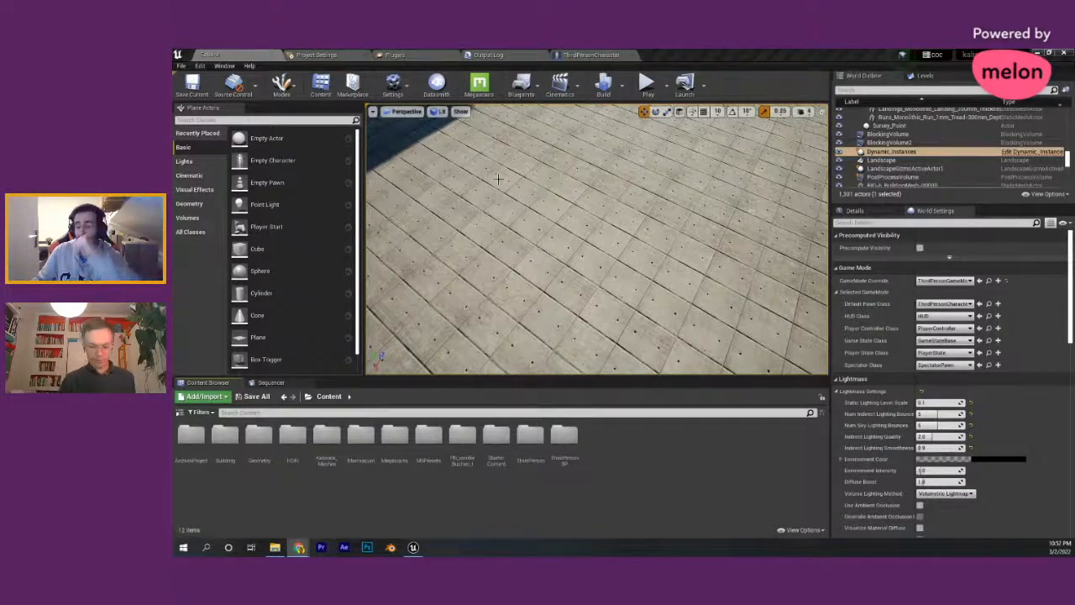
- Find the fog actors and place an Exponential Height Fog actor in the building's courtyard
right_click_drag(497, 175, 324, 148)
key("w")
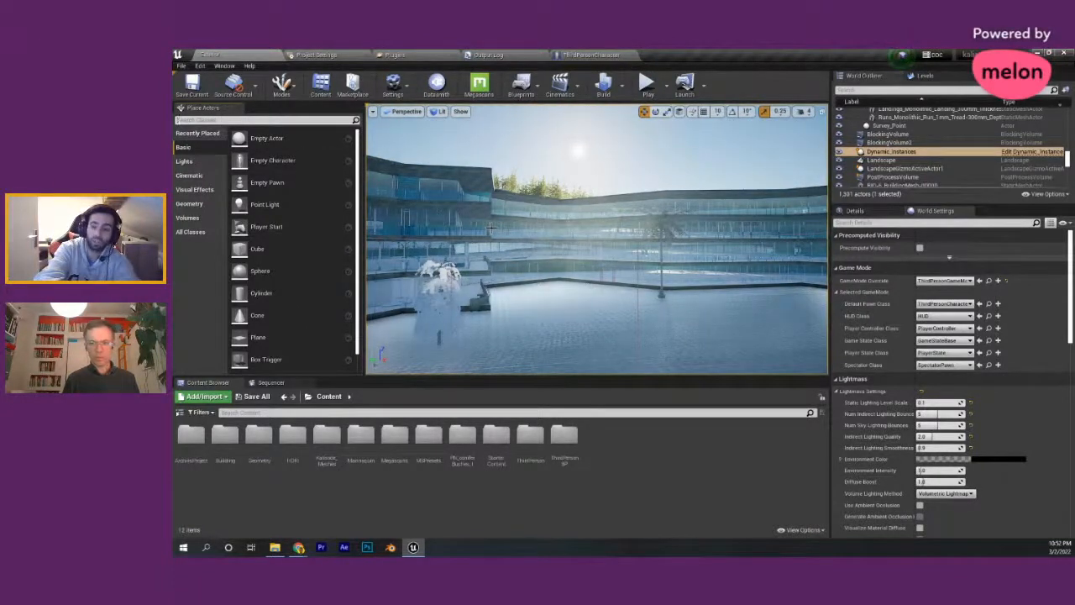
type("fog")
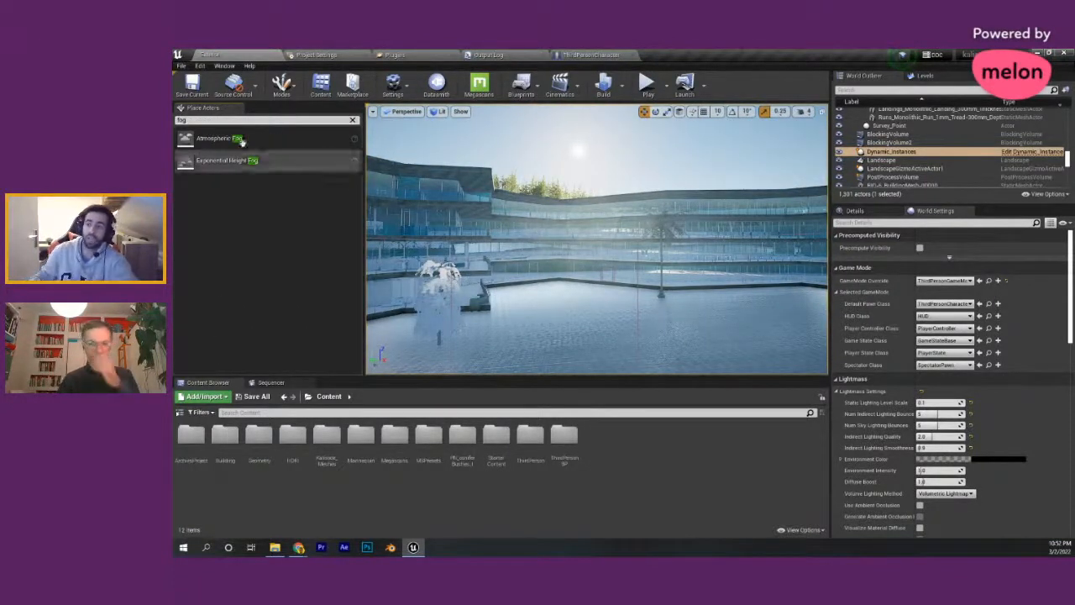
right_click_drag(470, 218, 503, 231)
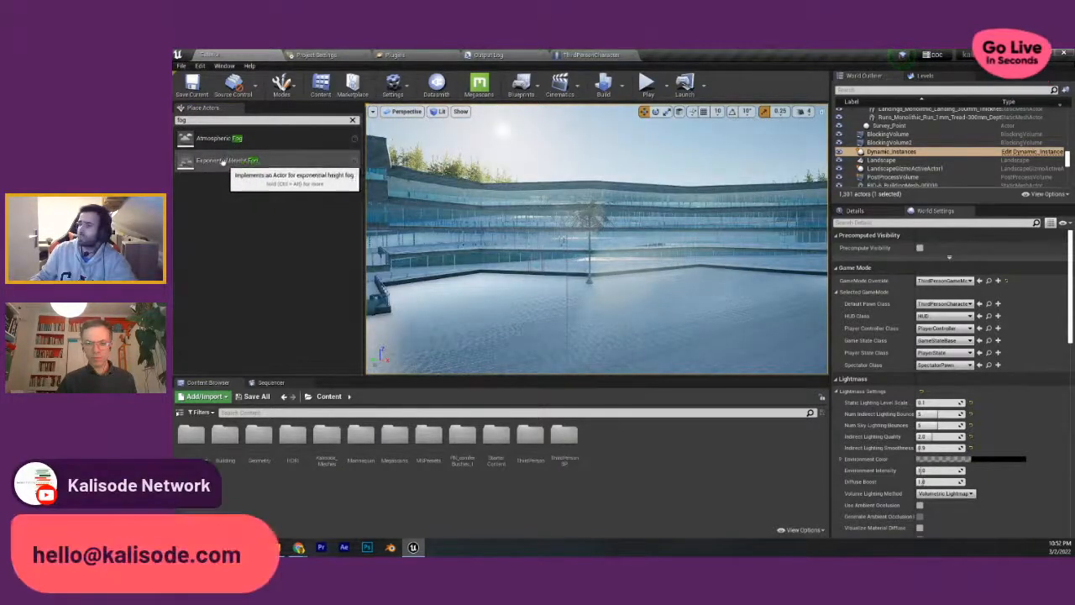
left_click_drag(230, 164, 547, 306)
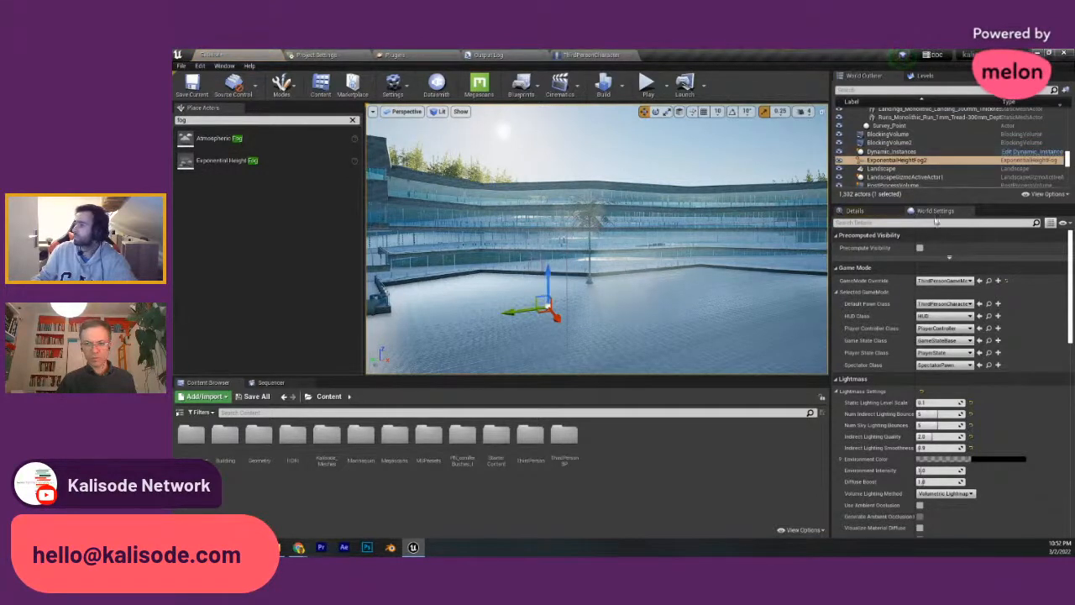
- Enable Volumetric Fog on the new Exponential Height Fog actor
scroll(909, 353, "down", 10)
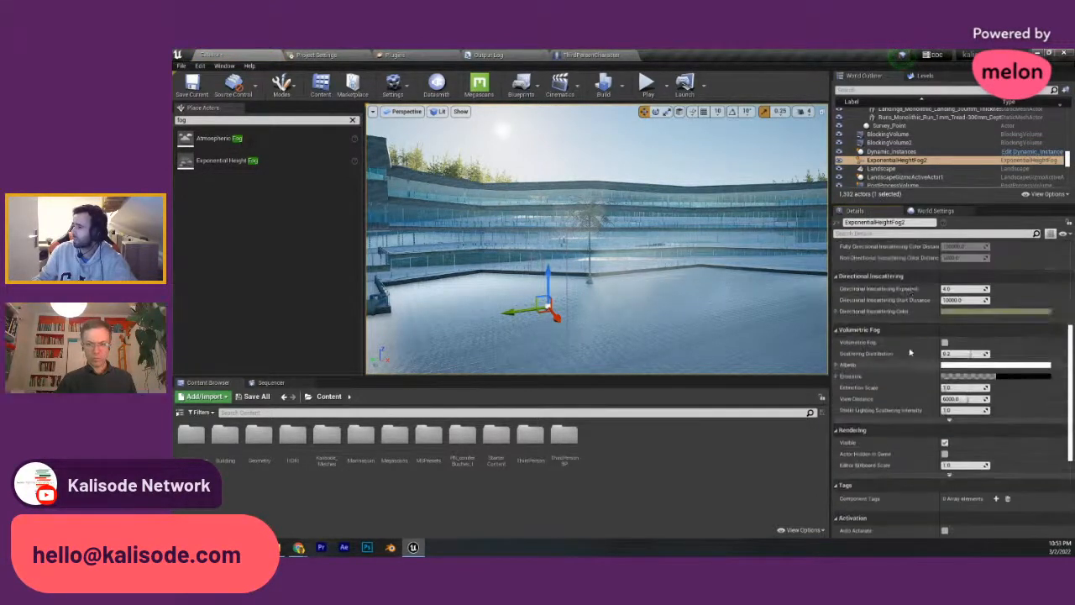
scroll(909, 353, "up", 7)
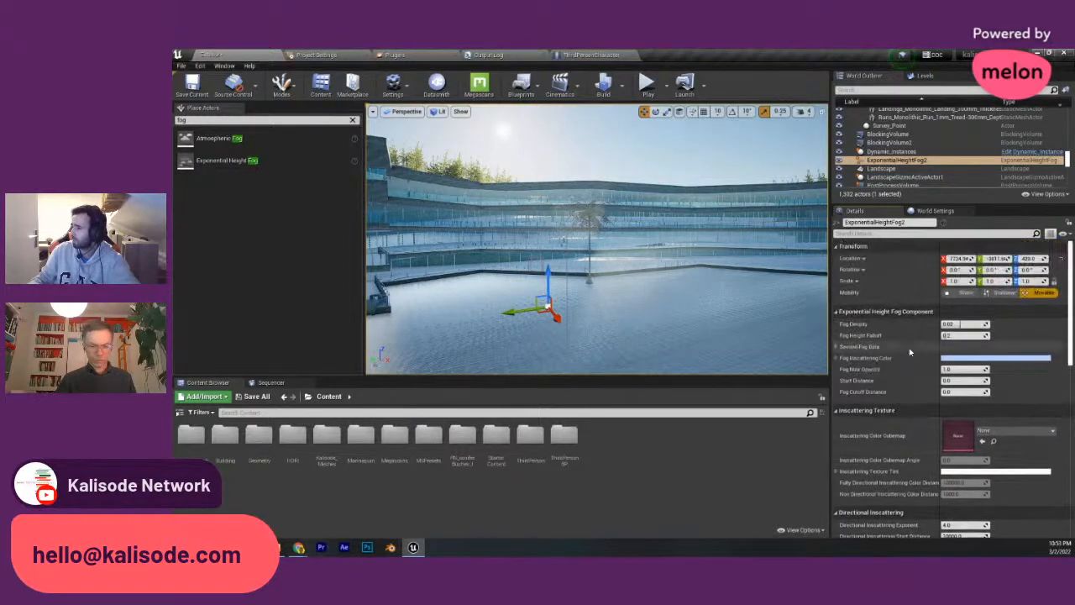
scroll(910, 352, "down", 5)
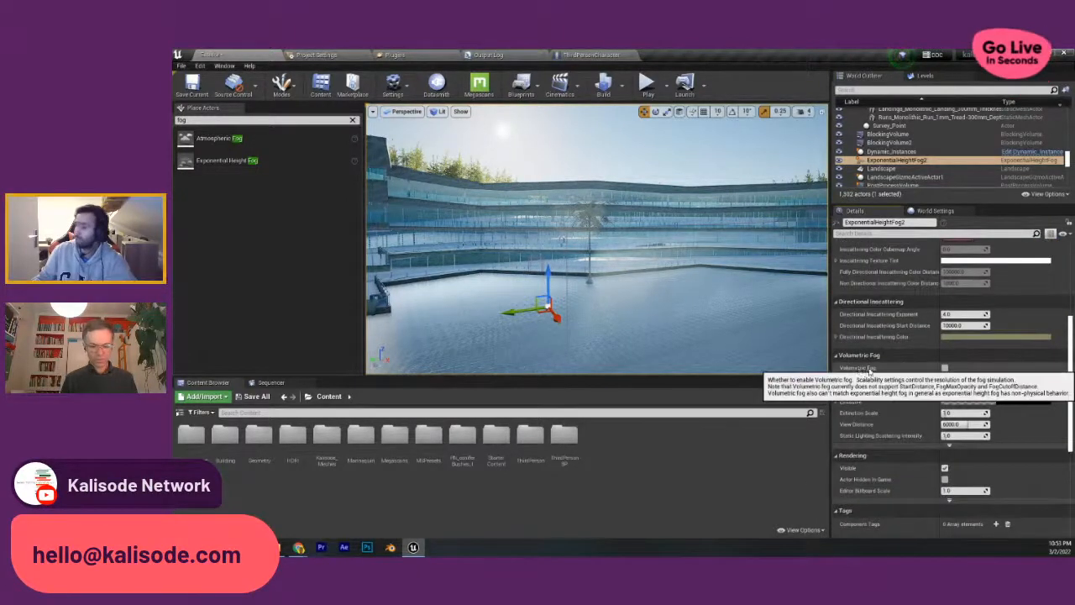
left_click(945, 368)
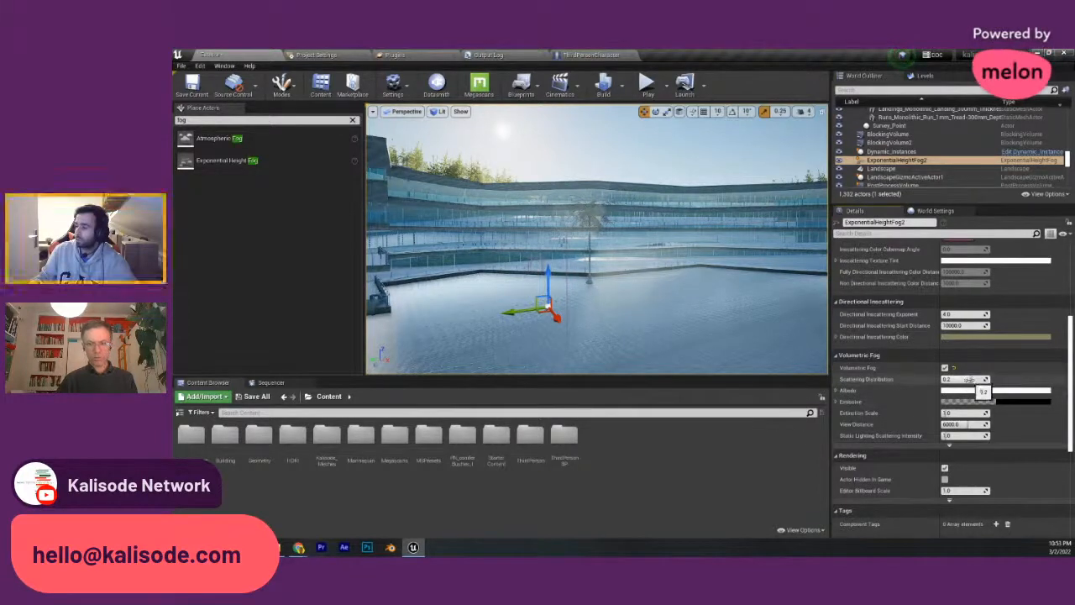
- Raise the fog's Extinction Scale to about 2.2, lower its Scattering Distribution below zero, and check the effect around the courtyard
left_click_drag(962, 413, 967, 417)
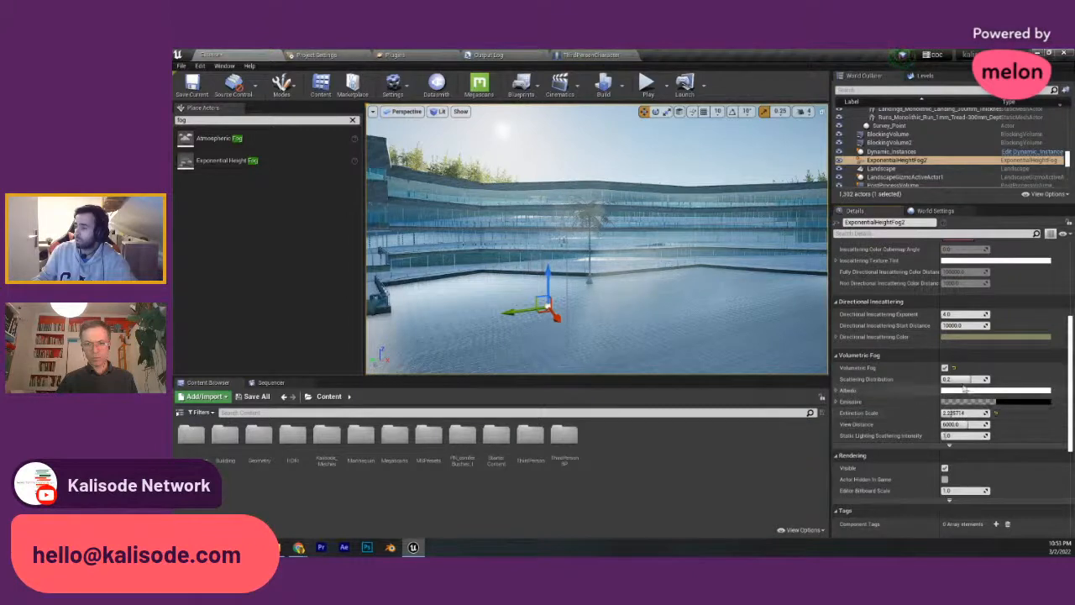
left_click_drag(957, 378, 851, 331)
right_click_drag(709, 309, 914, 252)
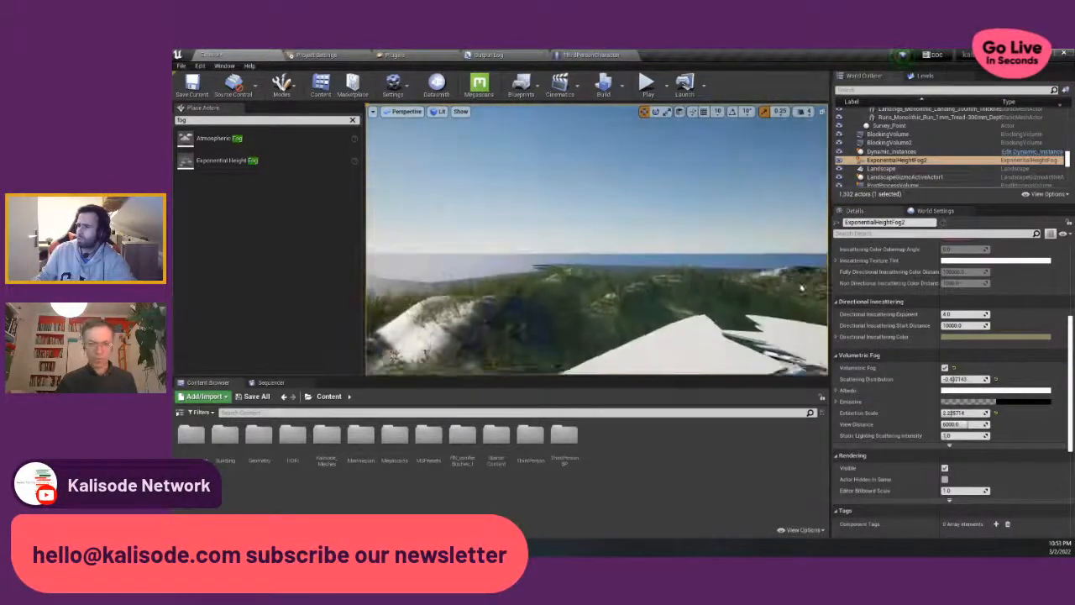
right_click_drag(777, 290, 626, 265)
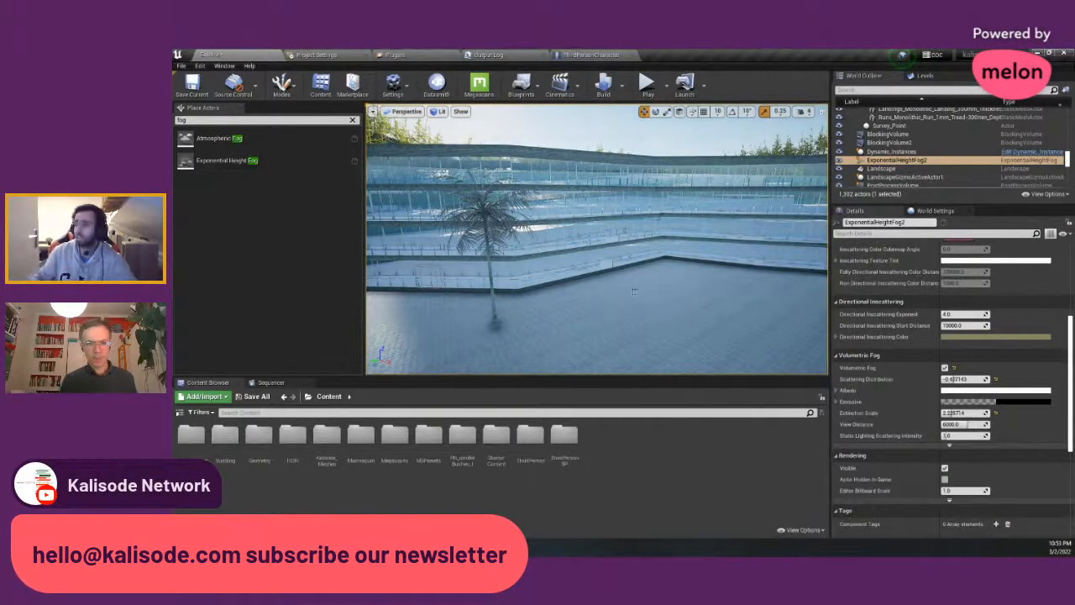
right_click_drag(634, 291, 628, 288)
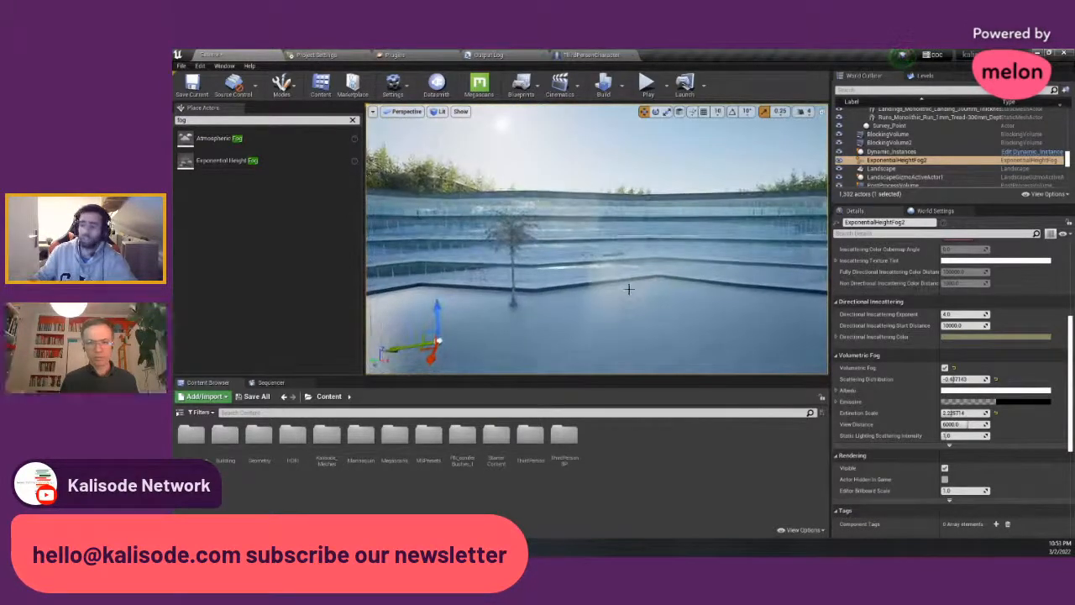